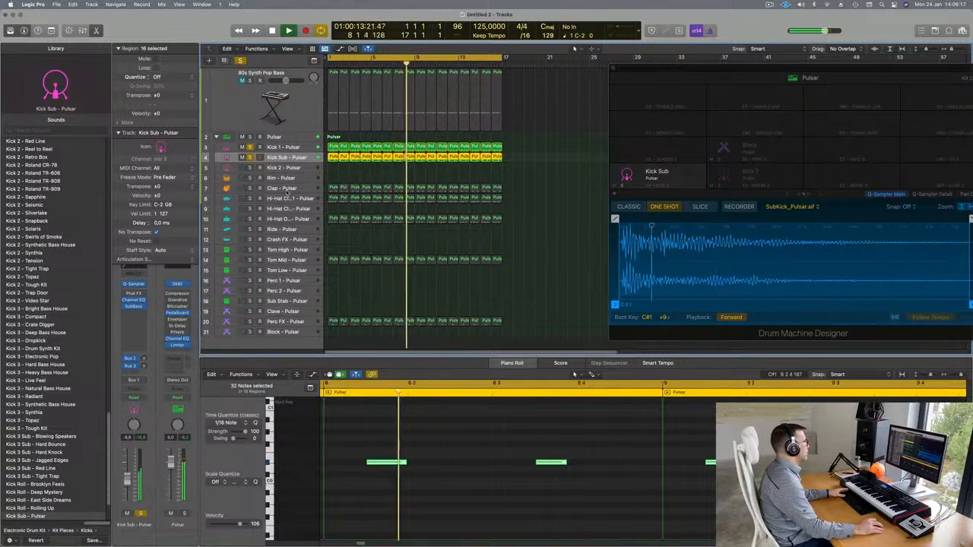
Step: Solo the Clap, Hi-Hat Closed 1 and Hi-Hat Open tracks one after another to hear them build on the kicks
click(251, 190)
click(250, 189)
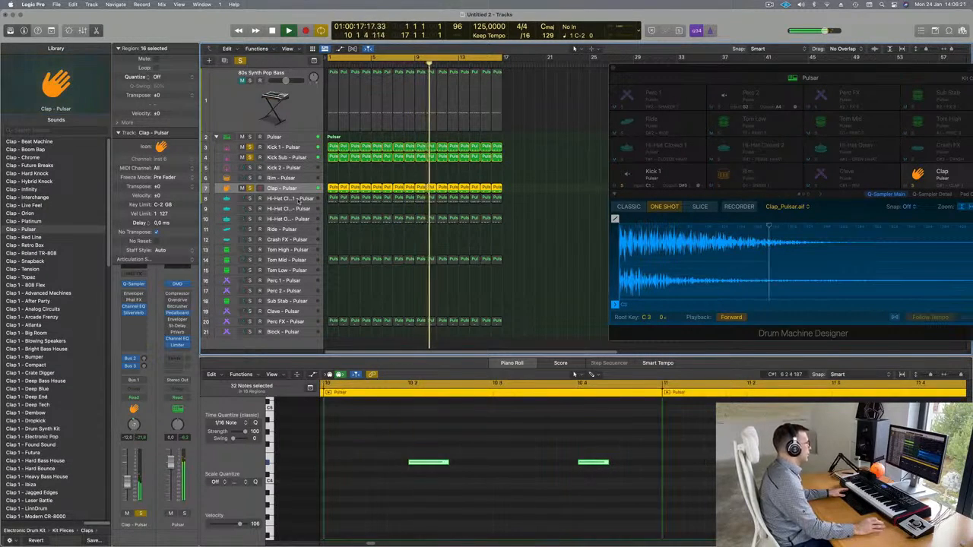
click(301, 198)
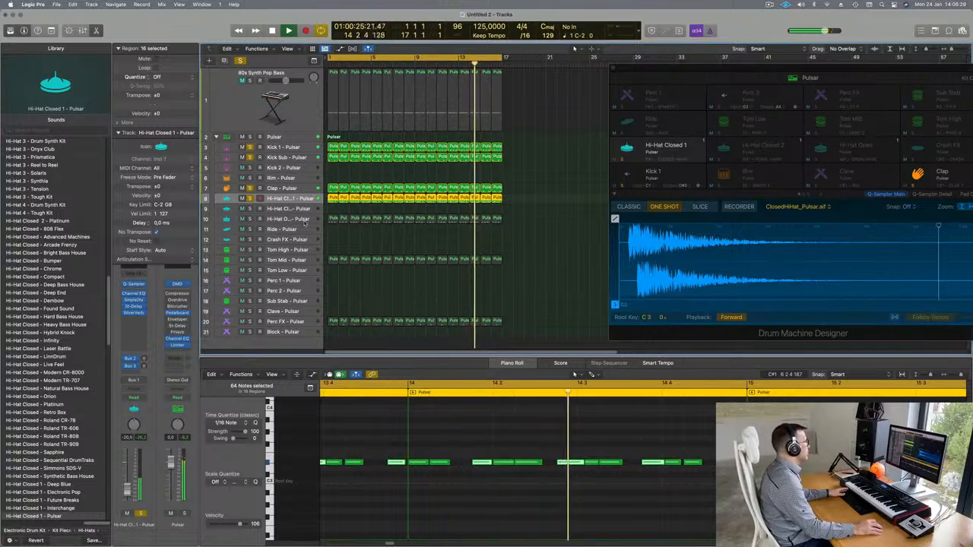
click(514, 441)
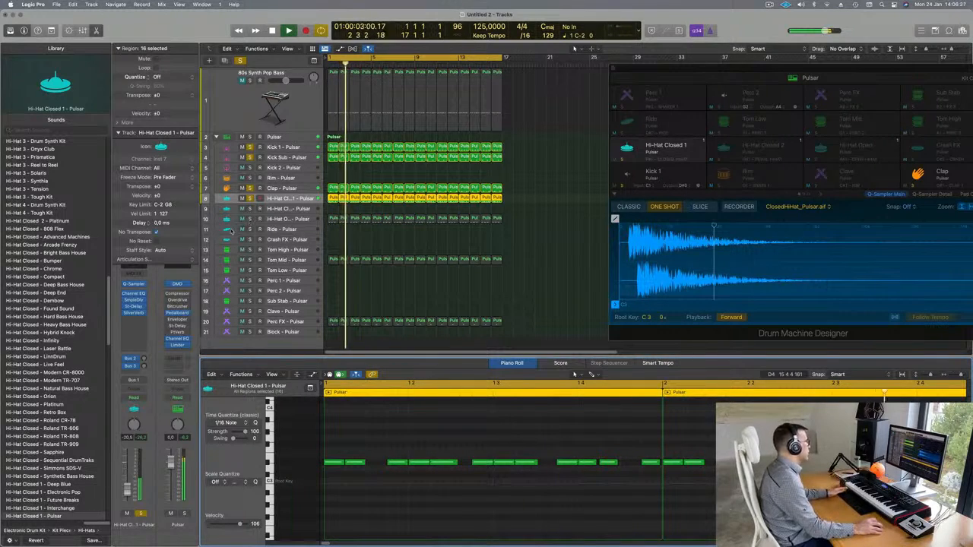
click(262, 220)
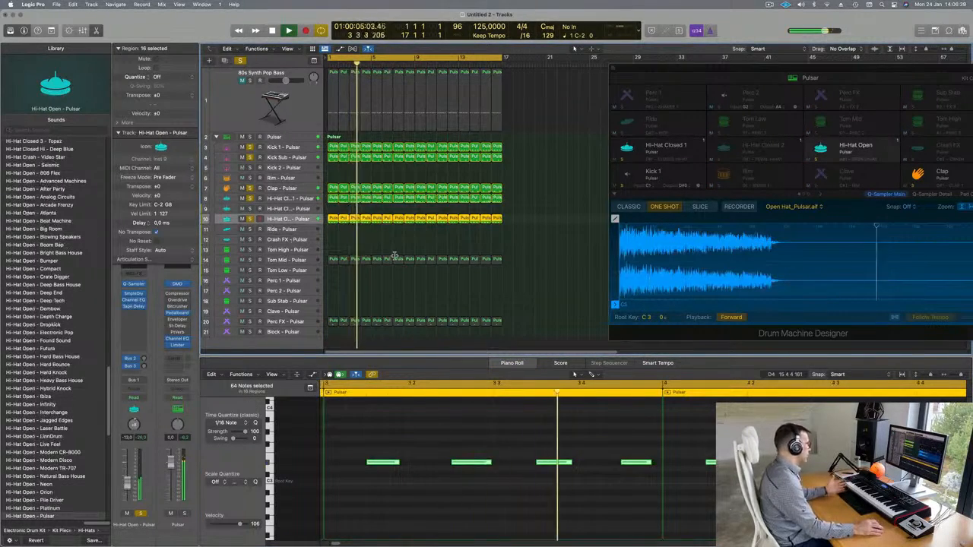
Step: Solo the Tom Mid and Perc FX tracks as well, and examine the Tom Mid notes in the piano roll
click(292, 260)
click(249, 260)
click(348, 448)
scroll(355, 448, right, 8)
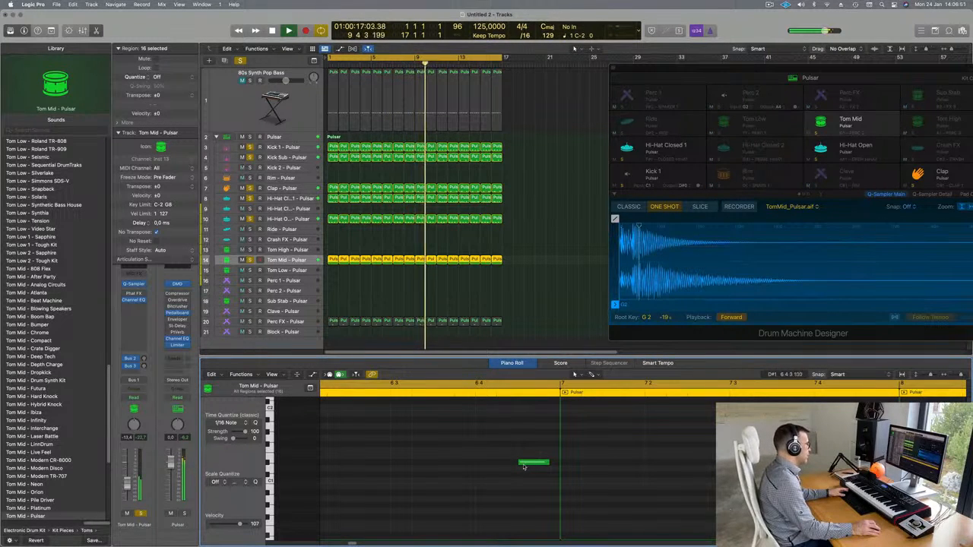
scroll(334, 282, down, 1)
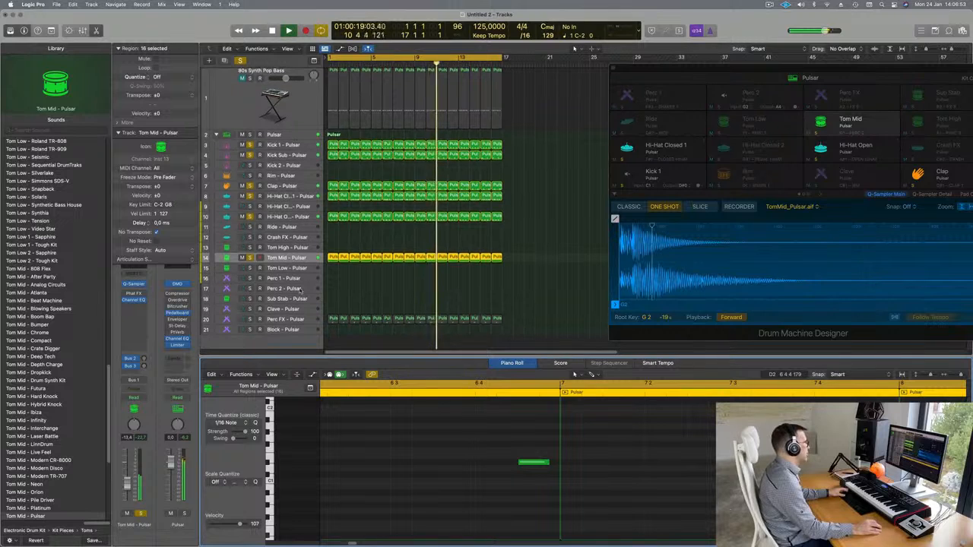
click(250, 319)
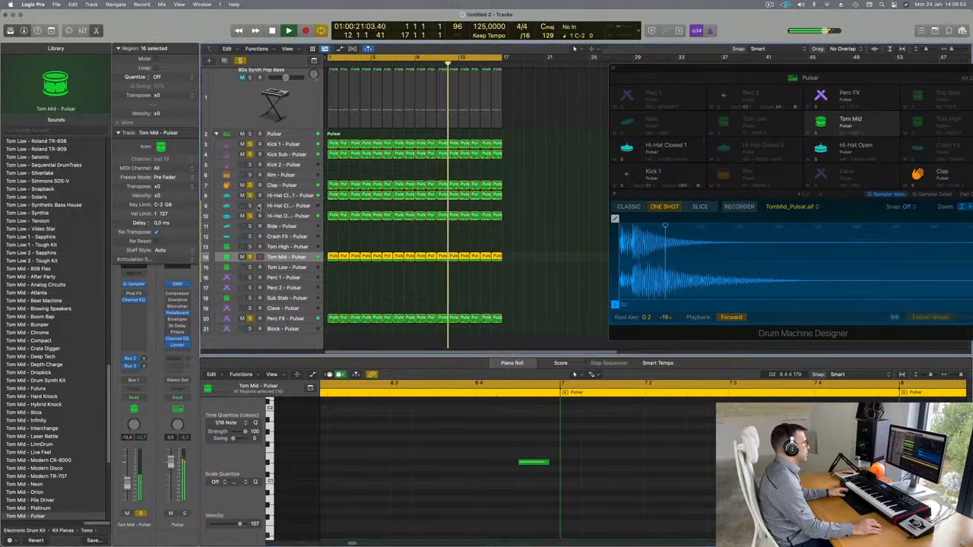
scroll(276, 127, up, 1)
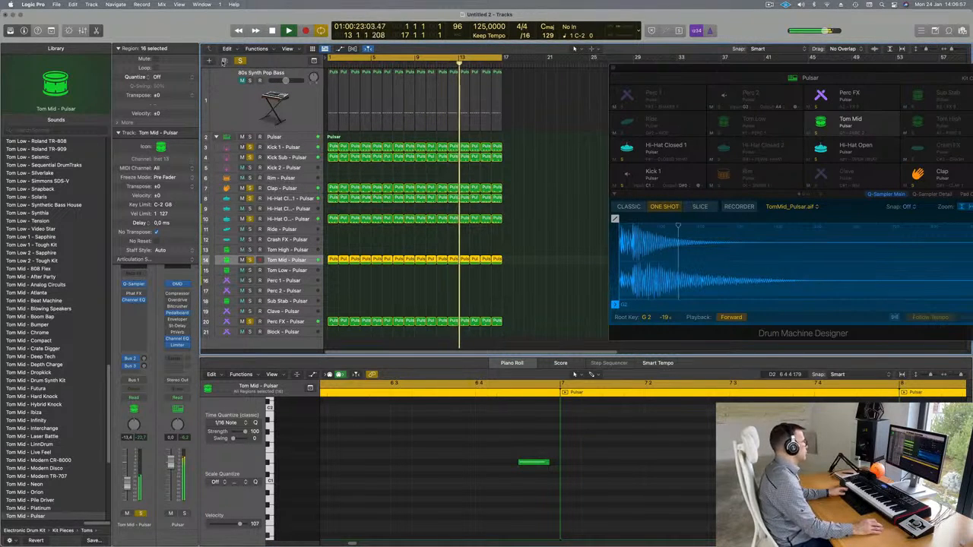
Step: Clear all solos, unmute the 80s Synth Pop Bass track and replay the full pattern from the start
click(240, 61)
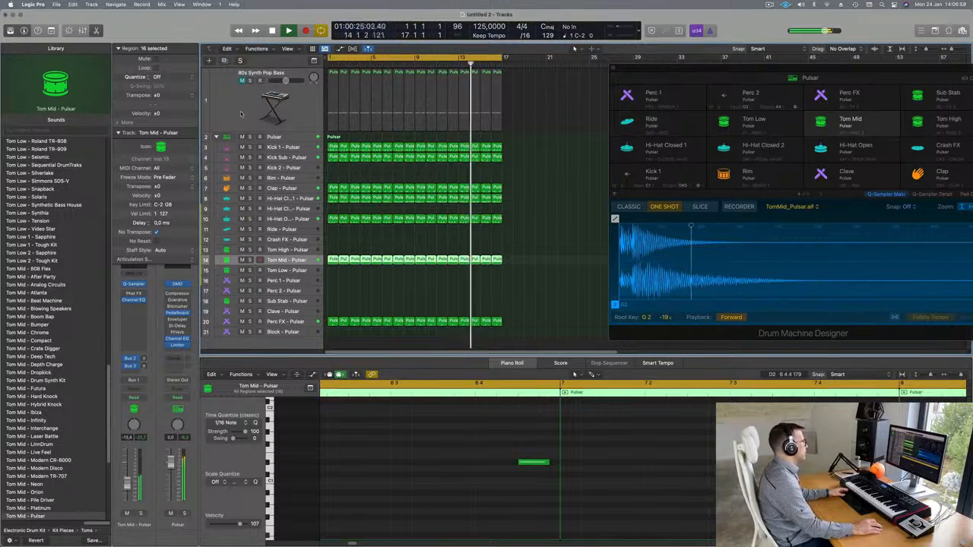
click(242, 81)
key(space)
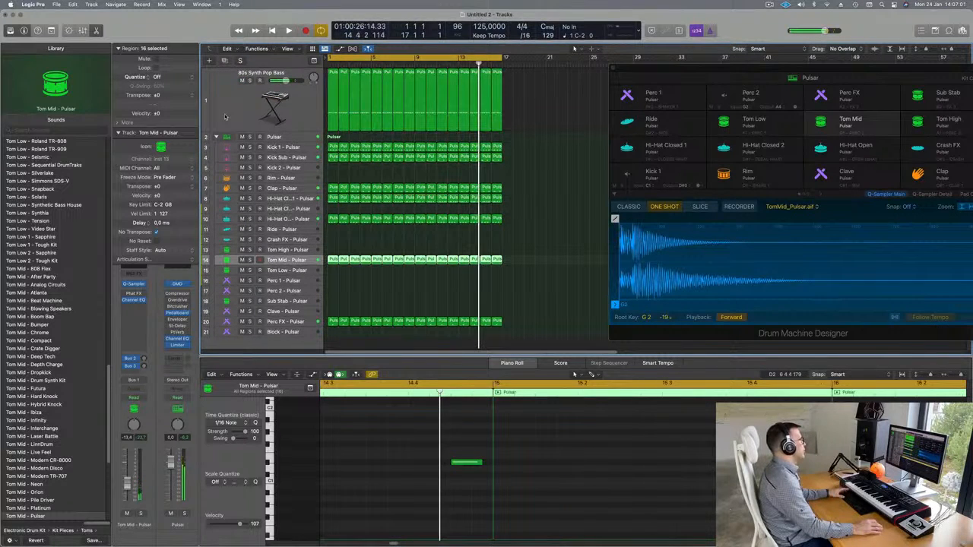
key(Return)
key(space)
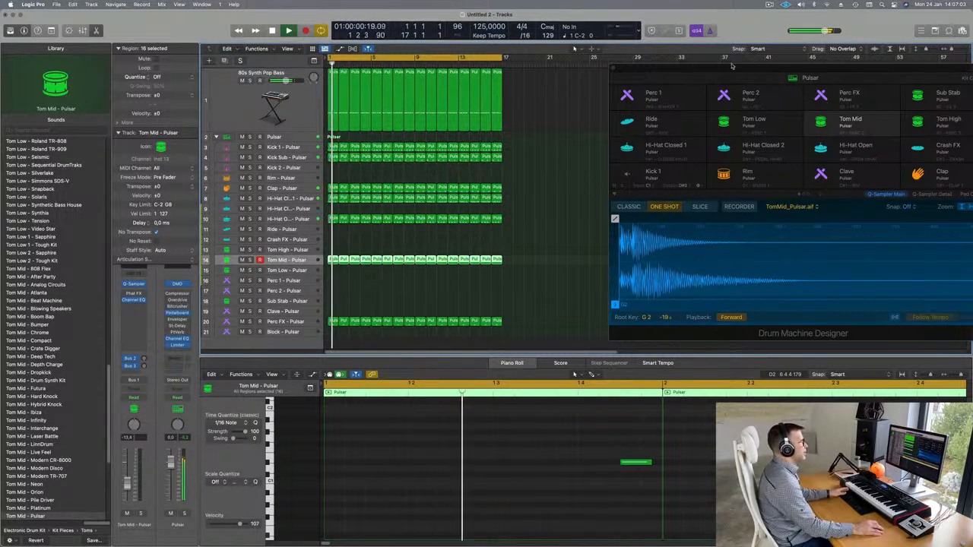
click(614, 68)
key(Return)
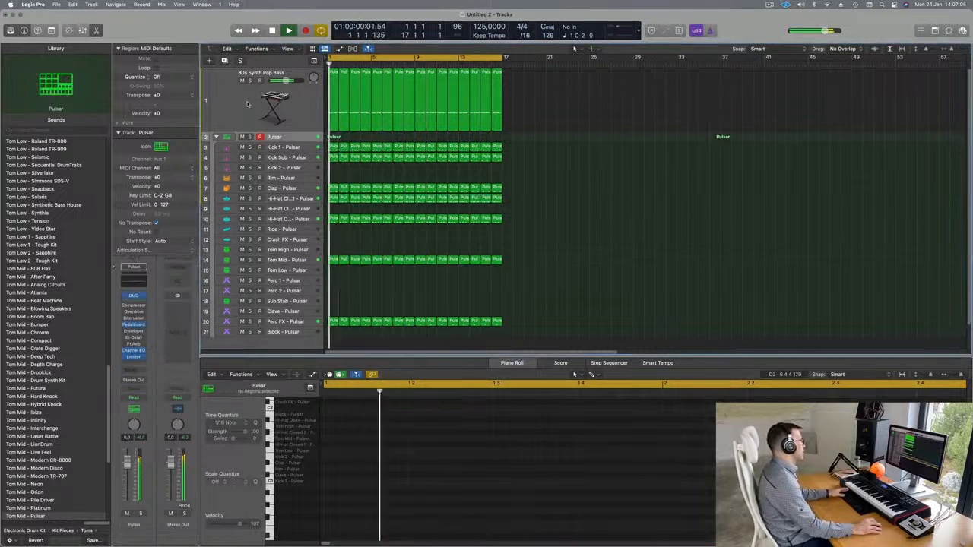
Step: Add a Channel EQ to the 80s Synth Pop Bass track and adjust its low-shelf band's gain and frequency
click(266, 99)
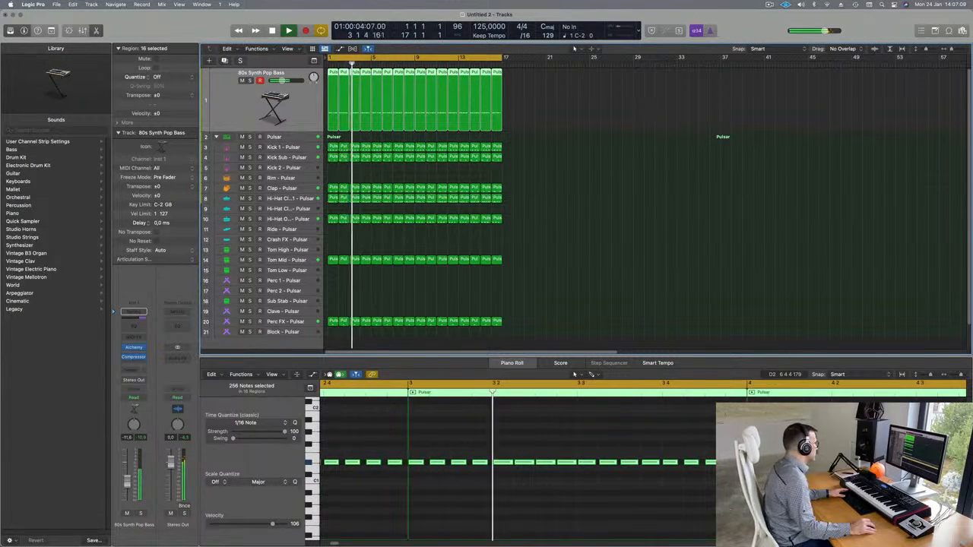
key(Return)
click(136, 326)
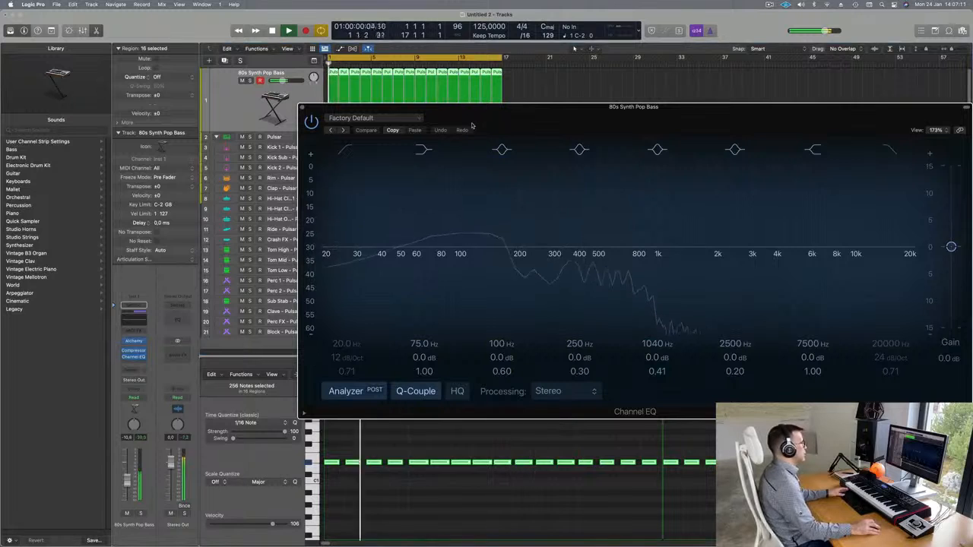
drag(436, 247, 436, 242)
drag(417, 343, 417, 330)
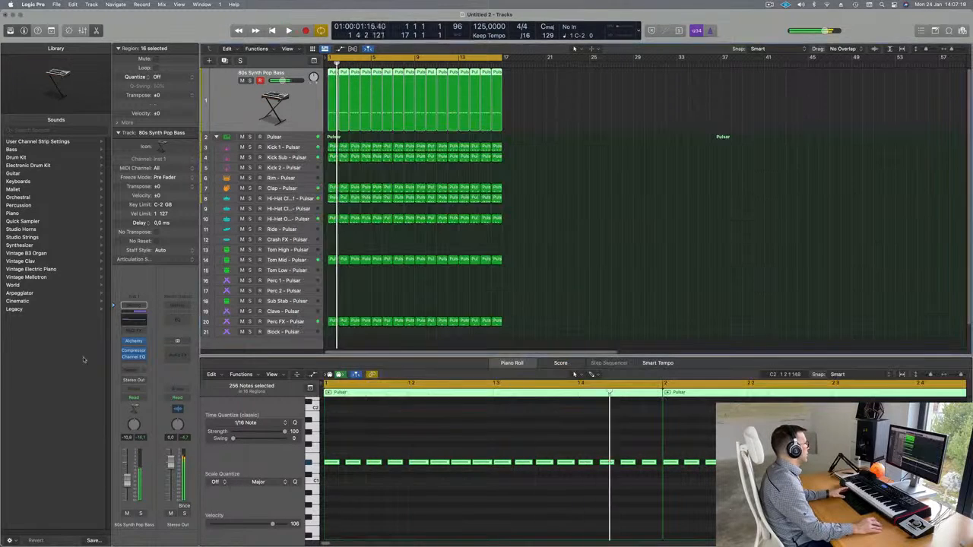
Step: Examine the side-chained Compressor on the 80s Synth Pop Bass track during playback and close it
click(136, 355)
mouse_move(454, 285)
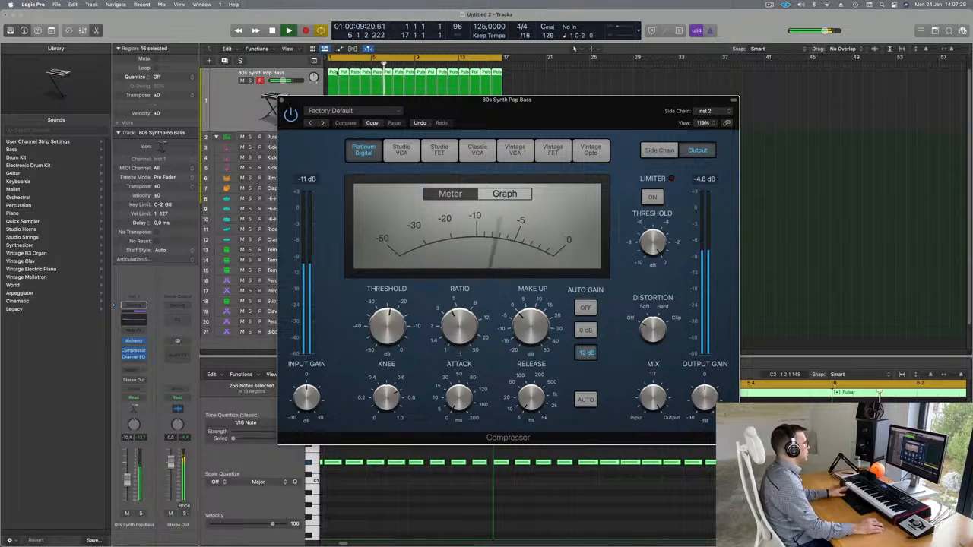
click(282, 99)
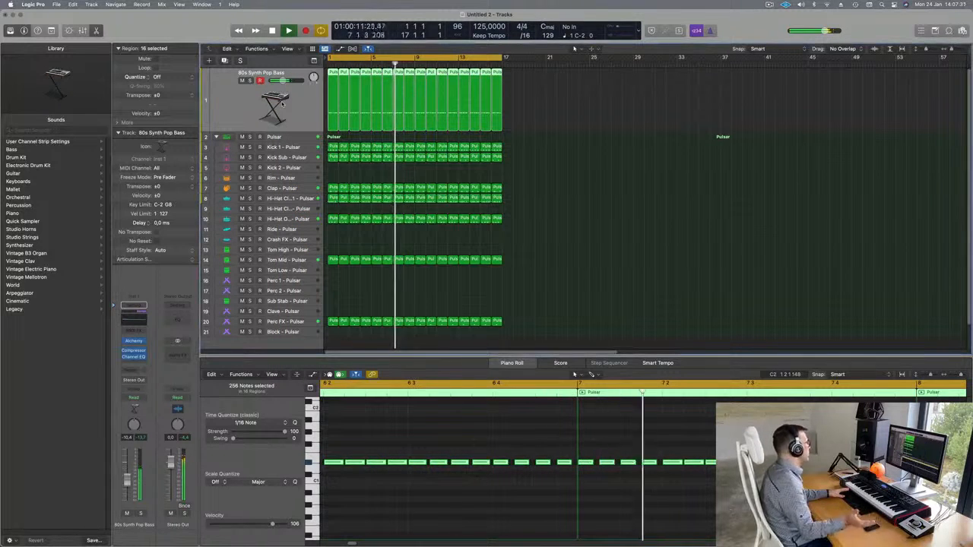
key(Return)
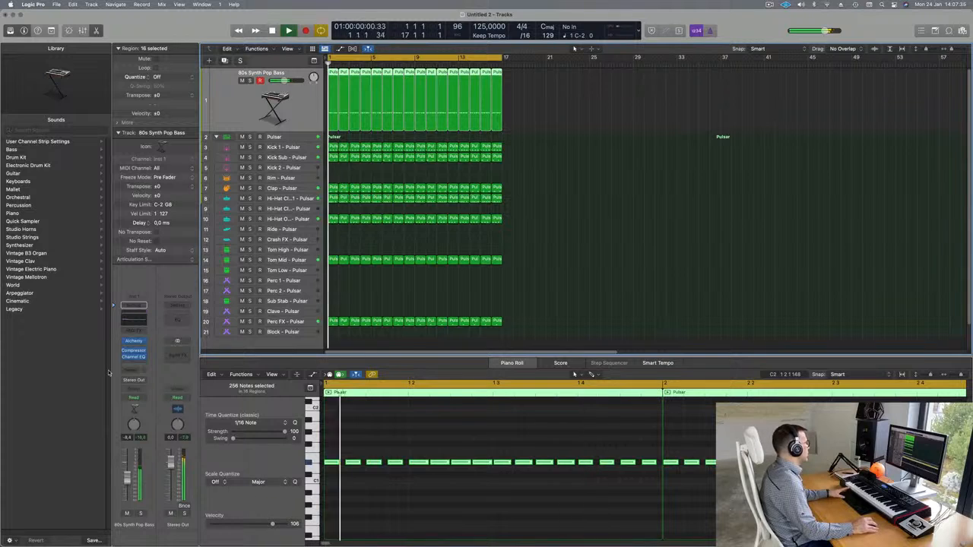
Step: In the bass track's Alchemy synth, adjust the LP Envelope and set the Filter Decay to about 41.7 %
click(134, 343)
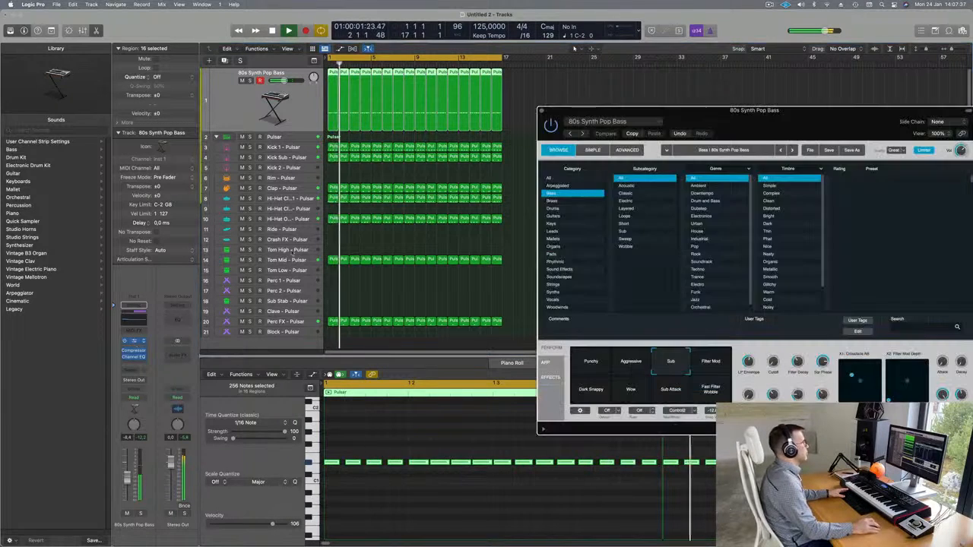
drag(790, 122, 530, 124)
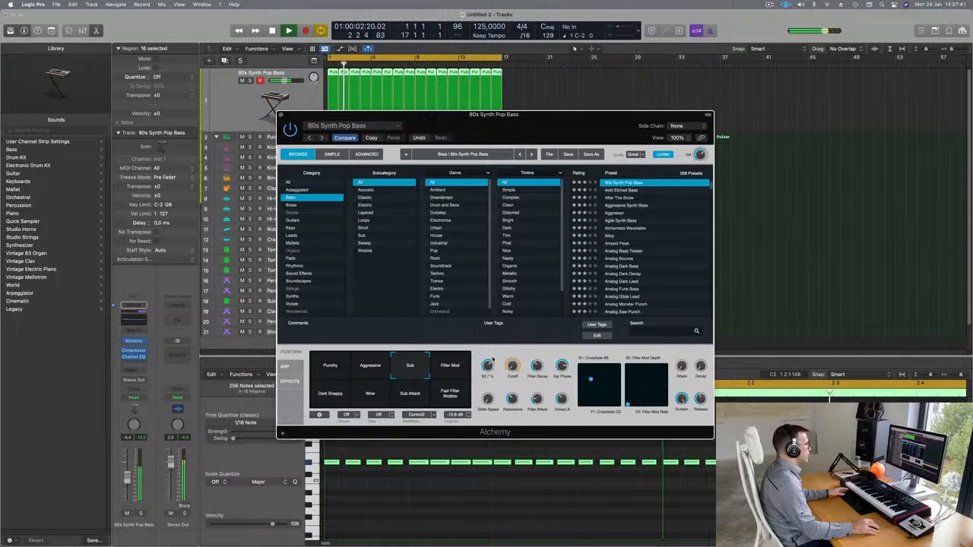
drag(489, 366, 494, 371)
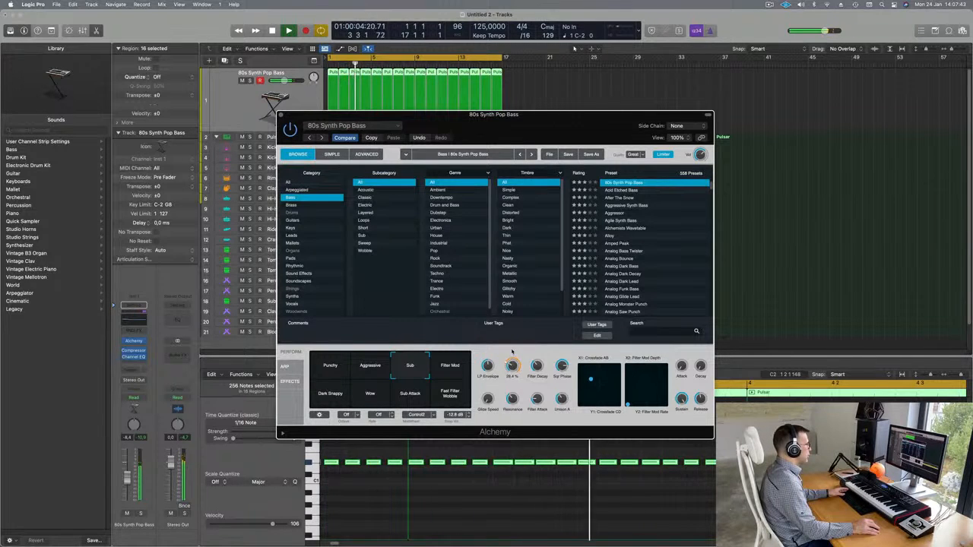
drag(493, 361, 495, 355)
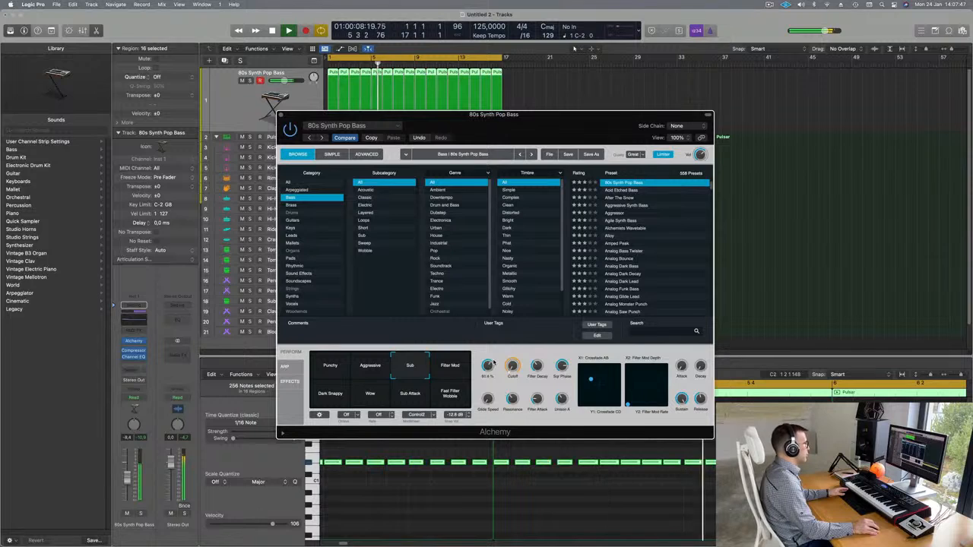
drag(540, 370, 537, 367)
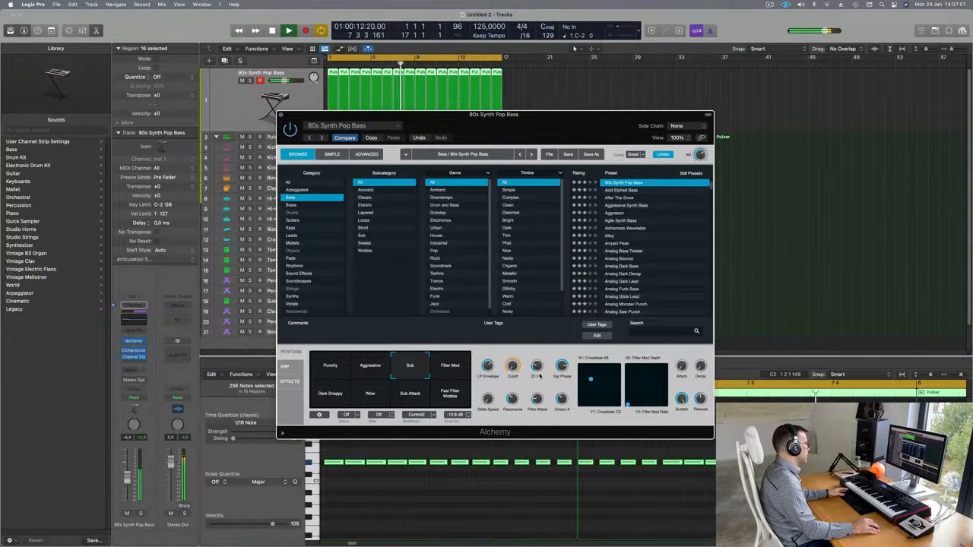
drag(540, 376, 540, 371)
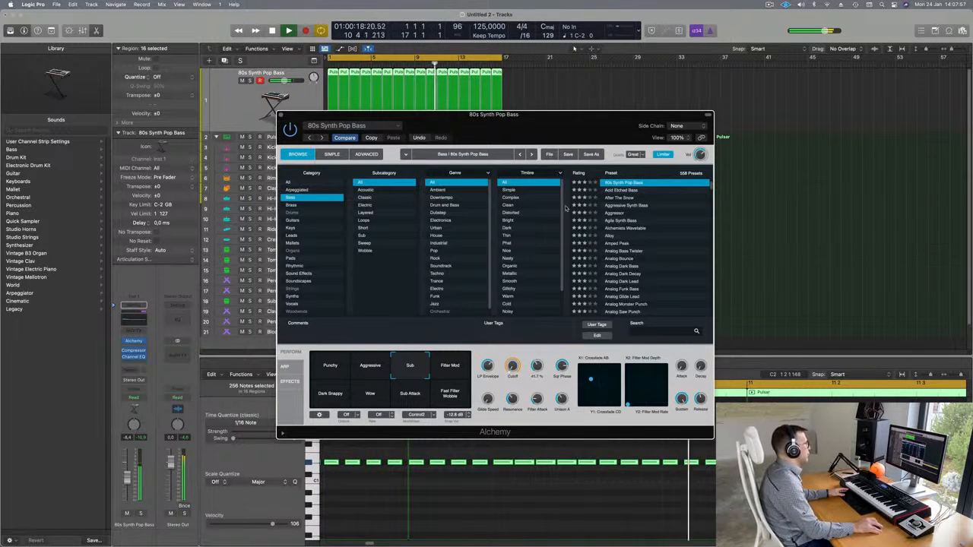
Step: Raise the 80s Synth Pop Bass track's volume and move the Alchemy window off the track list
drag(535, 118, 559, 156)
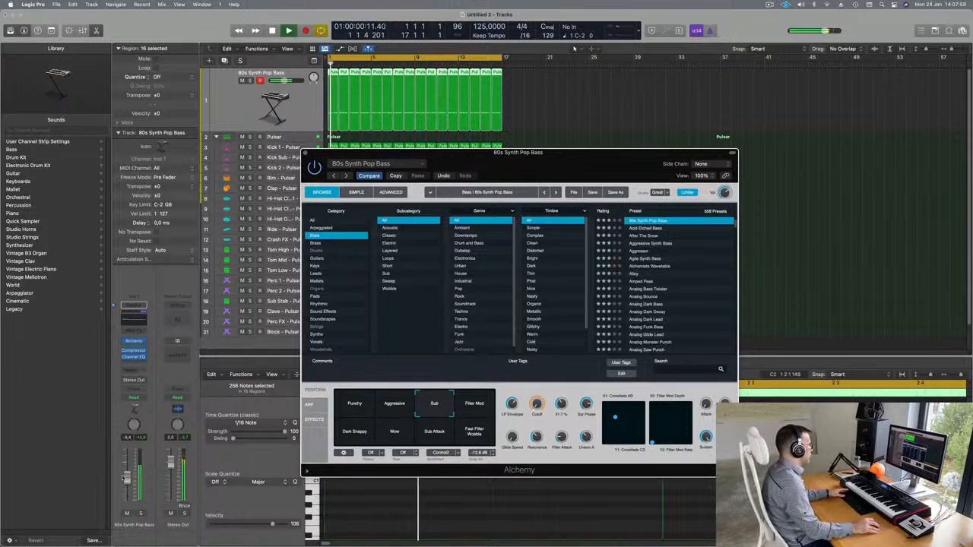
click(578, 114)
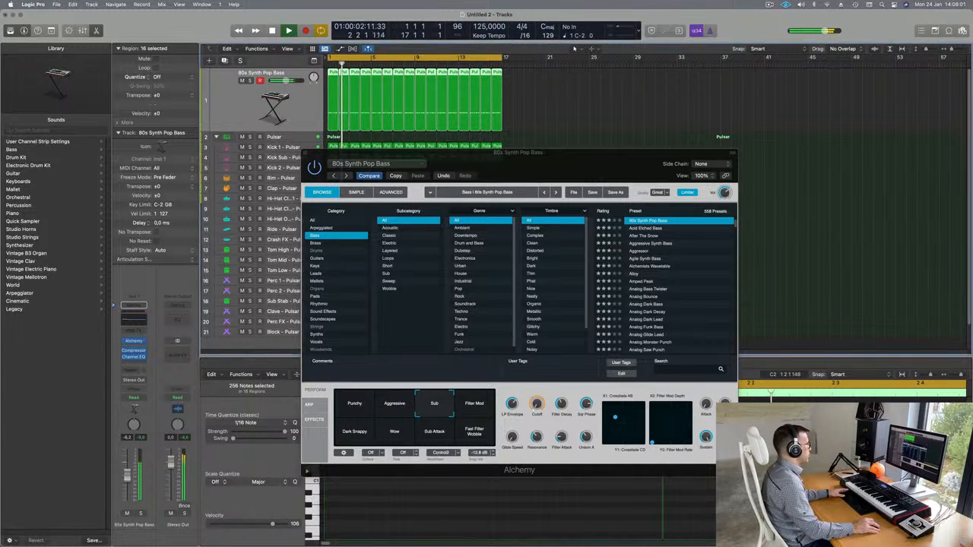
drag(488, 171, 533, 144)
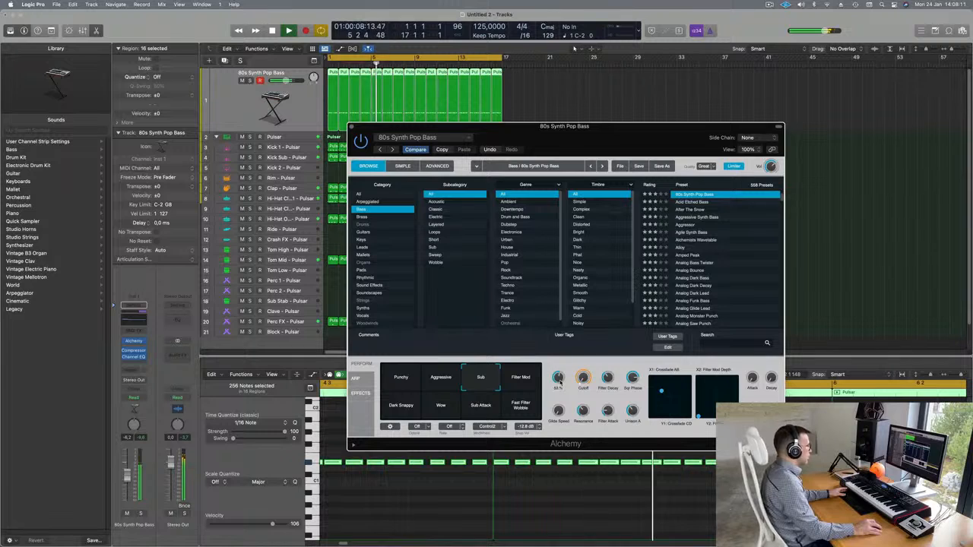
drag(607, 138, 757, 86)
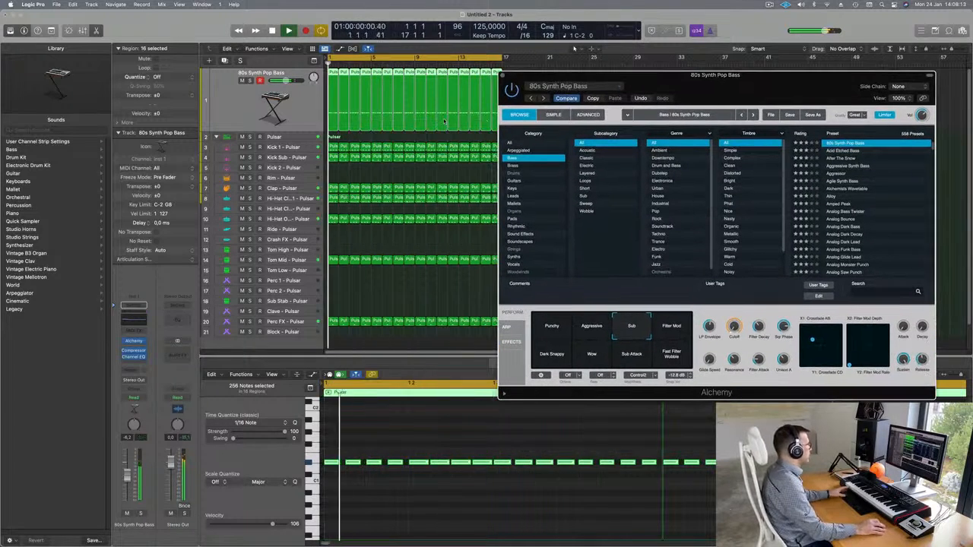
Step: Lower the volume of the Hi-Hat Closed 1 and Hi-Hat Open tracks and replay from the start
click(293, 196)
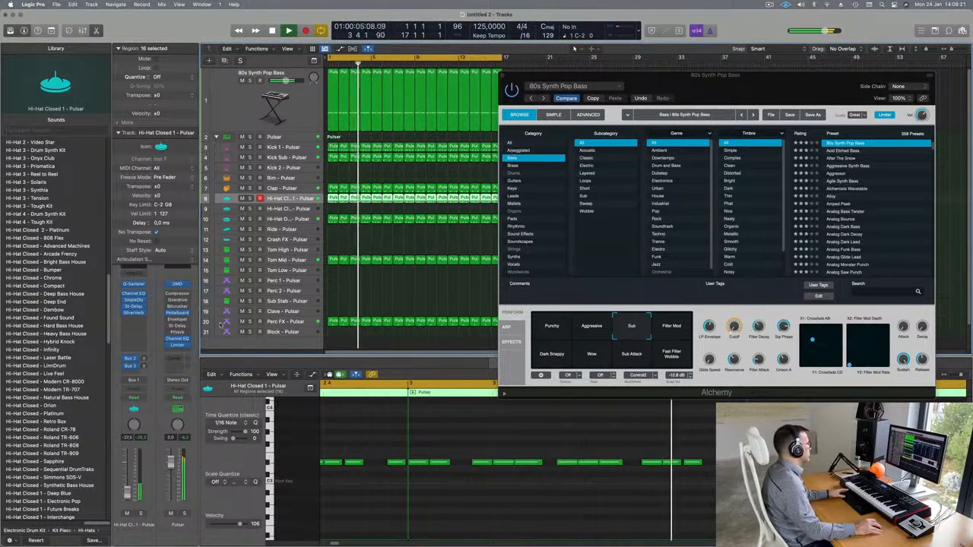
click(302, 221)
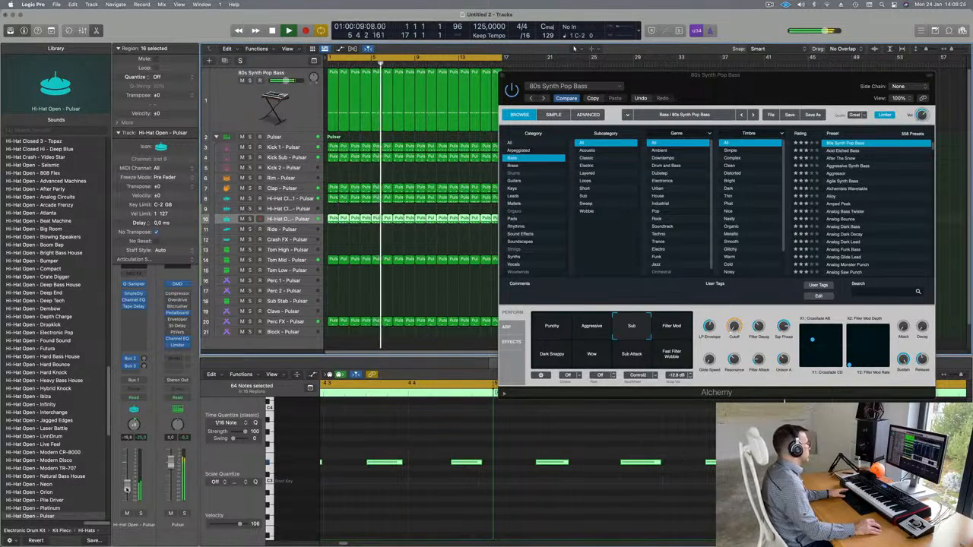
key(Return)
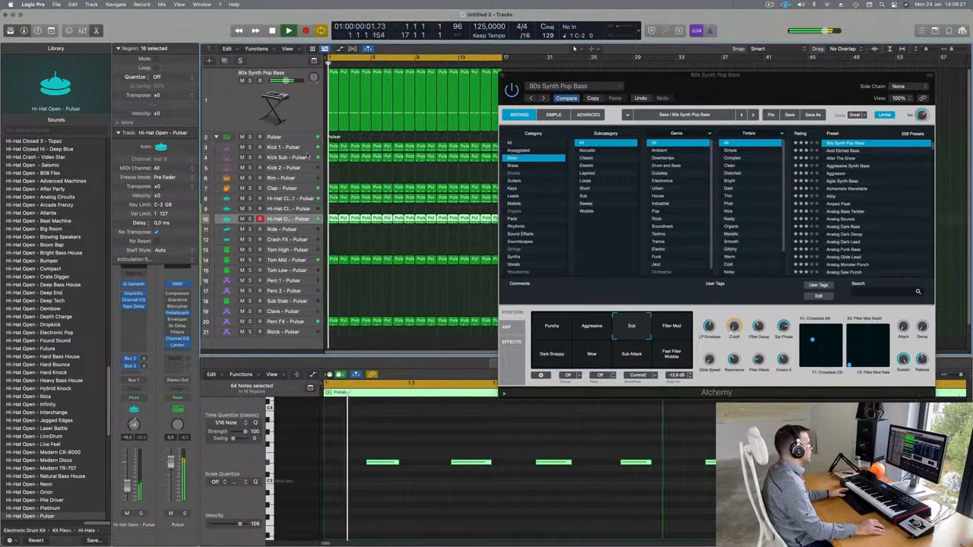
Step: On the Kick 1 track, enable Phat FX and boost the Channel EQ's 75 Hz low-shelf band by 4.7 dB
click(295, 148)
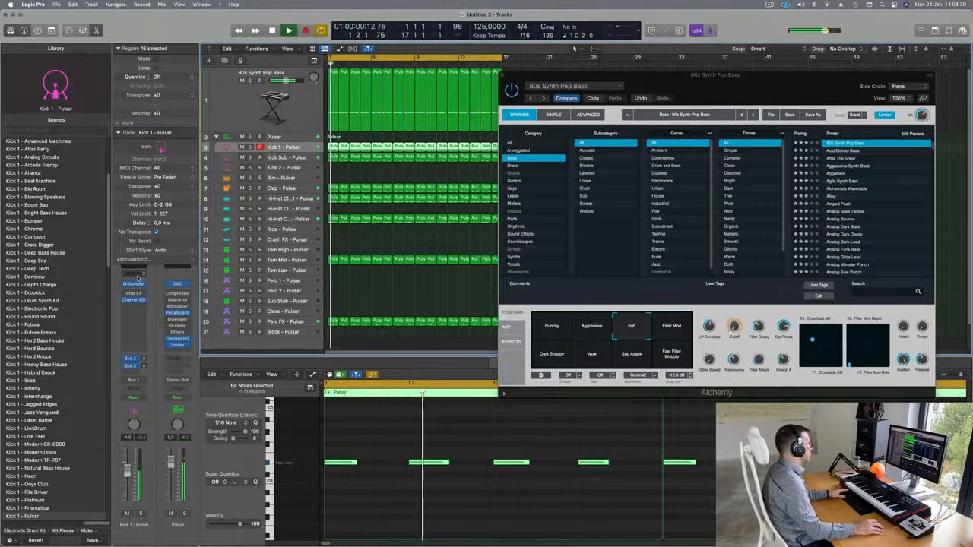
click(119, 133)
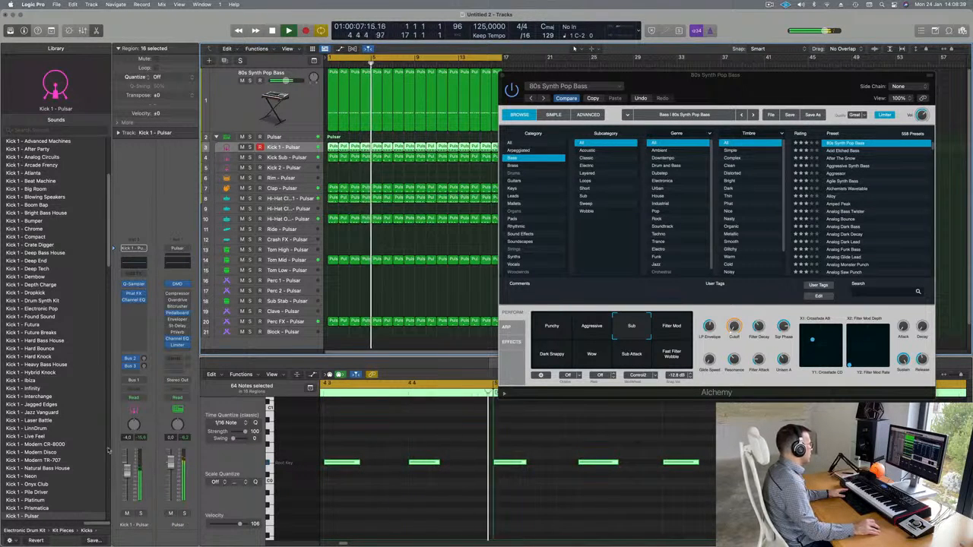
click(129, 265)
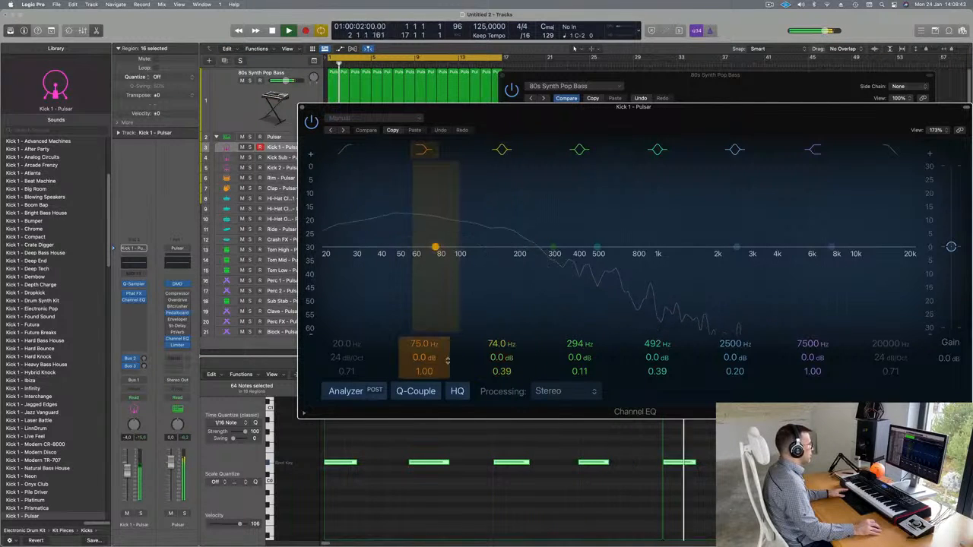
drag(438, 357, 438, 323)
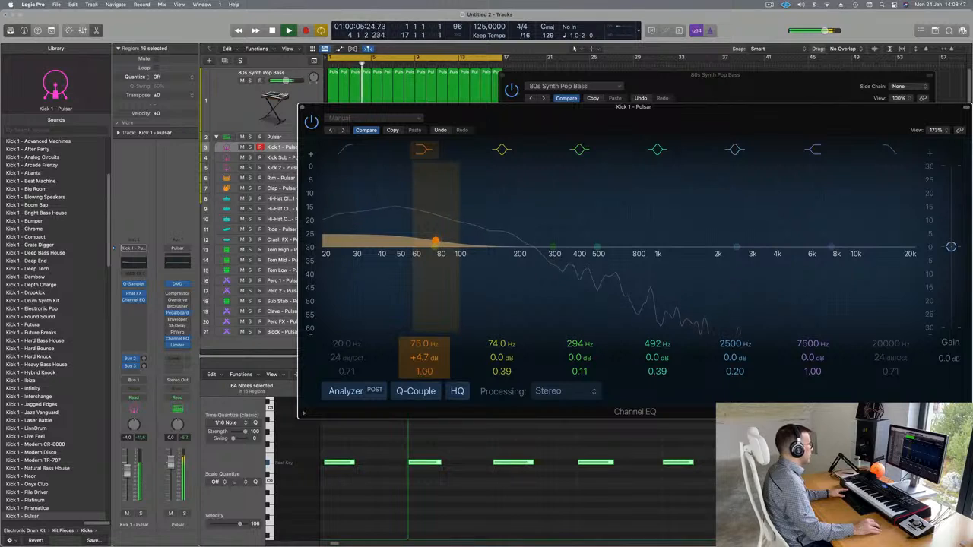
Step: Set the kick's 75 Hz low-shelf gain to +4.6 dB, close the Channel EQ and Alchemy windows, and deselect all regions
drag(438, 358, 437, 358)
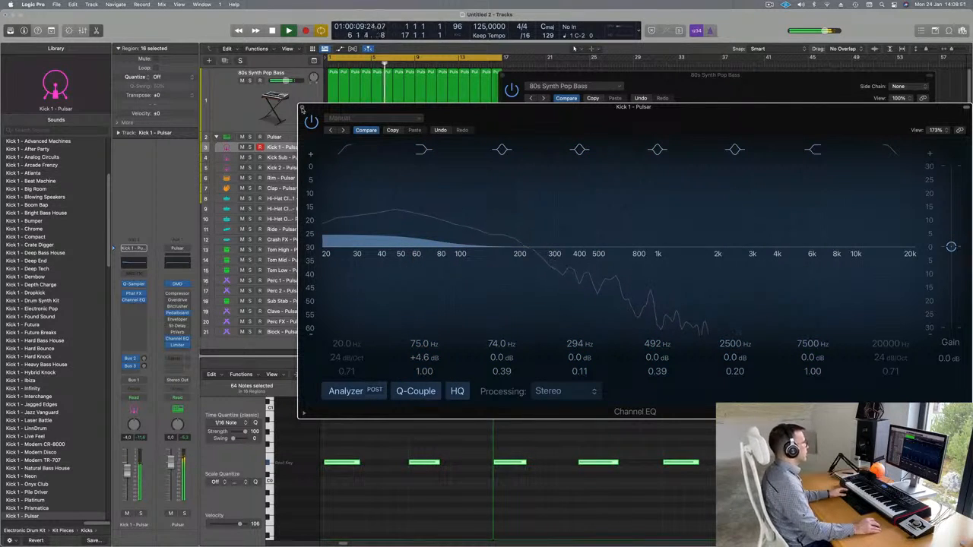
click(303, 109)
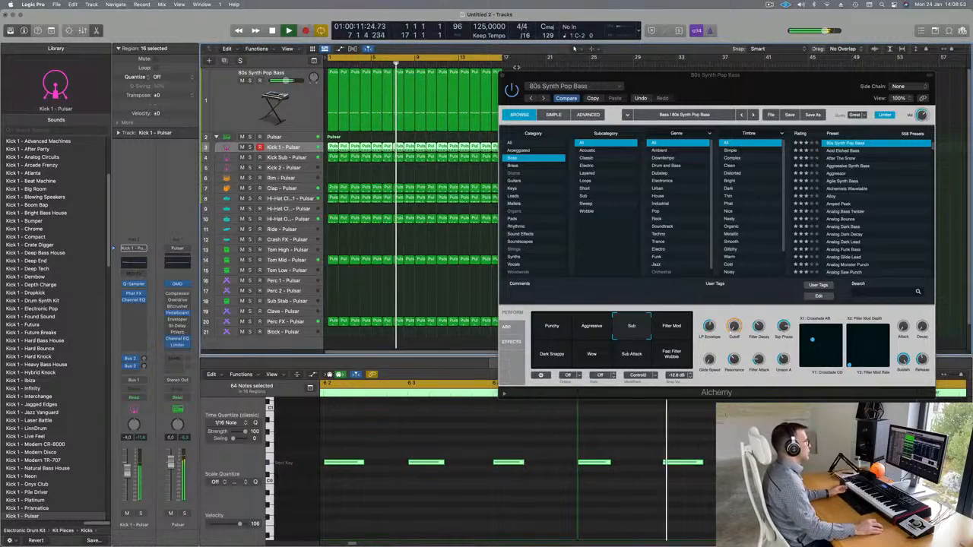
click(501, 76)
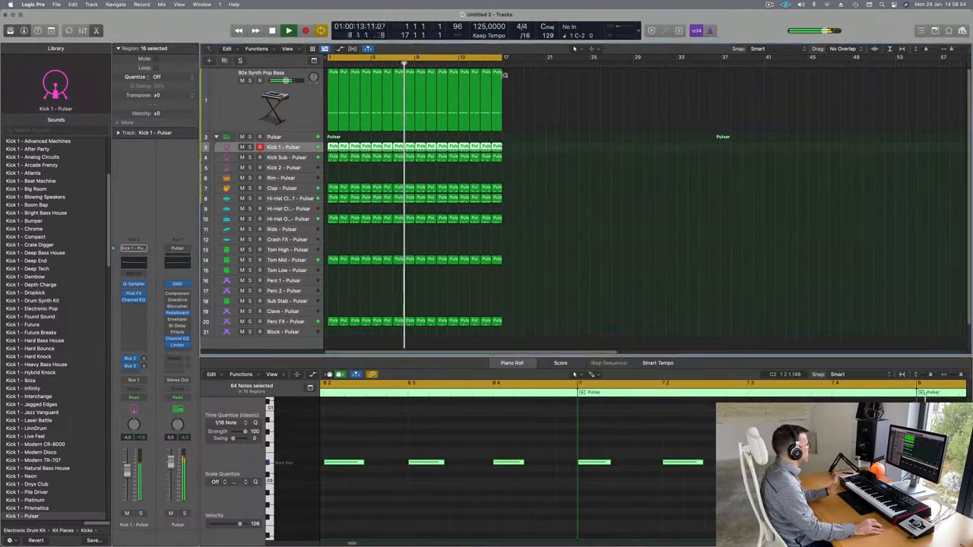
click(560, 195)
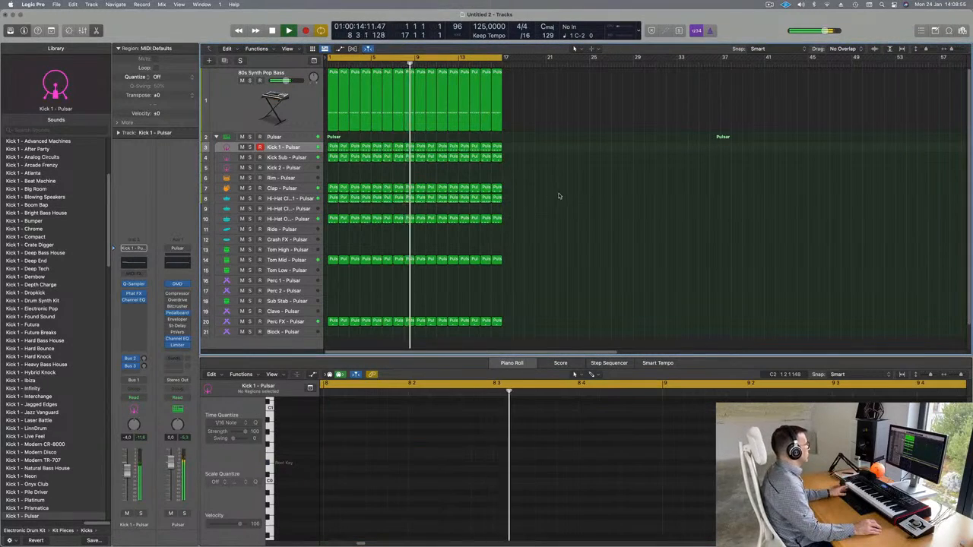
Step: Select the 80s Synth Pop Bass track and listen to the mix again from the start
click(224, 112)
key(Return)
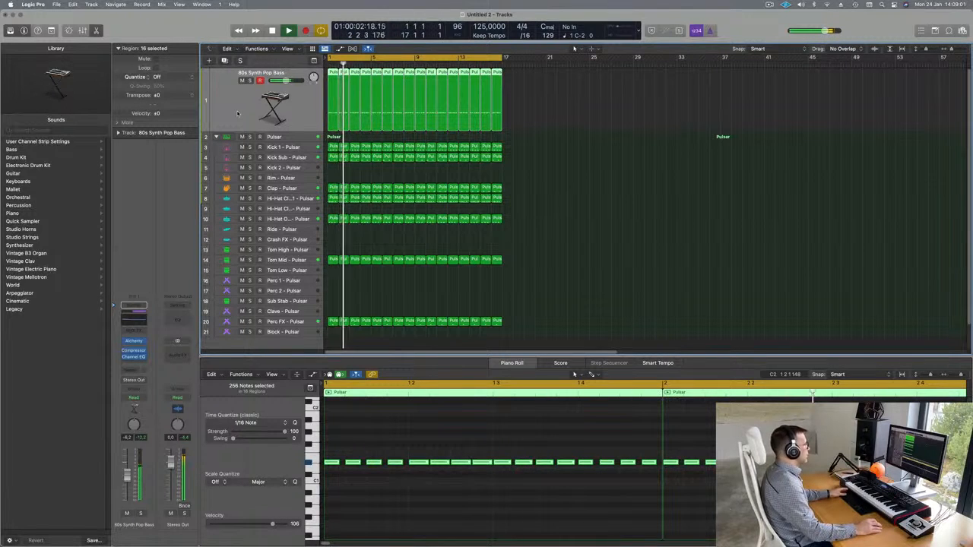
key(Return)
key(space)
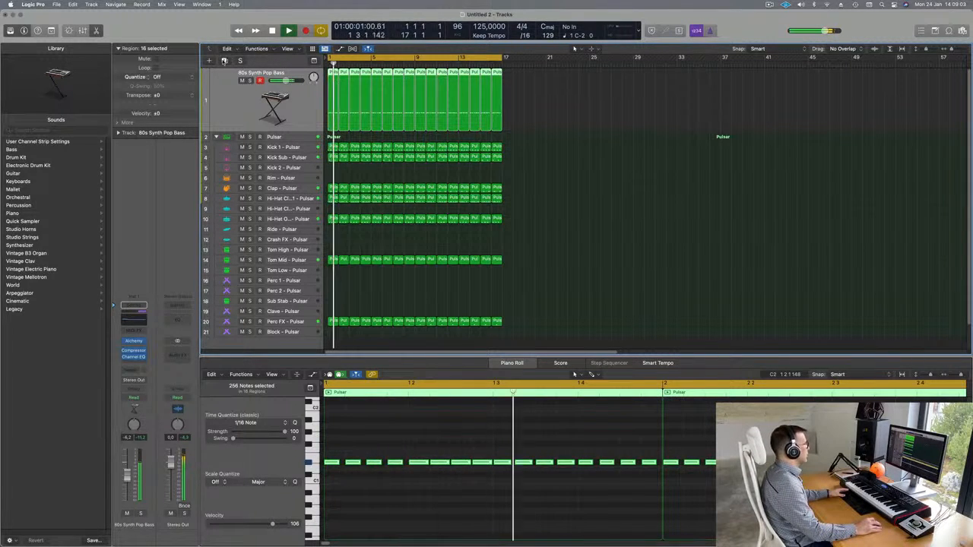
click(614, 113)
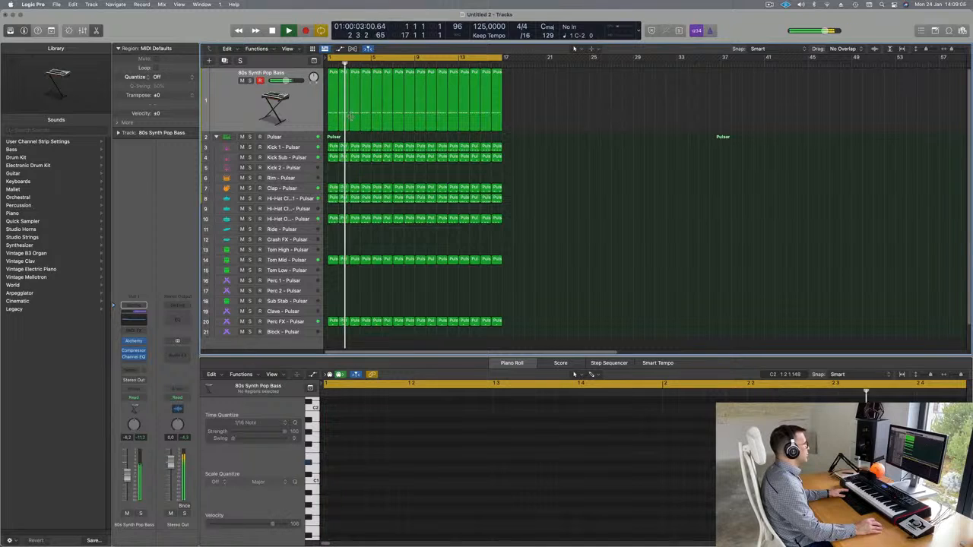
Step: Transpose all notes in the bass region at bar 3 down three semitones and replay from the start
click(351, 118)
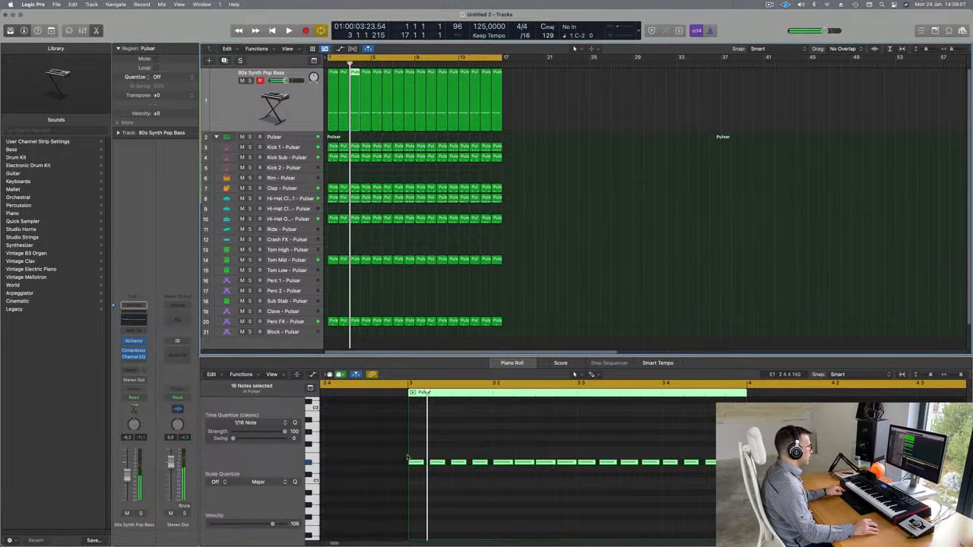
drag(412, 454, 947, 496)
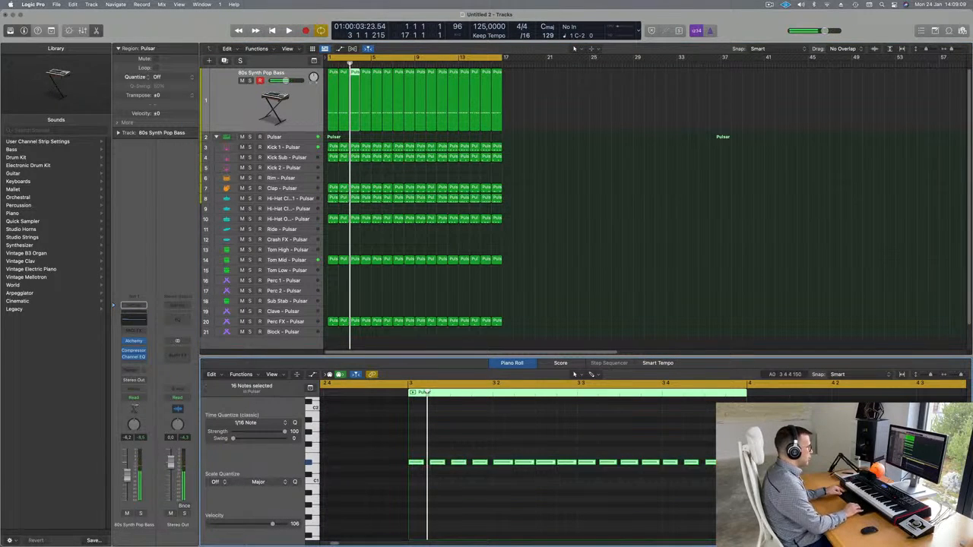
key(alt+Down)
key(alt+Down)
key(alt+Down)
key(space)
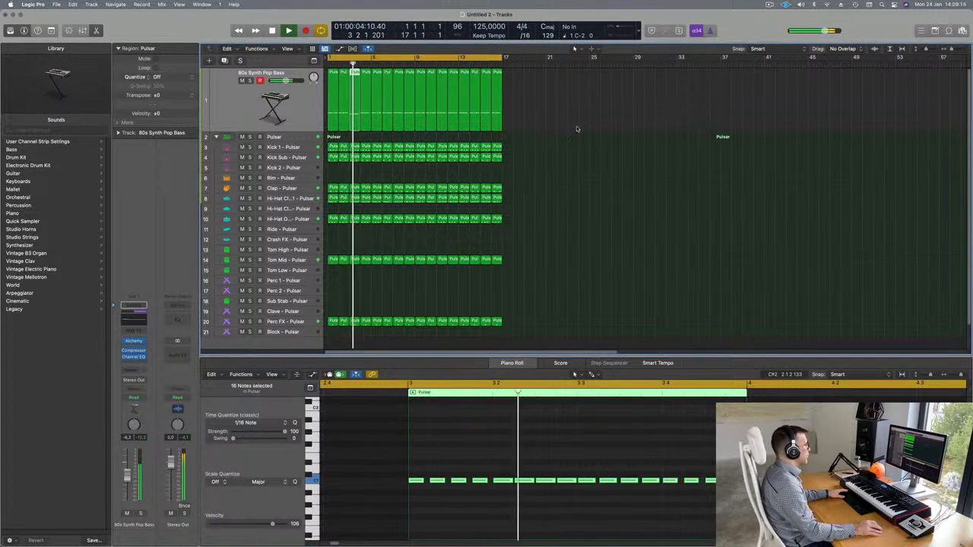
key(Return)
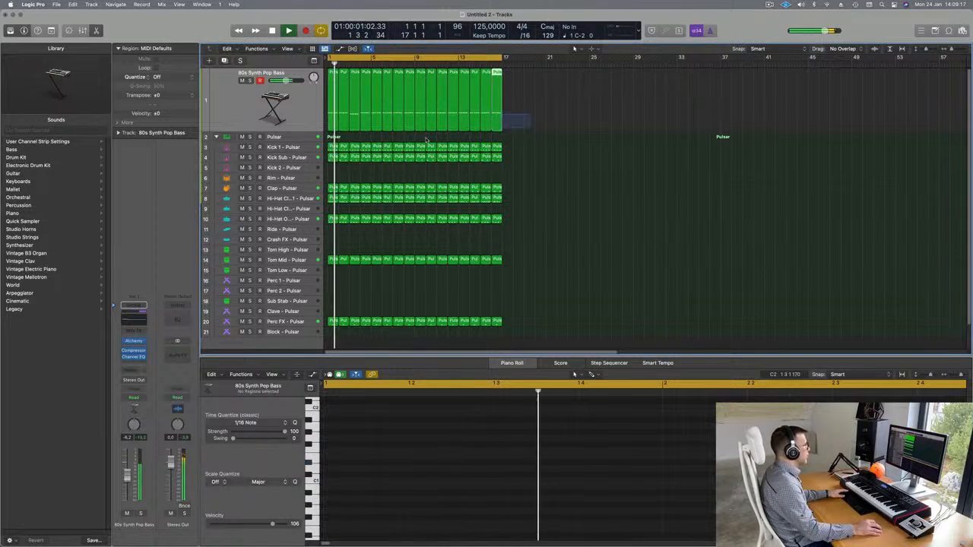
Step: Delete all bass regions from bar 5 onward and restart playback from the beginning
drag(530, 115, 378, 138)
key(Delete)
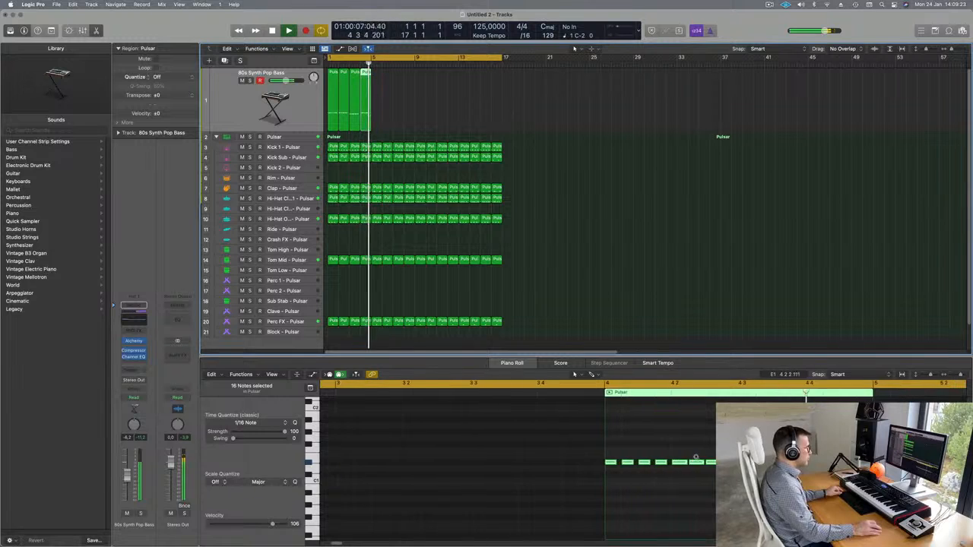
key(Return)
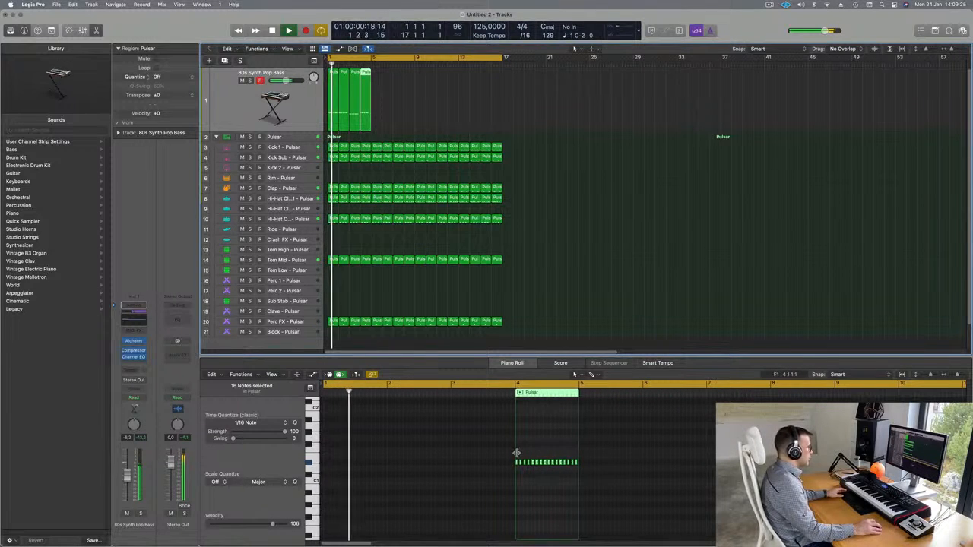
Step: Transpose the bar 4 bass notes down four semitones and raise the bar 3 notes to C♯1
scroll(524, 462, up, 3)
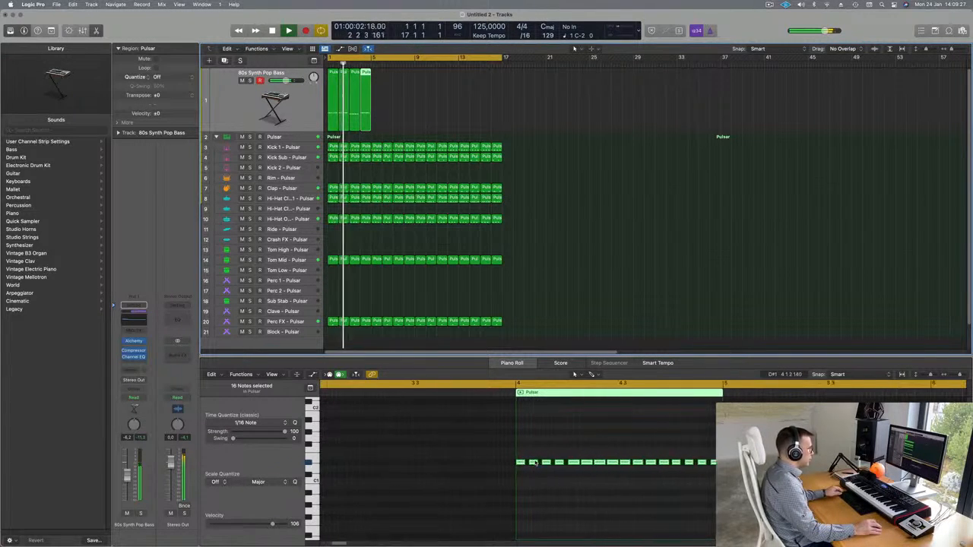
click(501, 465)
key(alt+Down)
key(alt+Down)
key(alt+Down)
key(alt+Down)
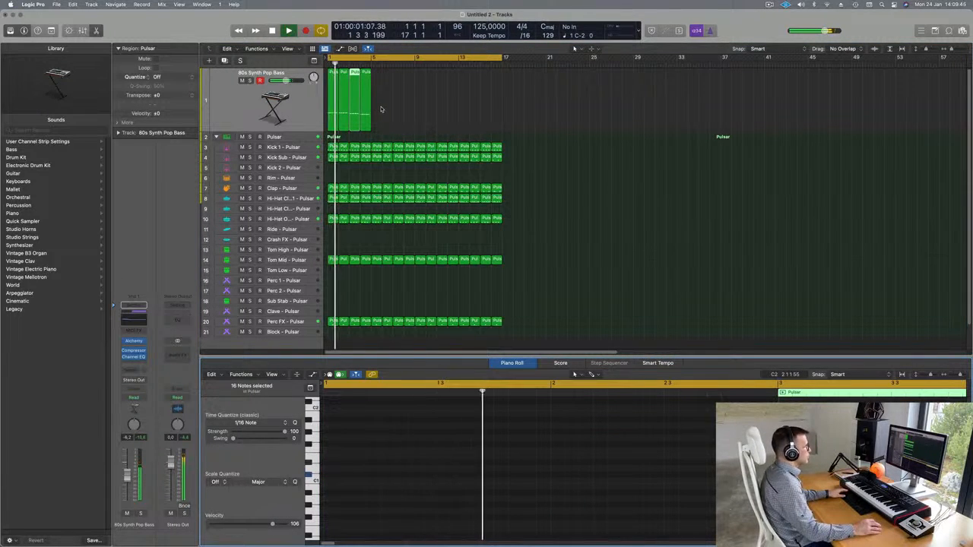
Step: Join the four bass regions into one and repeat it three times to fill bars 1 to 16
drag(409, 98, 322, 114)
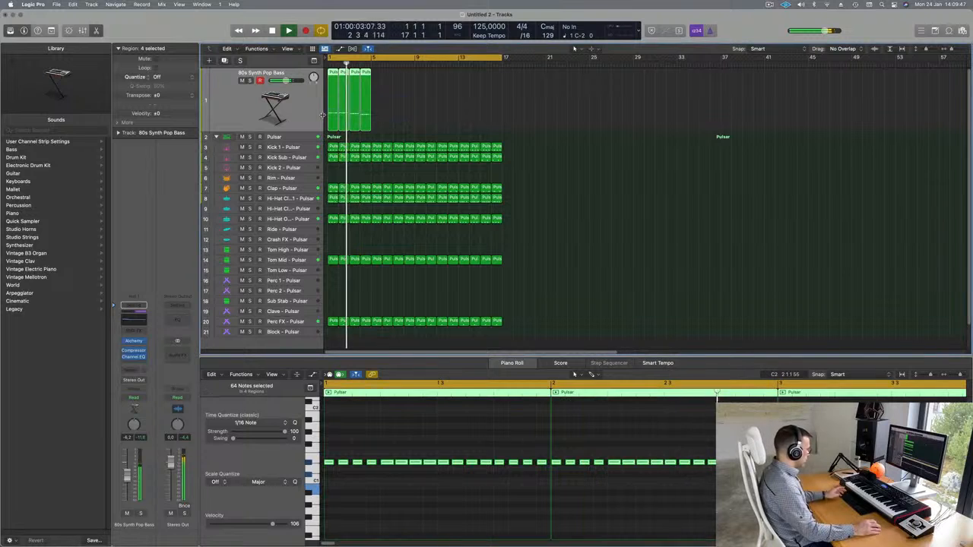
key(super+j)
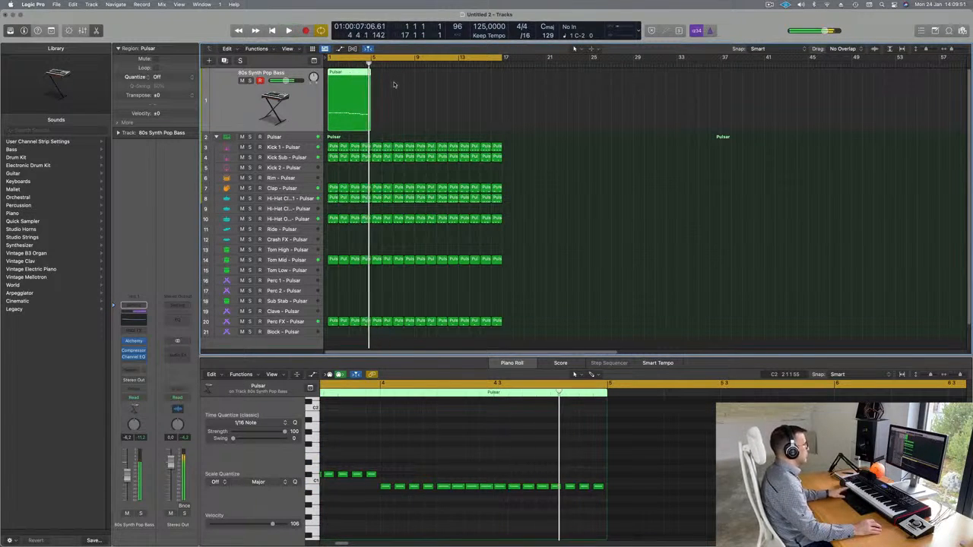
key(super+r)
key(super+r)
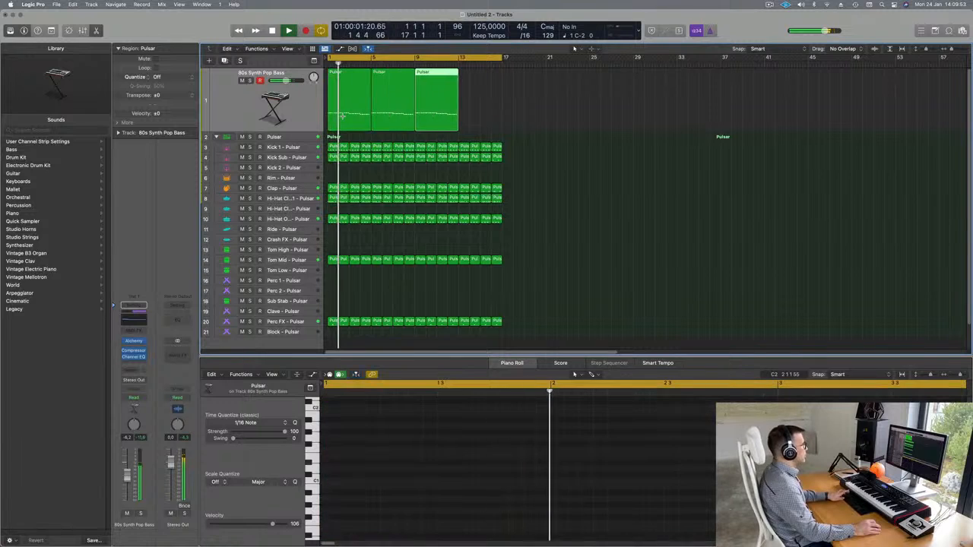
key(super+r)
Step: Lower the bar 4 notes in the first bass region by one semitone and replace the three following regions with copies of it
click(355, 111)
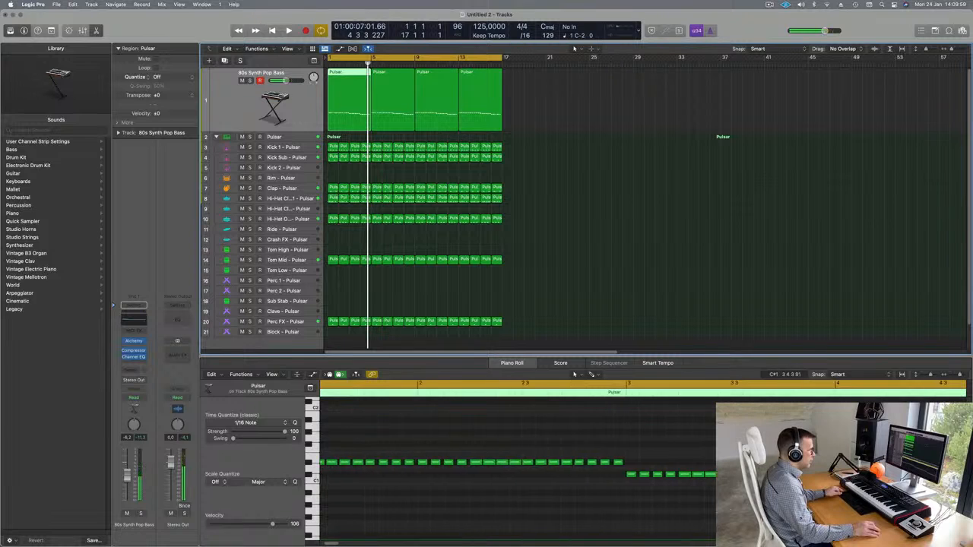
click(707, 485)
key(space)
drag(545, 99, 372, 104)
click(335, 100)
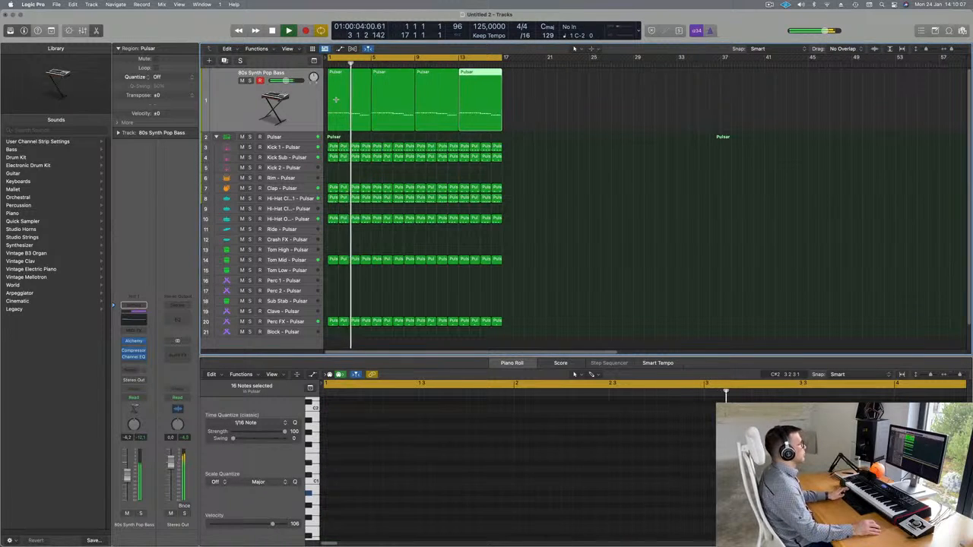
Step: Duplicate the 80s Synth Pop Bass track and move the first four-bar region onto the new track
click(300, 102)
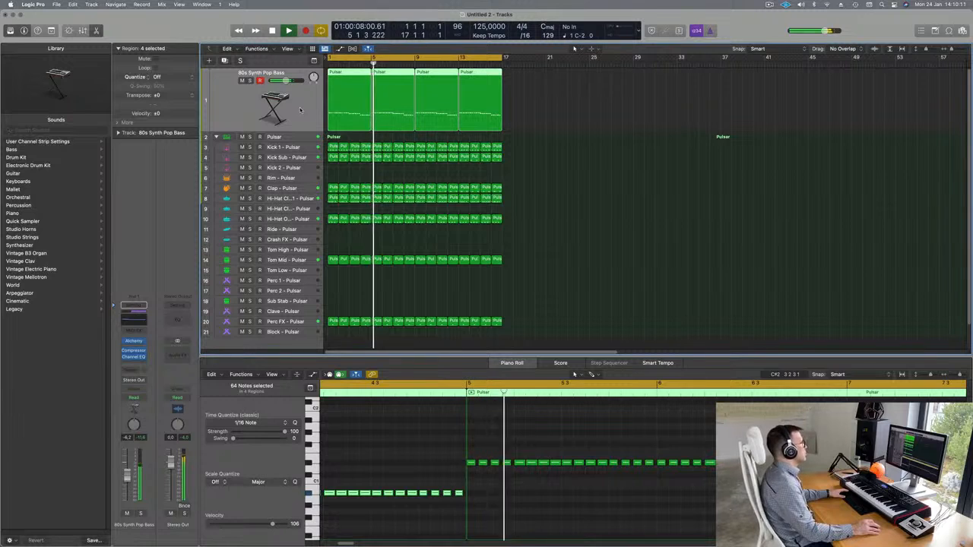
key(super+d)
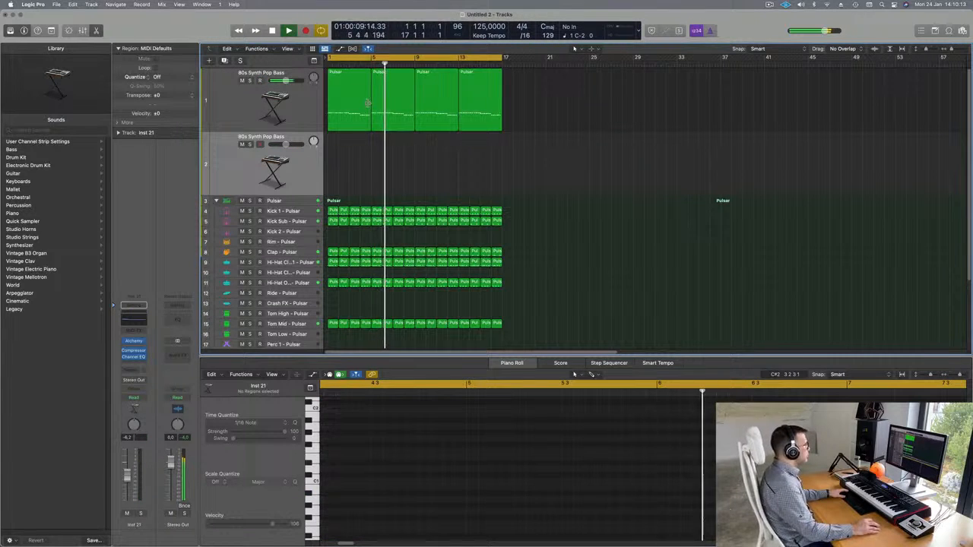
click(353, 102)
key(Return)
drag(352, 102, 351, 167)
key(space)
Step: In the moved region, keep only the first note, lengthen it to half a bar and copy it three semitones higher
drag(333, 457, 741, 521)
key(Delete)
drag(325, 462, 348, 446)
key(space)
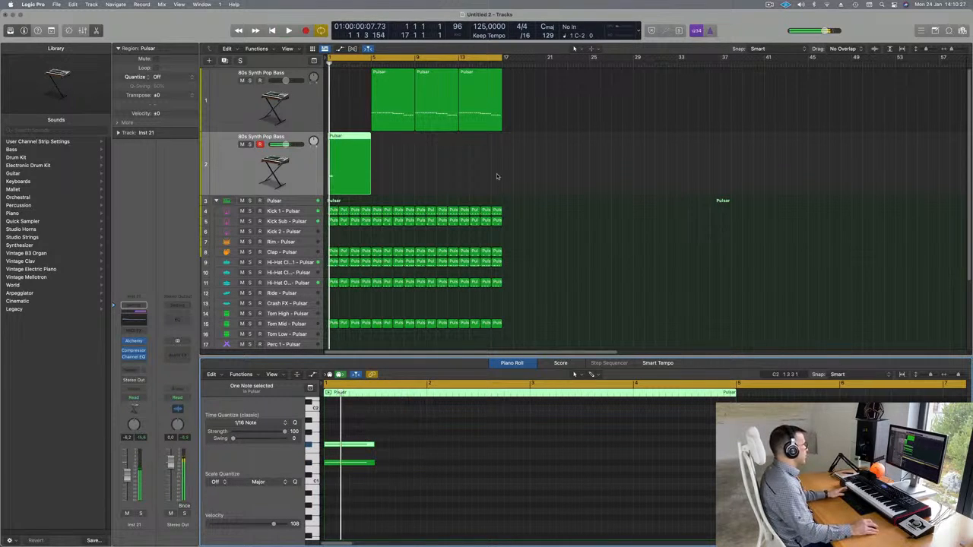
Step: Copy the bass region at bar 5 back to bar 1 on the original track and play it with the new chord
drag(395, 77, 342, 78)
key(space)
key(space)
key(space)
key(space)
click(345, 144)
key(space)
Step: Open Alchemy on the duplicated track and load the Perfect Pad 01 preset from the Pads category
click(133, 343)
key(space)
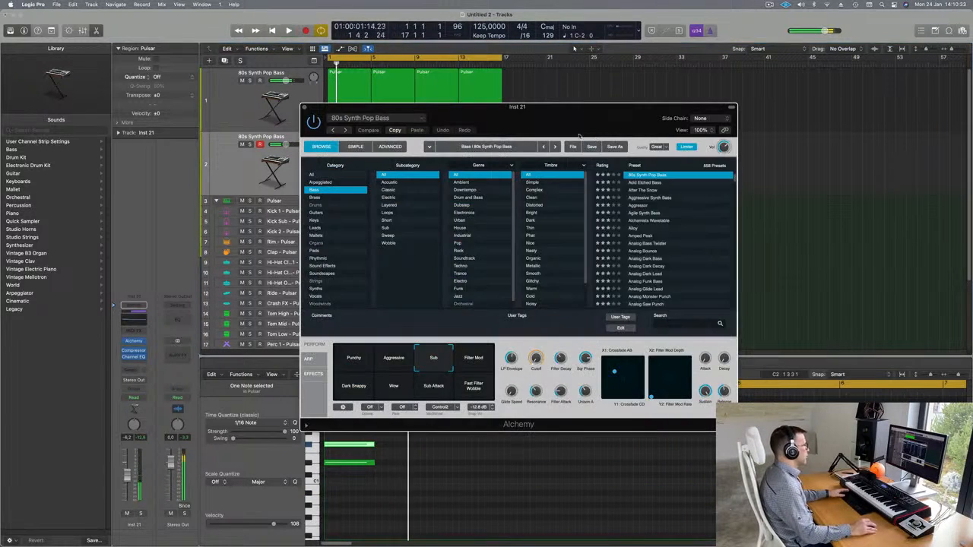
click(408, 237)
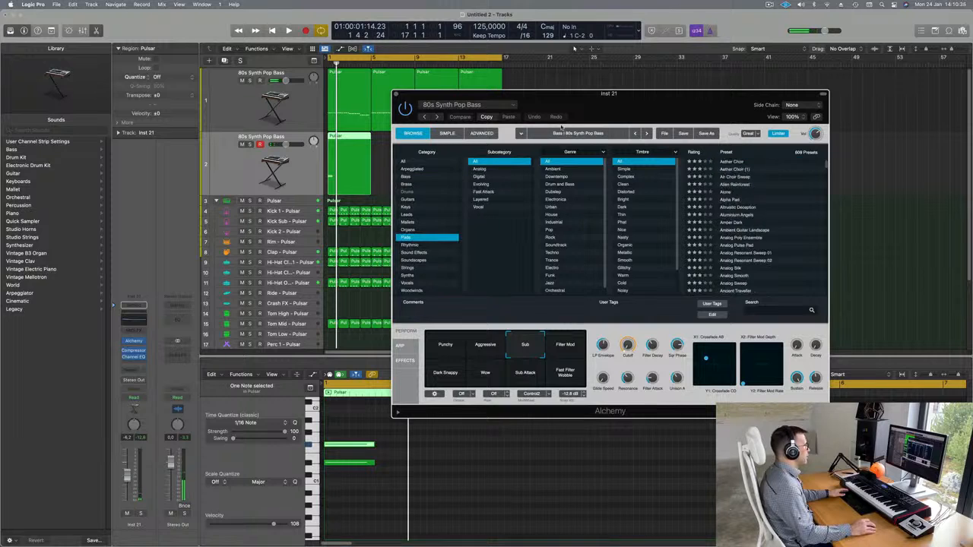
drag(586, 107, 605, 105)
scroll(759, 216, down, 15)
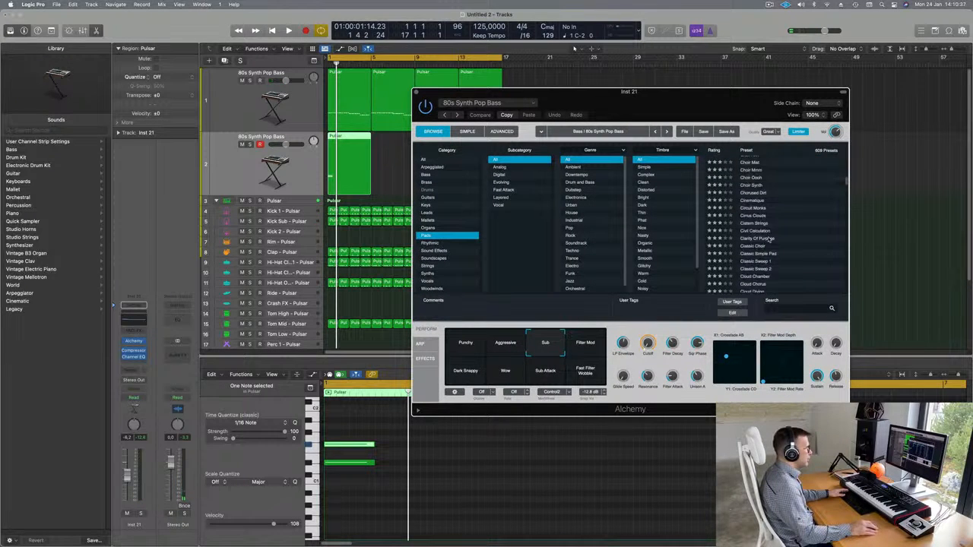
scroll(770, 240, down, 20)
scroll(768, 241, down, 20)
scroll(777, 242, up, 10)
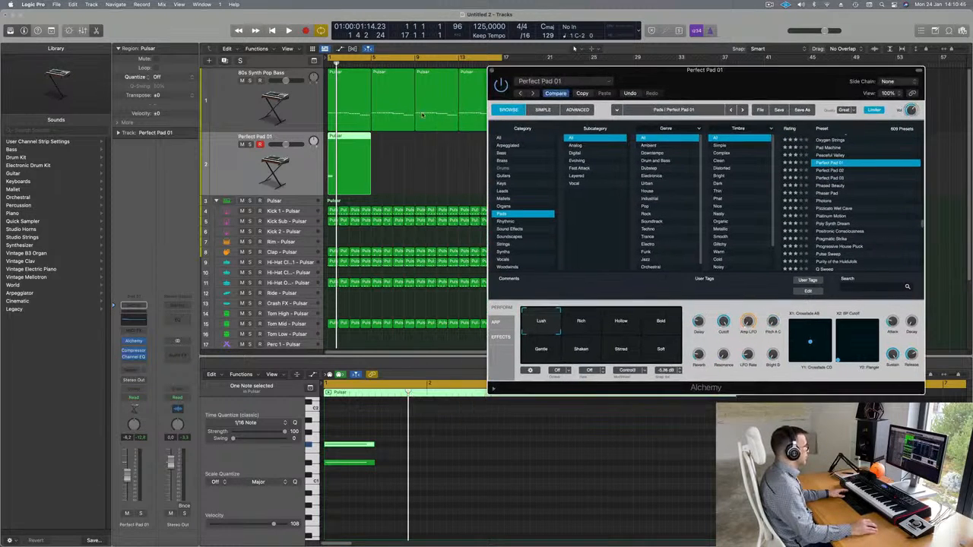
Step: Lower the Perfect Pad 01 track's volume to -15.6 dB, set Alchemy's Delay to 29.5 %, and move its window clear of the tracks
key(space)
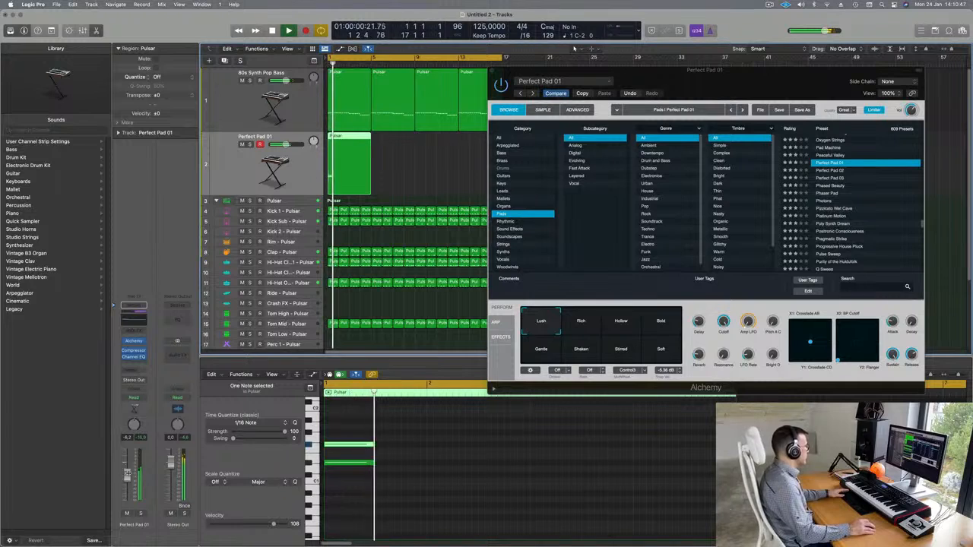
drag(723, 82, 843, 120)
drag(420, 437, 341, 495)
key(space)
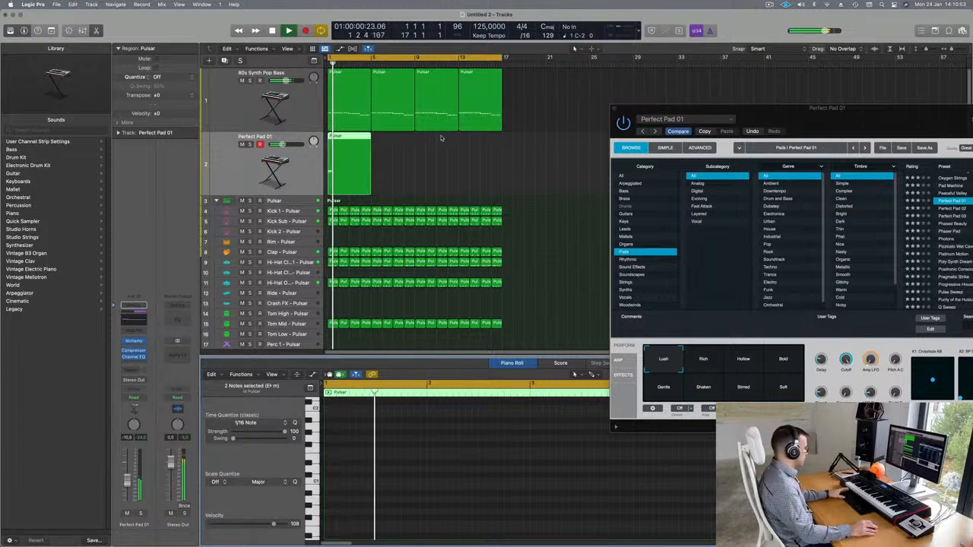
drag(843, 118, 650, 148)
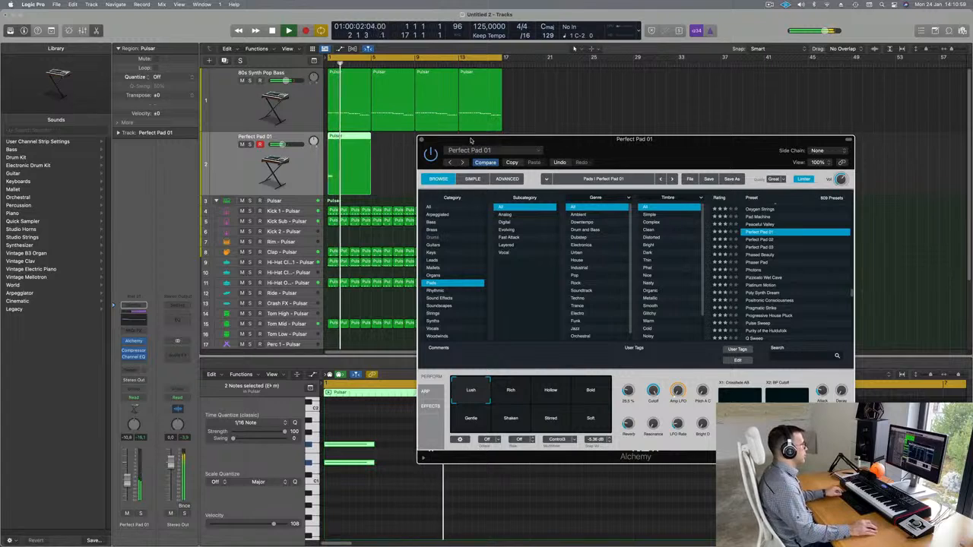
drag(471, 141, 517, 157)
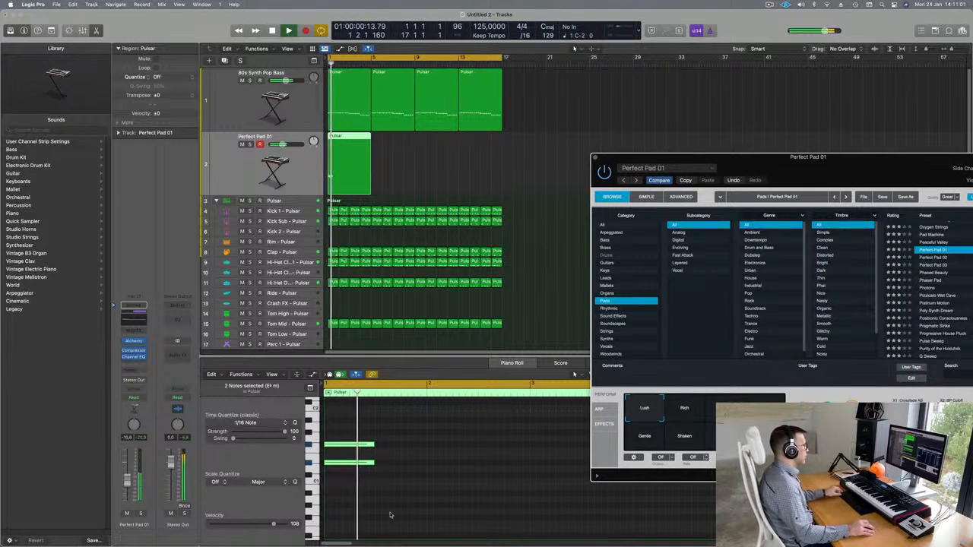
Step: Copy the pad's two-note chord to bar 3, reshape it to F♯1 and G♯1 by deleting the lower notes, and replay
scroll(369, 434, down, 4)
drag(361, 440, 420, 434)
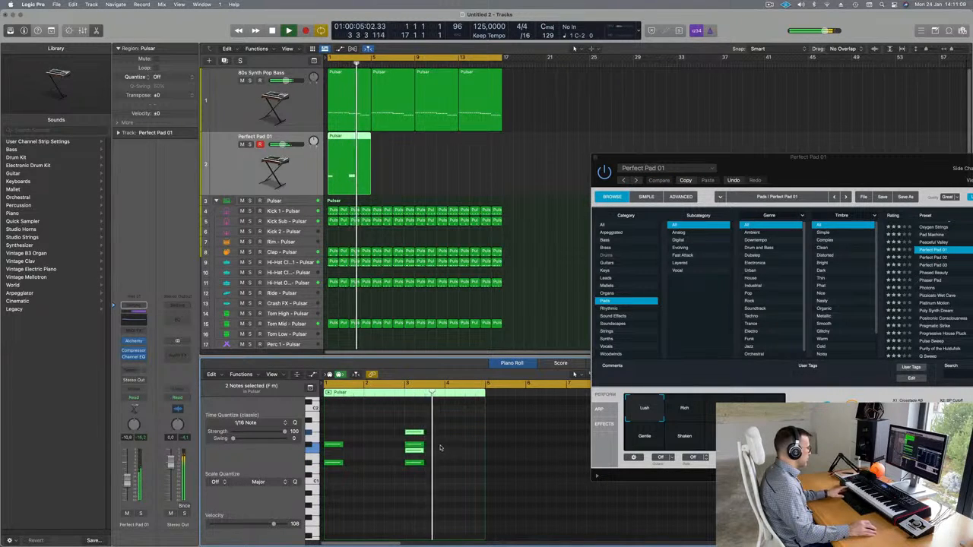
click(416, 447)
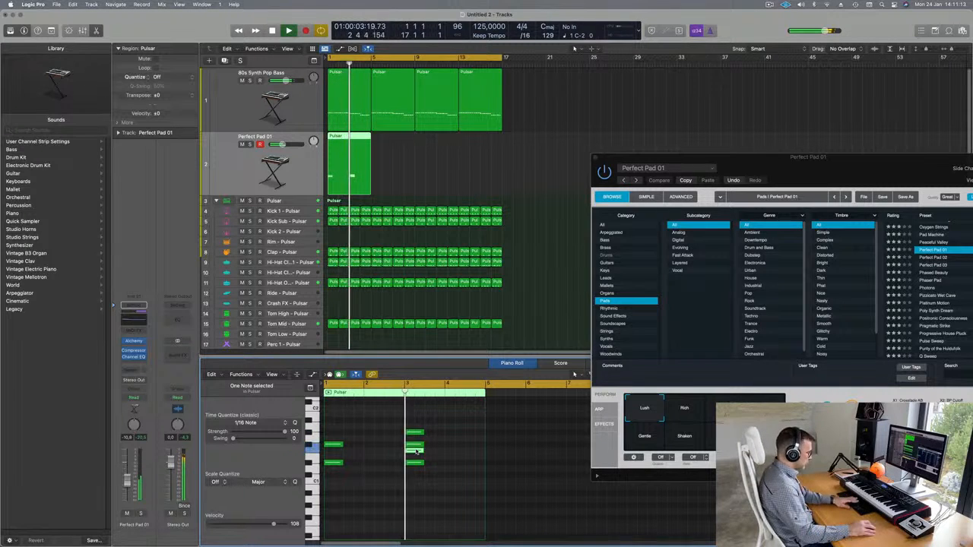
key(Delete)
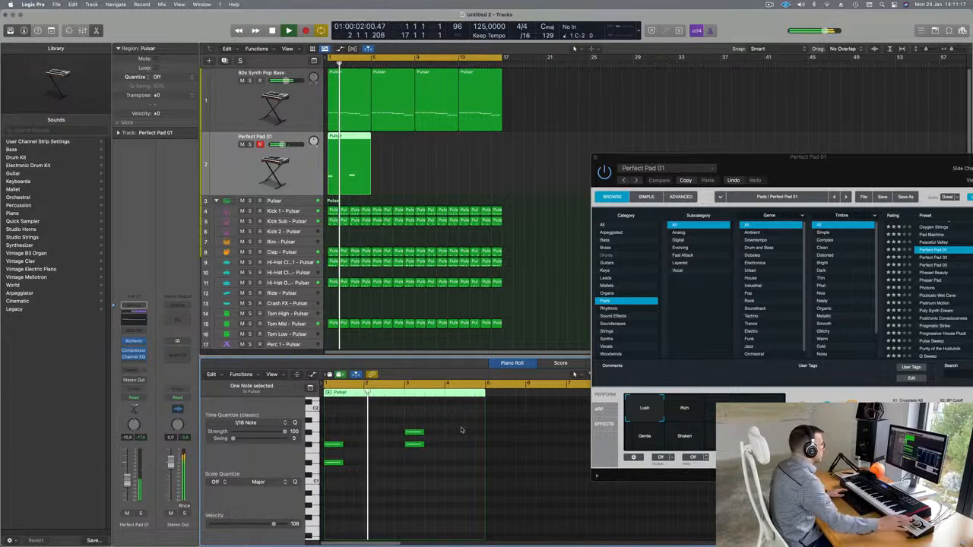
scroll(430, 437, right, 3)
key(Return)
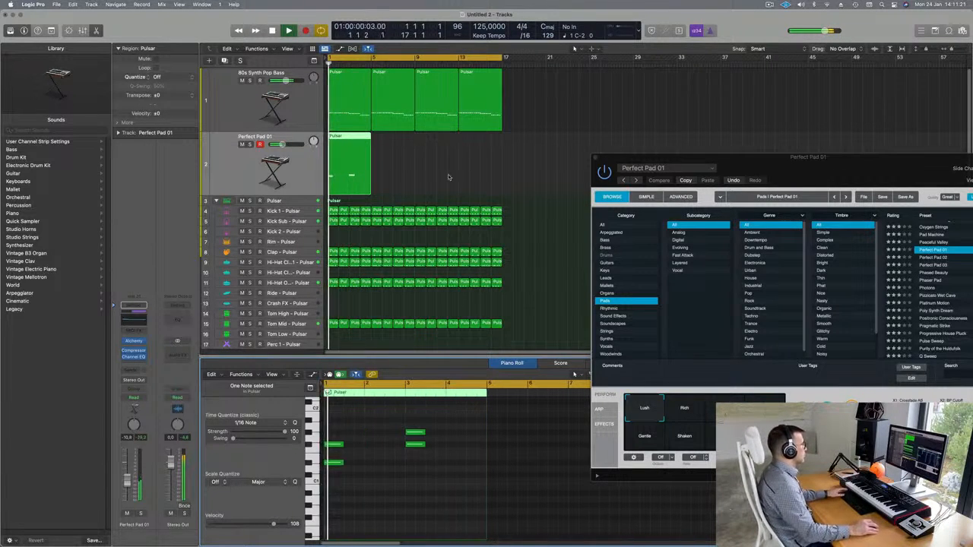
Step: Switch the Perfect Pad 01 sound to its Bold variation, move Alchemy off the notes, and raise the track's volume to -7.4 dB
drag(752, 161, 559, 167)
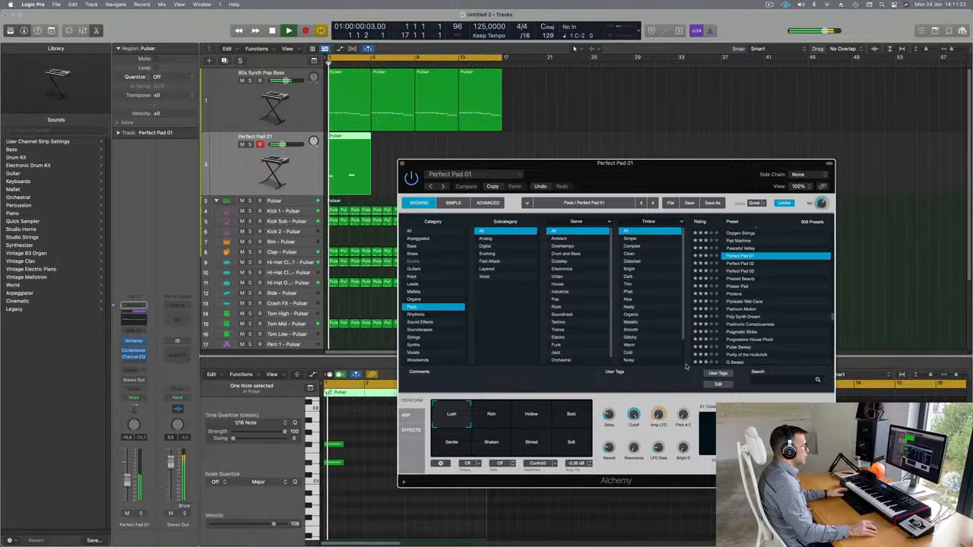
click(571, 414)
key(space)
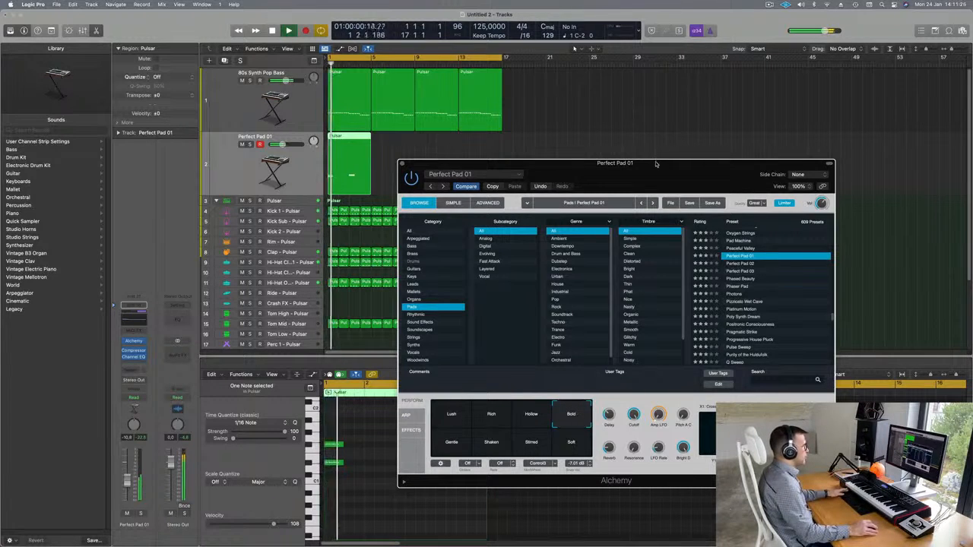
drag(657, 162, 736, 69)
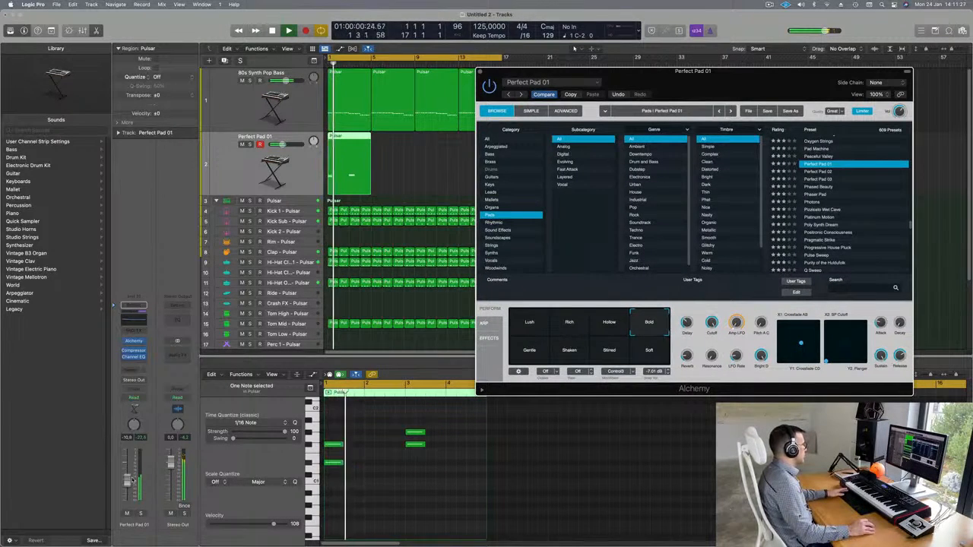
Step: Send the Perfect Pad 01 track to Bus 4 and insert a SilverVerb reverb on the resulting aux channel
click(134, 370)
mouse_move(156, 384)
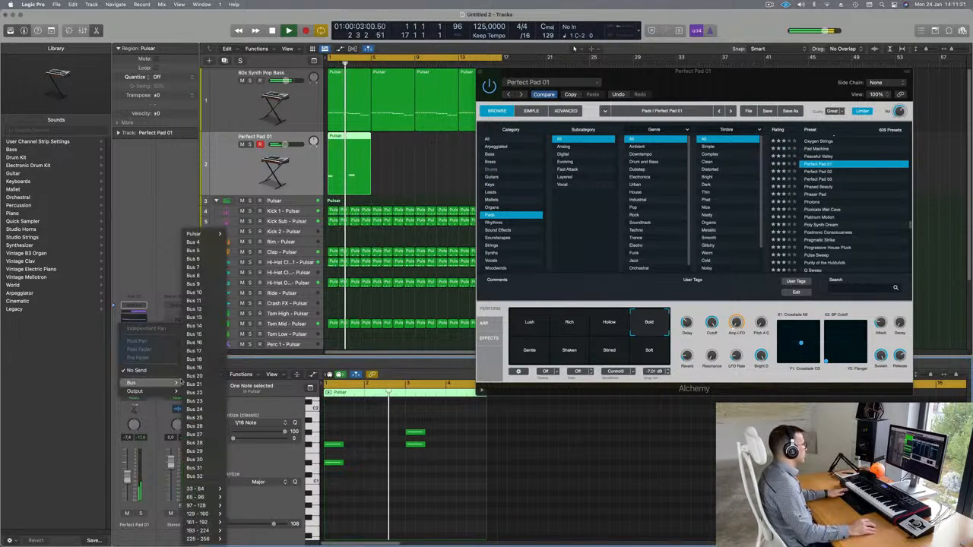
click(193, 241)
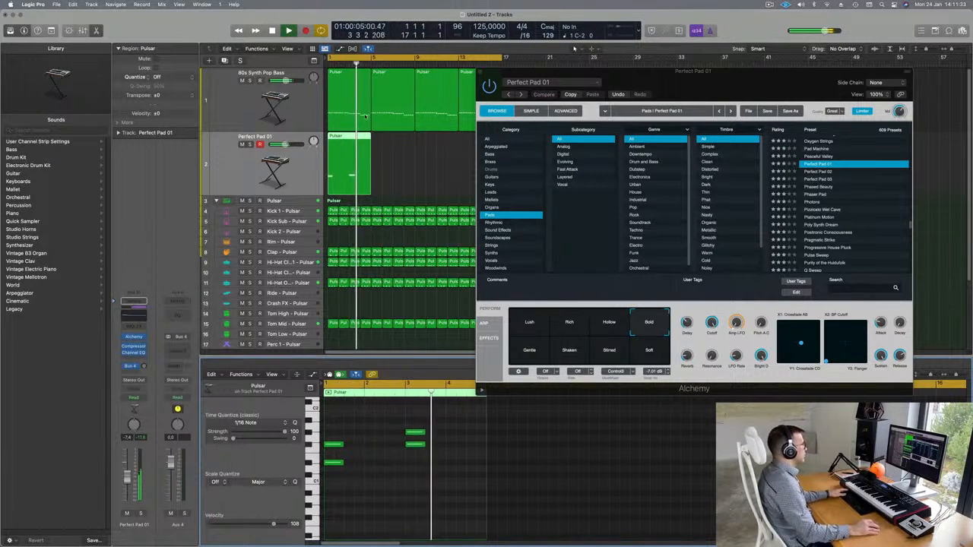
click(182, 352)
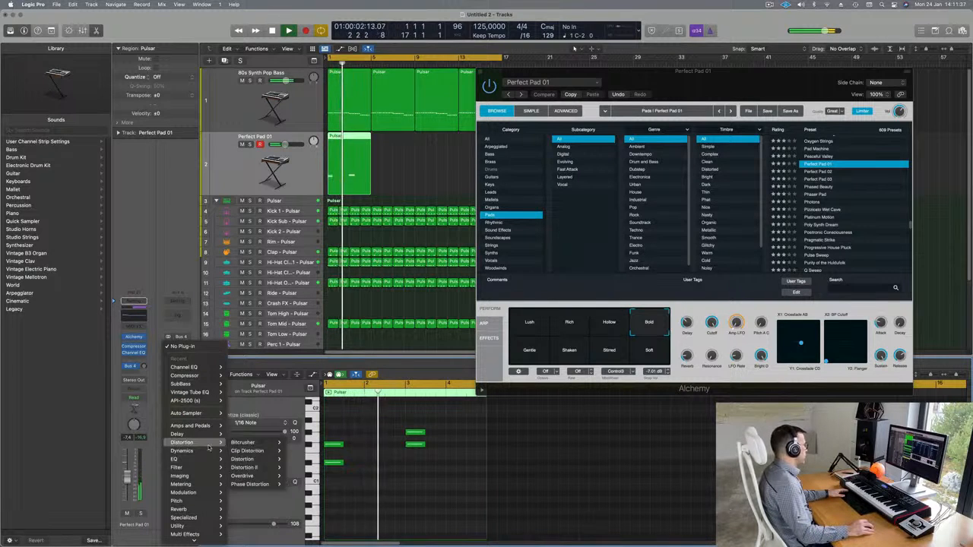
mouse_move(196, 508)
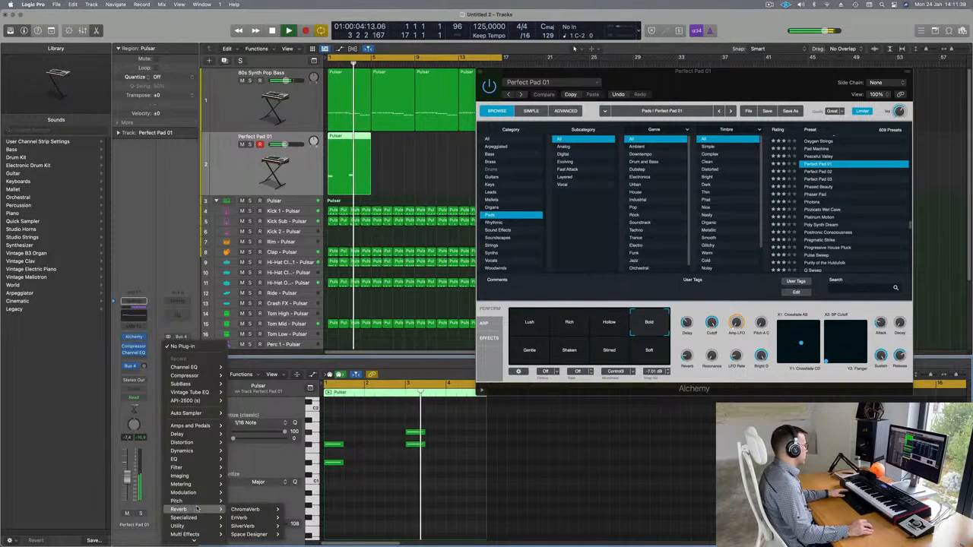
click(271, 526)
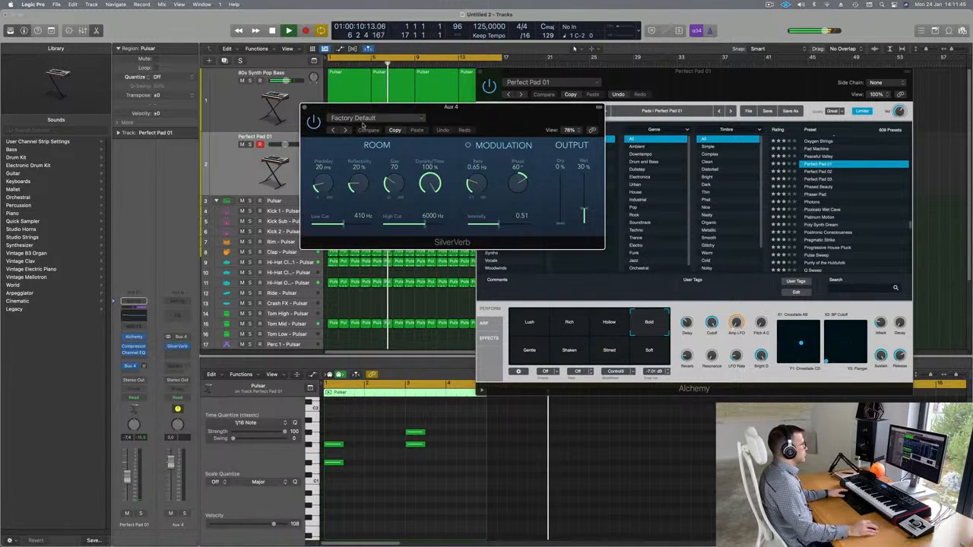
Step: Load SilverVerb's grandiose preset with Wet at 100 %, raise the pad's Bus 4 send, and replay from the start
click(355, 122)
click(382, 274)
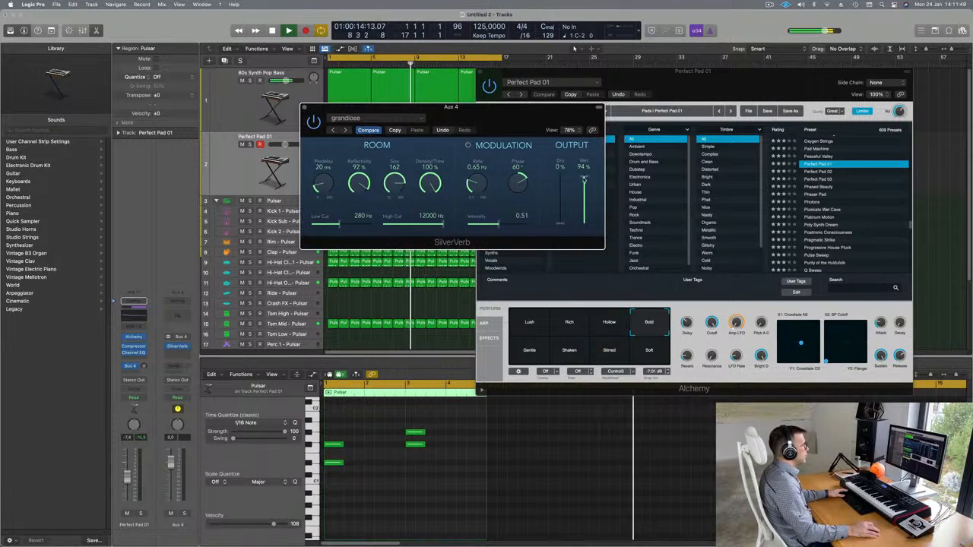
drag(495, 120, 729, 160)
key(Return)
key(Return)
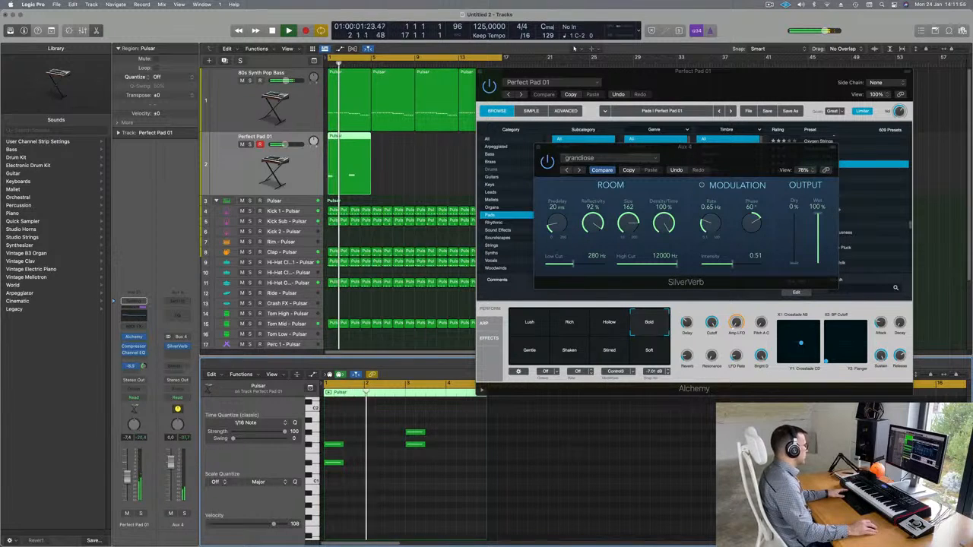
key(Return)
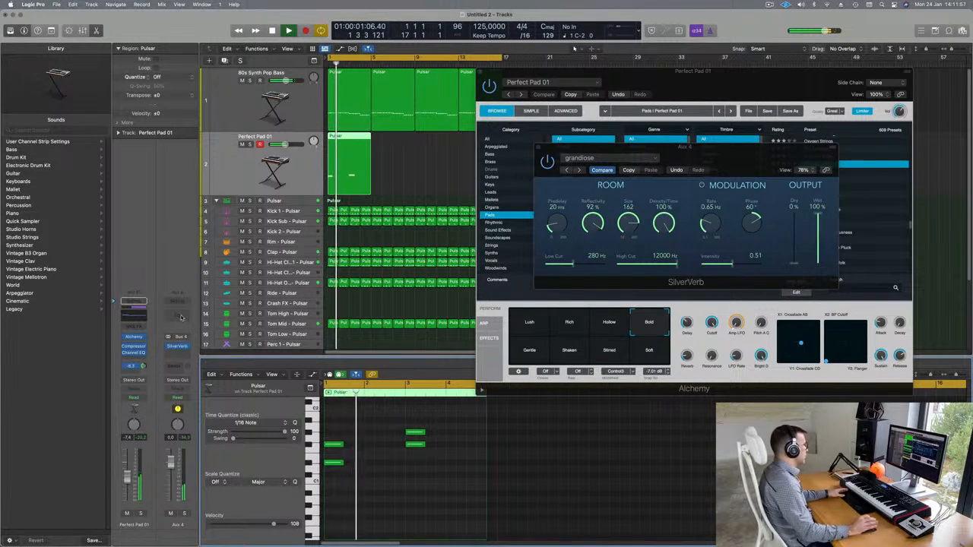
Step: Add a Channel EQ to the reverb aux with a low cut at 256 Hz, and close its window
click(181, 317)
click(350, 151)
drag(348, 238, 550, 196)
drag(526, 263, 539, 262)
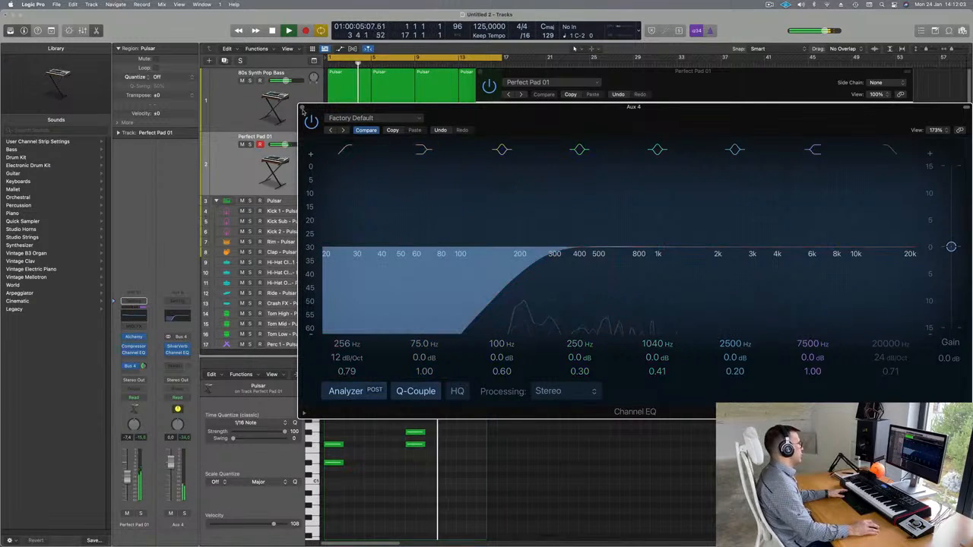
click(301, 108)
Step: Close Alchemy, copy the four-bar pad region three times up to bar 17, and select all four pad regions
drag(480, 77, 480, 79)
drag(481, 78, 393, 172)
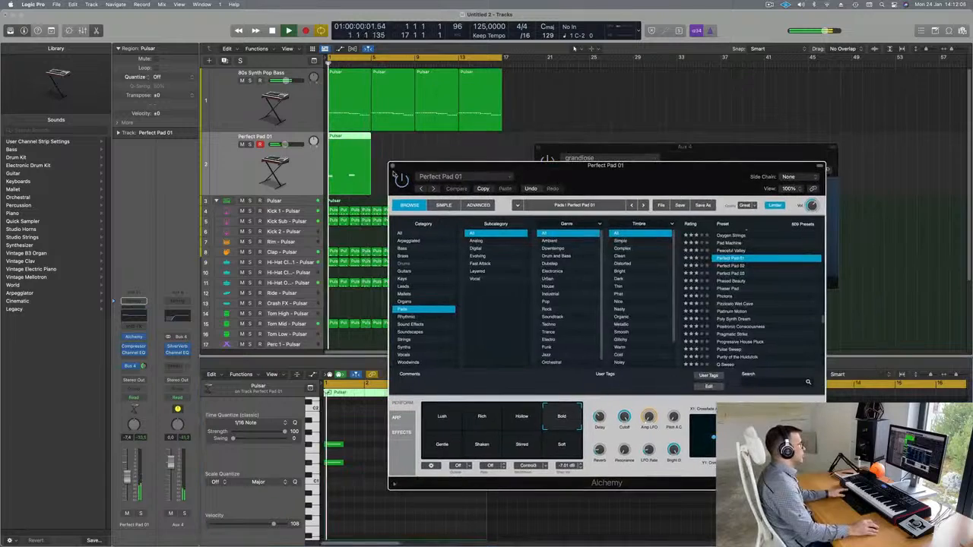
click(394, 165)
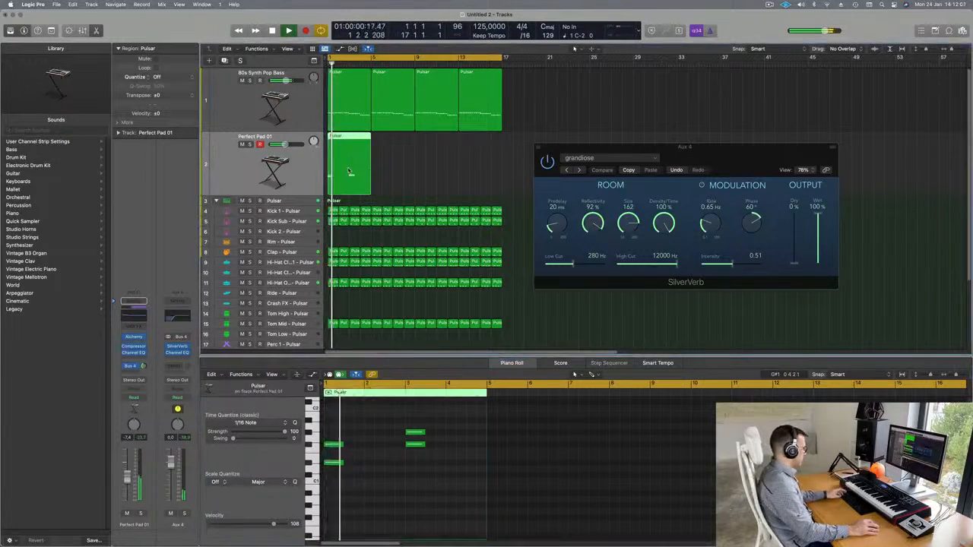
drag(370, 136, 502, 136)
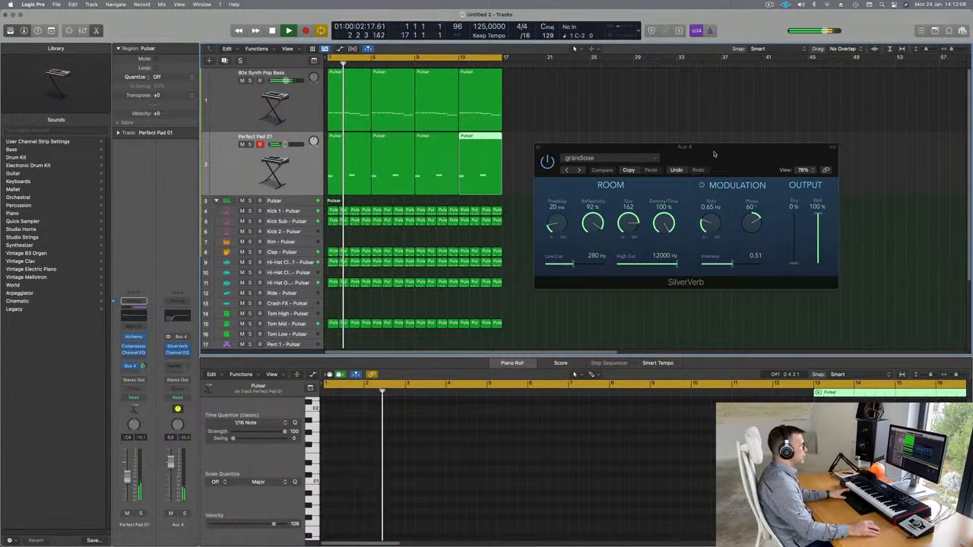
click(240, 169)
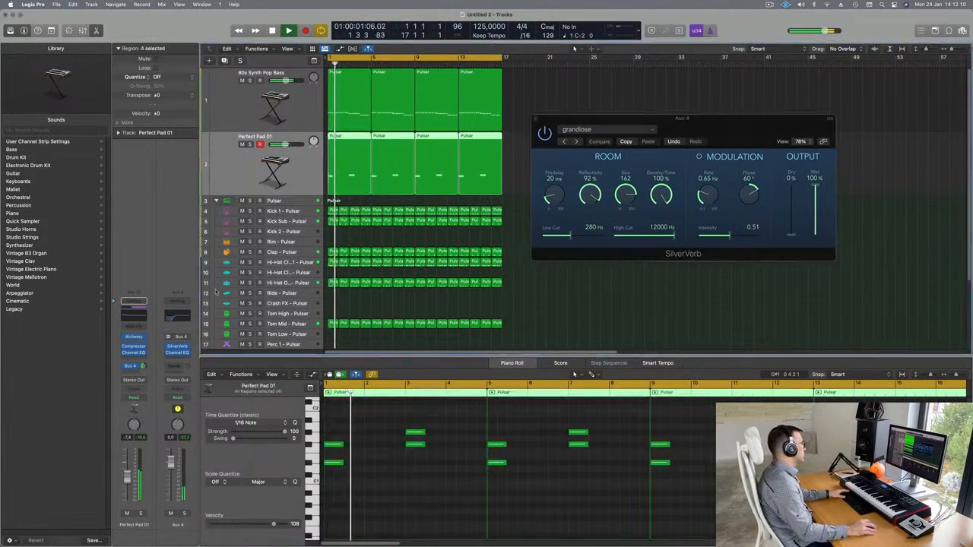
Step: Reopen Alchemy, audition the Gentle, Shaken, Stirred and Soft variations, return to Lush, and move the window clear of the tracks
click(134, 337)
drag(623, 171, 525, 137)
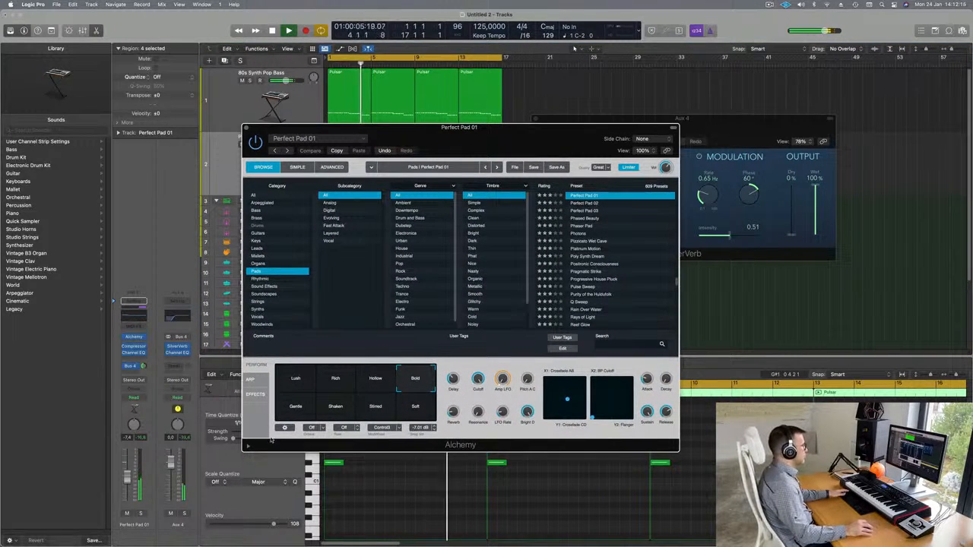
click(296, 408)
click(335, 410)
click(377, 409)
click(416, 407)
click(302, 378)
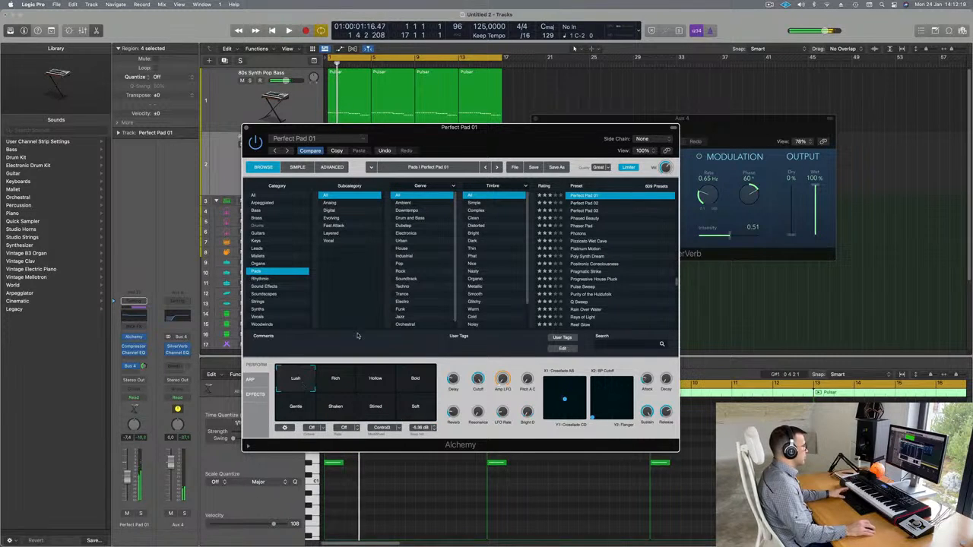
drag(460, 139, 909, 131)
key(space)
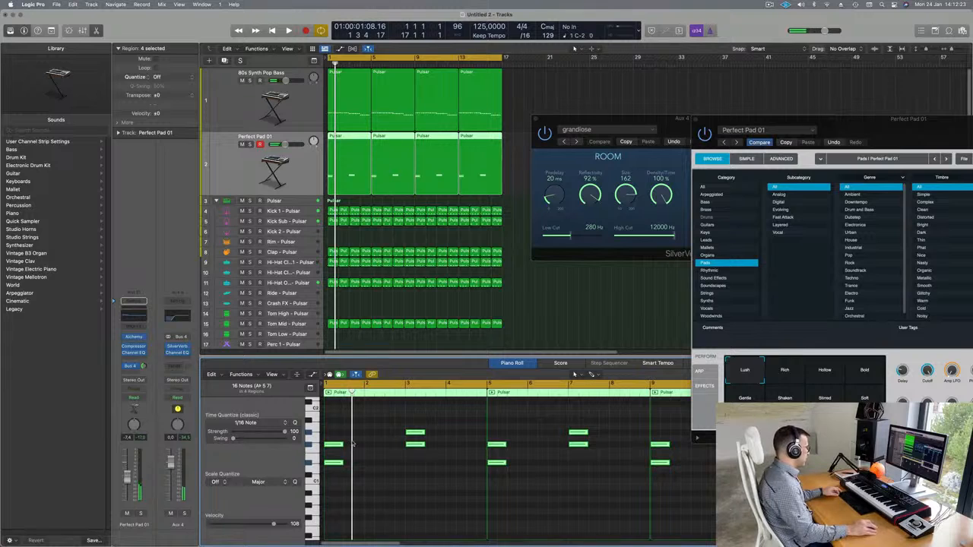
Step: Copy all the pad notes seven semitones higher in every region and replay the fuller chords
scroll(354, 449, up, 3)
drag(333, 473, 338, 436)
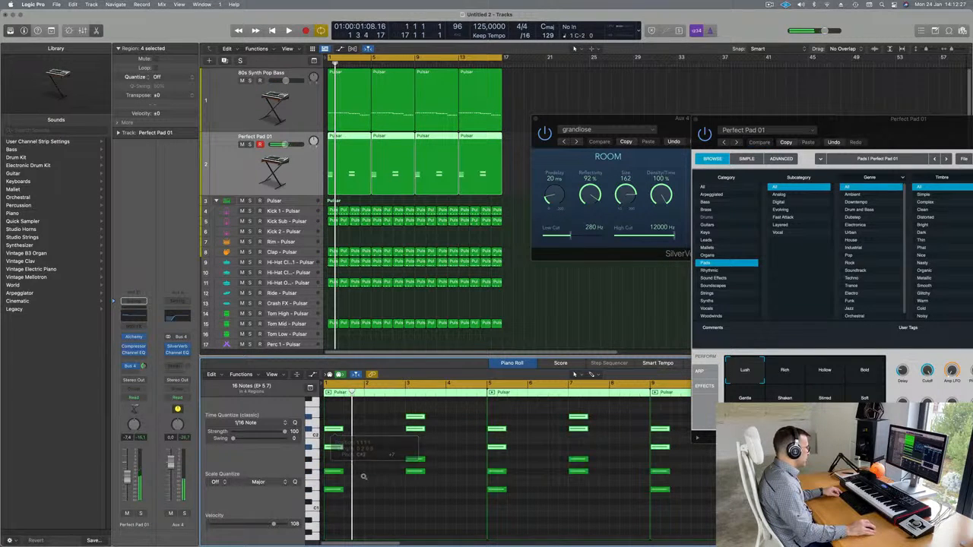
scroll(363, 477, down, 1)
key(space)
scroll(363, 476, down, 4)
key(Return)
drag(946, 134, 703, 148)
key(space)
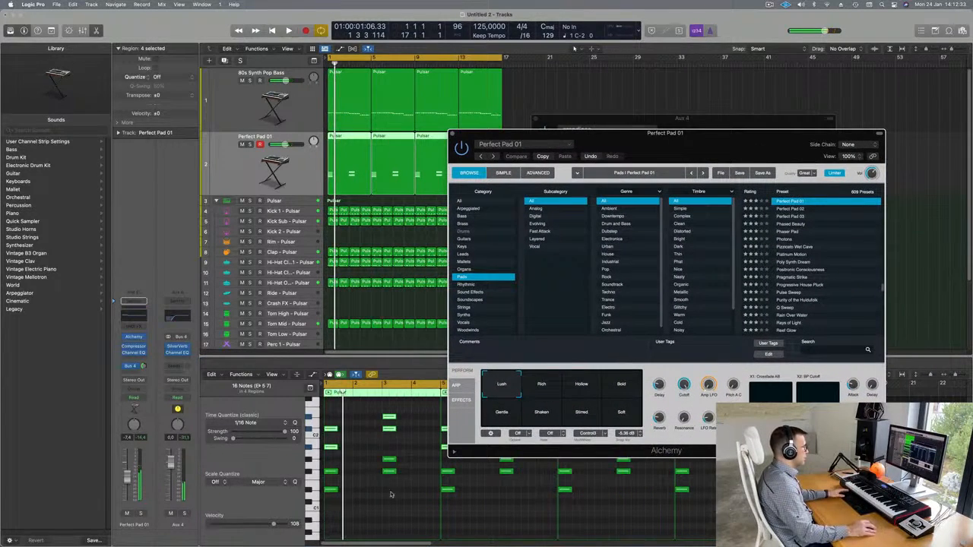
key(space)
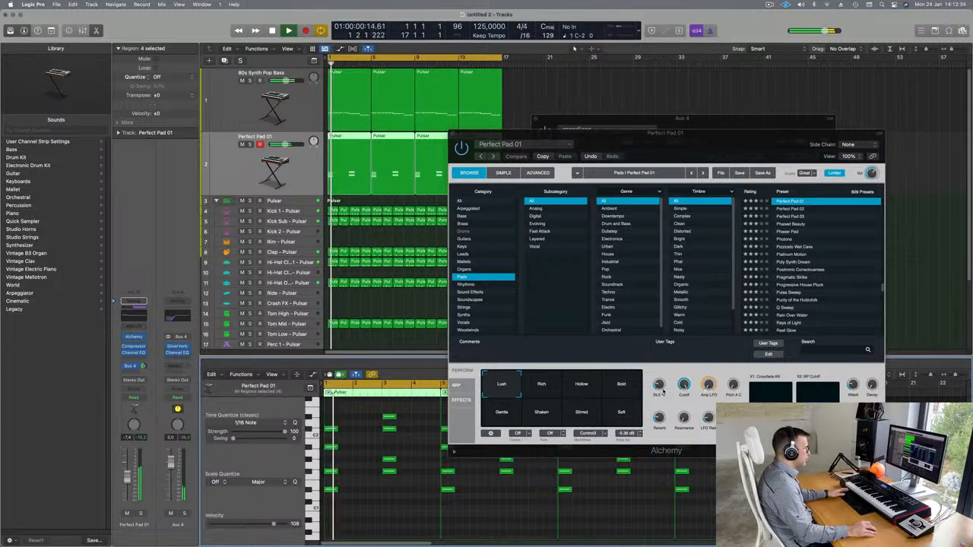
Step: Audition the pad's Bold variation and the Phased Beauty, Photons and Platinum Motion presets during playback
click(622, 382)
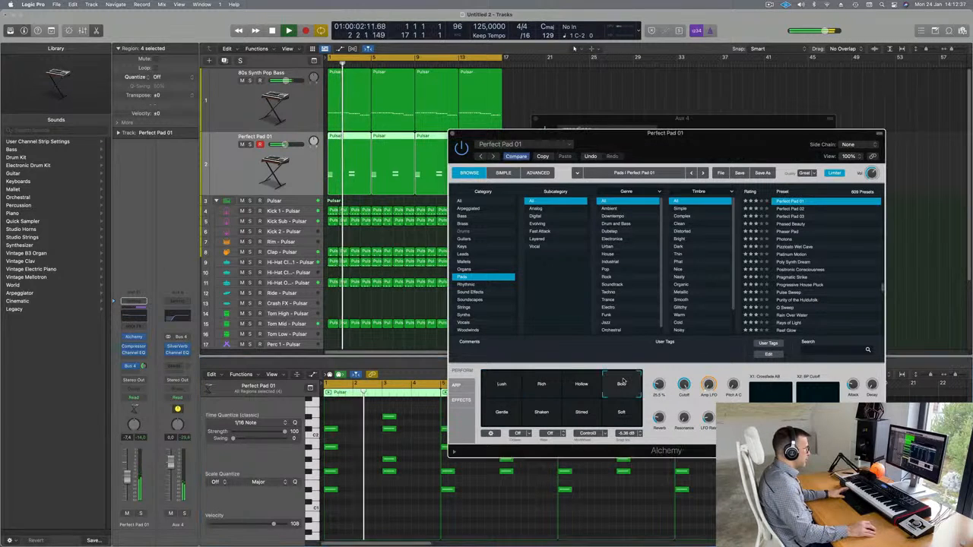
drag(732, 134, 720, 111)
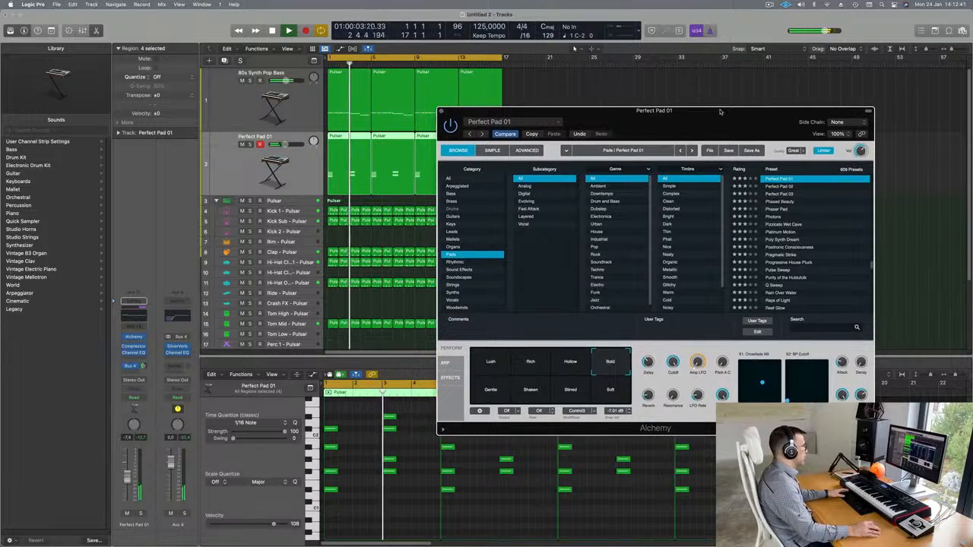
drag(748, 131, 662, 168)
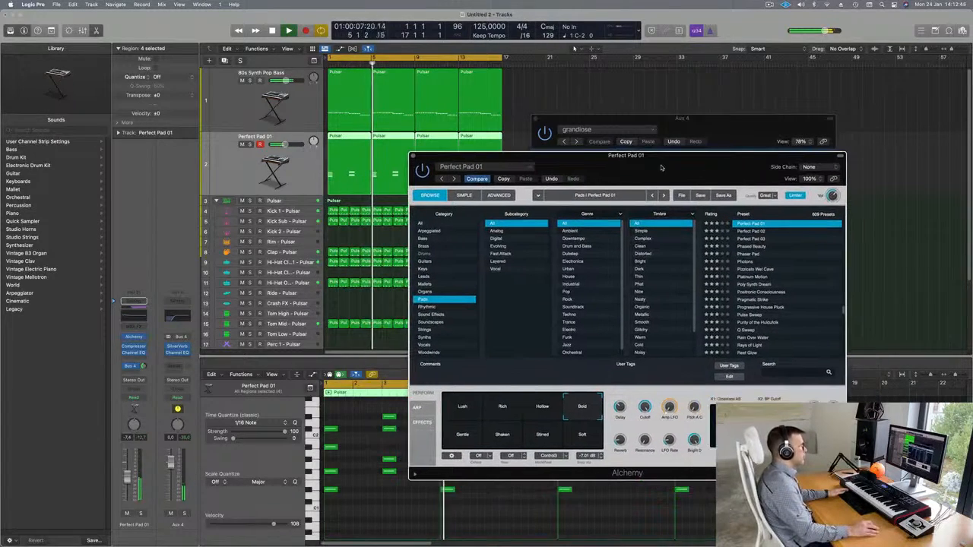
click(753, 248)
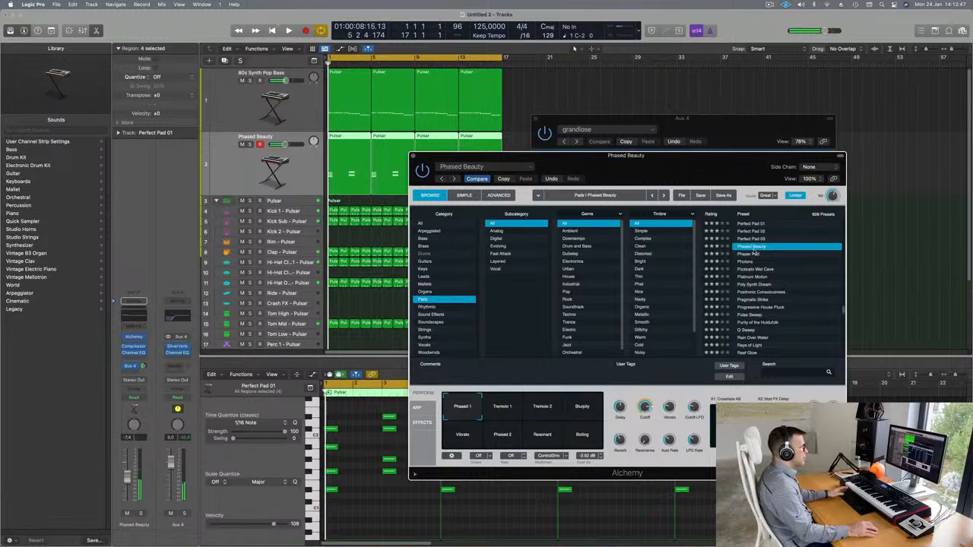
click(742, 262)
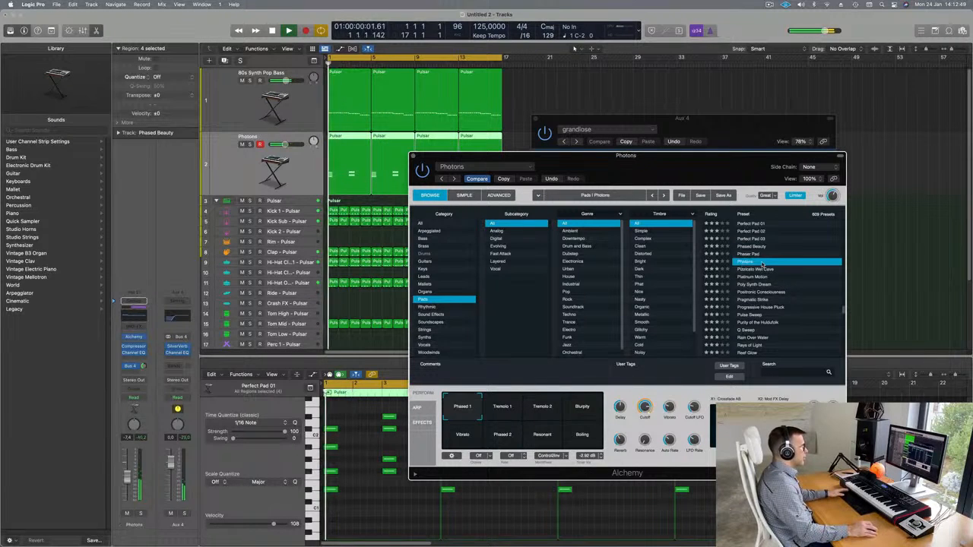
scroll(776, 262, down, 2)
click(756, 249)
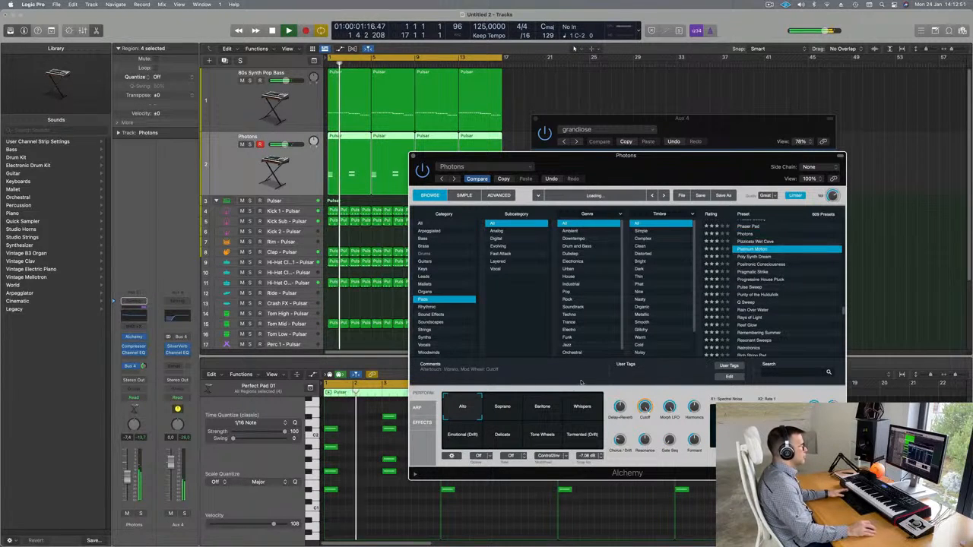
Step: Transpose all the pad notes up one octave and play them back
click(399, 505)
key(space)
key(super+a)
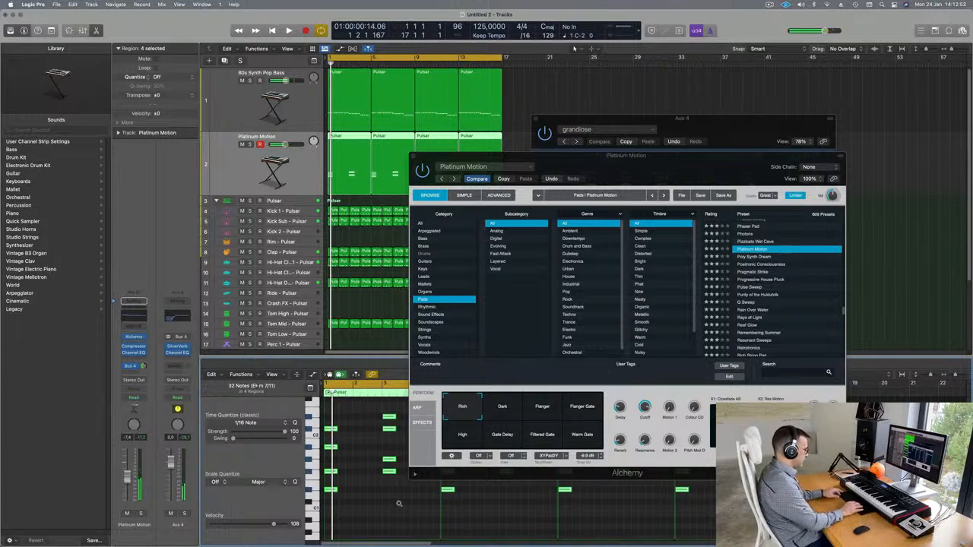
key(alt+shift+Up)
key(space)
key(space)
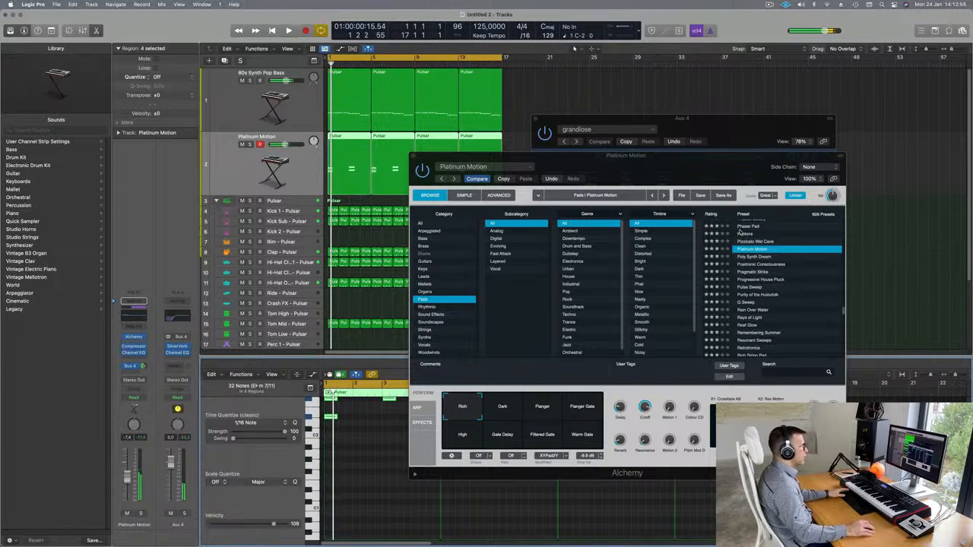
Step: Reload the Perfect Pad 01 preset, lower the pad track's volume to -12.6 dB, and play the arrangement
scroll(751, 242, up, 2)
click(759, 239)
key(space)
drag(680, 164, 757, 110)
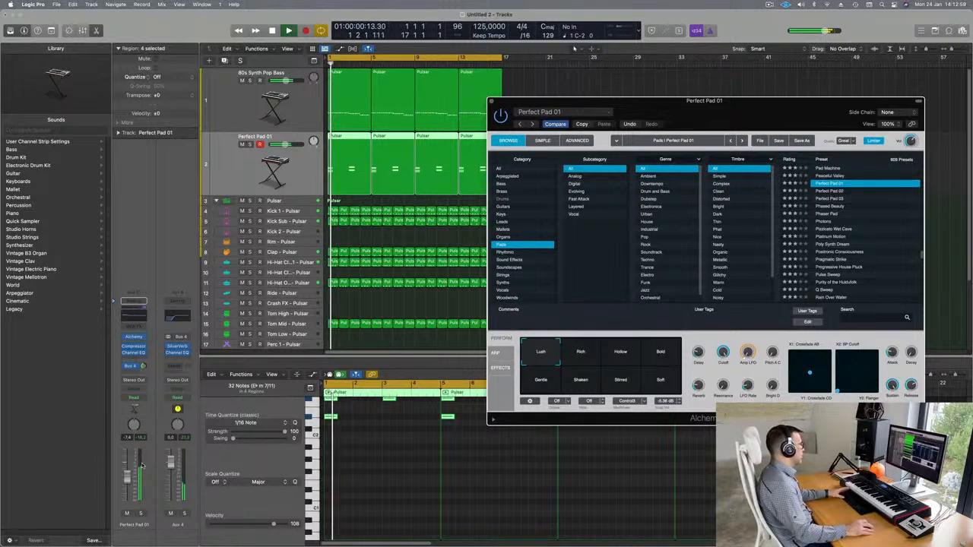
click(574, 48)
key(space)
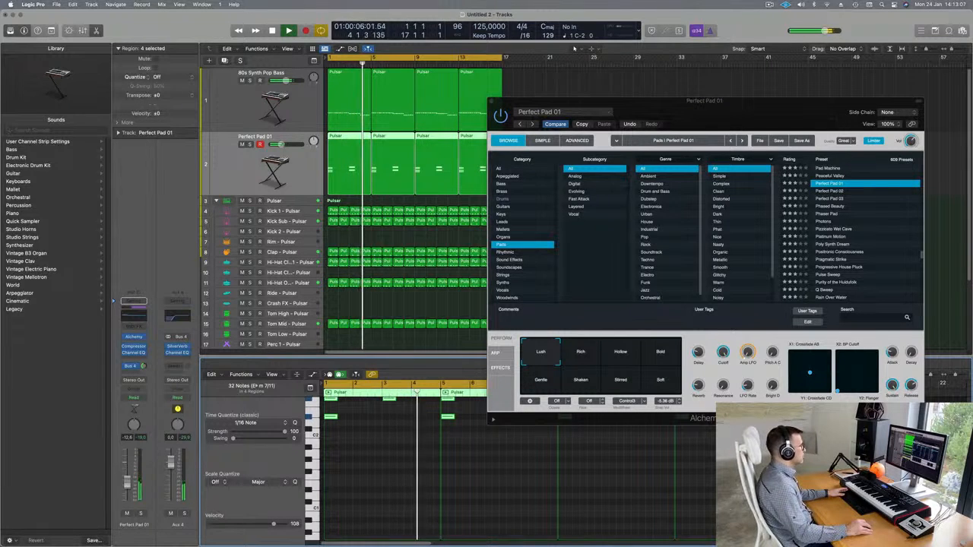
Step: Close the Alchemy and SilverVerb windows to clear the arrangement view
drag(729, 101, 620, 158)
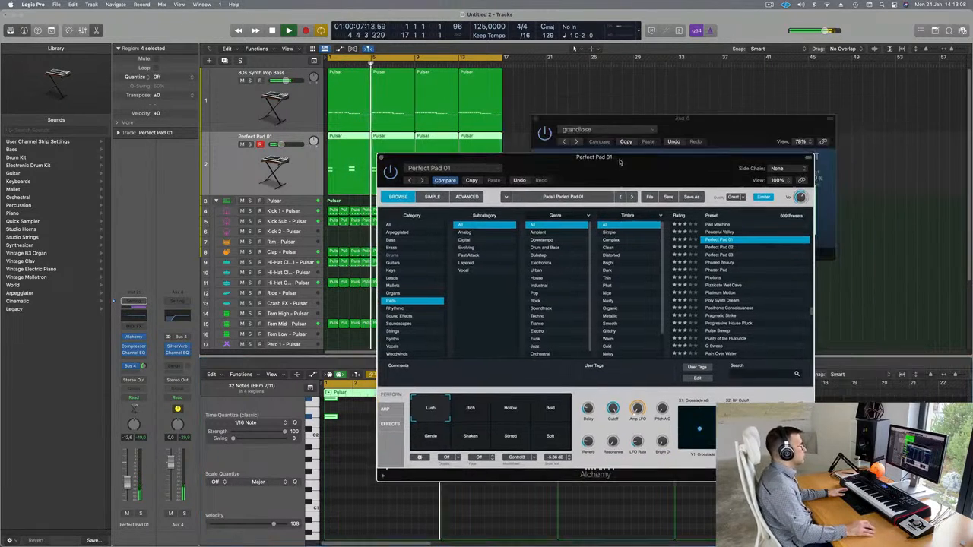
click(381, 157)
drag(641, 123, 630, 133)
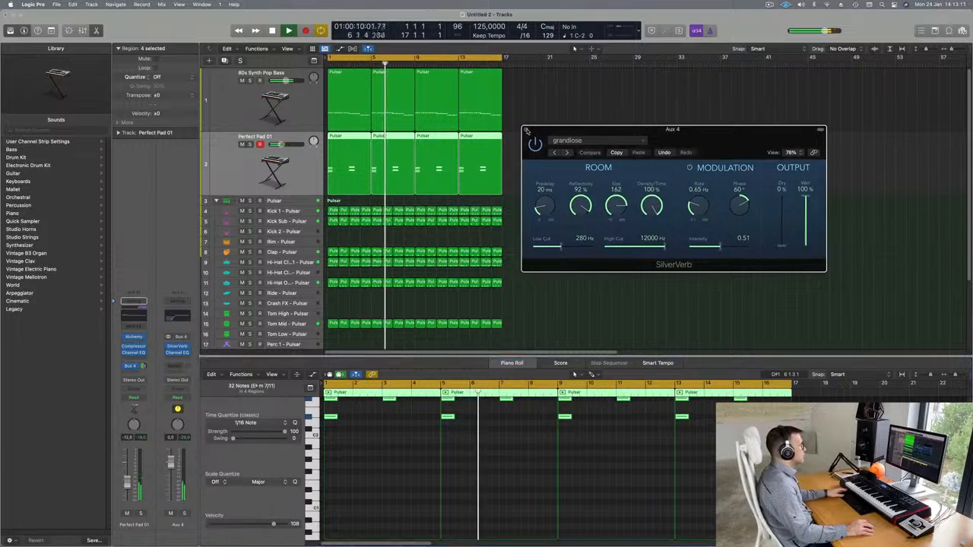
click(525, 128)
scroll(527, 186, down, 1)
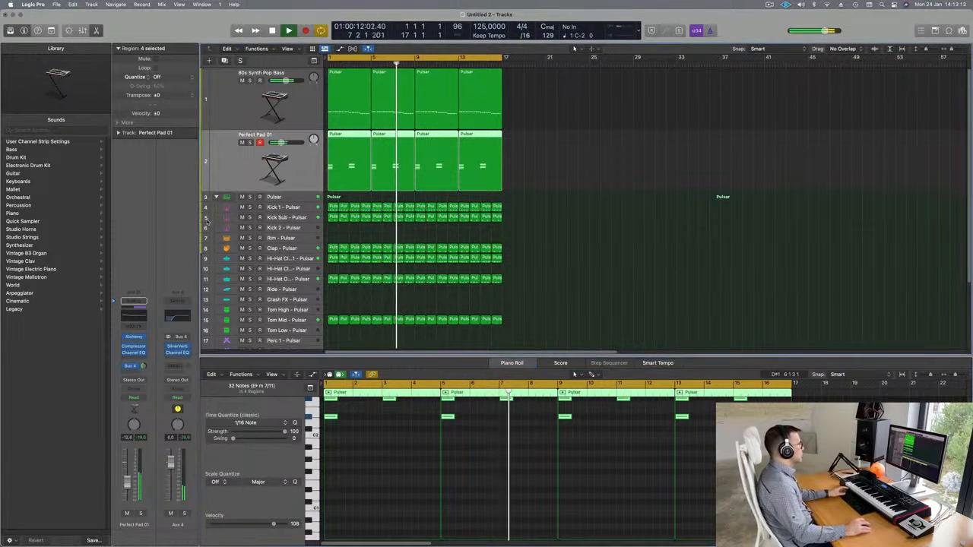
Step: Duplicate the 80s Synth Pop Bass track, copy its four regions onto the duplicate, and mute the duplicate
key(Return)
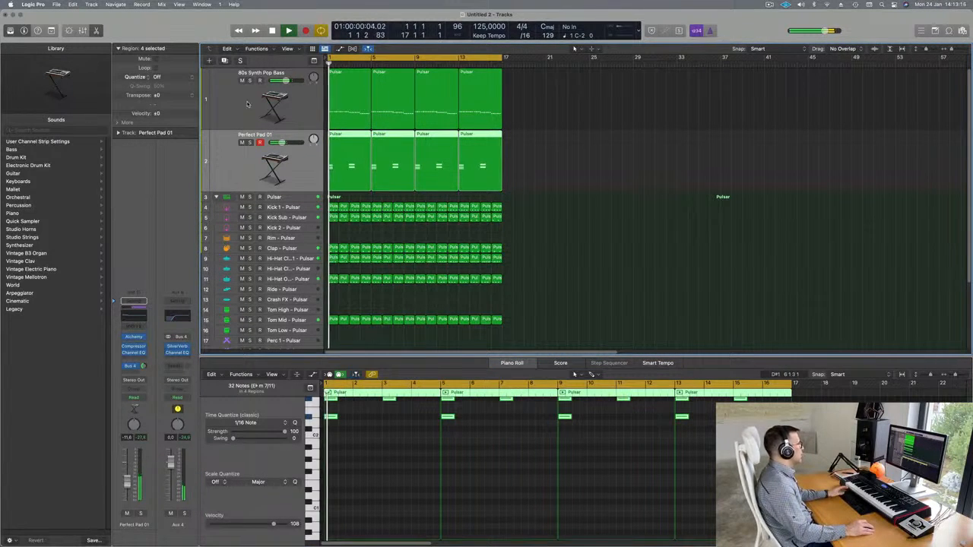
click(247, 105)
key(Return)
key(super+d)
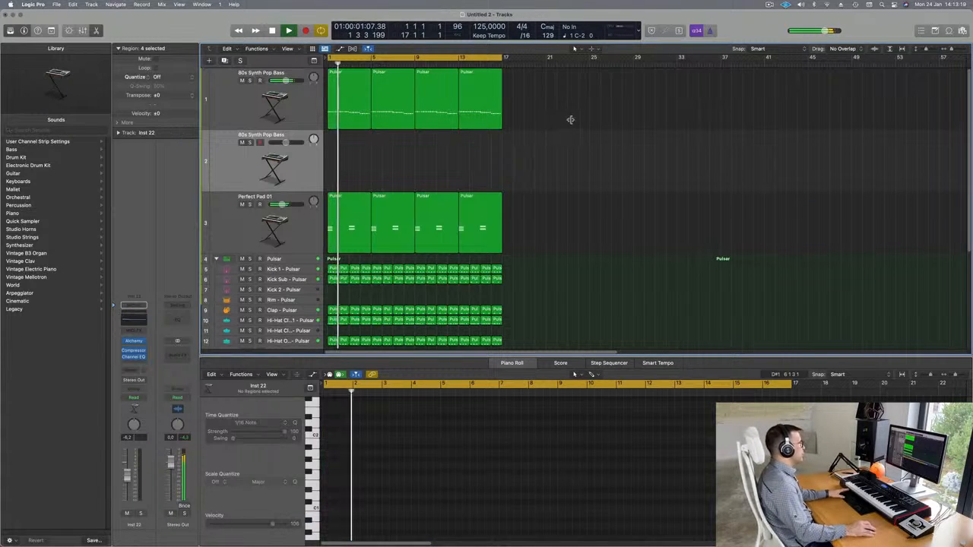
drag(348, 106, 348, 165)
click(242, 142)
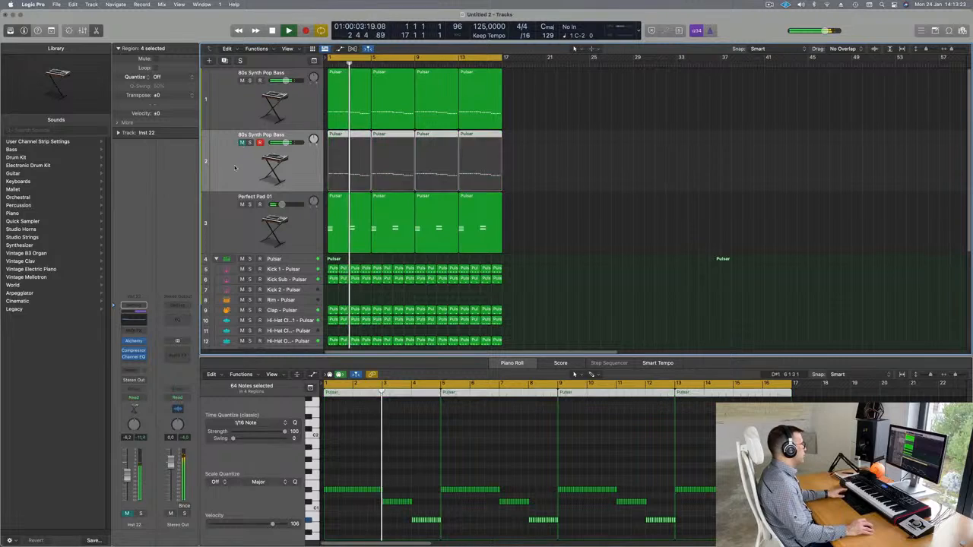
Step: Open Alchemy on the original bass track, choose the Punchy variation, and adjust the LP Envelope amount during playback
click(234, 106)
key(Return)
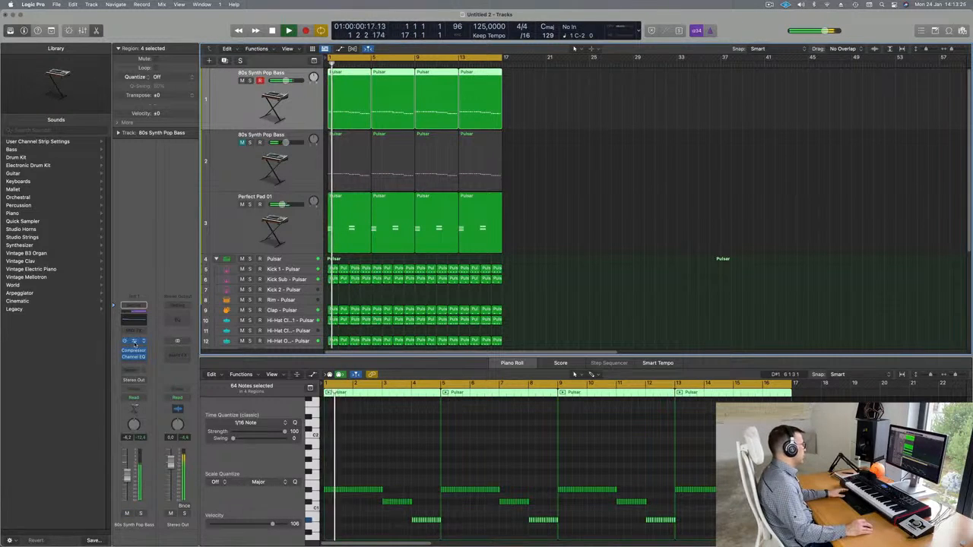
click(134, 344)
drag(721, 79, 549, 134)
click(362, 375)
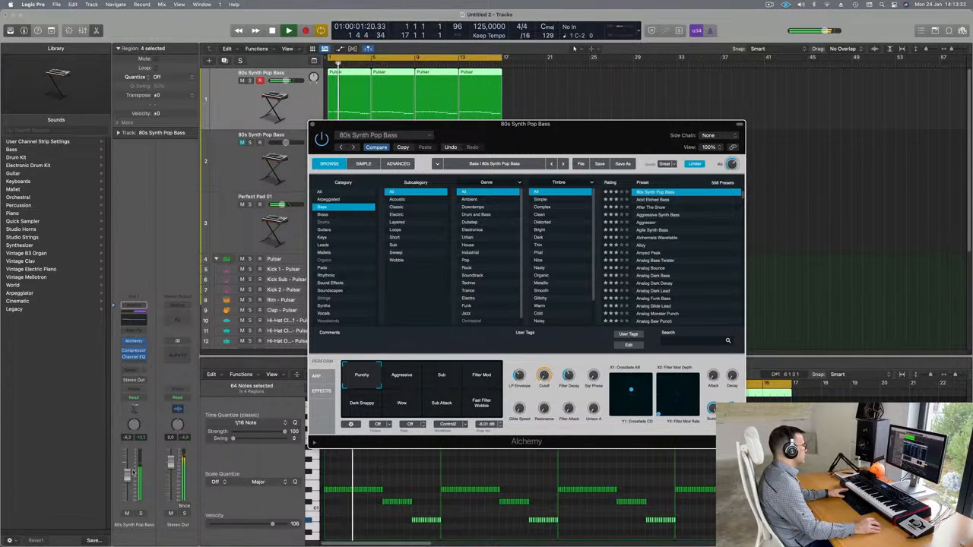
key(Return)
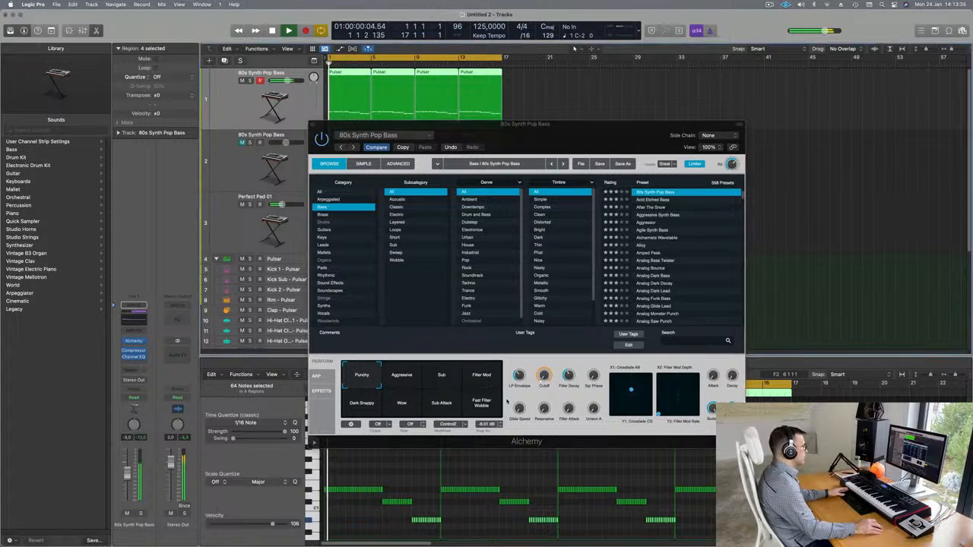
drag(523, 376, 524, 366)
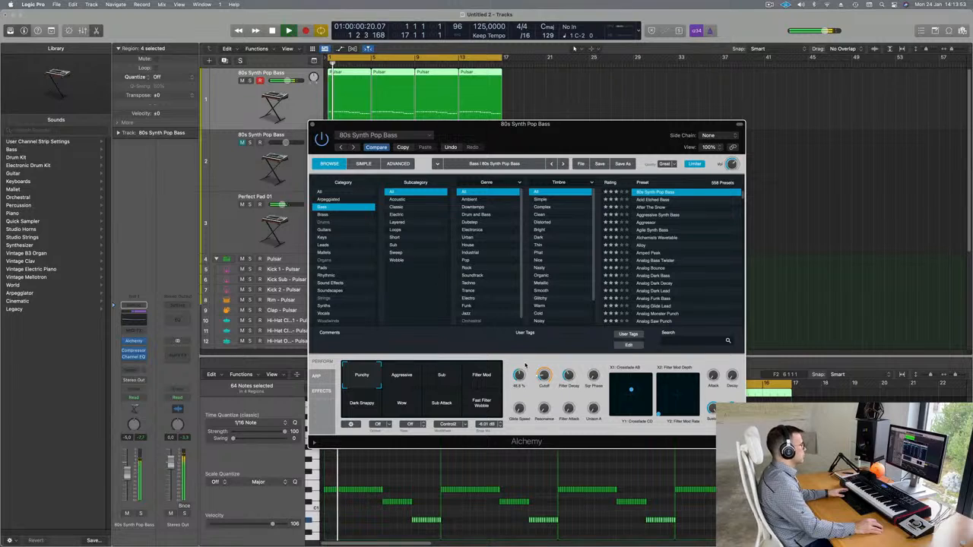
Step: Audition the bass's Filter Mod, Fast Filter Wobble, Sub Attack, Wow and Dark Snappy variations against Punchy
click(485, 378)
click(481, 413)
click(443, 409)
click(402, 406)
click(361, 405)
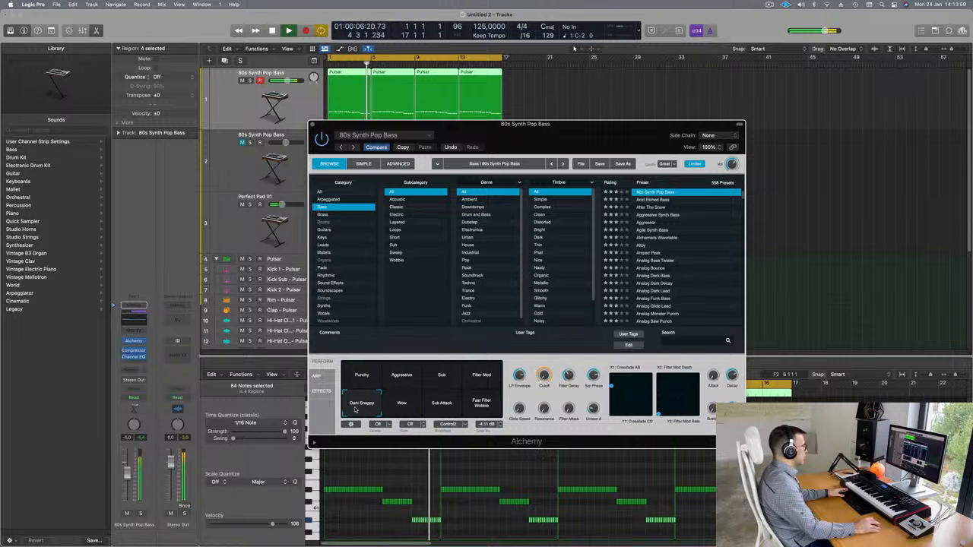
drag(549, 138, 592, 122)
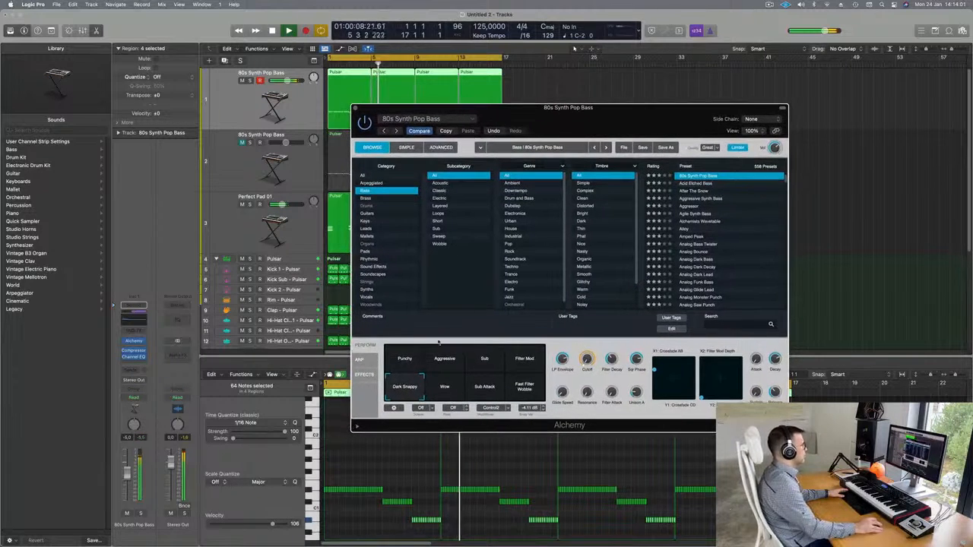
click(406, 360)
key(space)
click(403, 389)
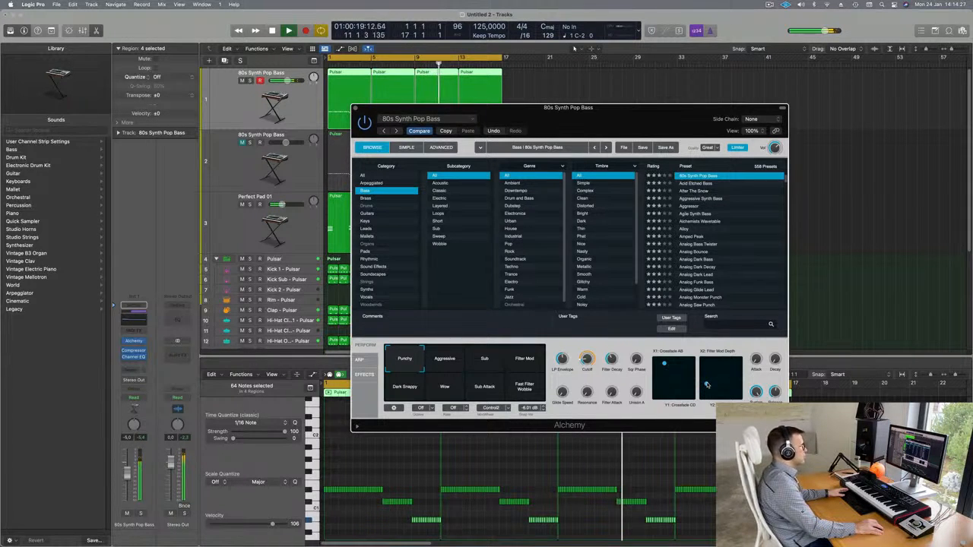
Step: Close the bass's Alchemy window, replay the arrangement from the start, and lower the original bass track's volume
drag(640, 118, 659, 120)
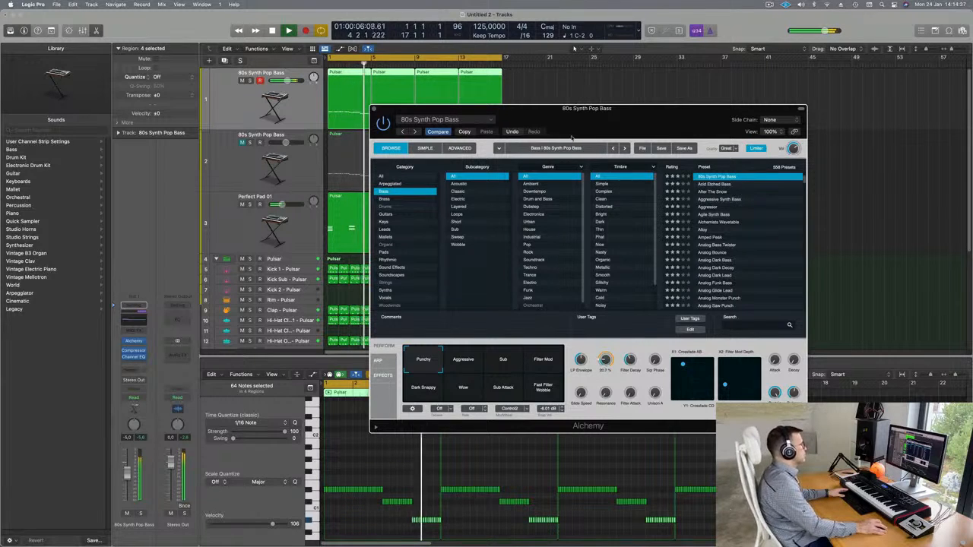
drag(631, 121, 560, 257)
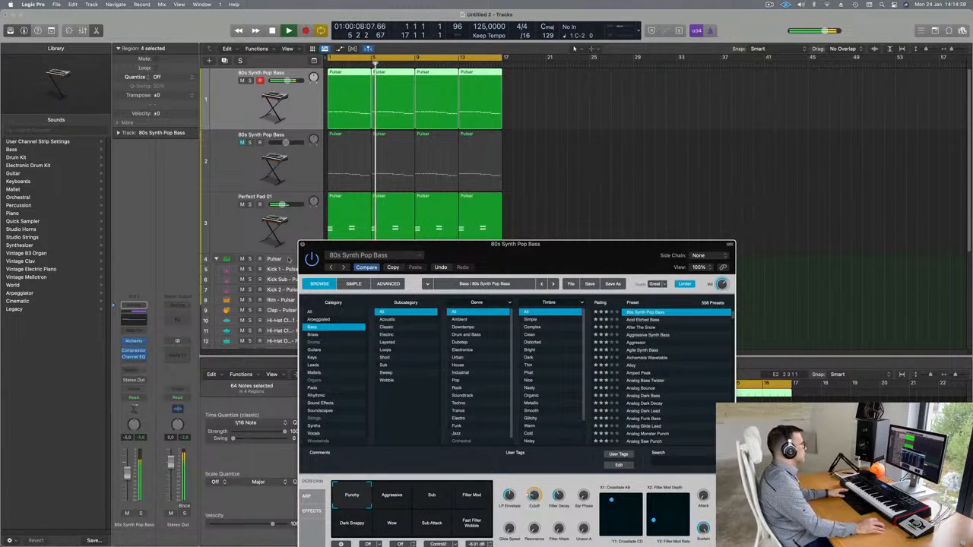
click(302, 244)
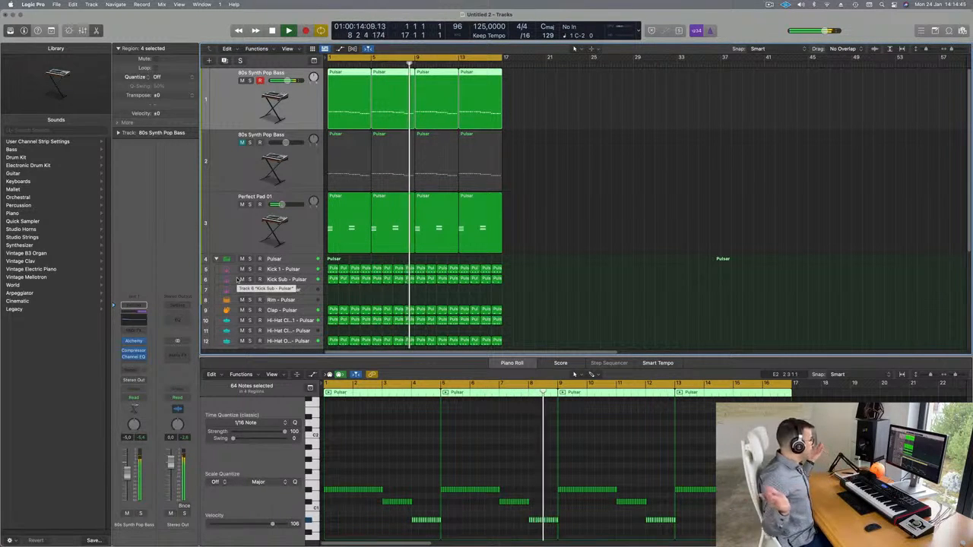
key(Return)
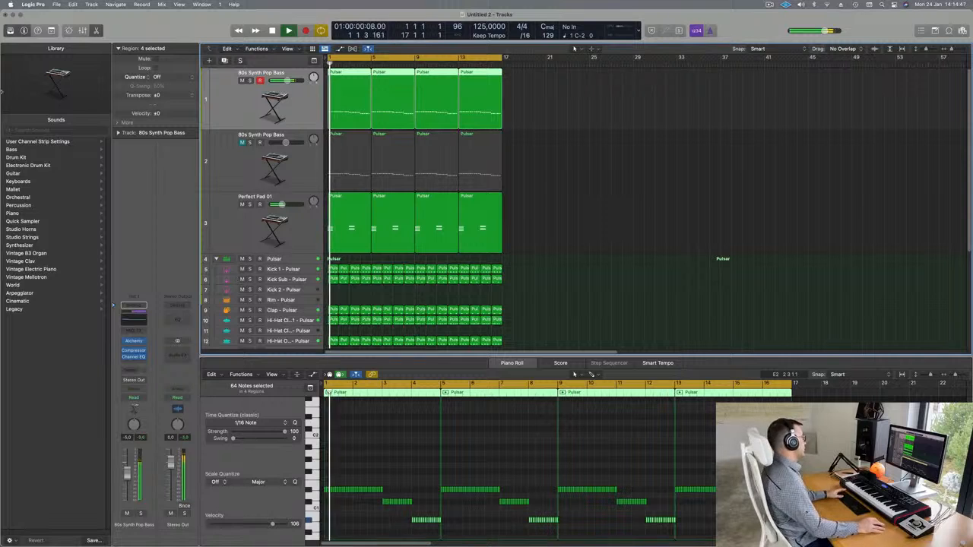
key(Return)
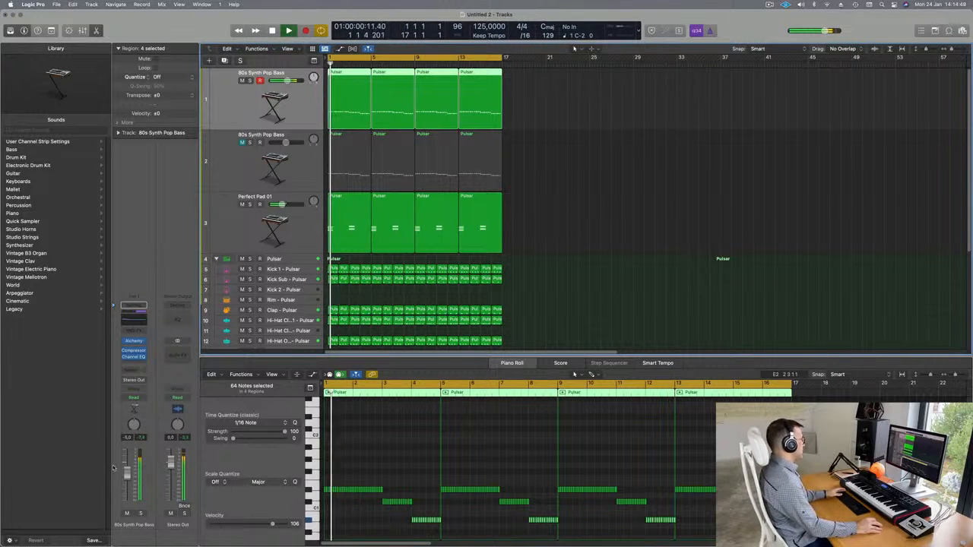
key(Return)
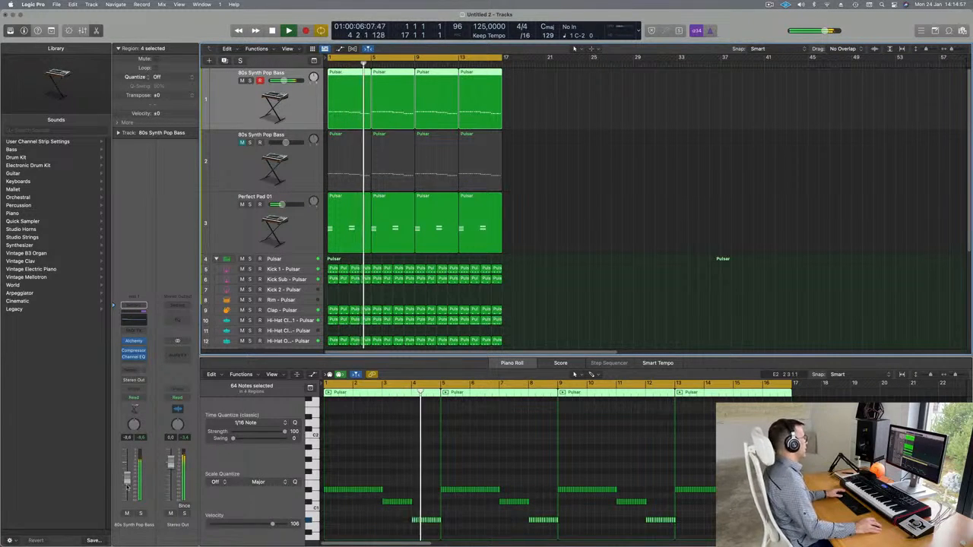
Step: Set the Perfect Pad 01 Channel EQ's low cut to 187 Hz and raise the pad's volume to about -9.2 dB
click(227, 237)
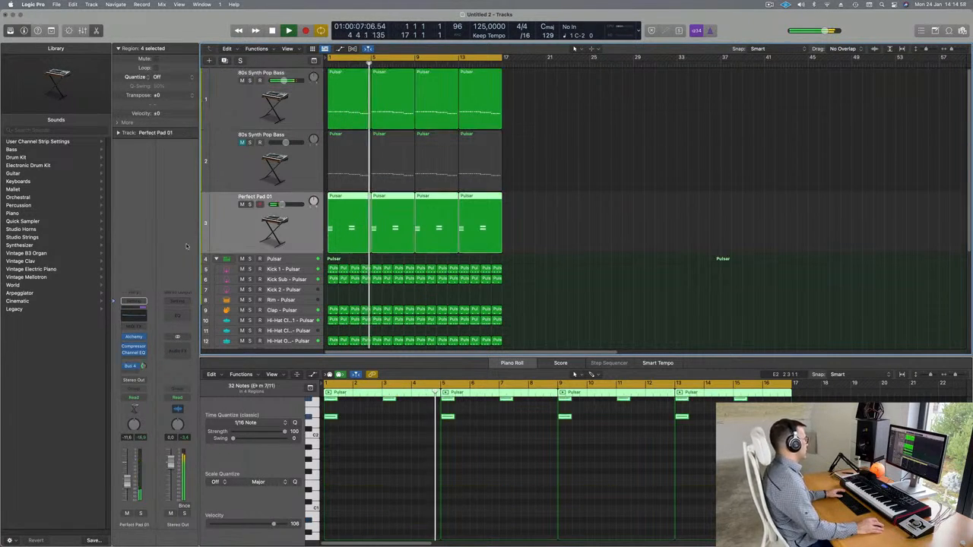
click(133, 314)
key(Return)
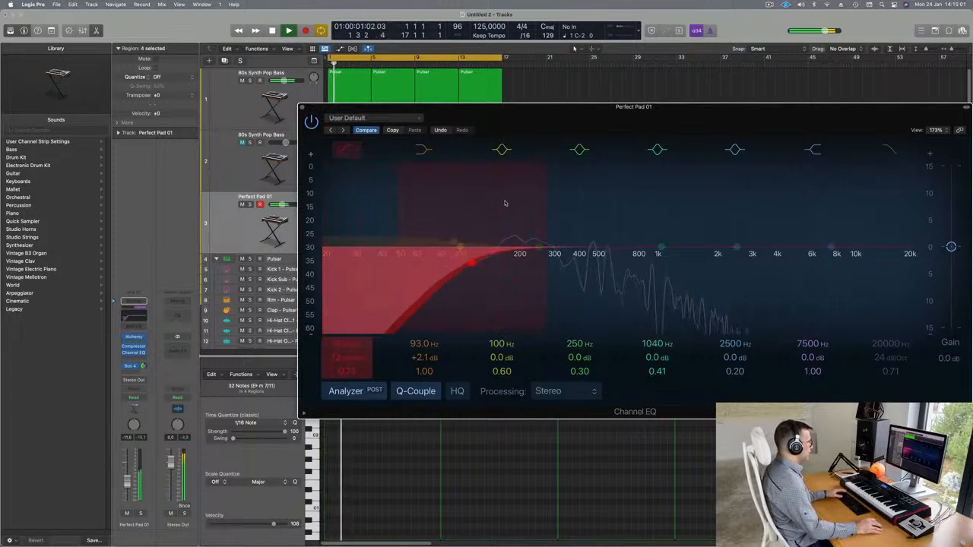
drag(472, 263, 515, 256)
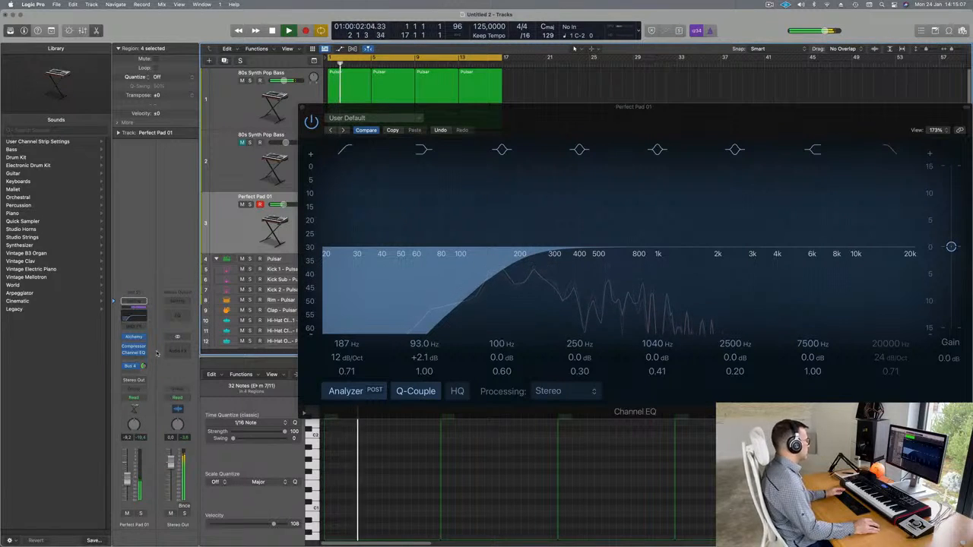
click(132, 366)
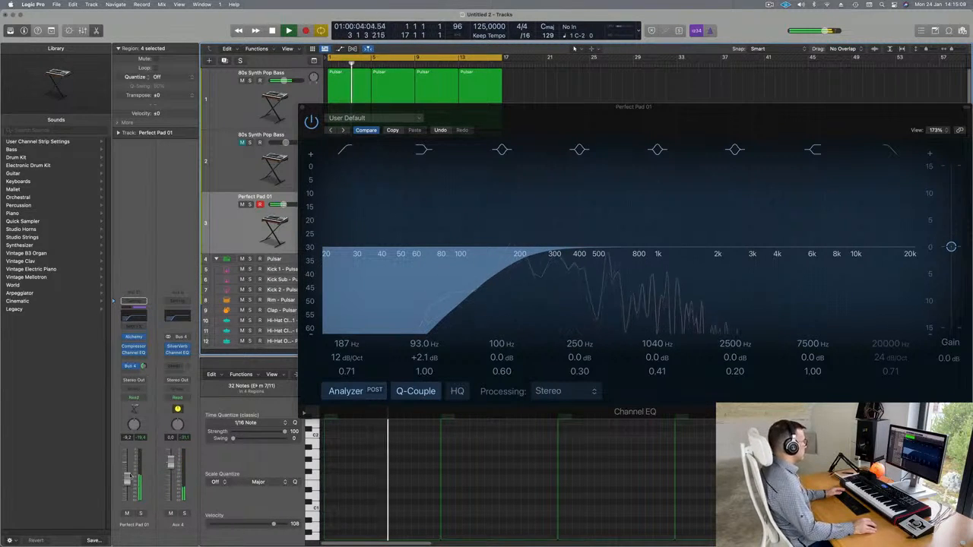
click(303, 109)
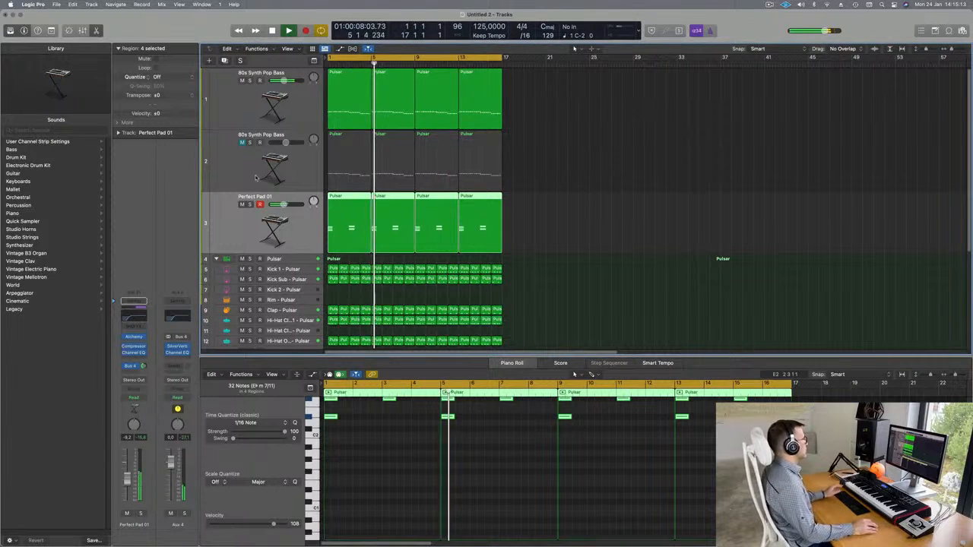
Step: Move the first-bar Tom Mid region onto the Perc 1 track while the arrangement plays
scroll(254, 183, down, 2)
key(Return)
scroll(244, 190, down, 8)
key(Return)
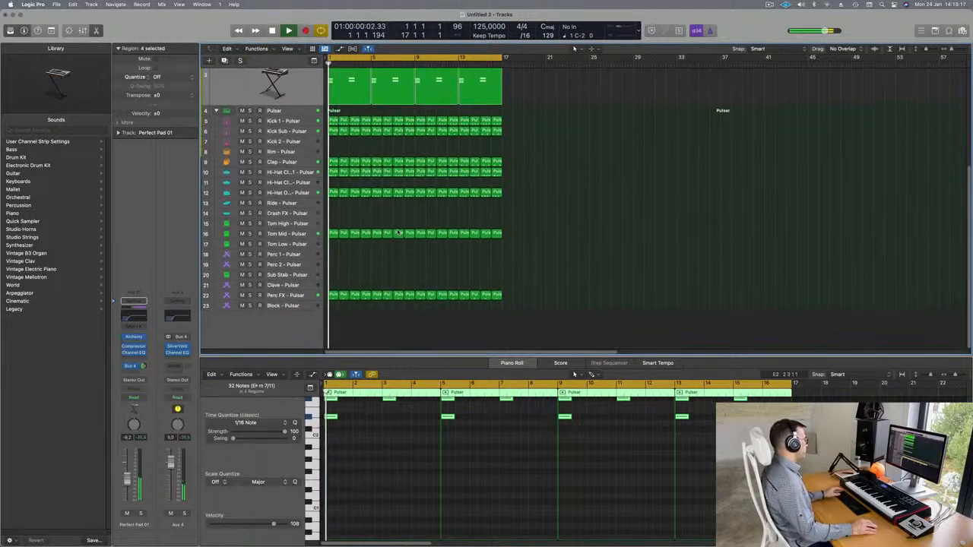
key(Return)
drag(331, 235, 332, 254)
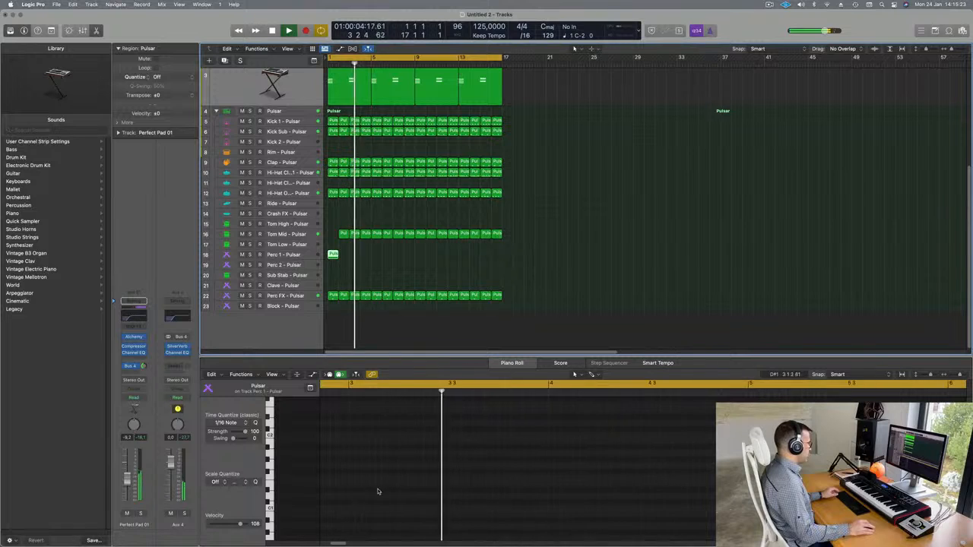
Step: Arrange the Perc 1 region's note and its copies as three hits on the last sixteenth of beats 1, 2 and 3
click(507, 490)
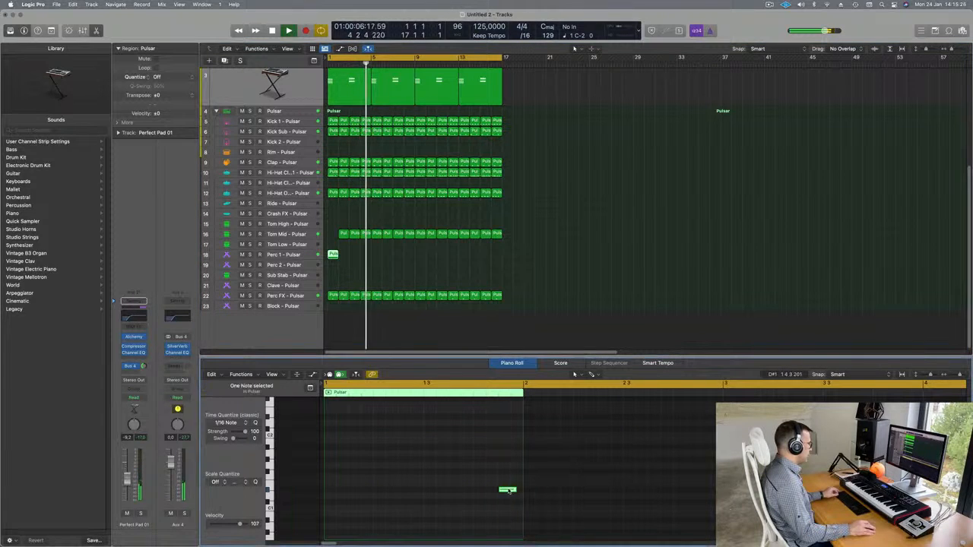
drag(509, 490, 420, 491)
drag(507, 492, 472, 492)
Step: Copy the second-bar Tom Mid region back into bar 1 and replay with the Perc 1 track selected
click(344, 235)
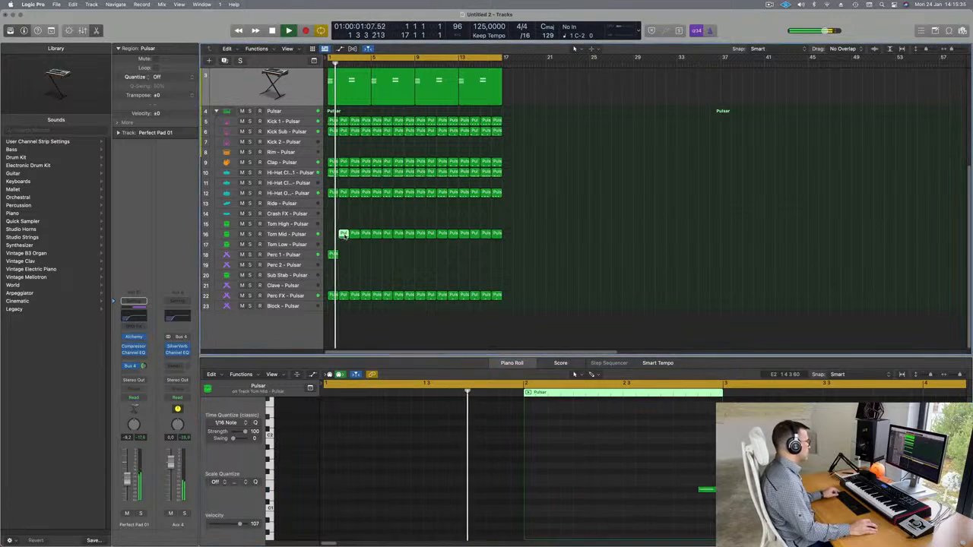
click(332, 254)
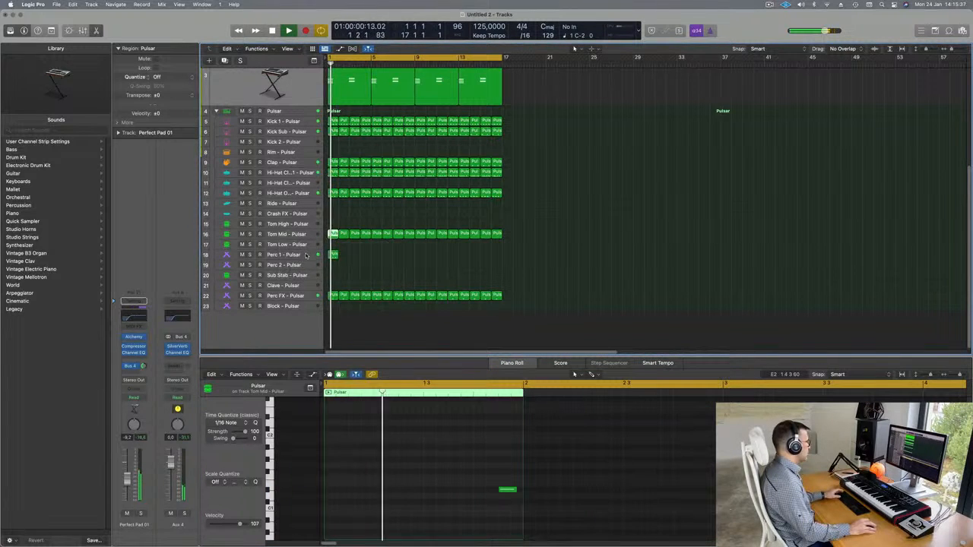
key(space)
key(space)
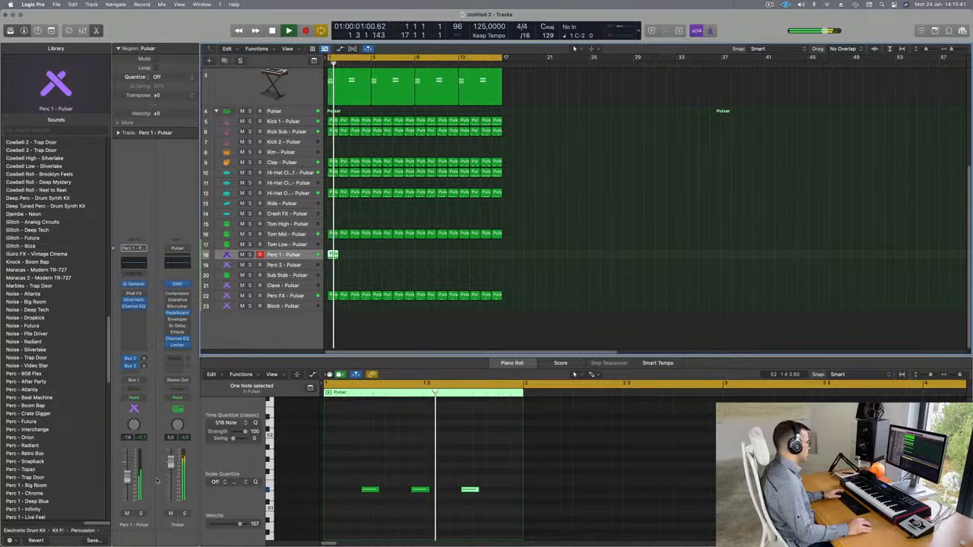
Step: Transpose the three Perc 1 notes up two octaves and play them back
drag(351, 473, 531, 508)
key(alt+shift+Up)
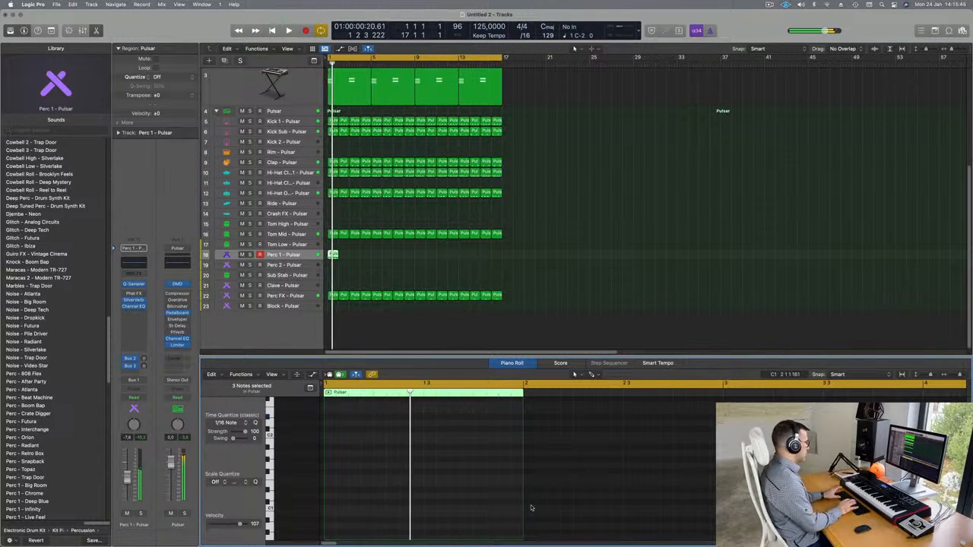
key(space)
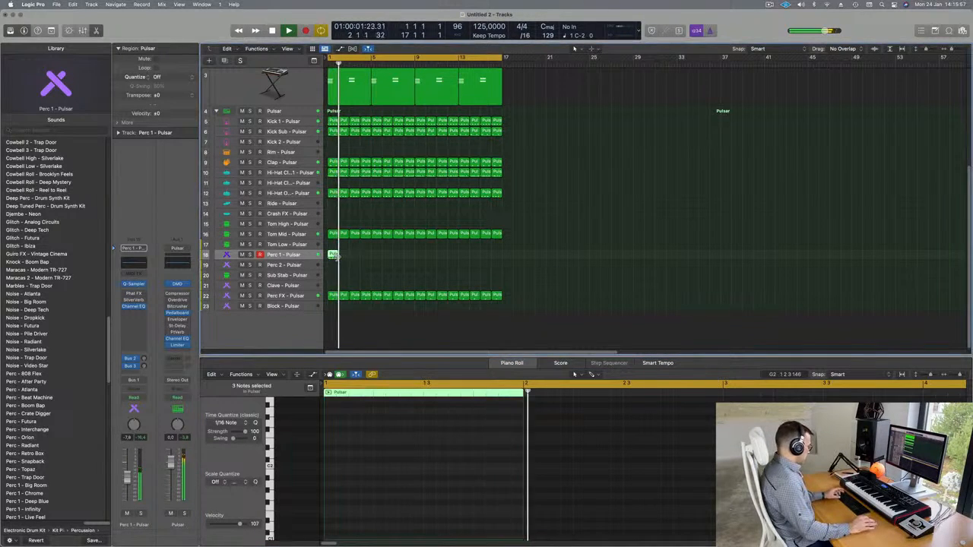
Step: Repeat the Perc 1 region through bar 16 and select all regions on the track
key(super+r)
key(super+r)
key(super+r)
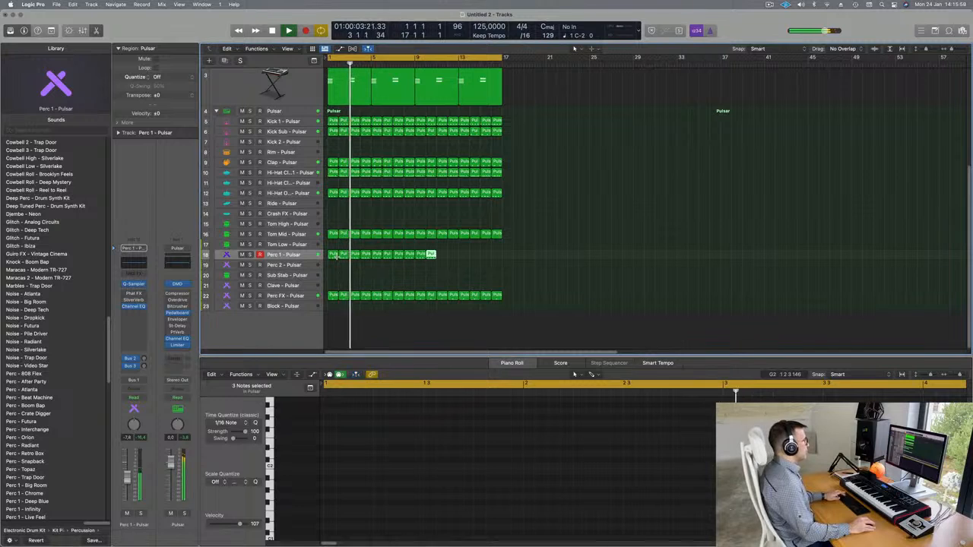
click(274, 252)
Step: Replace the Perc 1 track's sound with the Perc - Crate Digger patch
key(Return)
key(space)
scroll(83, 320, down, 5)
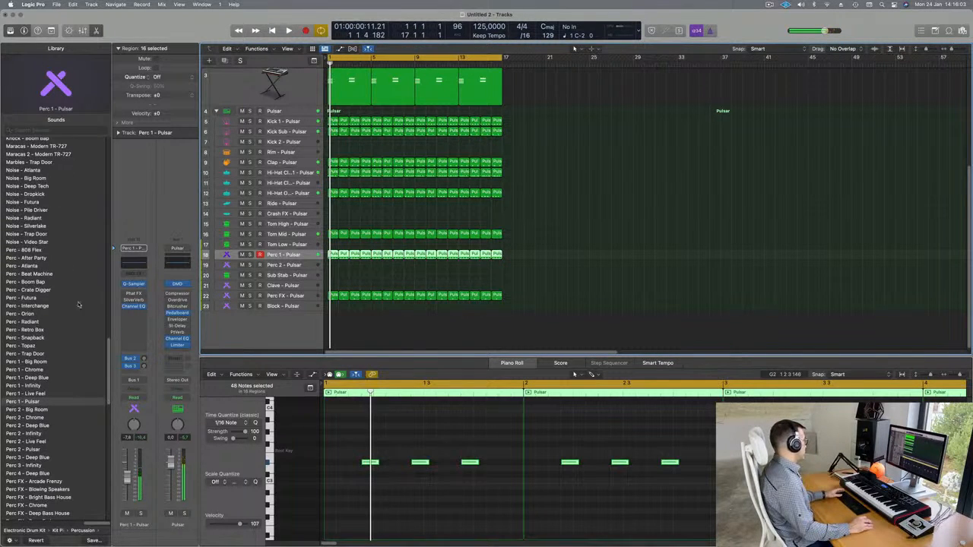
click(24, 290)
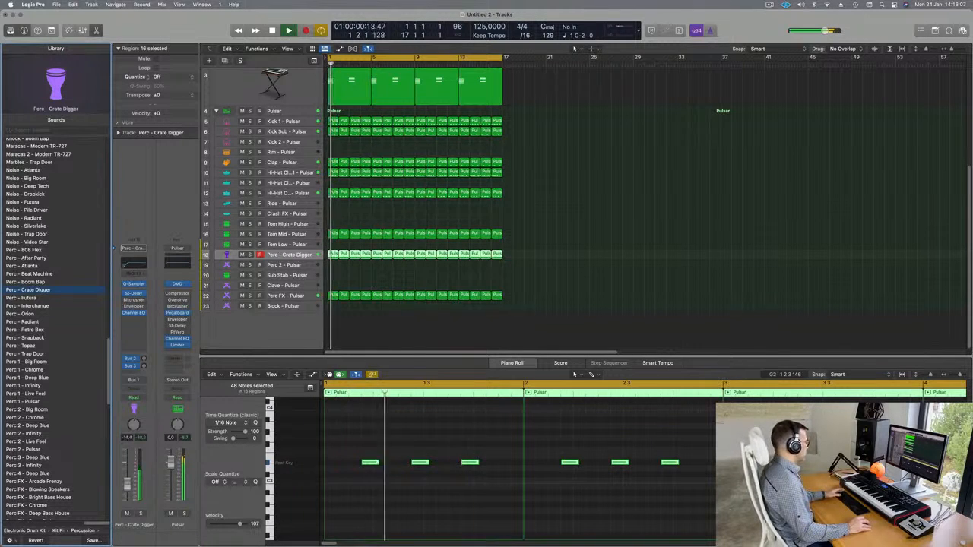
Step: Shift the first bar's third percussion note two sixteenths later and delete every Perc - Crate Digger region after bar 1
click(473, 462)
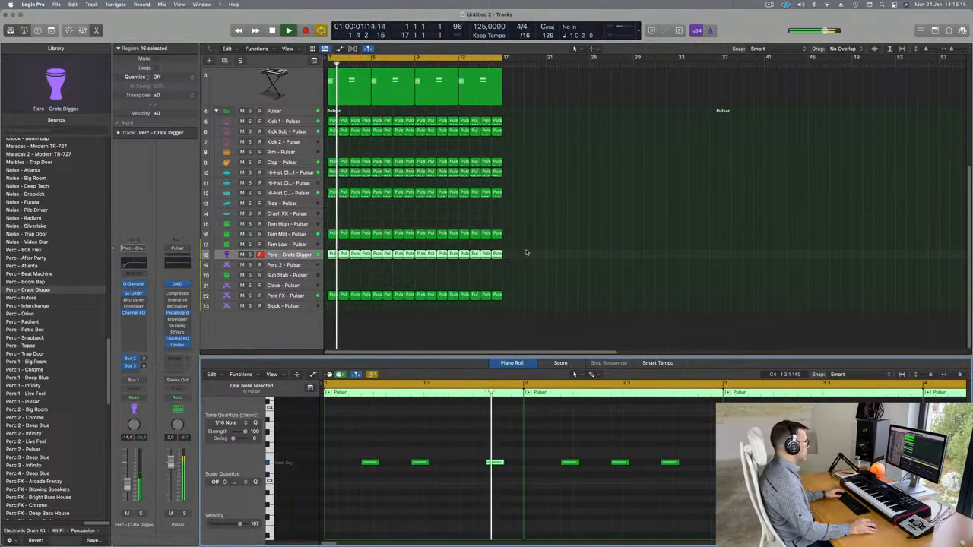
drag(527, 250, 346, 273)
key(Delete)
Step: Repeat the edited Perc - Crate Digger region through bar 16 and select all its regions
click(320, 258)
key(super+r)
key(super+r)
key(super+r)
key(super+r)
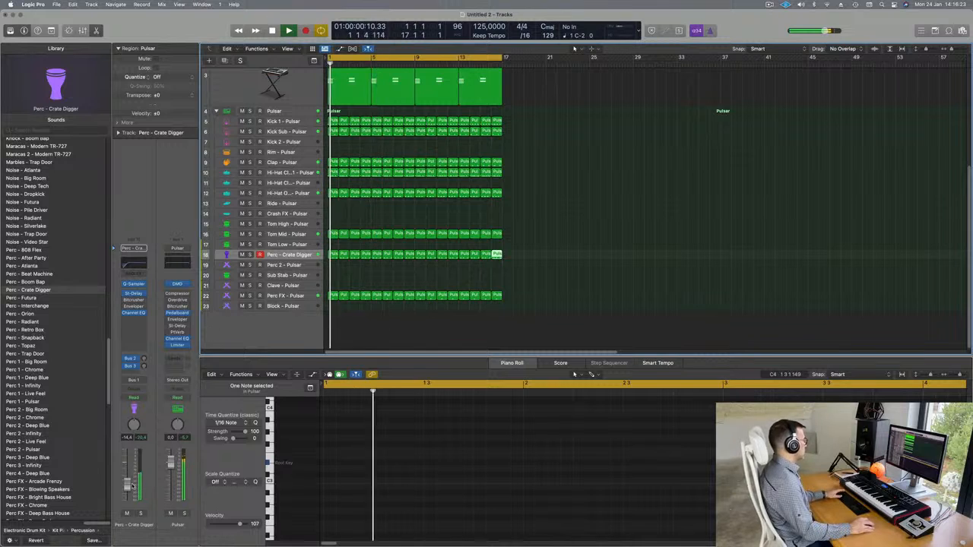
drag(559, 252, 334, 262)
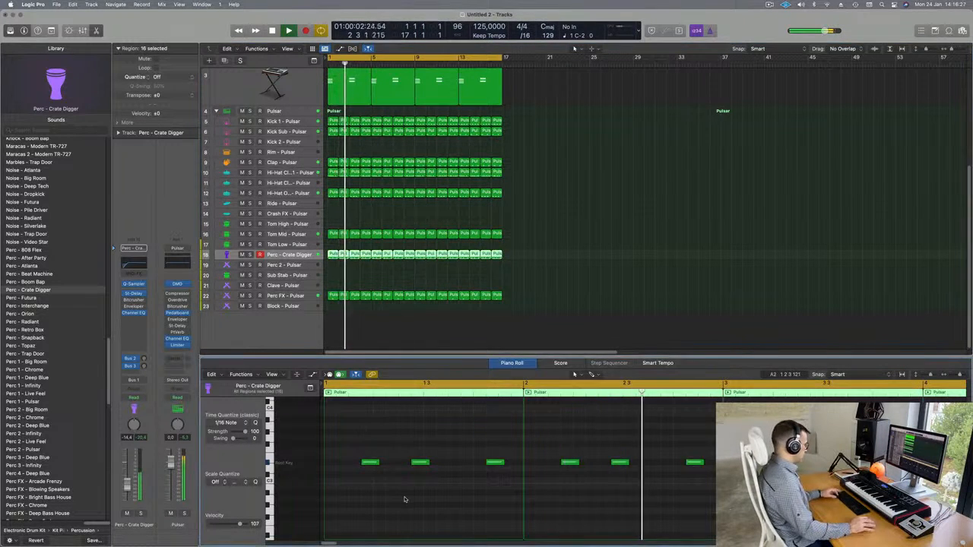
Step: Try transposing all the Perc - Crate Digger notes down an octave, and return them to their original pitch
key(super+a)
key(alt+shift+Down)
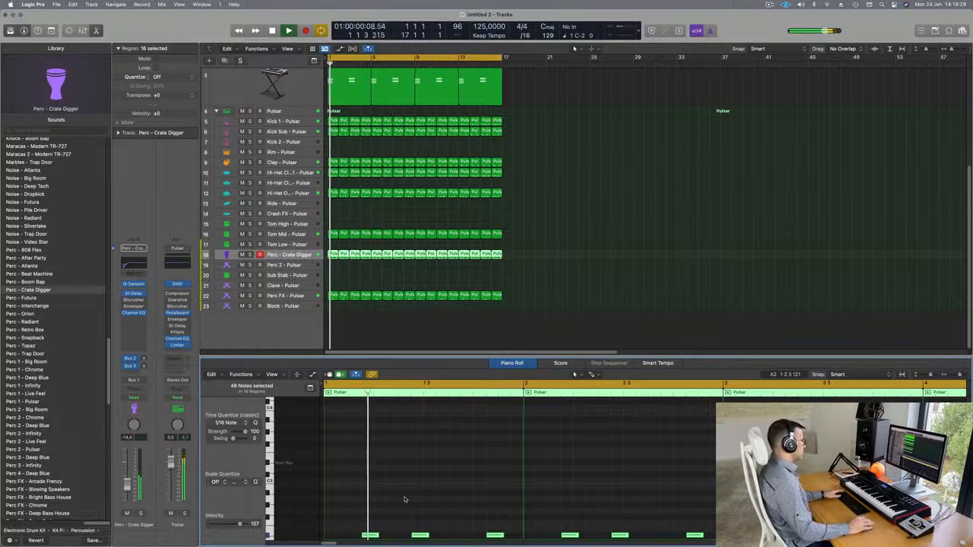
key(alt+shift+Up)
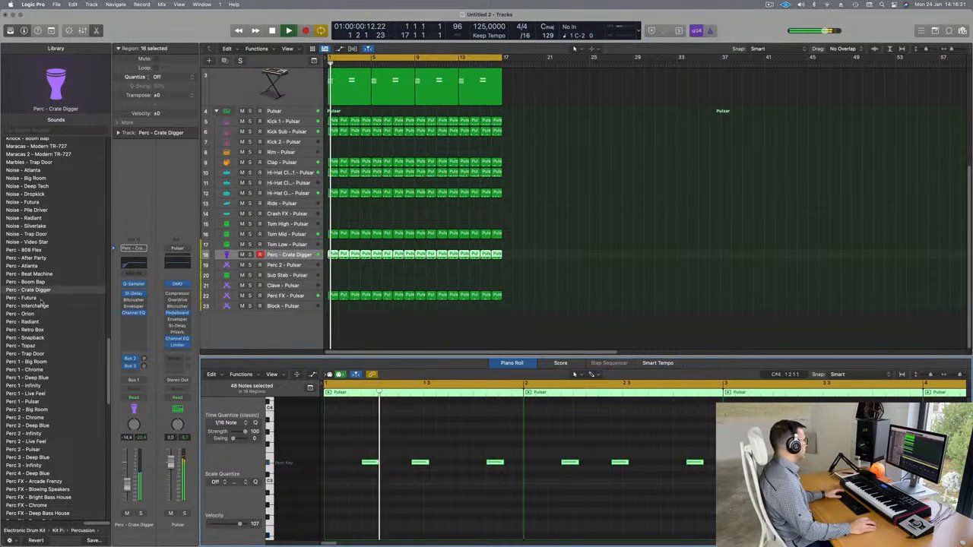
Step: Audition other percussion patches on the Perc - Crate Digger track, including Futura, Interchange, Orion, Radiant and Chrome, and settle on Perc 1 - Live Feel
click(26, 298)
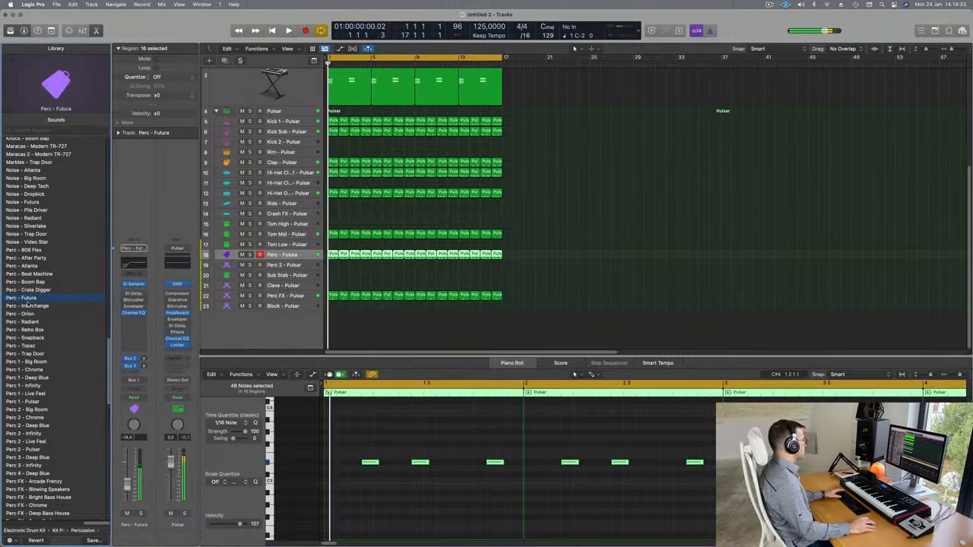
click(28, 307)
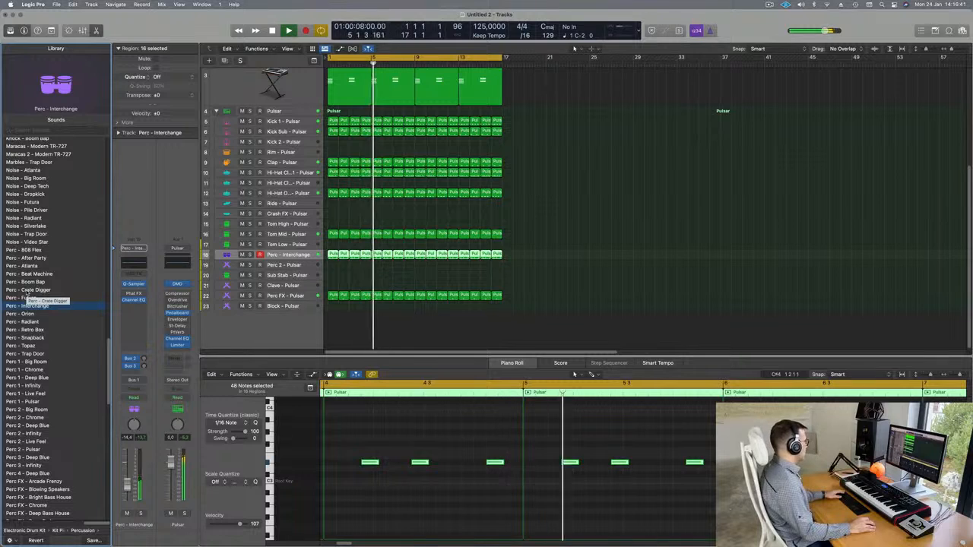
click(23, 313)
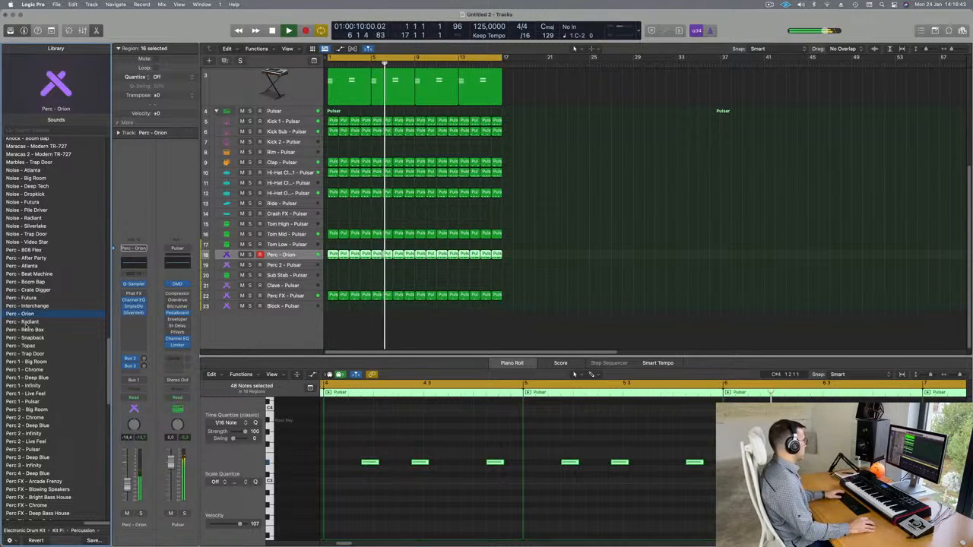
click(24, 322)
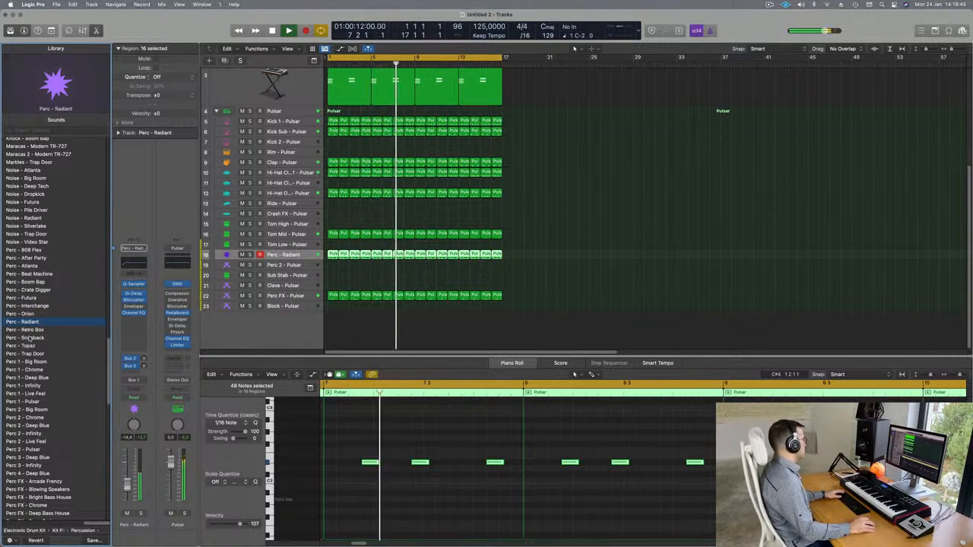
click(35, 362)
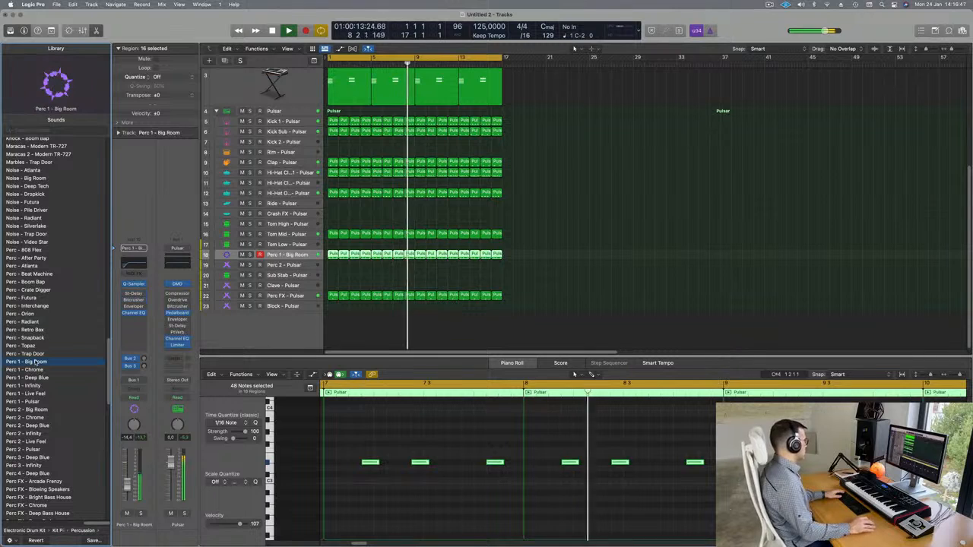
click(37, 371)
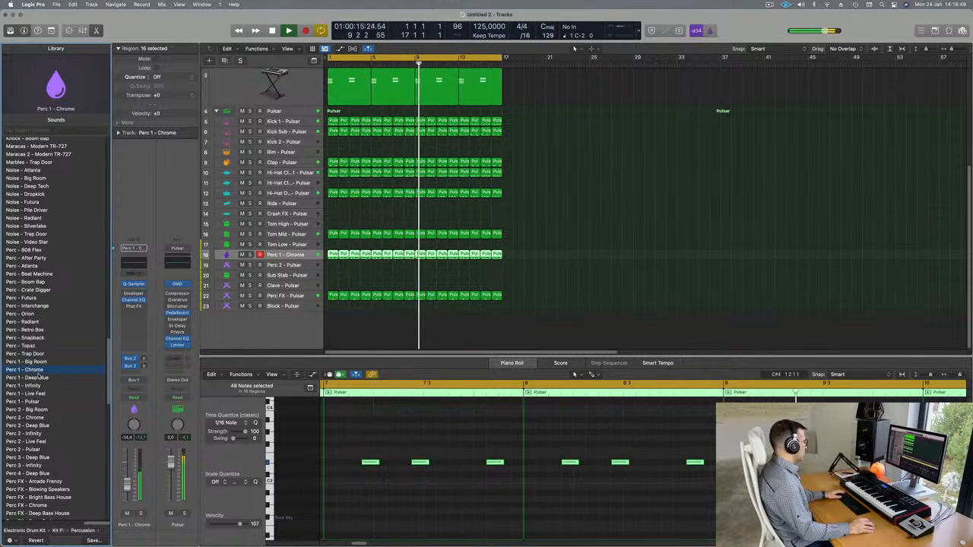
scroll(38, 376, down, 3)
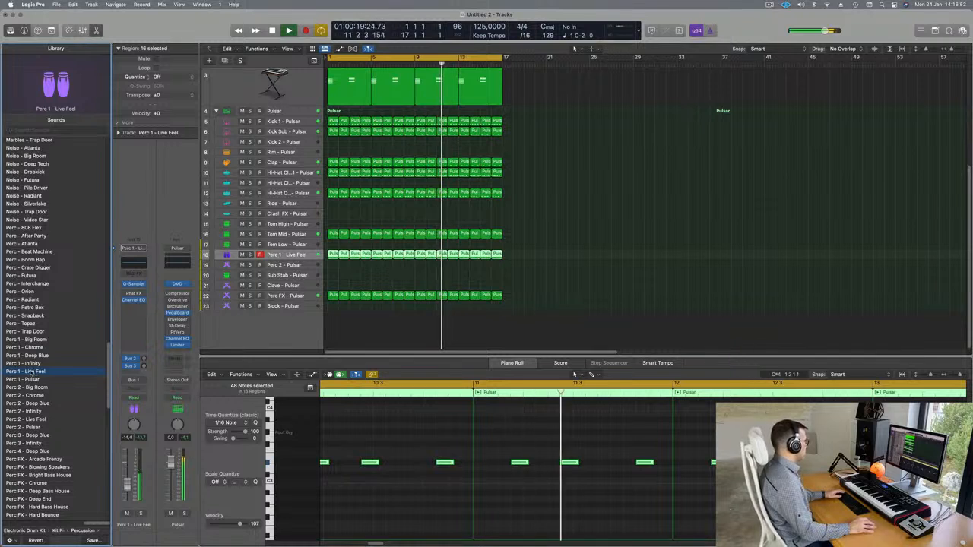
Step: Play the track from the start and set the Perc 1 - Live Feel track's volume to -19.5 dB
click(559, 272)
key(Return)
click(334, 255)
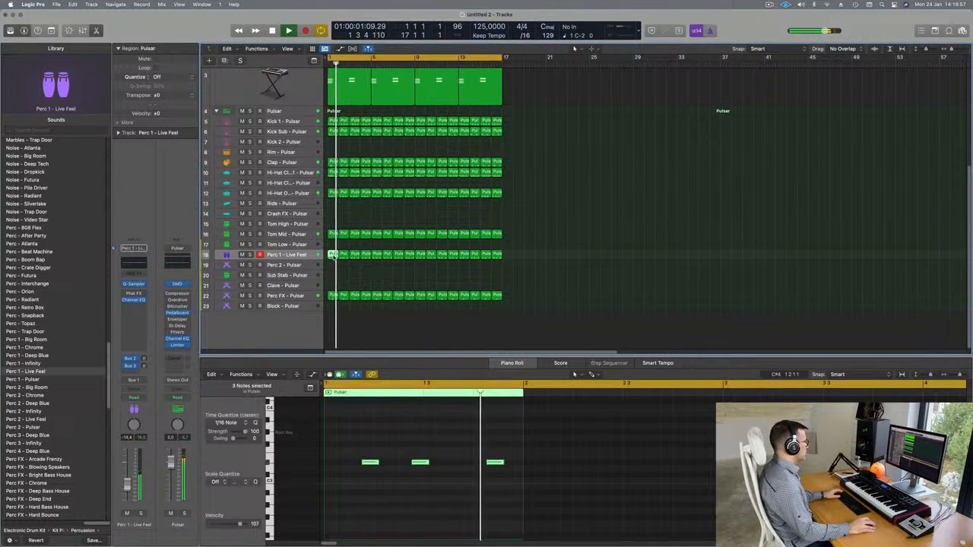
scroll(514, 278, down, 2)
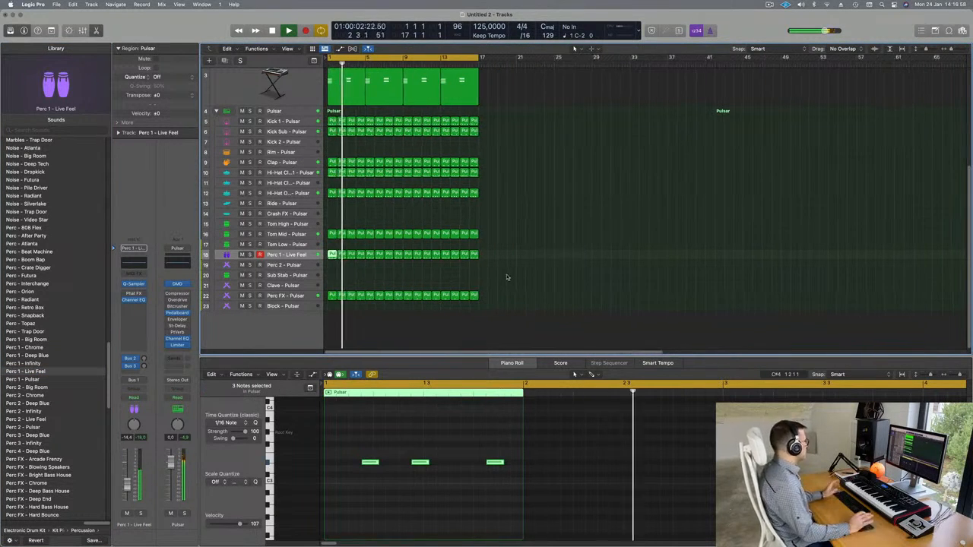
click(553, 284)
scroll(559, 284, up, 3)
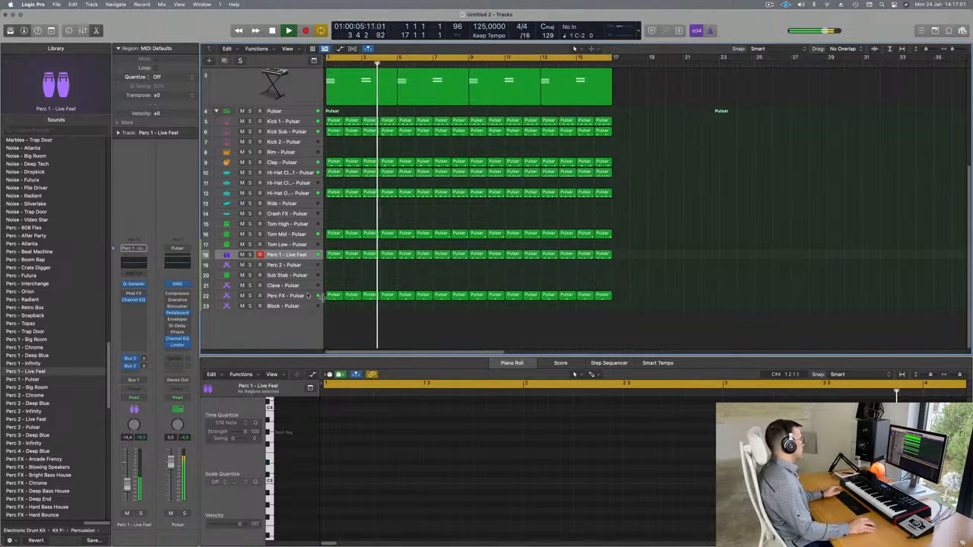
key(Return)
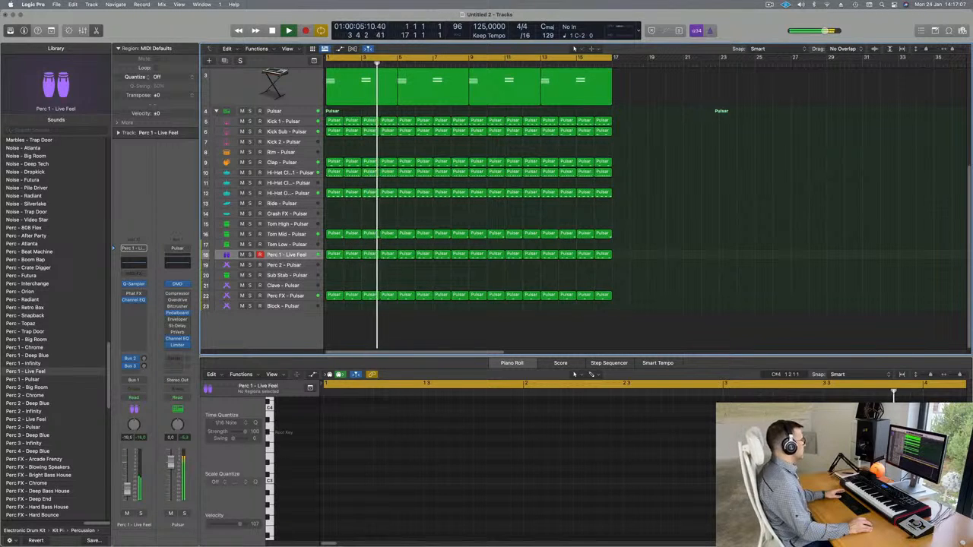
Step: Move Kick 1's bar 1 region to the Rim track and fill the gap with a copy of Kick 1's bar 2 region
click(333, 121)
drag(337, 134, 335, 152)
key(Return)
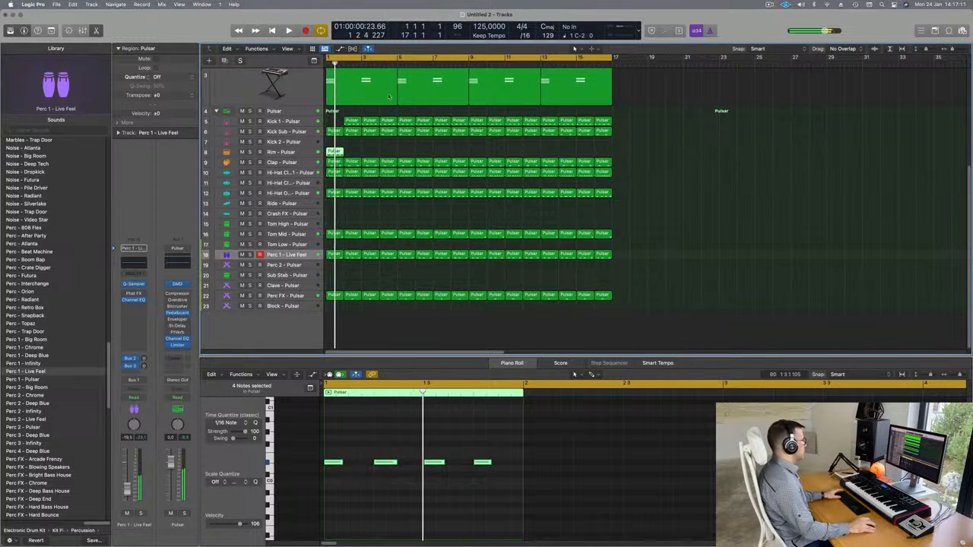
drag(352, 120, 336, 122)
key(space)
Step: Raise all notes in the Rim region by three octaves and shift them one sixteenth later
click(336, 153)
drag(335, 453, 615, 498)
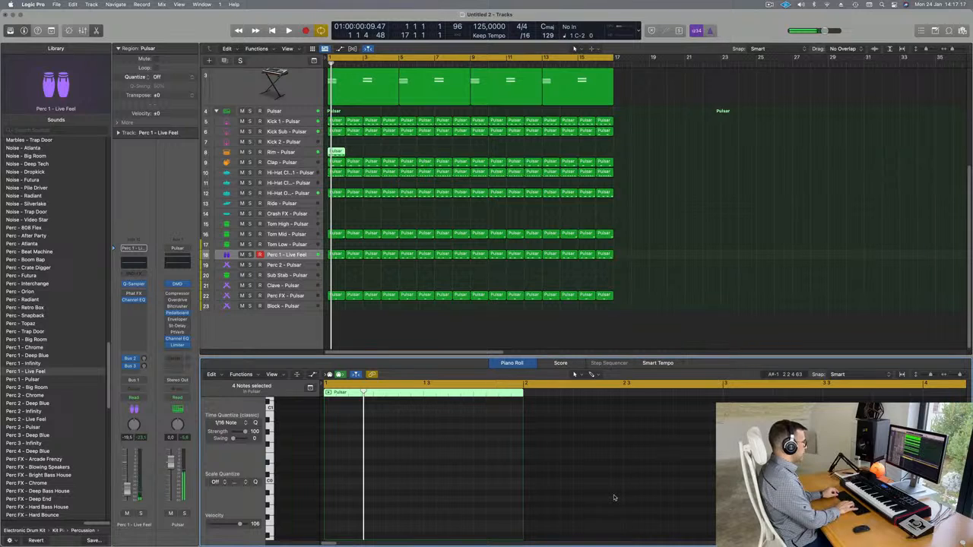
key(space)
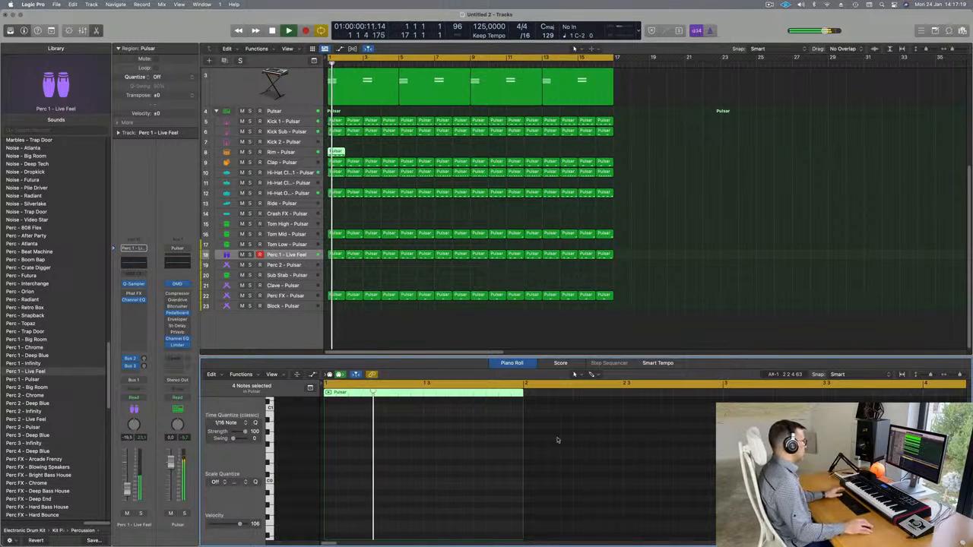
key(space)
key(space)
drag(365, 149, 340, 157)
key(space)
scroll(382, 436, up, 8)
key(space)
drag(336, 445, 348, 445)
key(space)
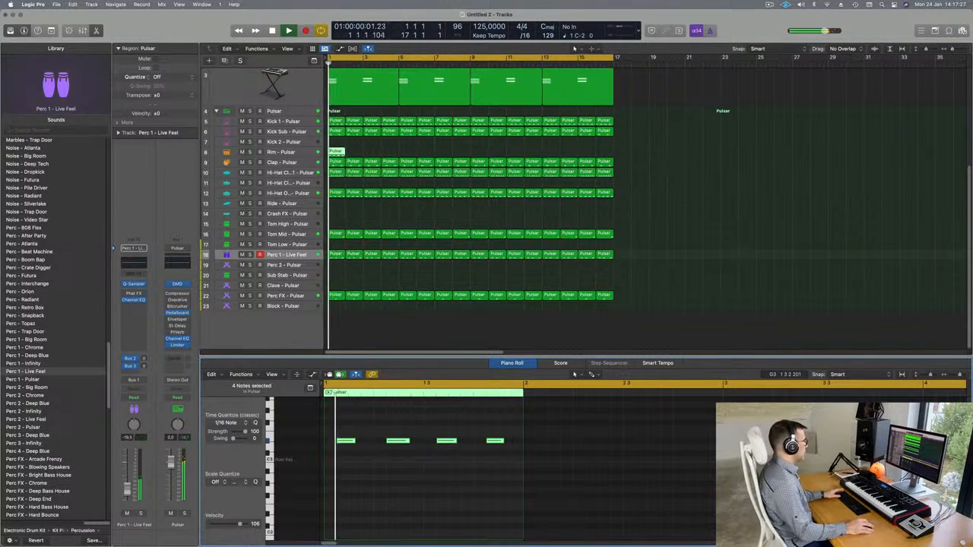
Step: On the Rim - Pulsar track, copy the region's four notes one sixteenth later
click(283, 153)
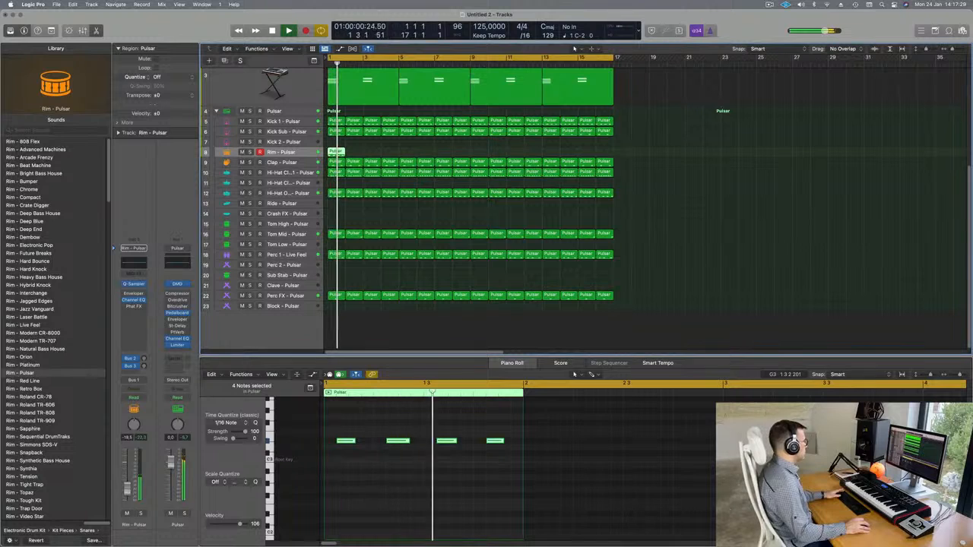
drag(347, 441, 358, 450)
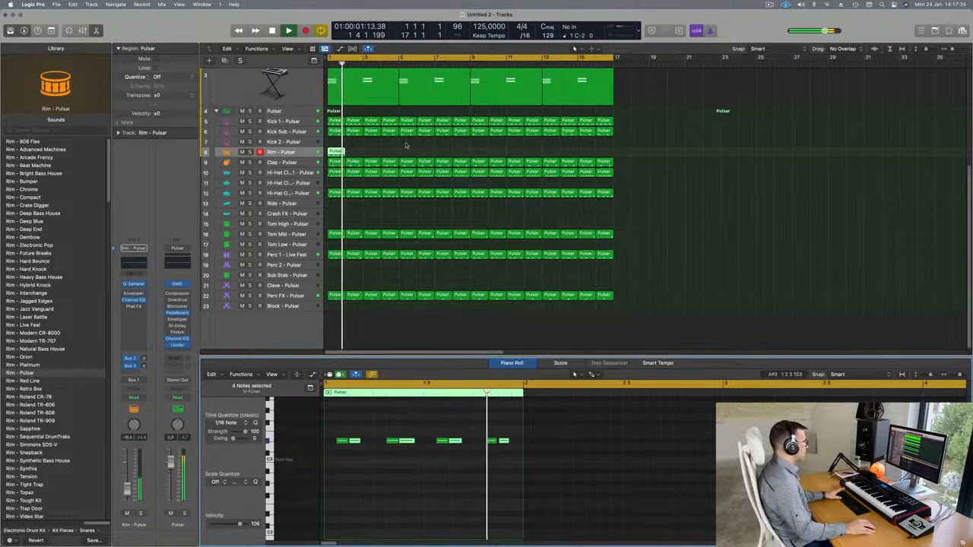
key(space)
Step: Repeat the edited Rim - Pulsar region through bar 16
key(super+r)
key(super+r)
key(super+r)
key(super+r)
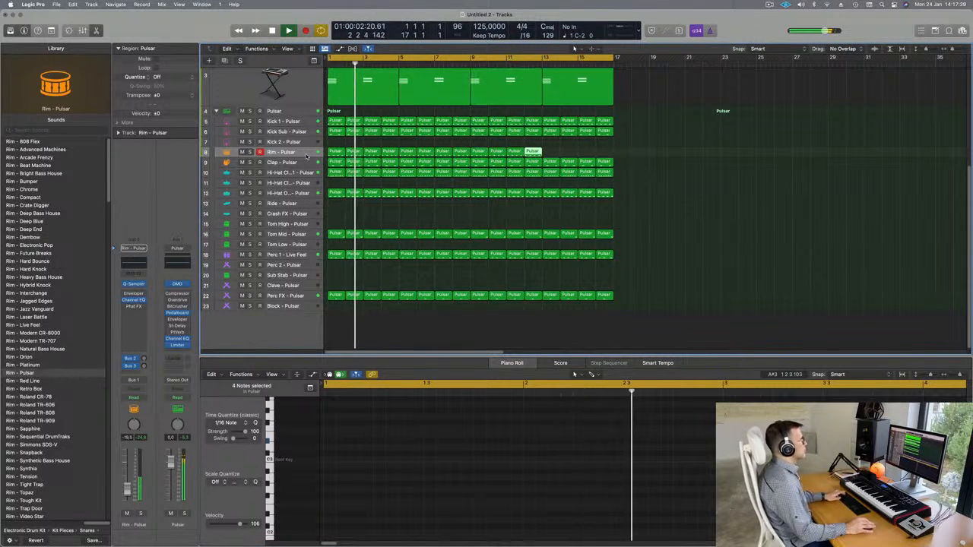
key(super+r)
key(space)
Step: Lower the Rim - Pulsar track's volume to -21.0 dB and pan it to the left
drag(127, 489, 127, 490)
key(Return)
drag(134, 424, 133, 432)
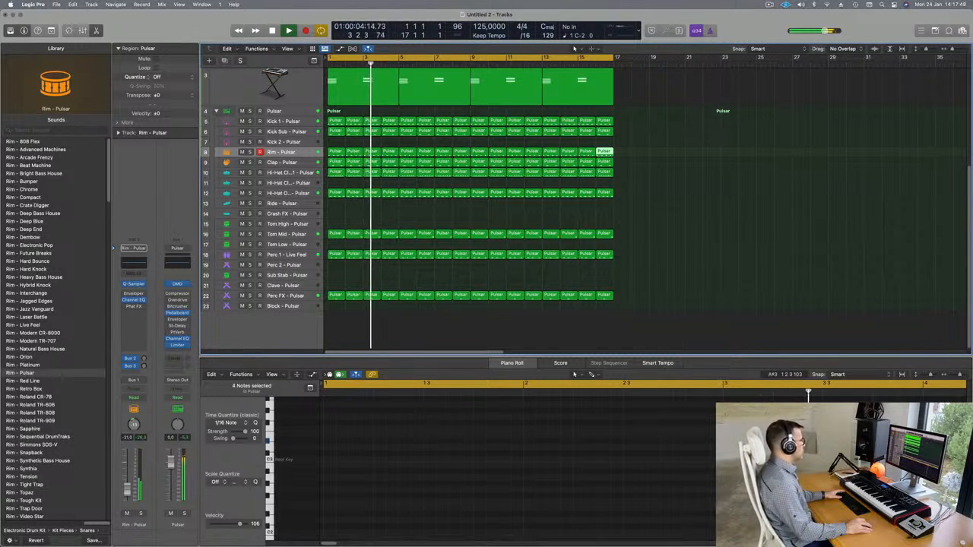
Step: Listen to the bass and pad tracks, and create a new track with the same settings below Perfect Pad 01
scroll(587, 250, up, 5)
click(626, 141)
click(251, 222)
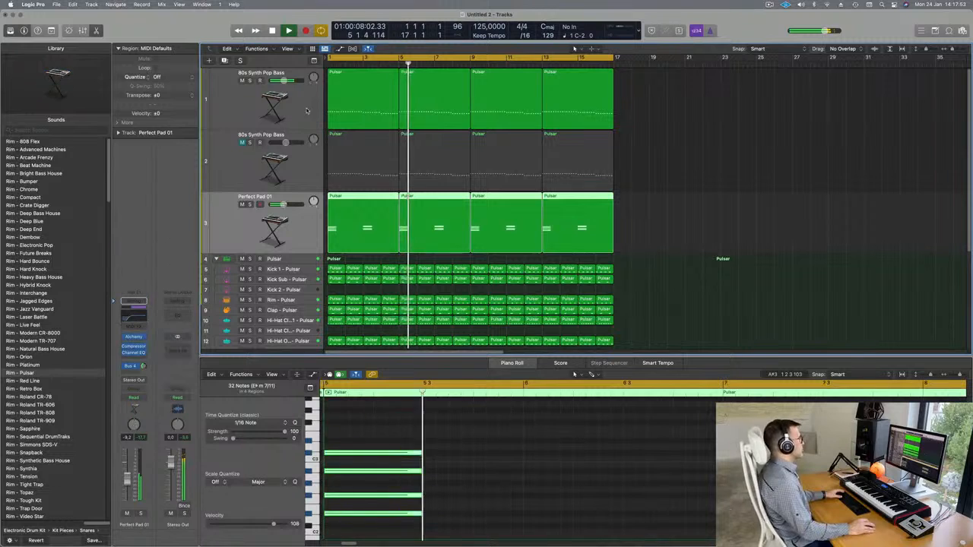
click(249, 113)
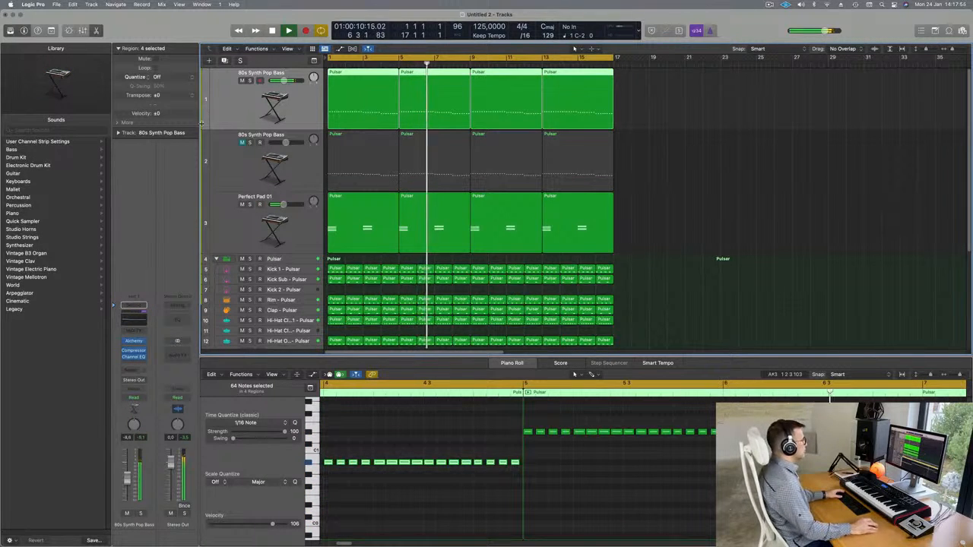
click(221, 231)
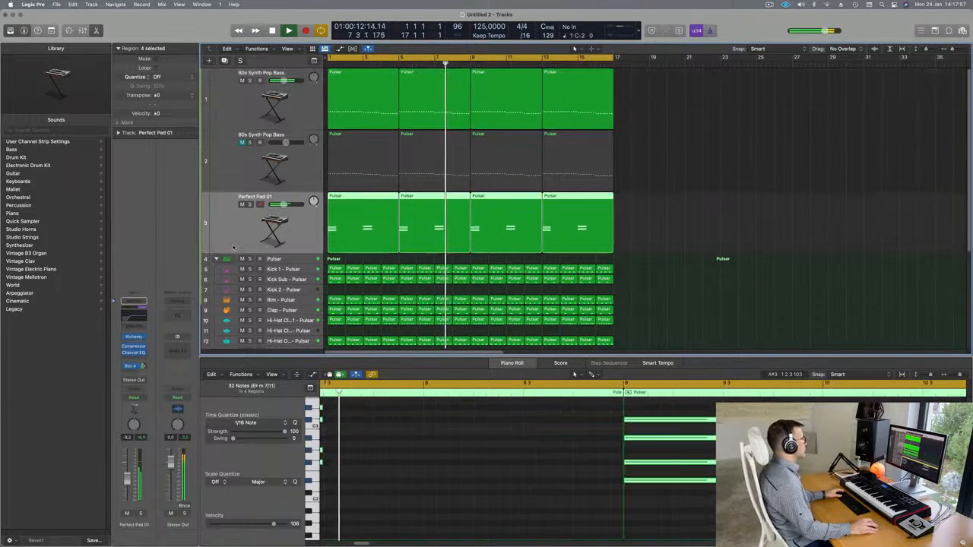
key(Return)
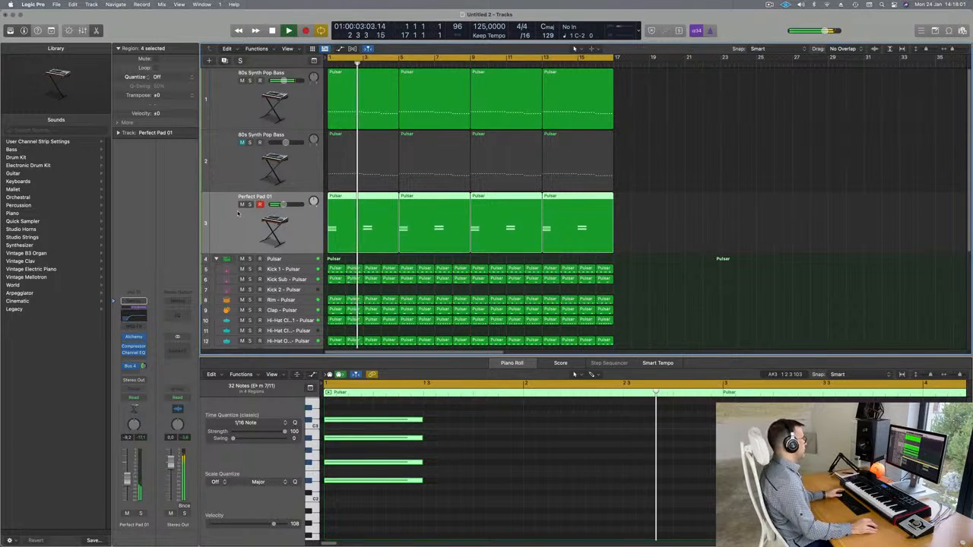
key(Return)
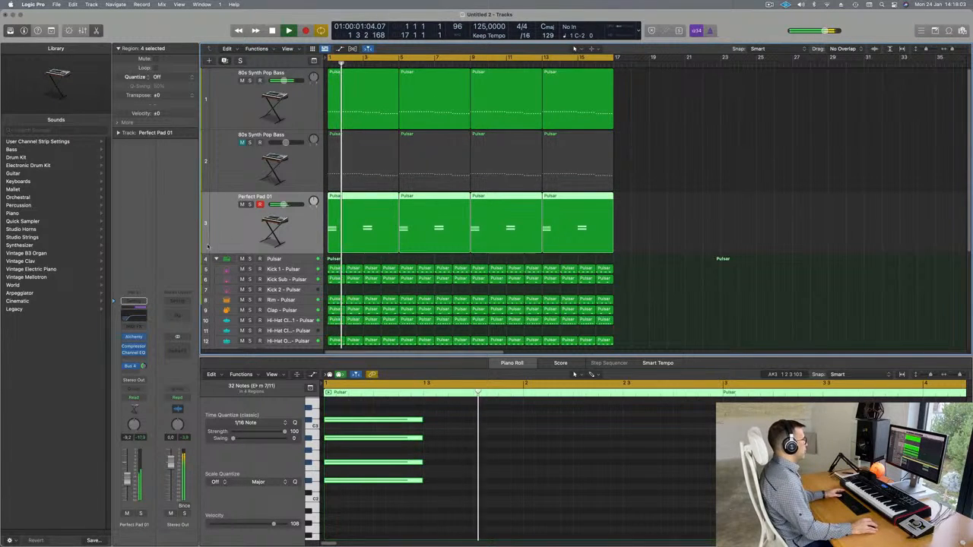
key(super+d)
Step: Copy the first Perfect Pad 01 region onto the new pad track at bar 1
click(356, 227)
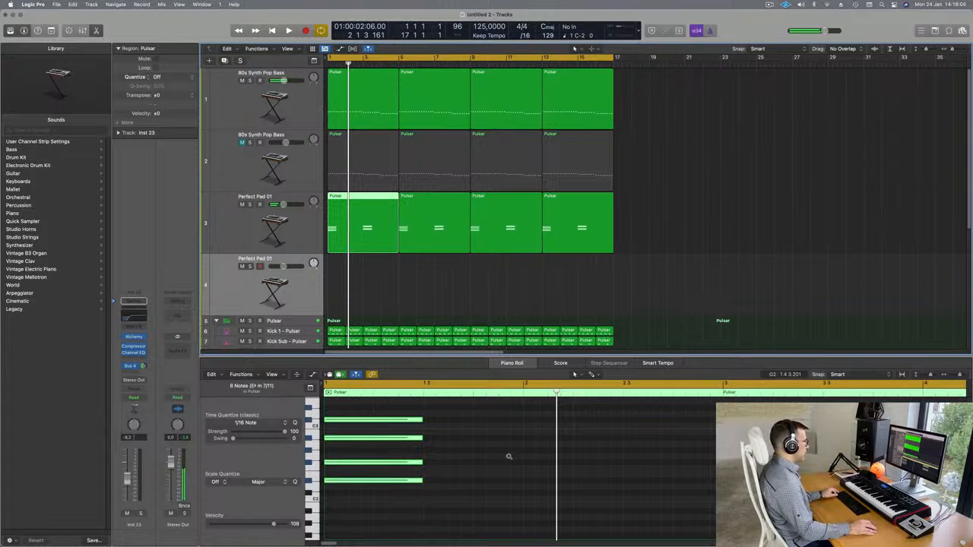
scroll(508, 457, down, 5)
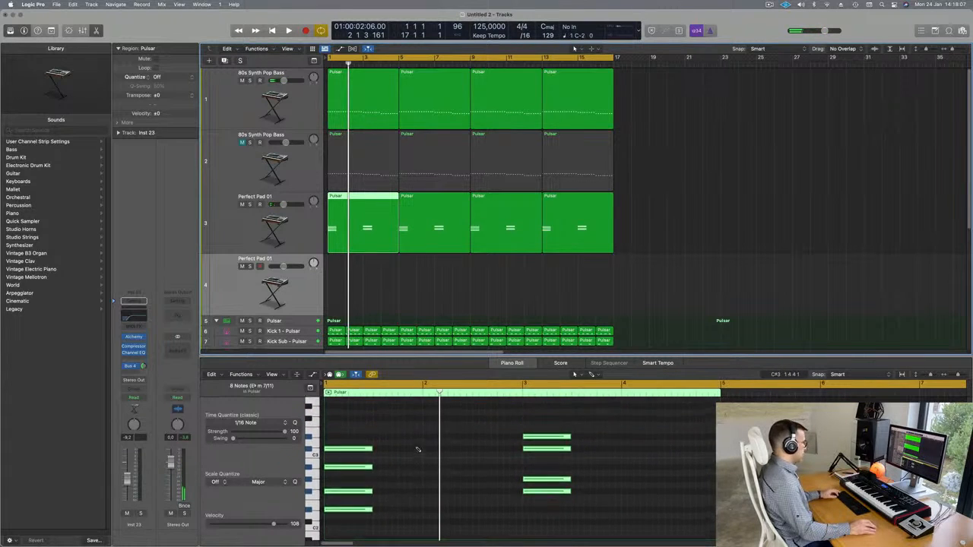
key(super+a)
click(540, 276)
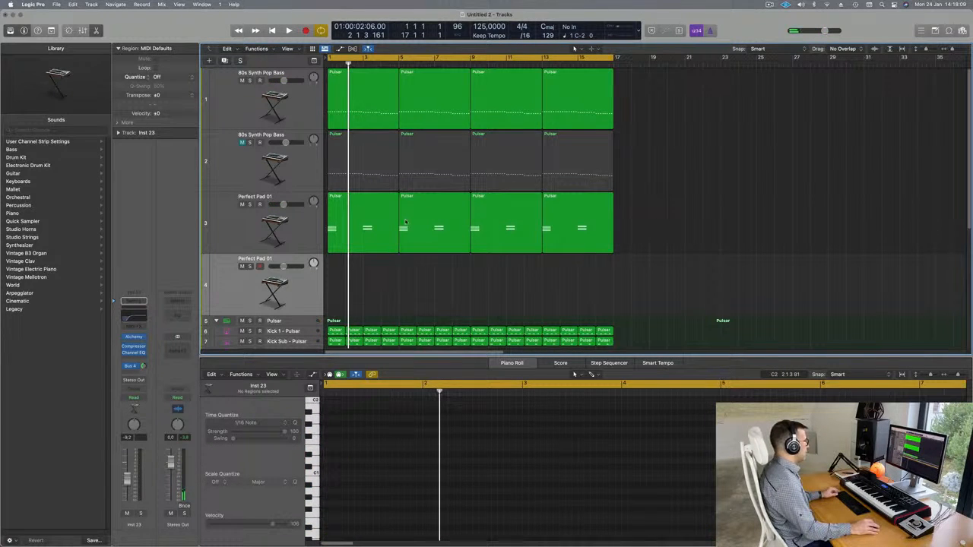
click(368, 209)
drag(368, 200, 368, 262)
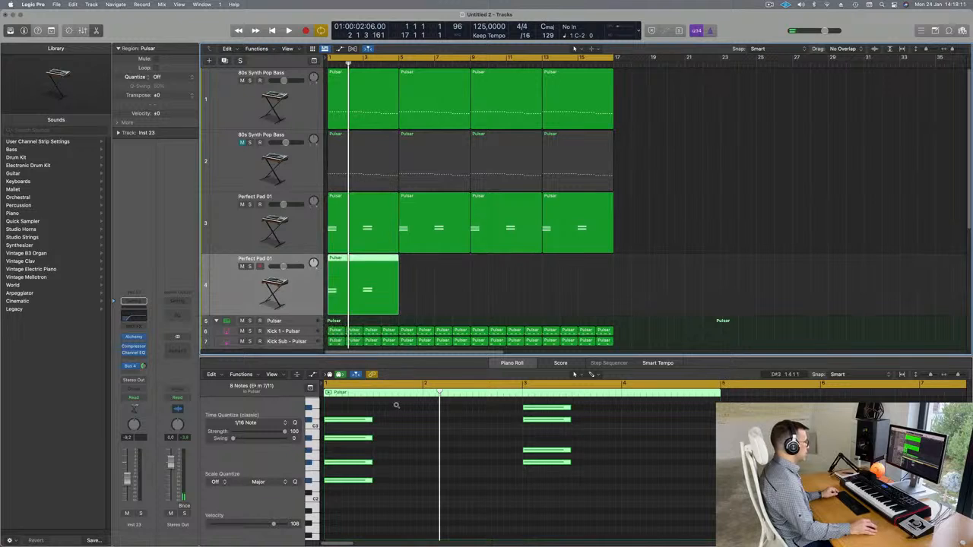
Step: Lengthen all the chord notes in the new pad track's region so each chord lasts two bars
key(super+a)
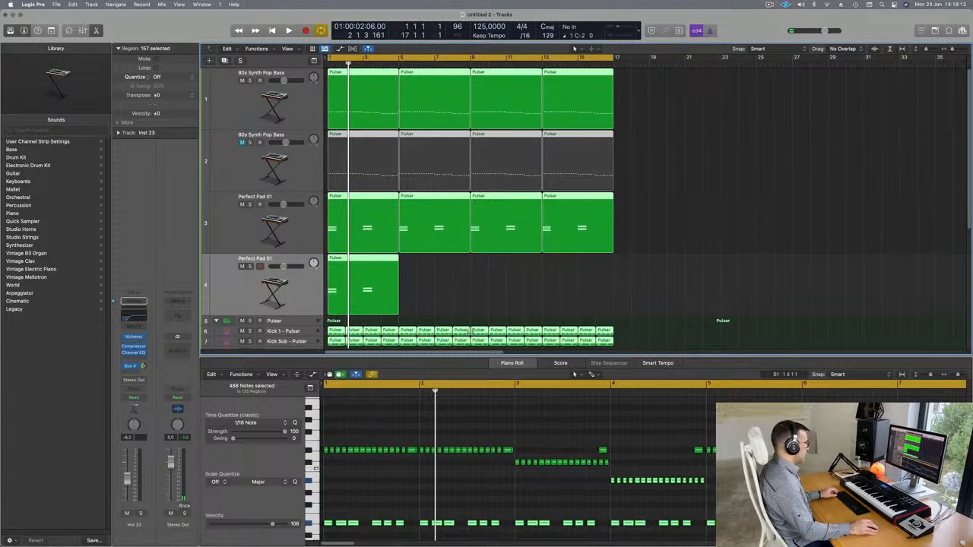
click(435, 269)
click(368, 272)
scroll(387, 478, down, 5)
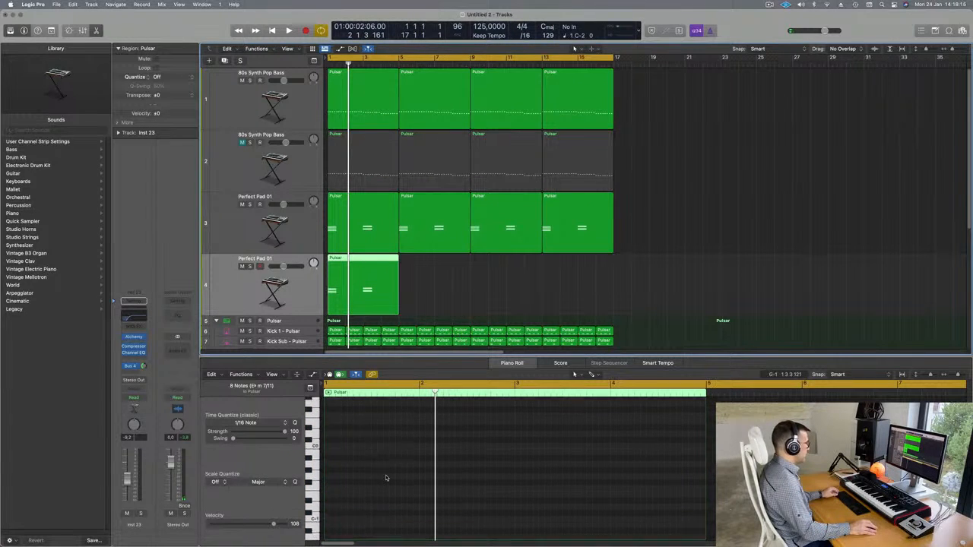
click(393, 482)
scroll(394, 483, up, 10)
key(super+a)
drag(371, 445, 511, 454)
key(space)
Step: Repeat the new pad track's four-bar region through bar 16
drag(460, 282, 352, 297)
key(super+r)
key(super+r)
key(super+r)
key(space)
Step: Load the Arpeggiated preset Super Soft in the lower pad track's Alchemy and raise the track's fader slightly during playback
key(Return)
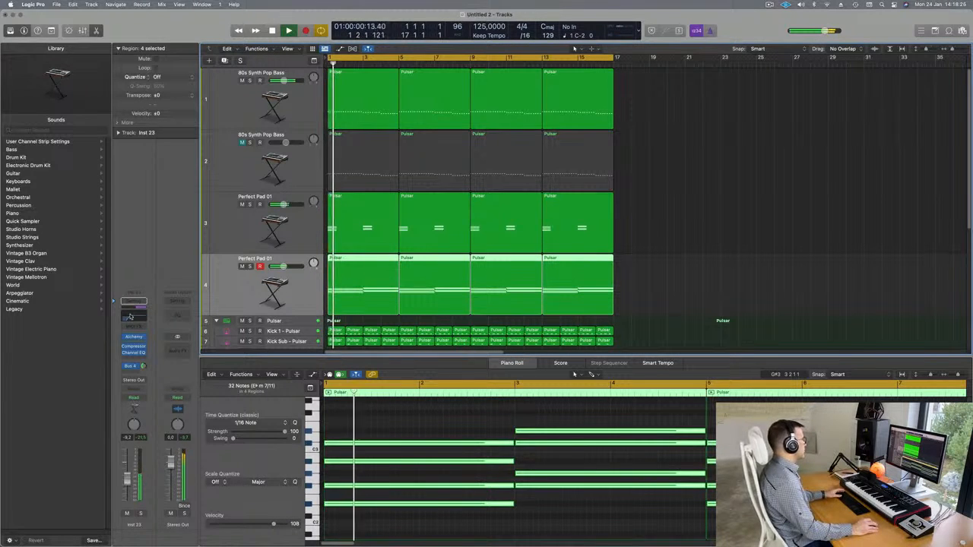
key(Return)
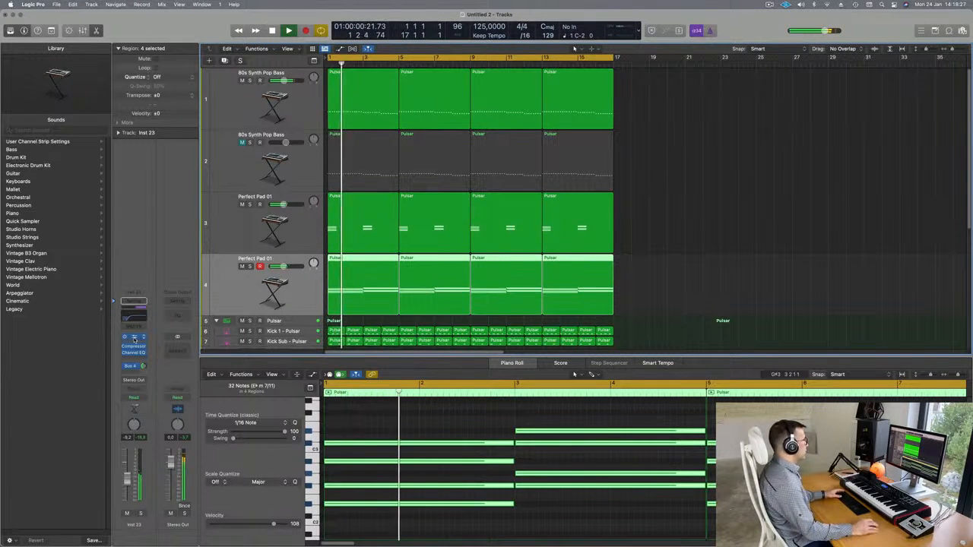
click(133, 338)
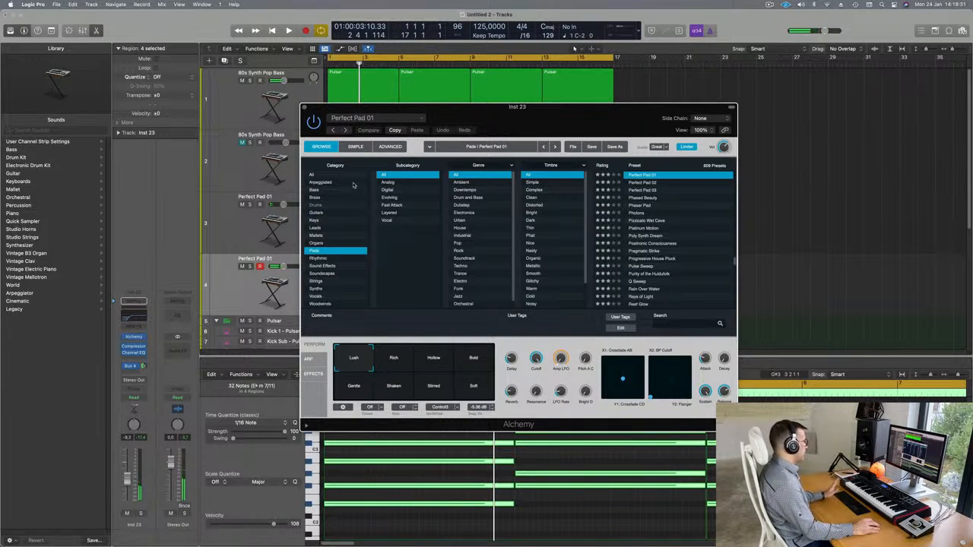
click(320, 182)
scroll(689, 274, down, 15)
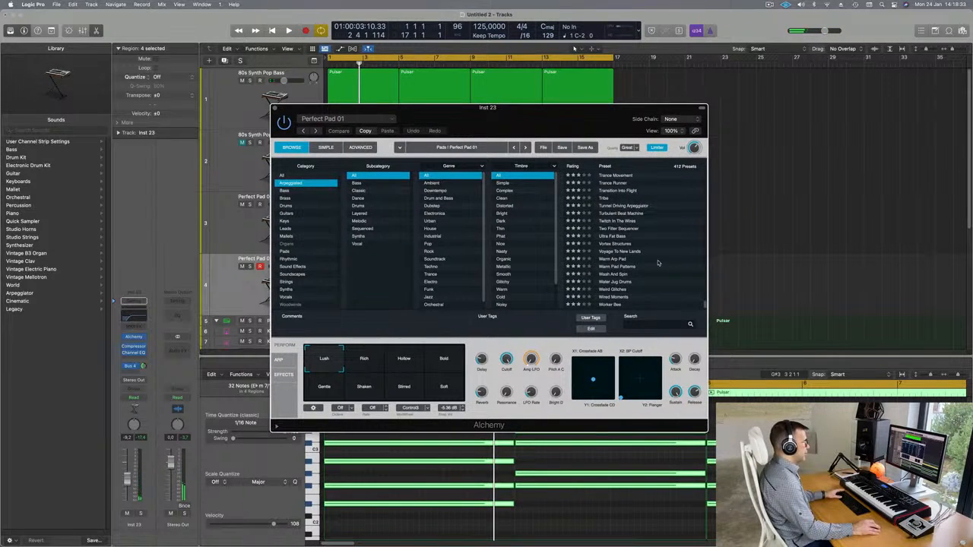
scroll(659, 265, up, 10)
drag(558, 123, 749, 125)
key(space)
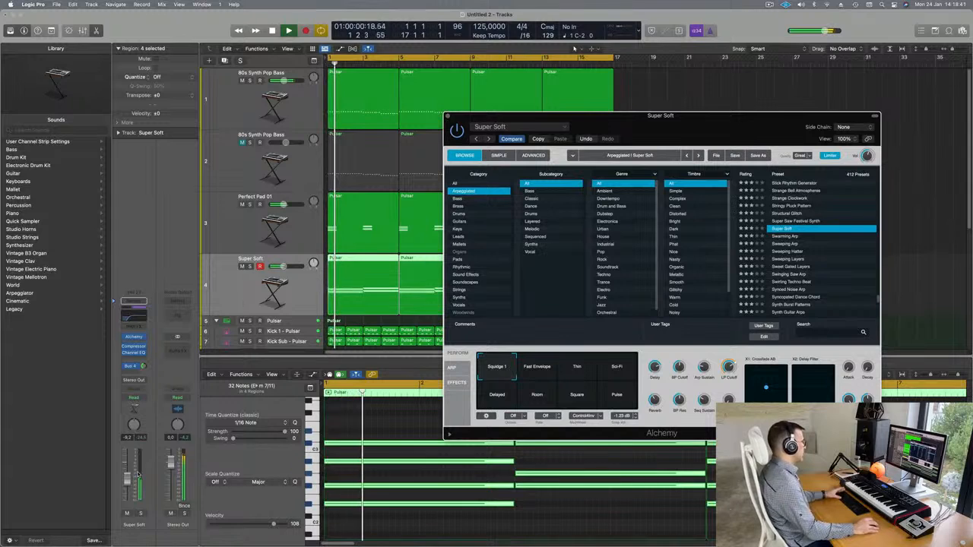
drag(124, 485, 124, 479)
key(space)
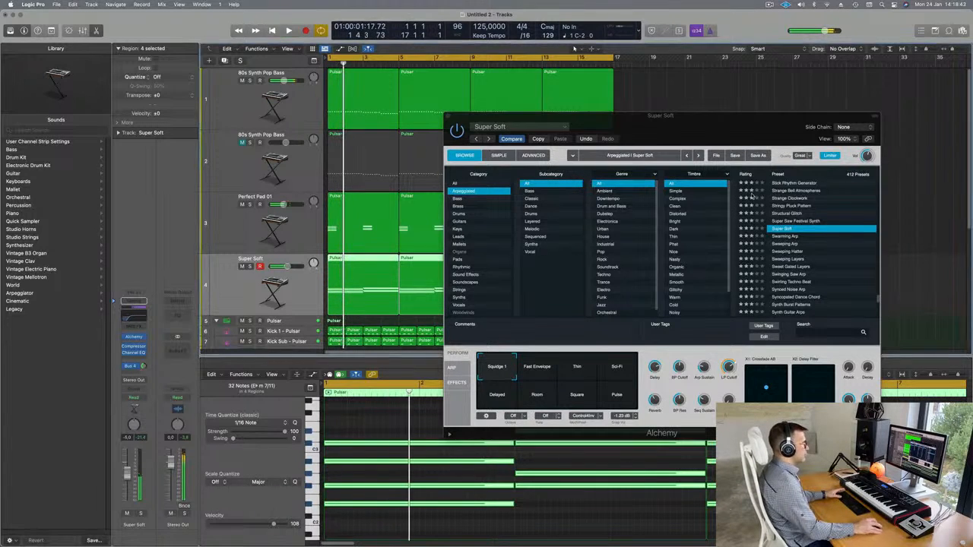
Step: Try the Stringy Pluck Pattern preset in Alchemy, listening to the track both soloed and in the mix
key(space)
key(space)
click(789, 210)
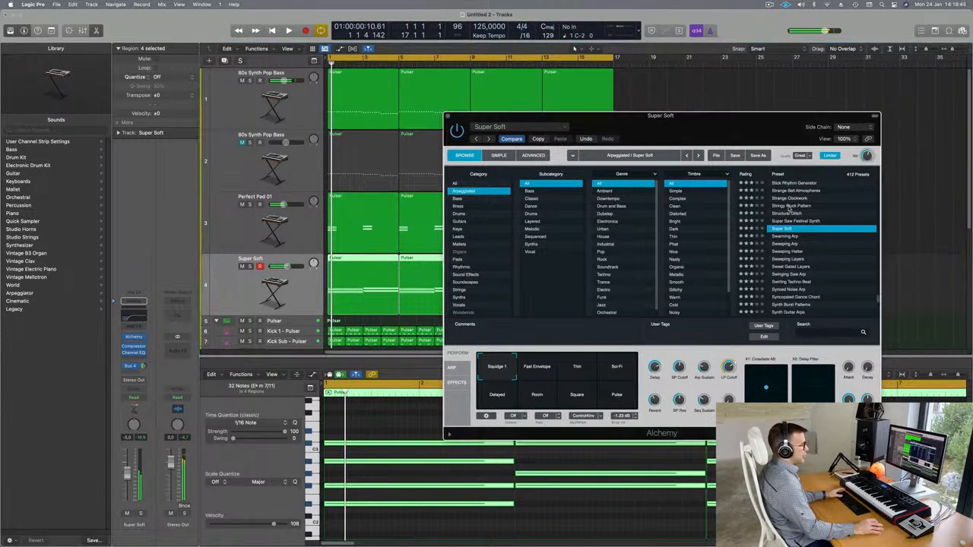
key(space)
drag(699, 115, 696, 76)
key(space)
key(space)
click(140, 515)
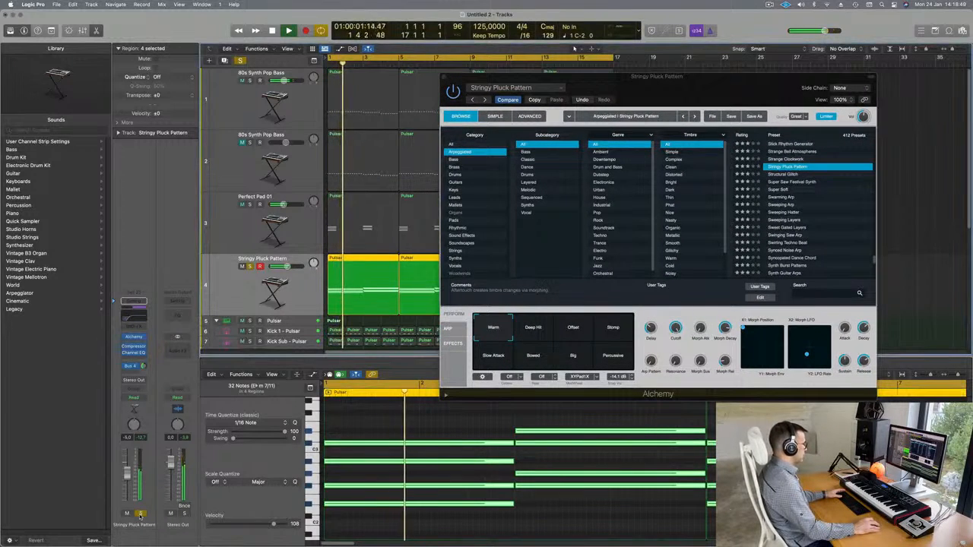
click(139, 516)
key(space)
key(space)
Step: Try Stick Rhythm Generator, load the Star Bugs preset instead, and lower the track's fader to about -10.4 dB
scroll(819, 219, up, 1)
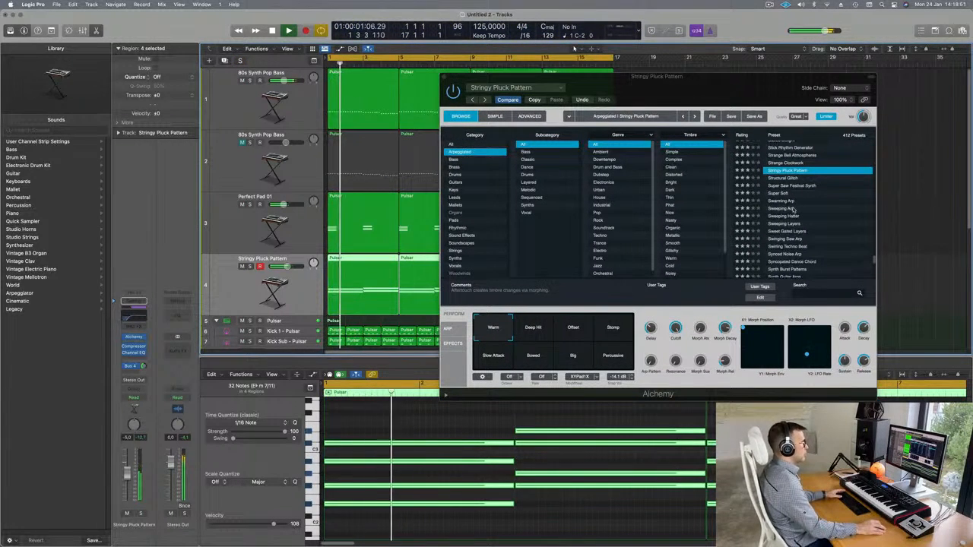
scroll(818, 219, up, 3)
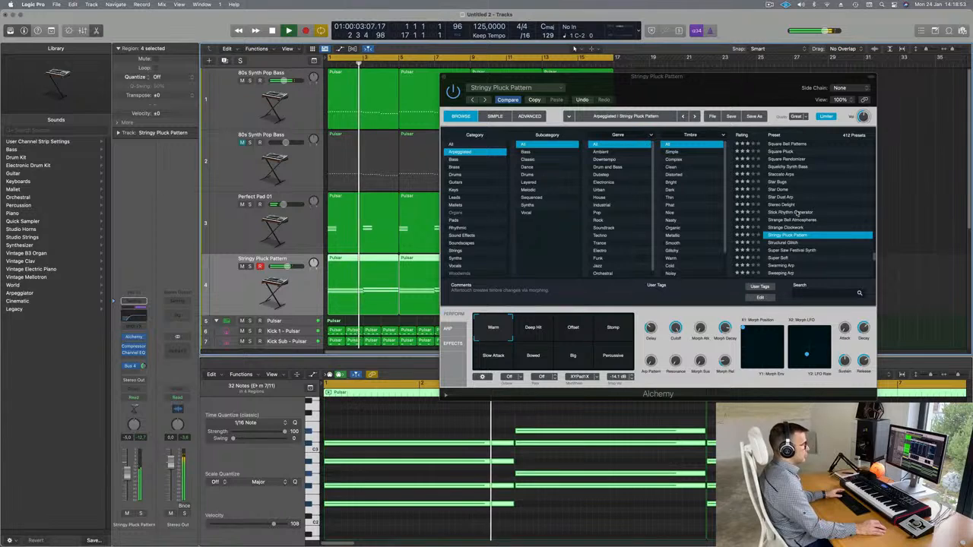
click(787, 213)
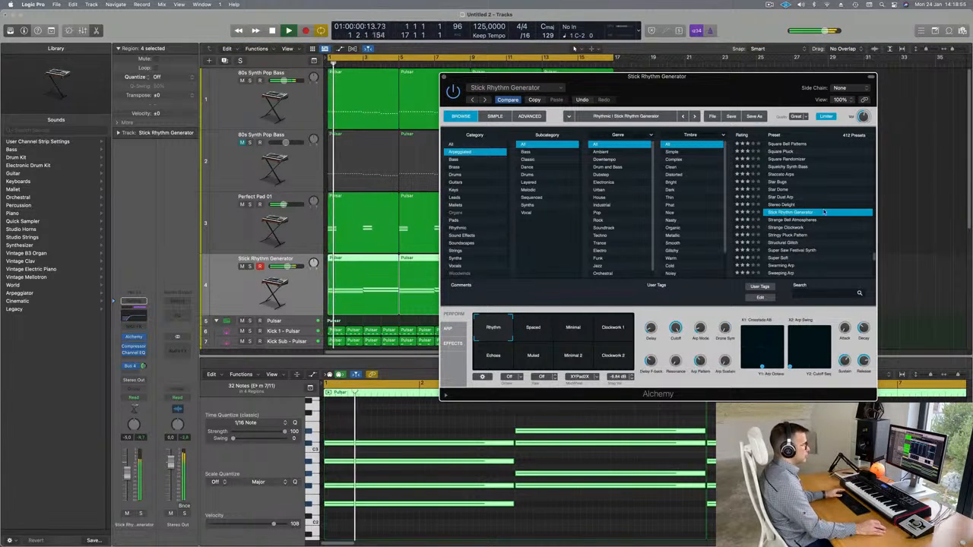
scroll(779, 201, up, 1)
click(777, 194)
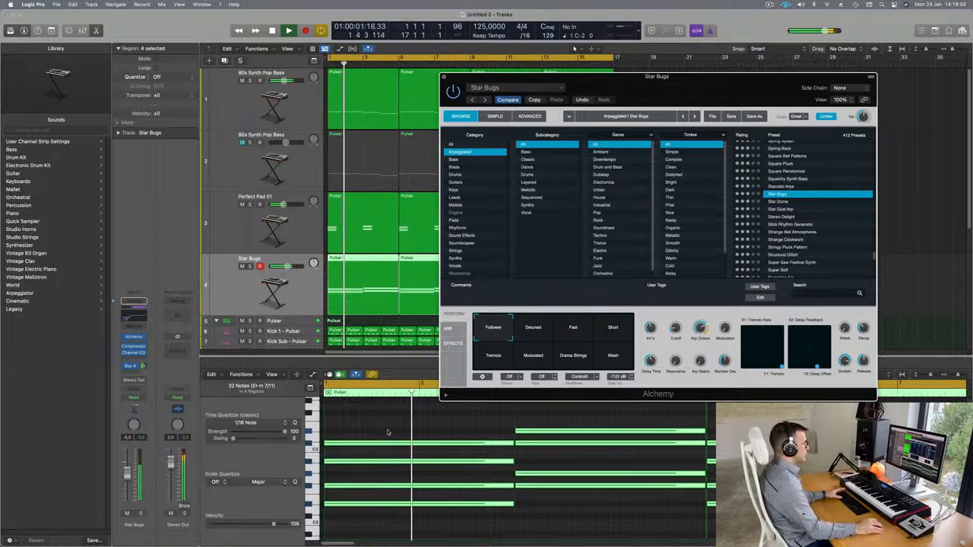
drag(127, 477, 127, 489)
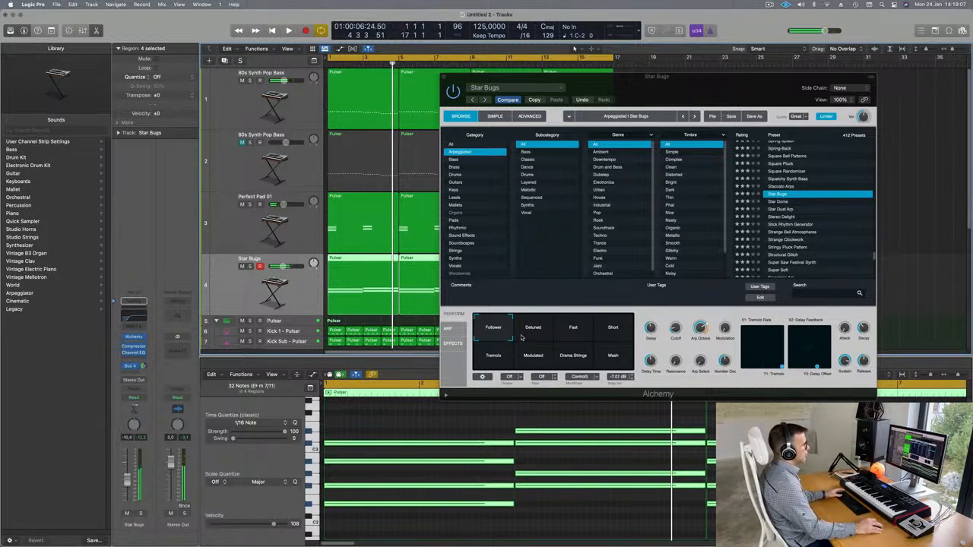
Step: Audition the Star Bugs performance snapshots from Detuned through Wash, and return to Follower
click(549, 333)
key(space)
click(587, 335)
key(space)
key(space)
click(625, 338)
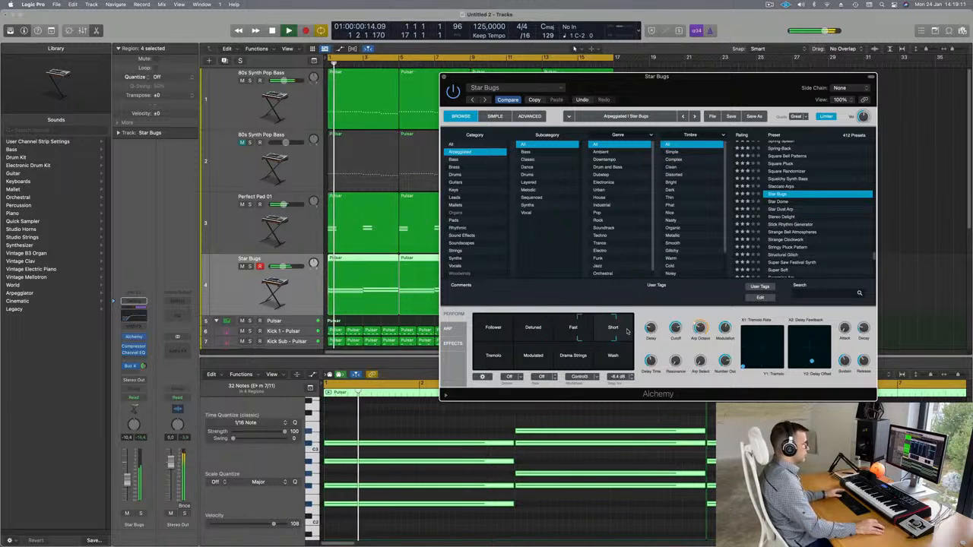
key(space)
key(space)
click(494, 362)
click(541, 365)
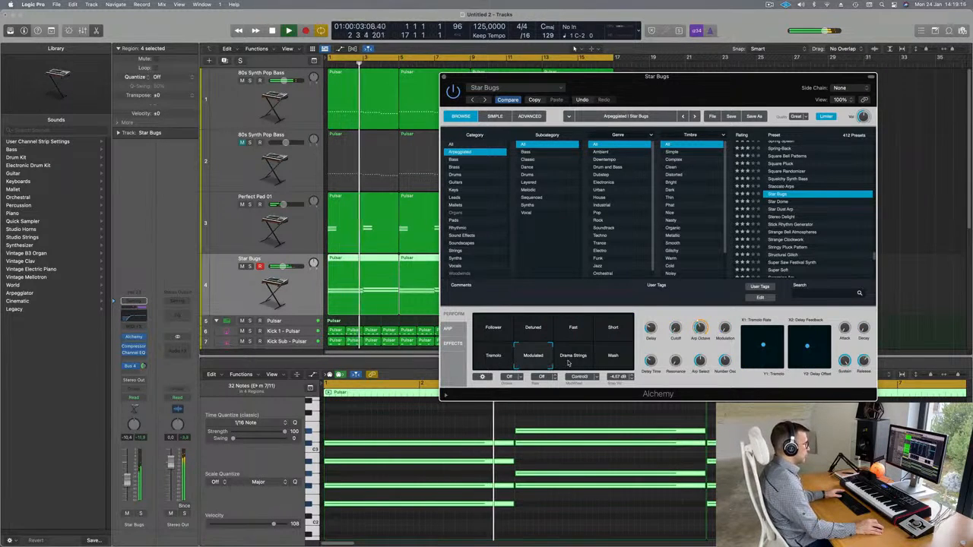
click(573, 357)
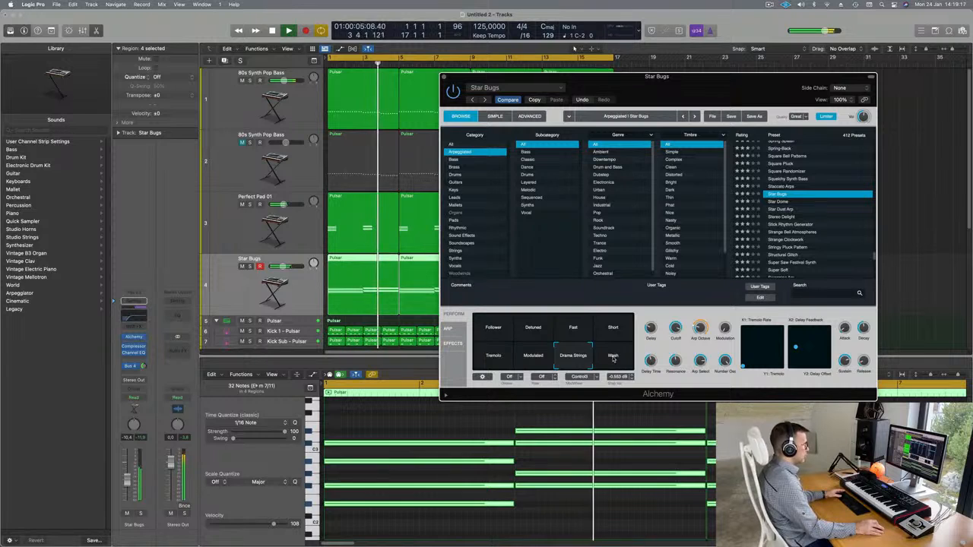
click(613, 356)
click(494, 327)
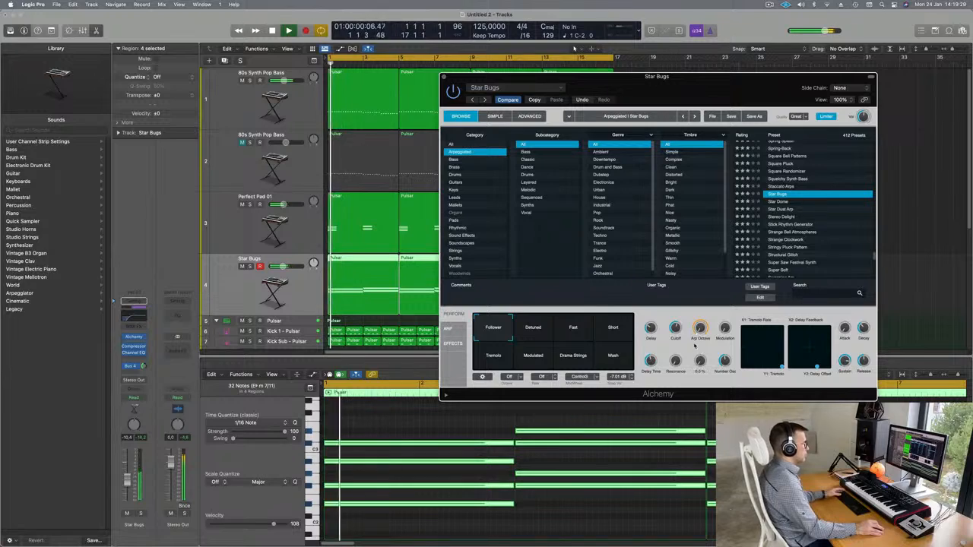
Step: Raise the Star Bugs track's fader slightly while the arrangement plays
drag(716, 77, 733, 63)
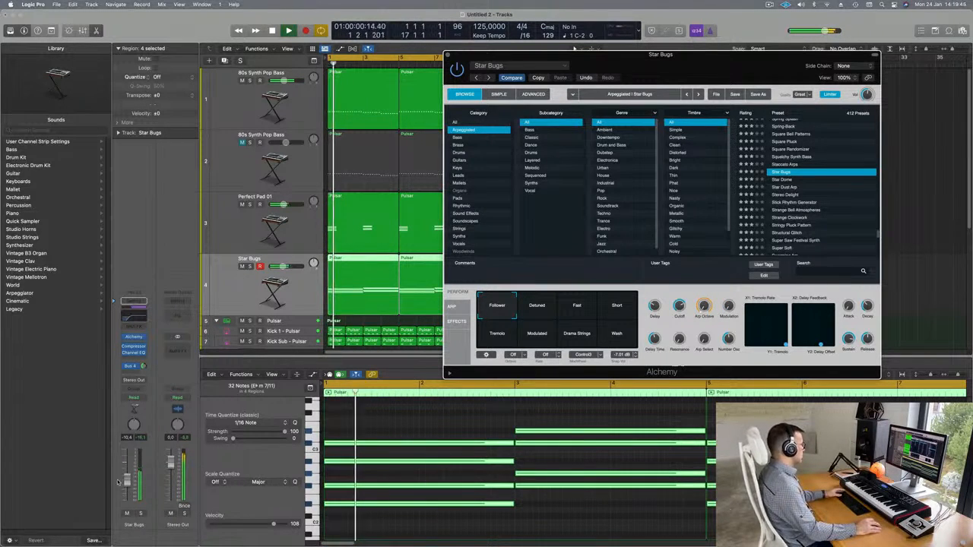
drag(129, 483, 129, 480)
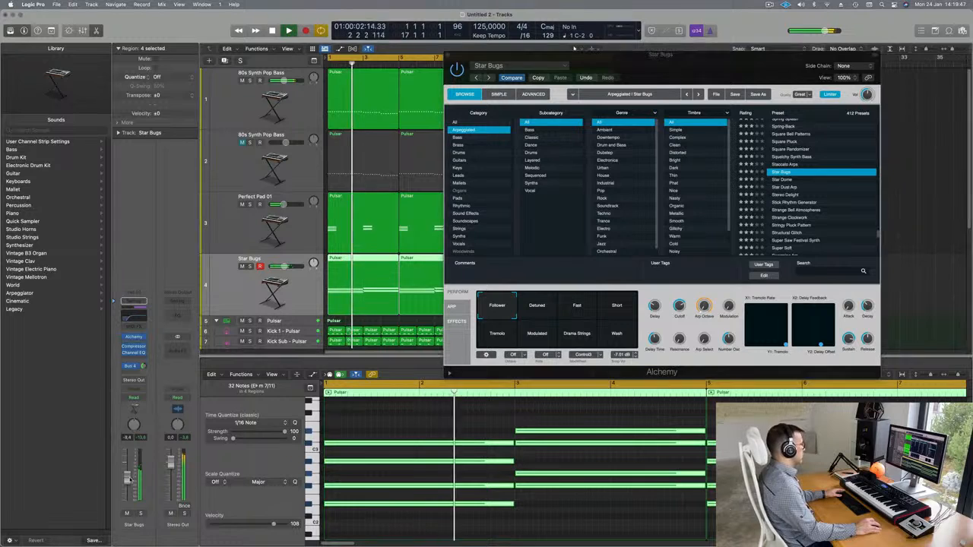
scroll(490, 456, down, 5)
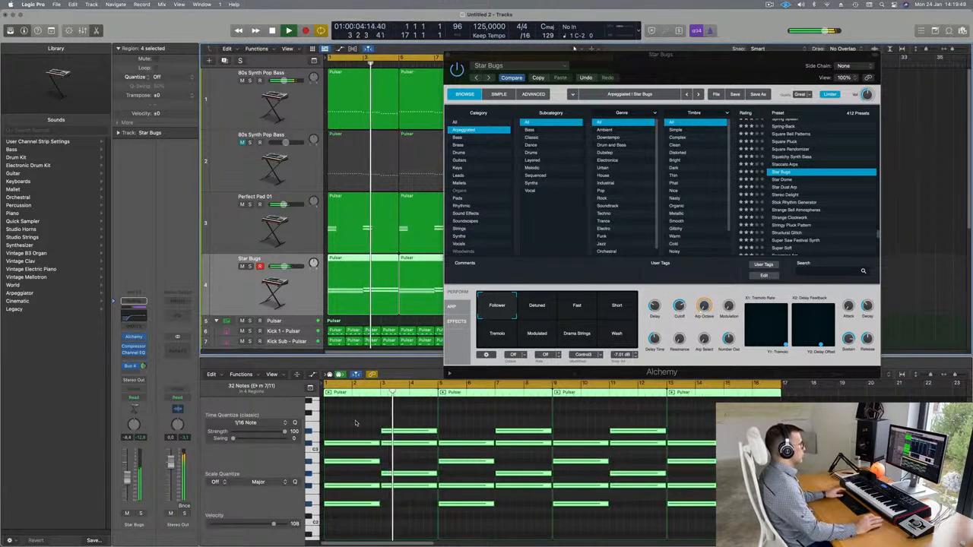
drag(684, 67, 709, 62)
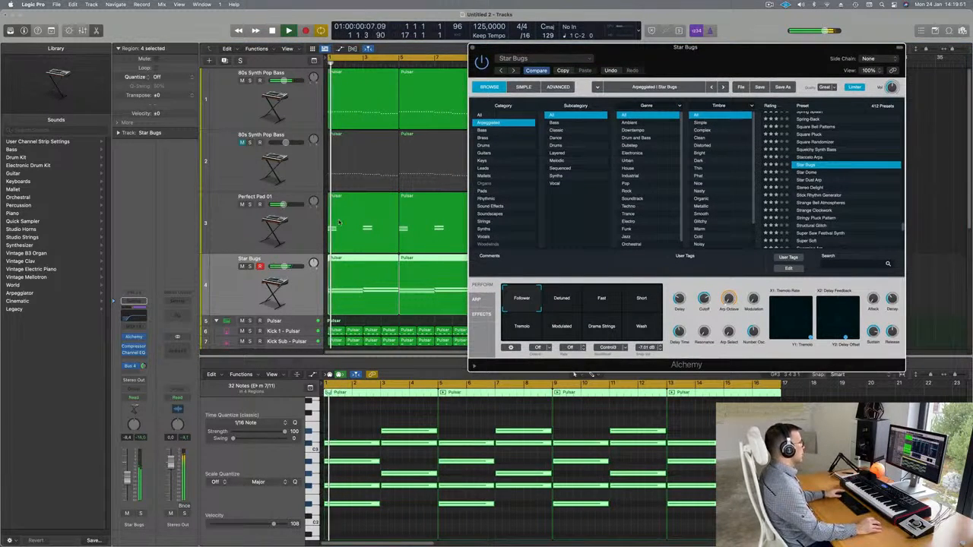
Step: Lower the Perfect Pad 01 track's fader to about -16 dB and listen to the balance
click(288, 226)
key(space)
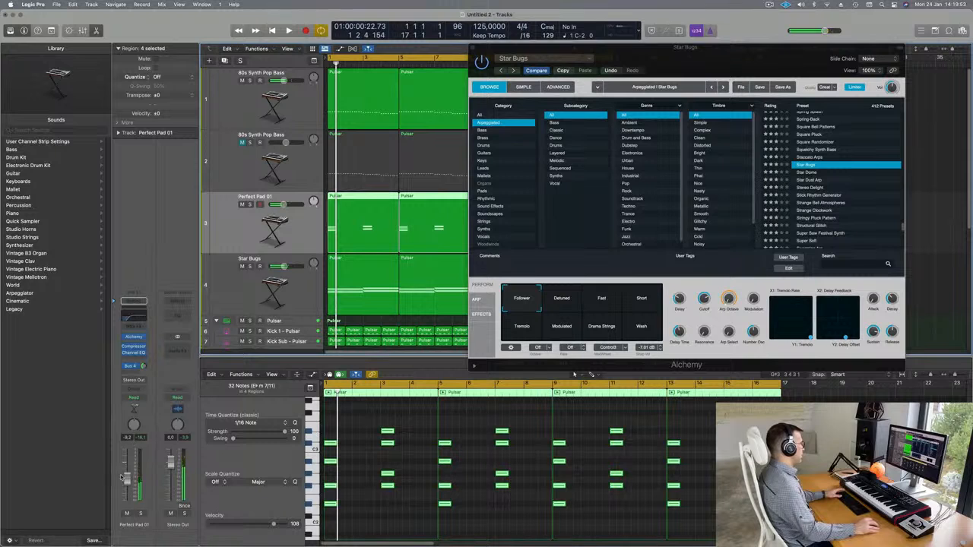
key(space)
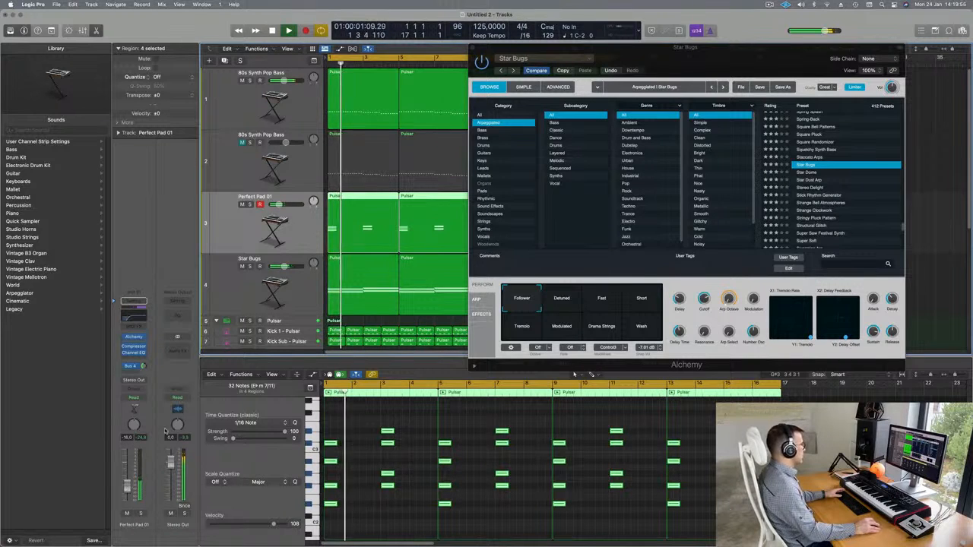
Step: Raise the low-cut frequency in the Star Bugs track's Channel EQ to between 400 and 500 Hz
key(Down)
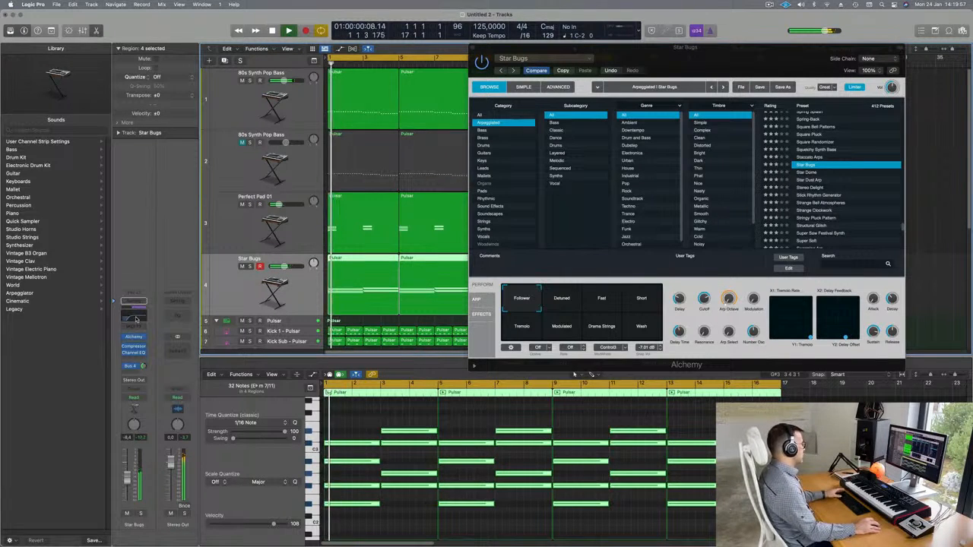
click(133, 316)
drag(521, 267, 594, 265)
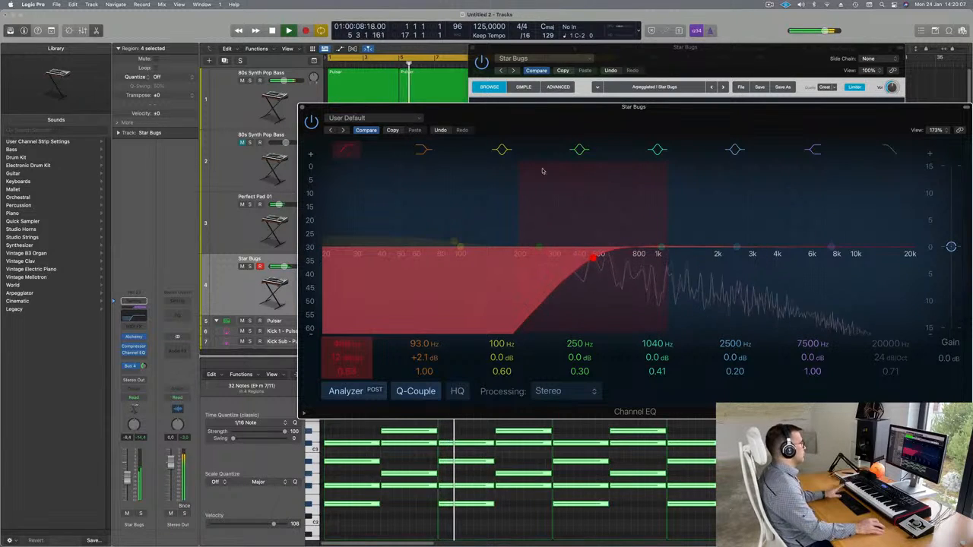
key(Return)
click(302, 107)
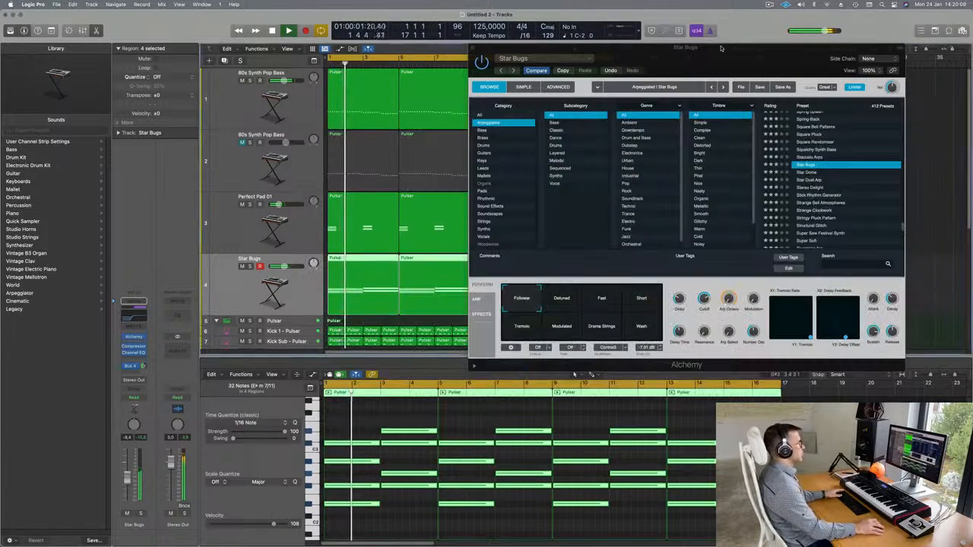
Step: Close the Alchemy editor and adjust the Star Bugs track's Bus 4 reverb send during playback
drag(706, 56, 497, 99)
click(262, 90)
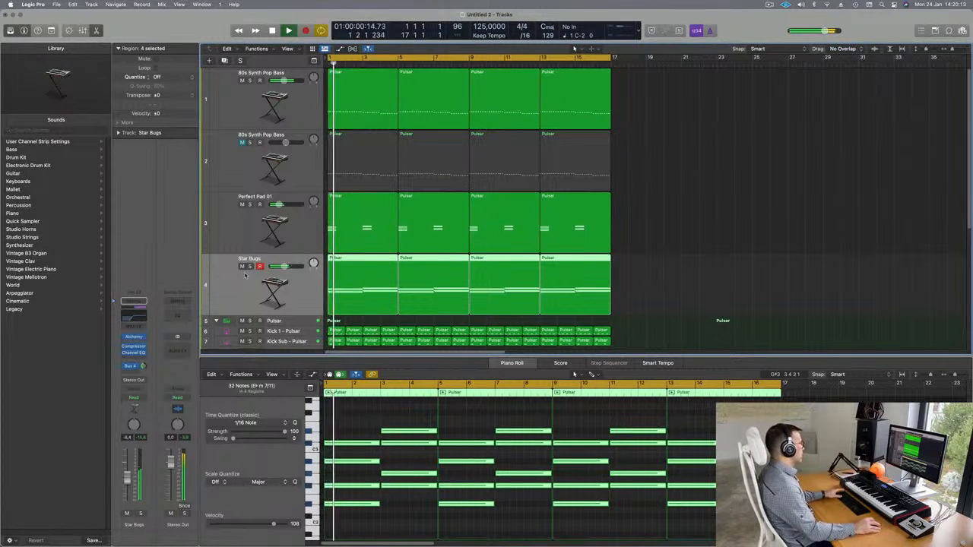
key(space)
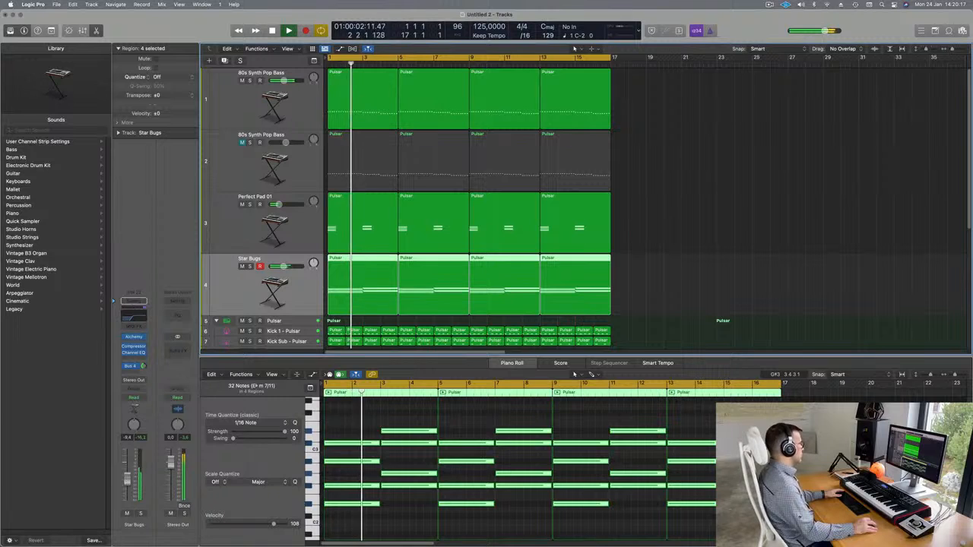
drag(144, 367, 144, 364)
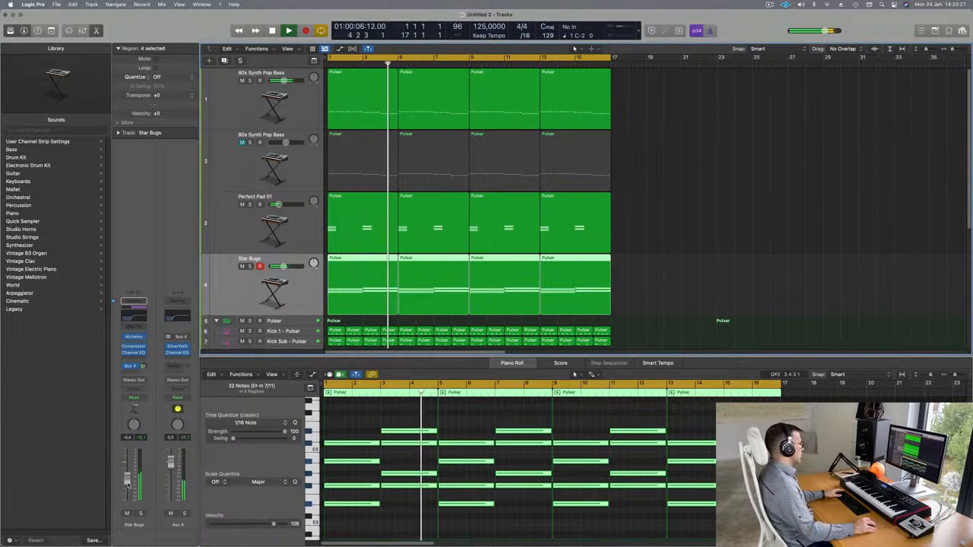
key(Return)
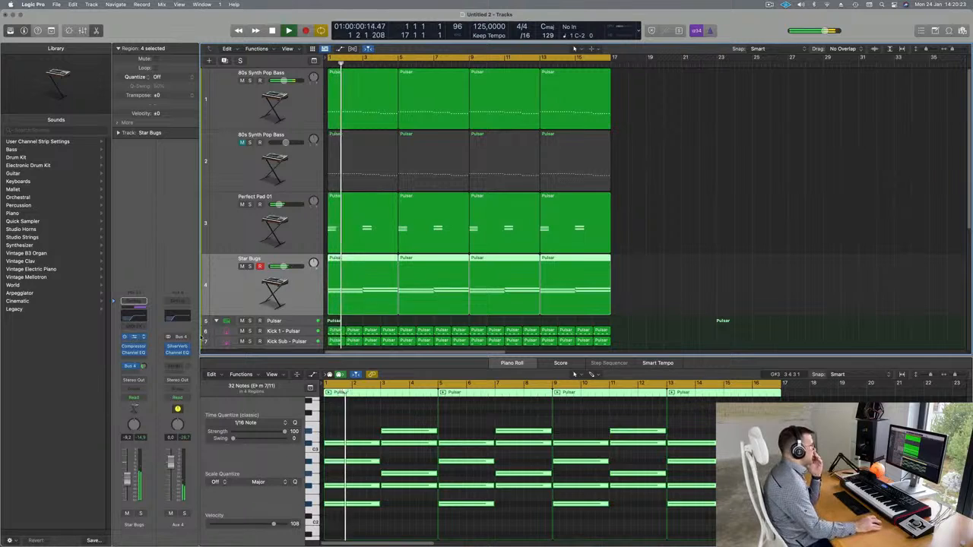
Step: Review the Star Bugs sound in Alchemy and compare the track soloed and in the full mix
click(134, 337)
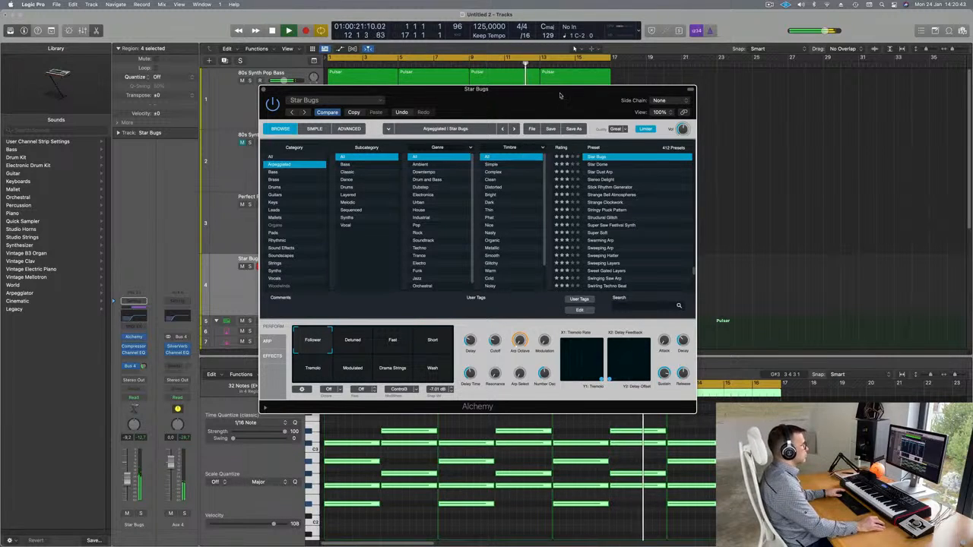
drag(563, 92, 691, 82)
click(140, 515)
click(140, 514)
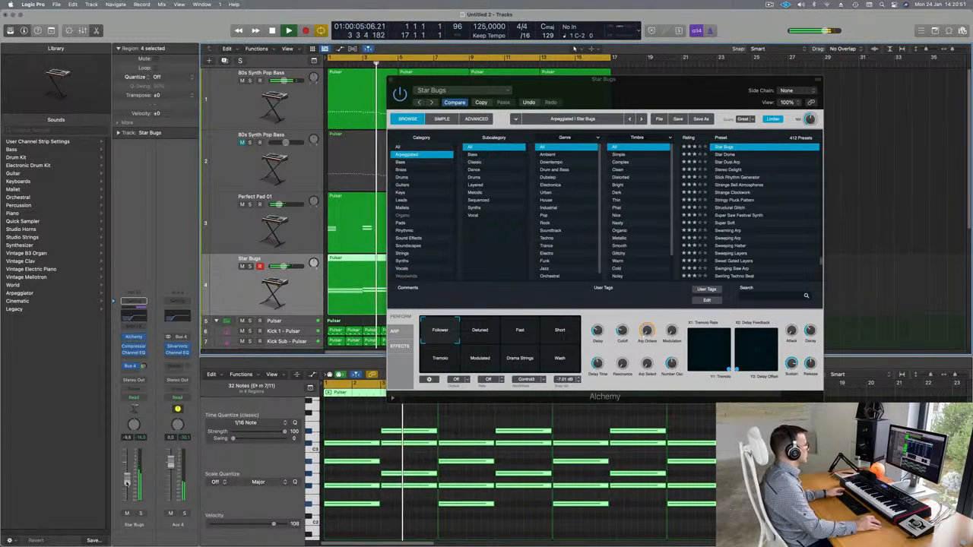
drag(476, 85, 370, 216)
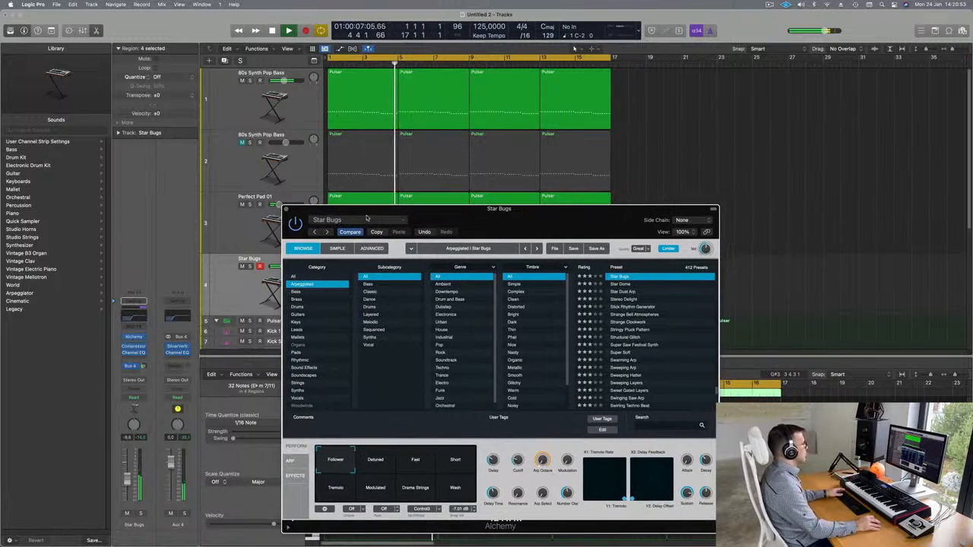
Step: Raise the Perfect Pad 01 fader to about -9.4 dB and set its Channel EQ low cut to 138 Hz
click(250, 220)
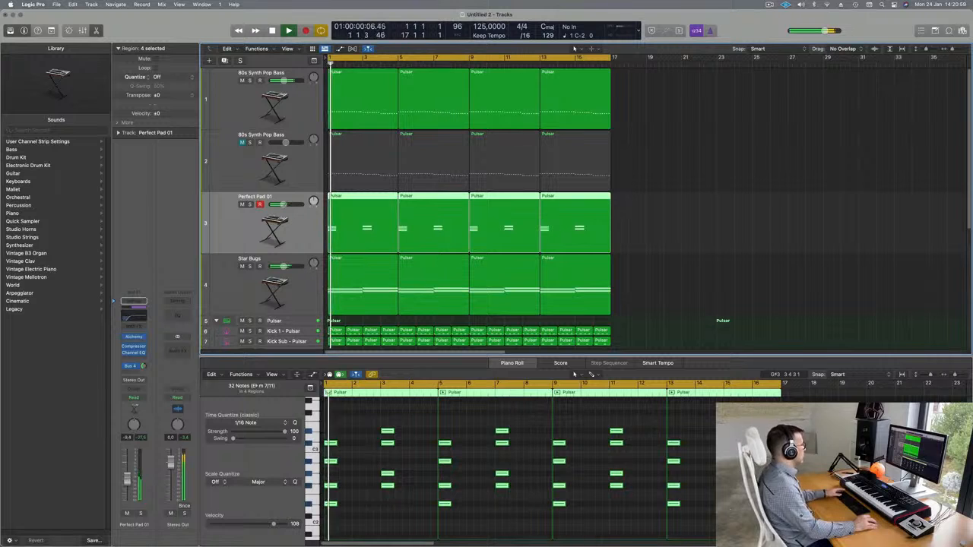
click(133, 312)
drag(501, 260, 489, 256)
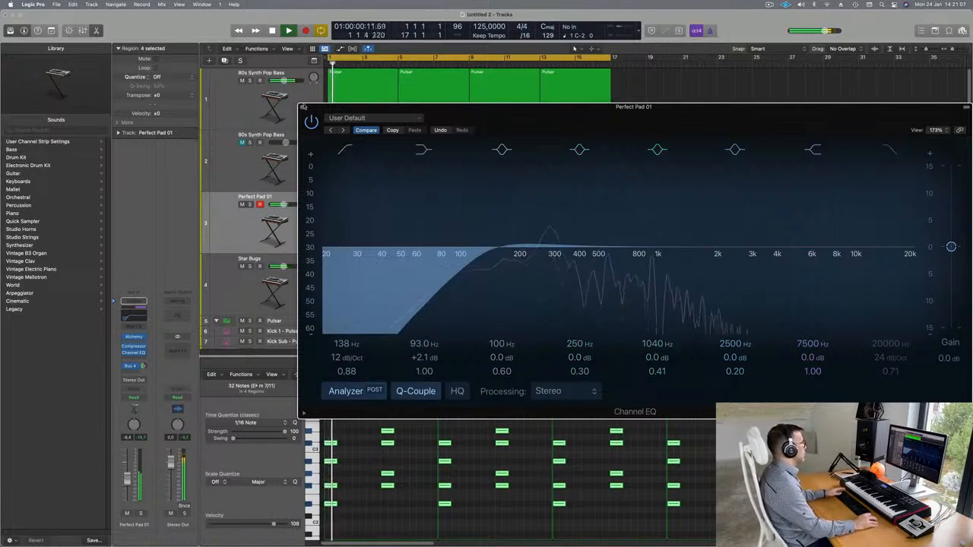
Step: Close the Perfect Pad 01 Channel EQ and review the full track arrangement during playback
key(super+w)
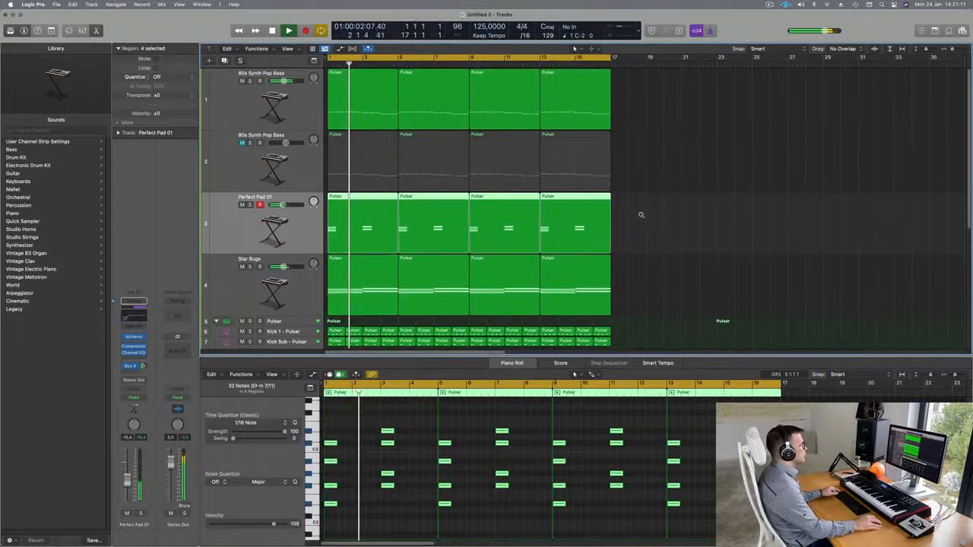
scroll(662, 221, down, 5)
click(297, 86)
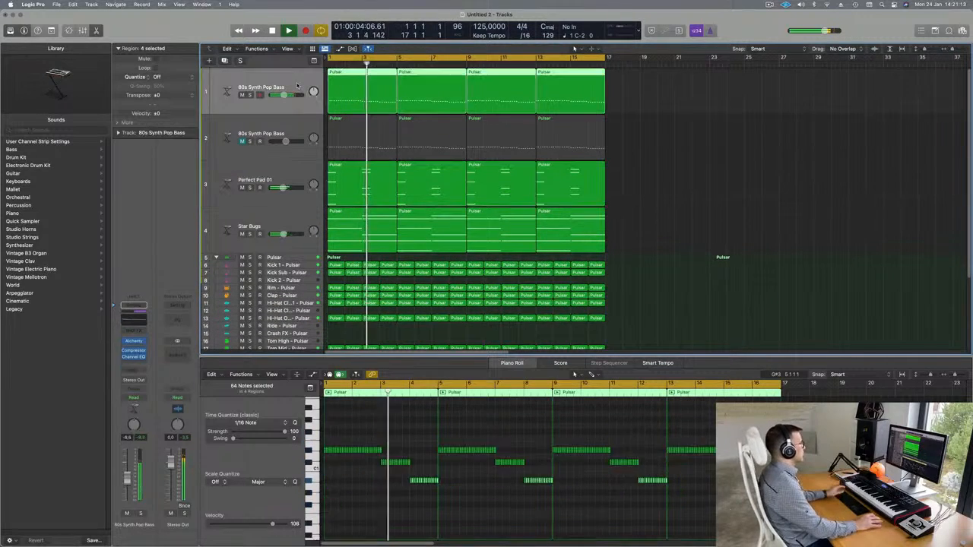
click(695, 184)
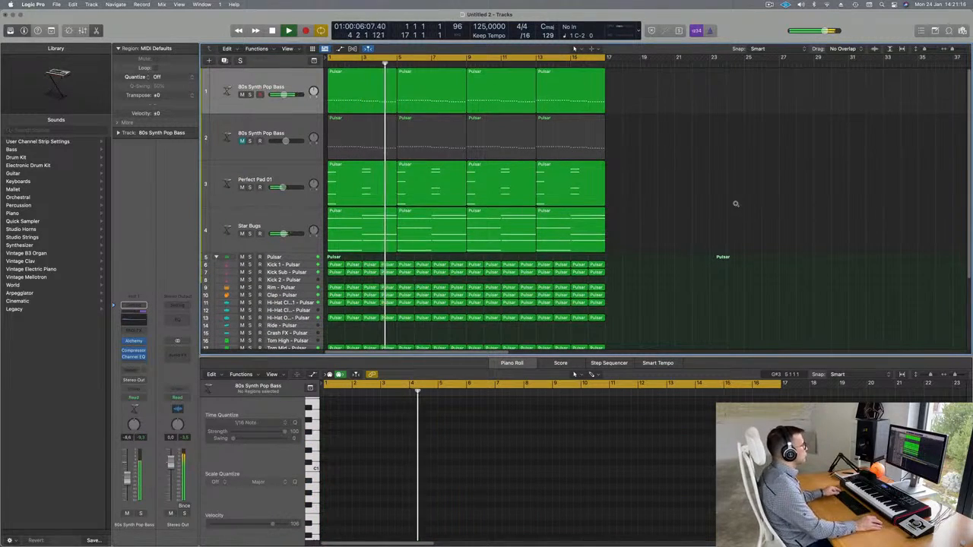
scroll(805, 206, up, 4)
scroll(734, 222, down, 4)
scroll(734, 223, down, 3)
scroll(735, 223, up, 3)
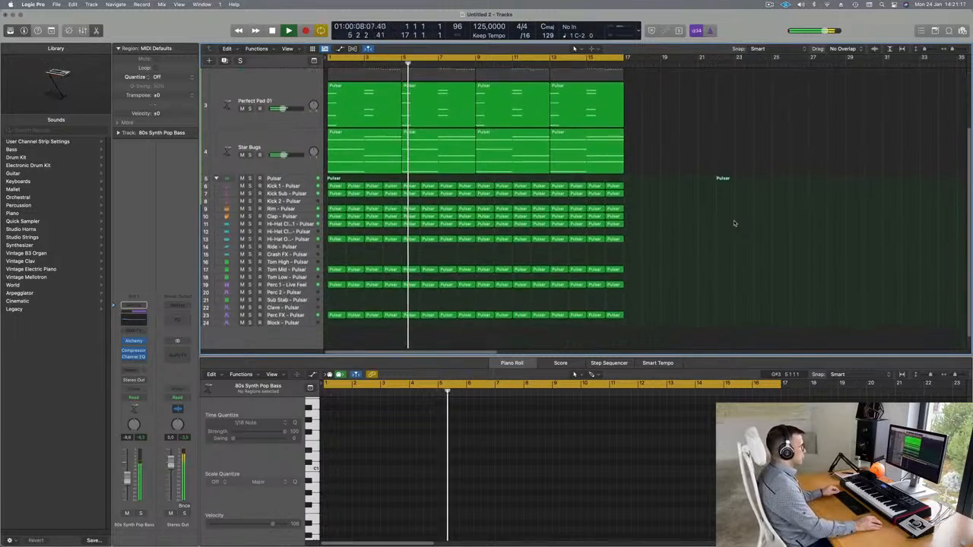
scroll(727, 194, down, 1)
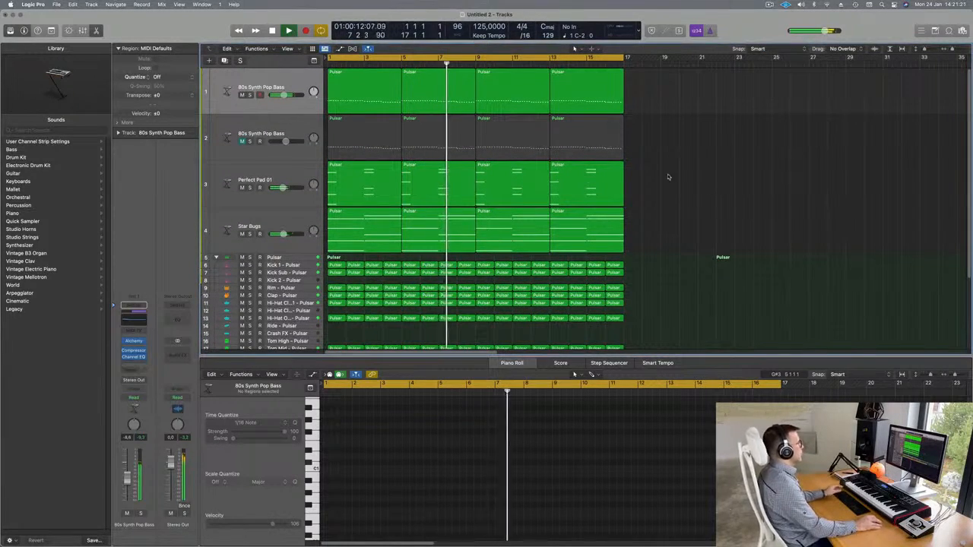
Step: Transpose all notes on the muted second 80s Synth Pop Bass track up one octave and unmute the track
click(257, 133)
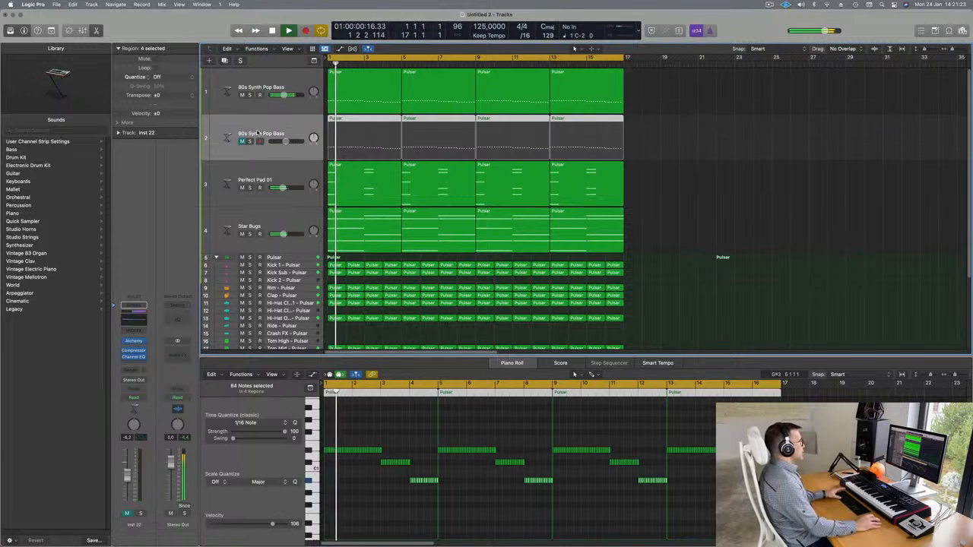
scroll(504, 512, up, 8)
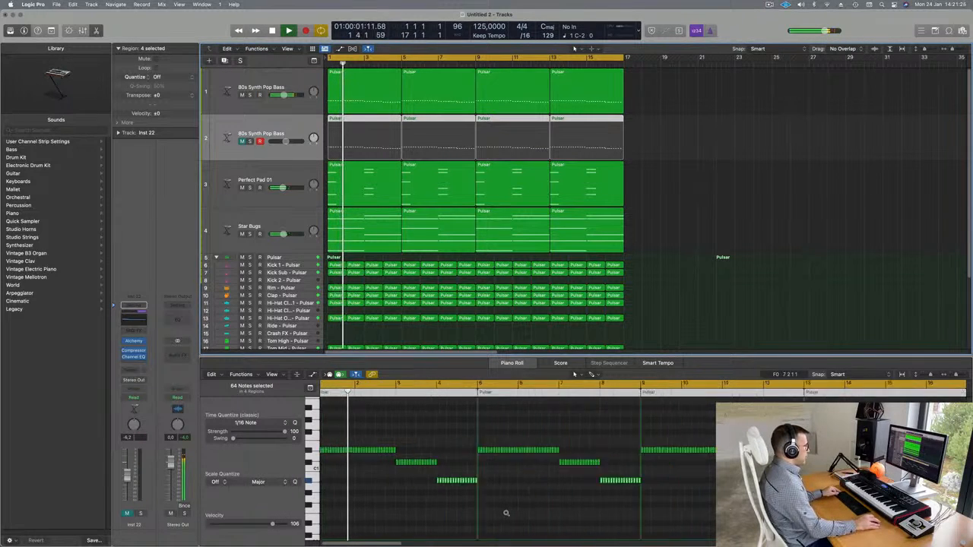
scroll(505, 513, up, 3)
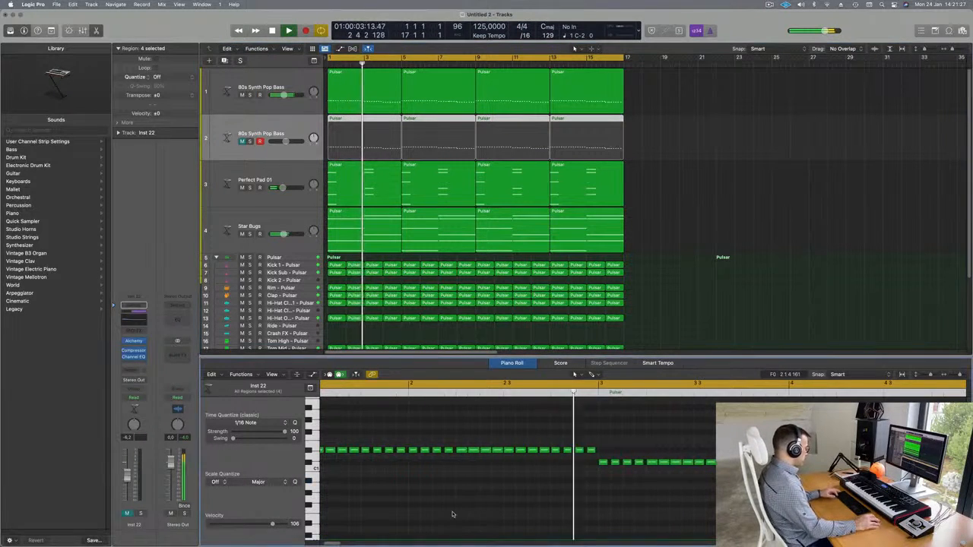
key(alt+shift+Up)
key(space)
click(243, 142)
key(space)
key(space)
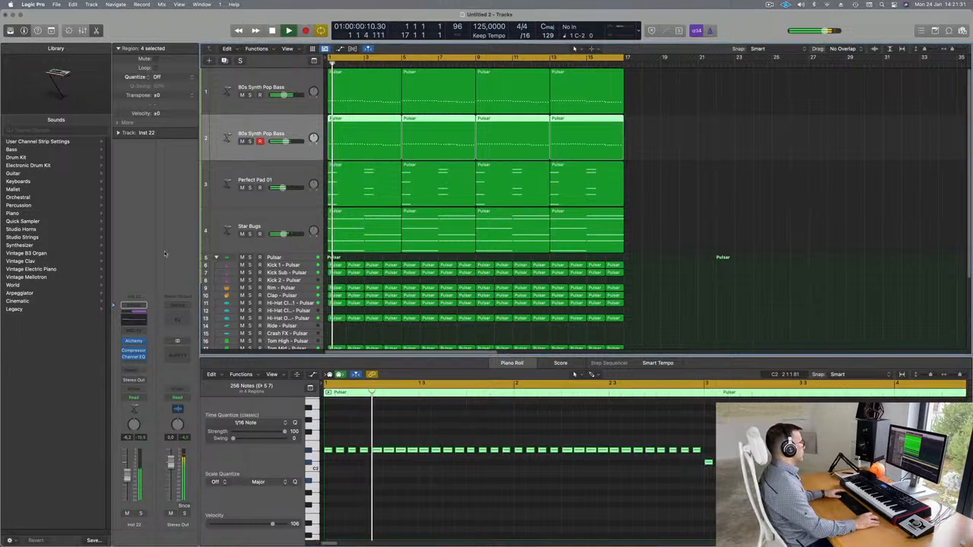
Step: Open the second bass track's Alchemy and filter its presets to all categories with the Plucked subcategory
click(134, 341)
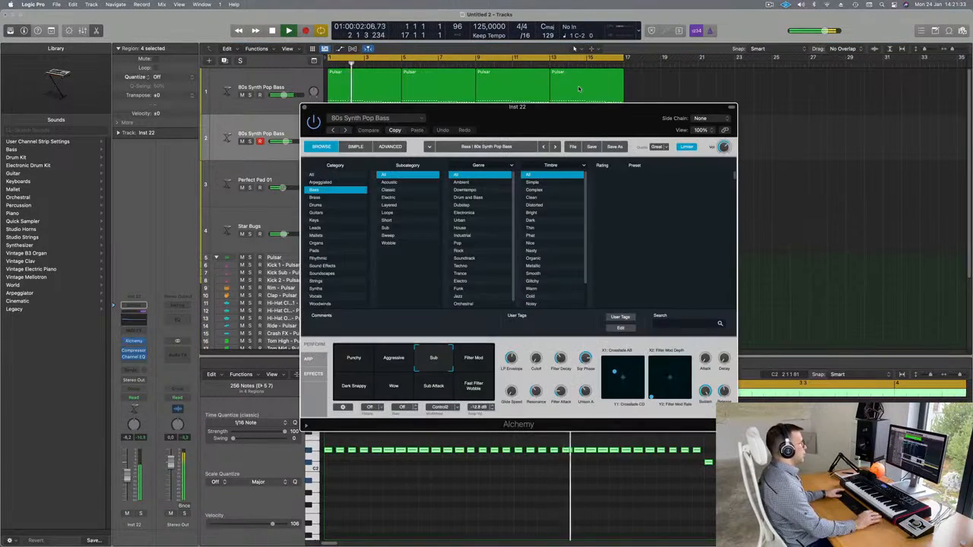
drag(556, 120, 608, 116)
key(space)
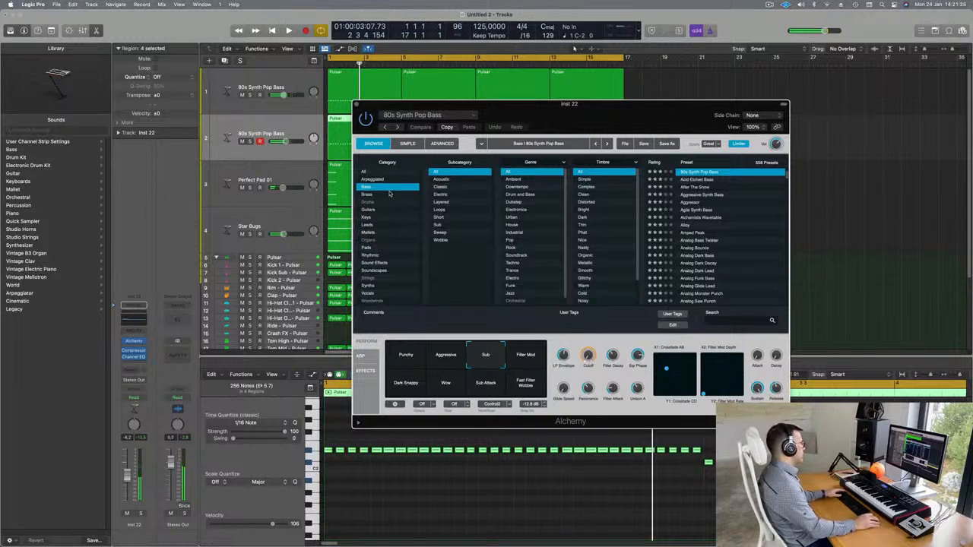
key(space)
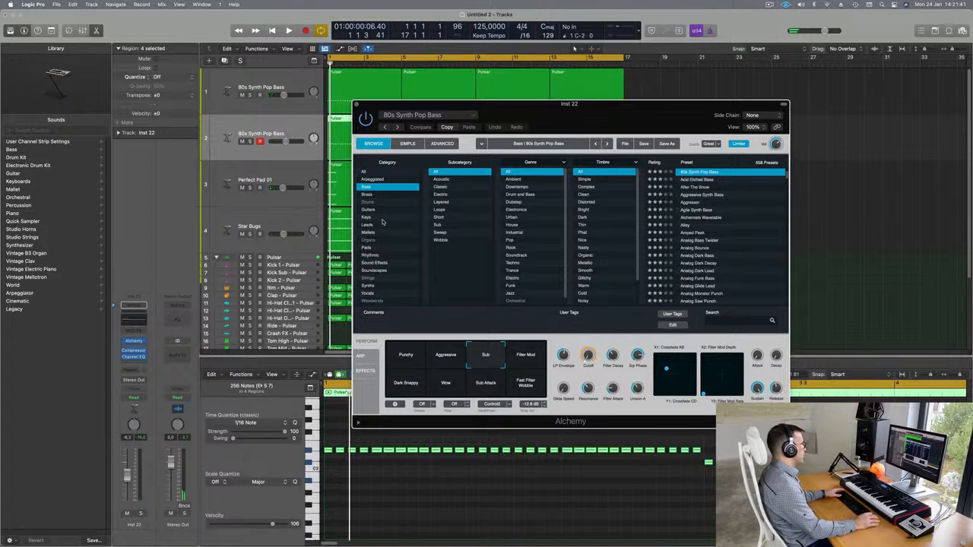
key(space)
click(371, 172)
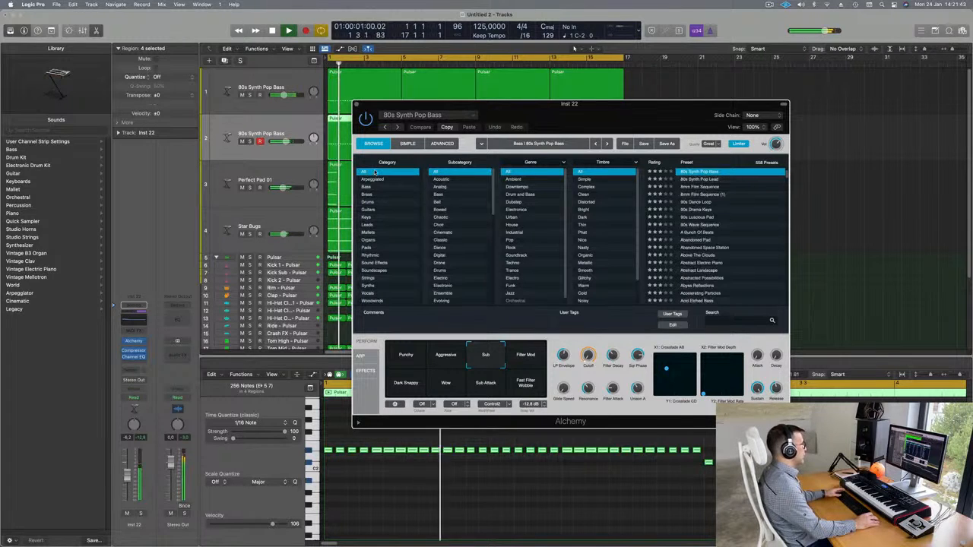
scroll(457, 222, down, 5)
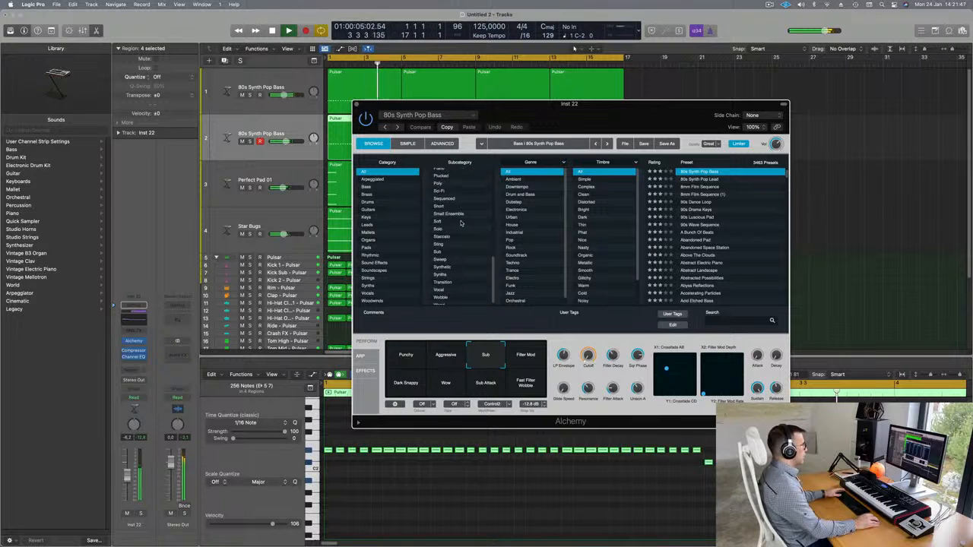
click(441, 177)
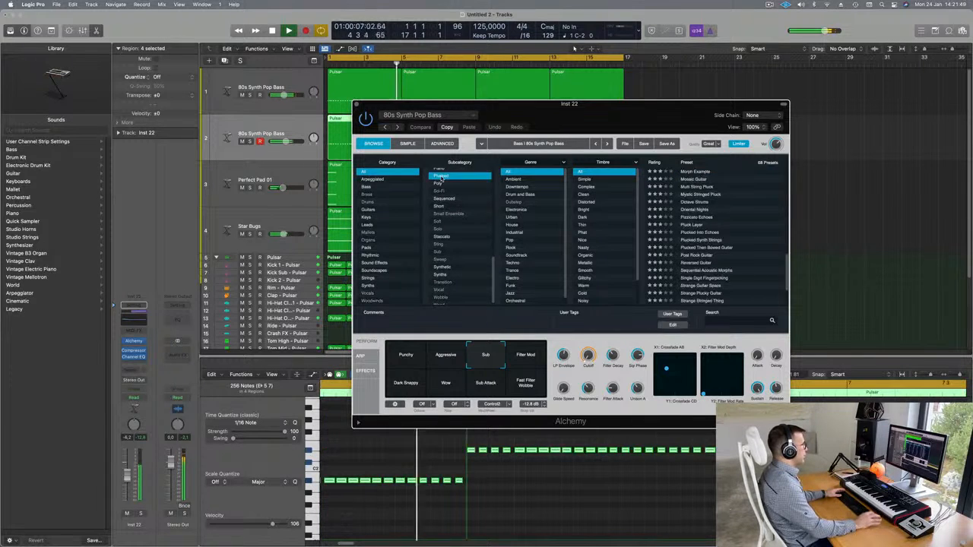
drag(625, 111, 599, 111)
scroll(722, 218, up, 8)
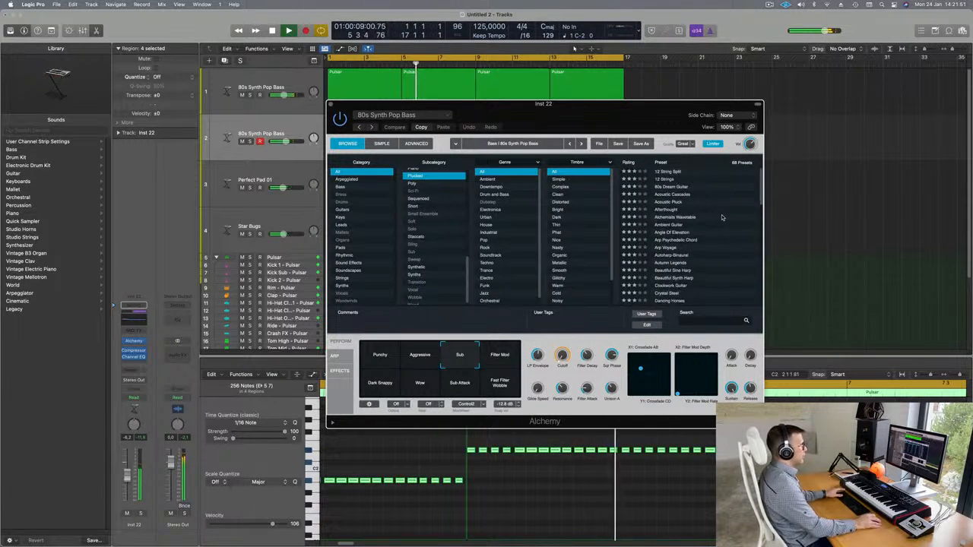
Step: Load the 12 String Split preset on the second bass track and audition it in the mix from the start
drag(562, 116, 598, 153)
key(Down)
key(space)
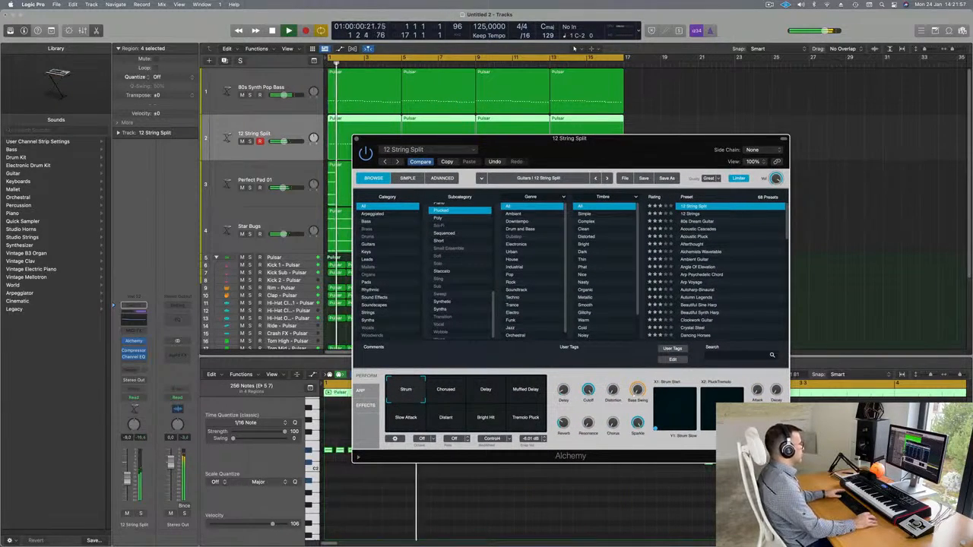
click(138, 478)
key(Return)
Step: Try the Acoustic Cascades preset with its Warm Pad variation and lower the track's fader to -10.0 dB
click(644, 144)
key(Down)
key(Down)
key(Down)
drag(644, 146, 681, 128)
drag(127, 478, 128, 480)
key(Return)
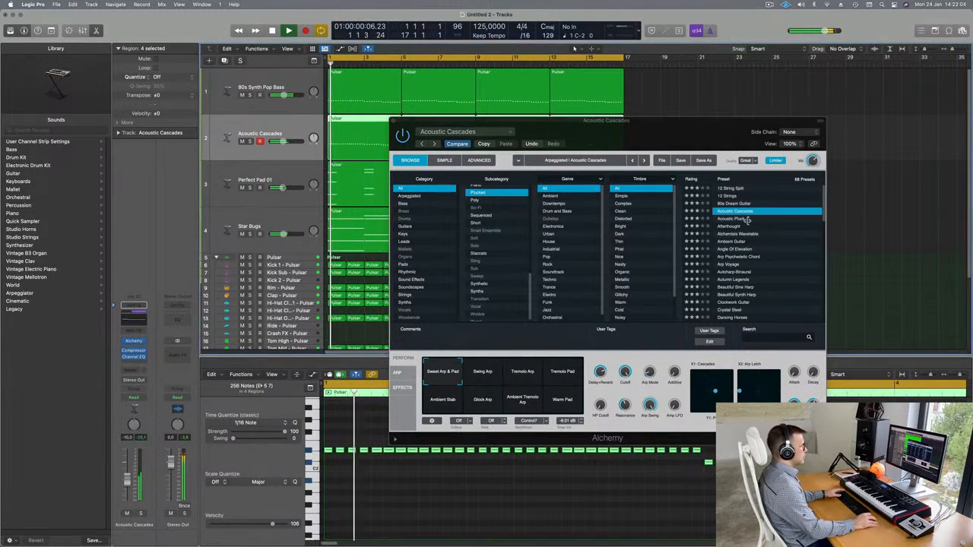
click(525, 370)
click(563, 407)
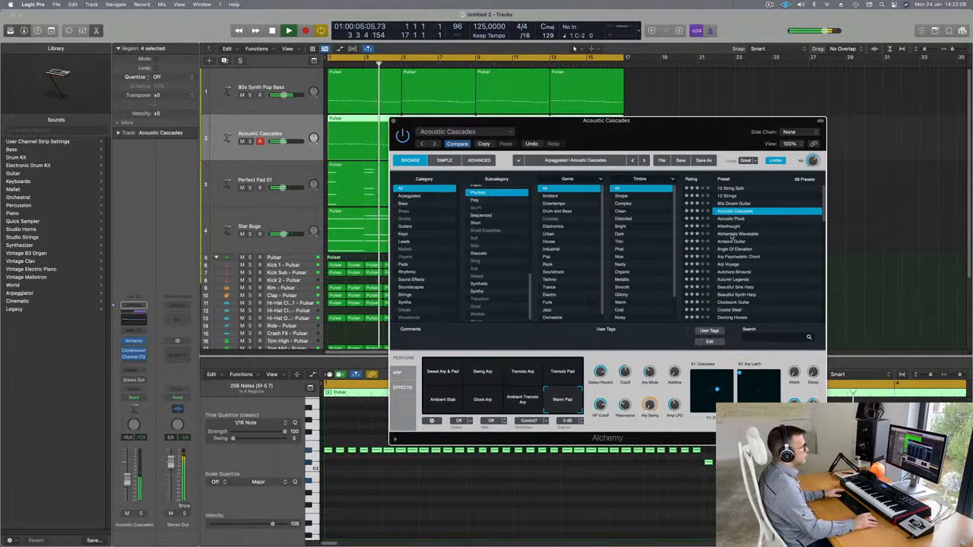
Step: Audition the Alchemists Wavetable, Angle Of Elevation and Autoharp-Binaural presets and lower the track's fader to -15.0 dB
click(732, 234)
key(Return)
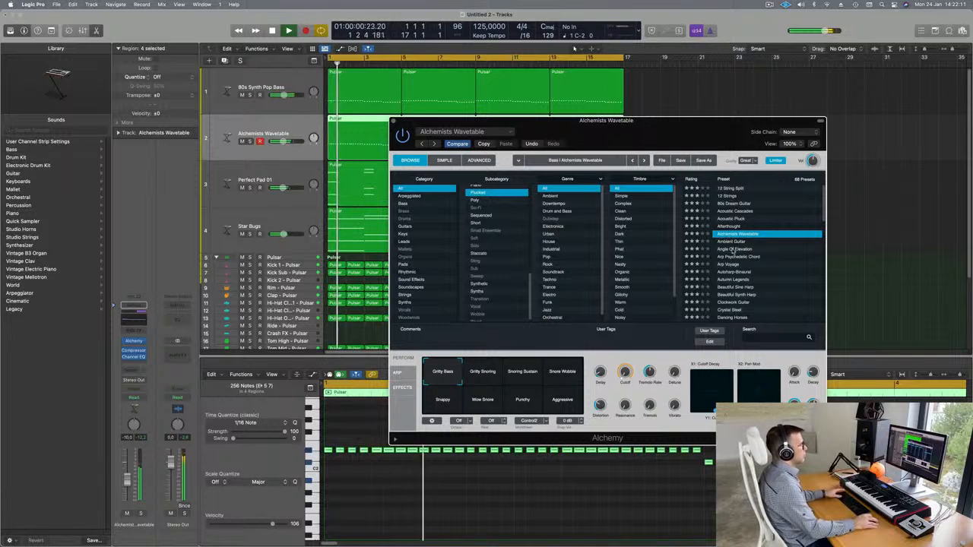
click(733, 249)
drag(679, 136, 712, 64)
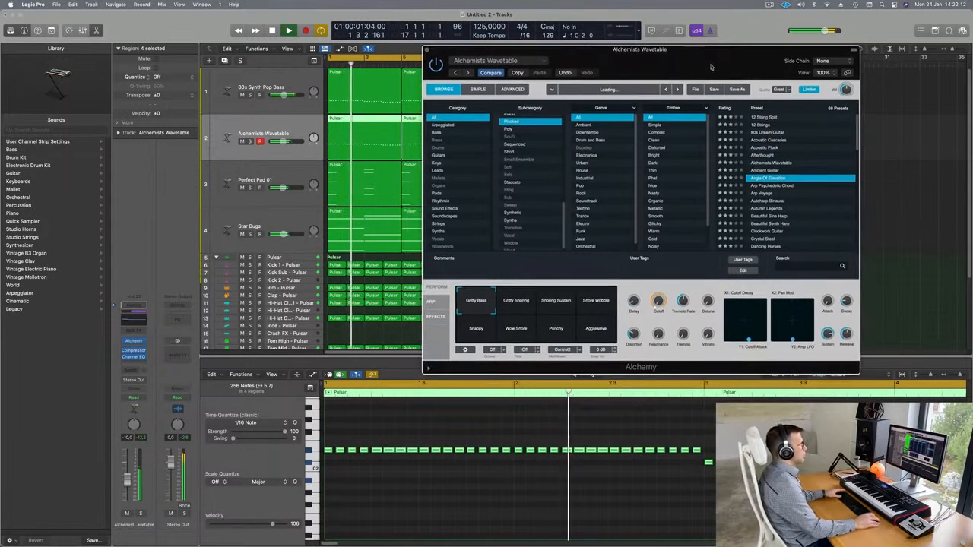
click(769, 201)
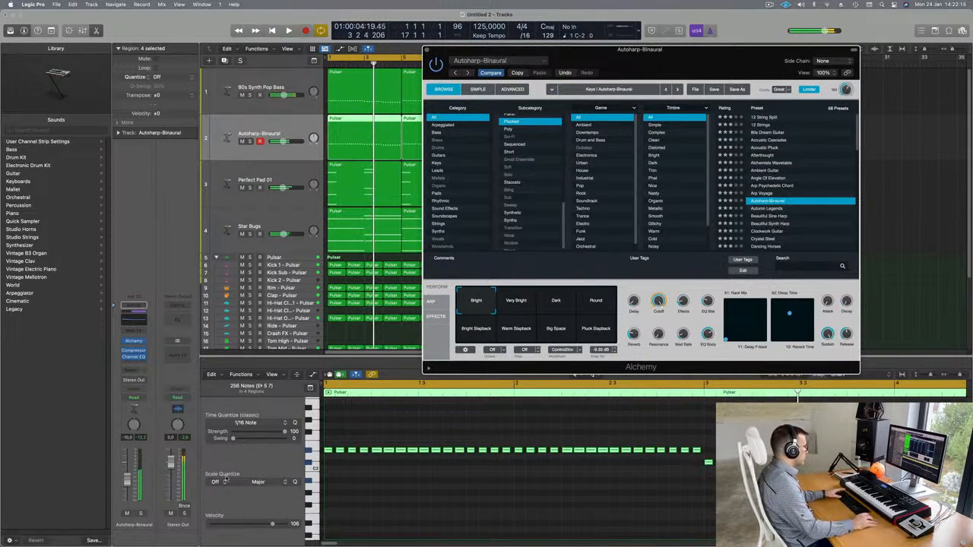
key(space)
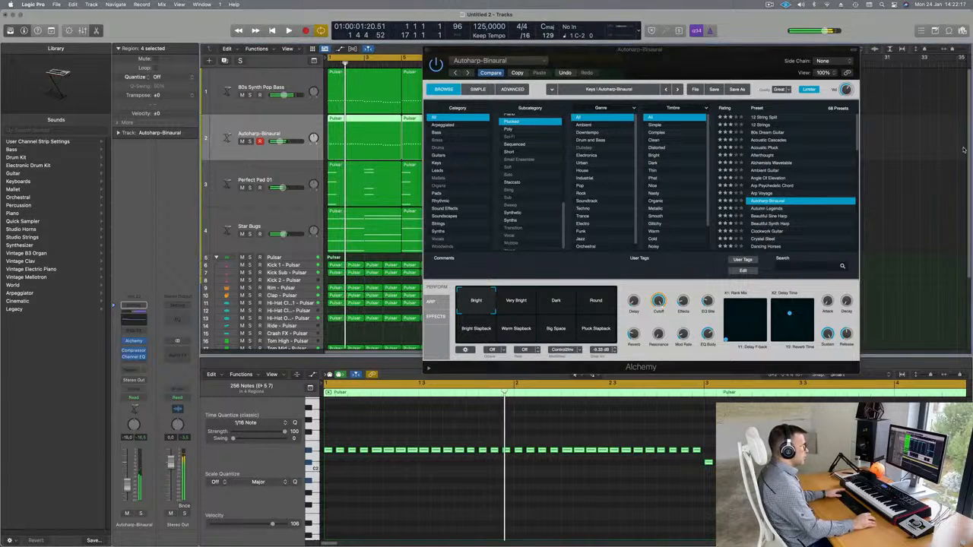
Step: Audition the Clockwork Guitar preset, replace it with Drifting Guitar Riff and solo the track
click(757, 233)
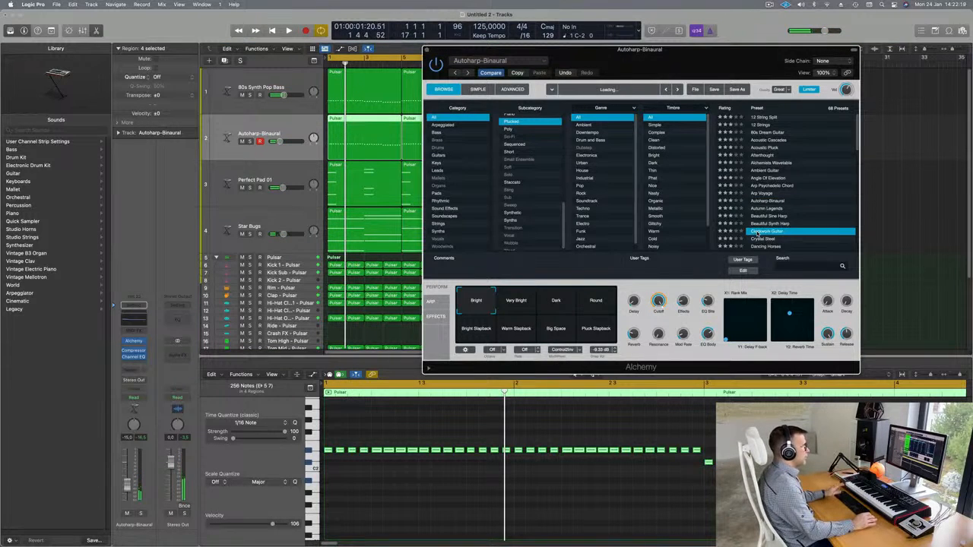
key(space)
scroll(799, 222, down, 3)
scroll(811, 218, down, 3)
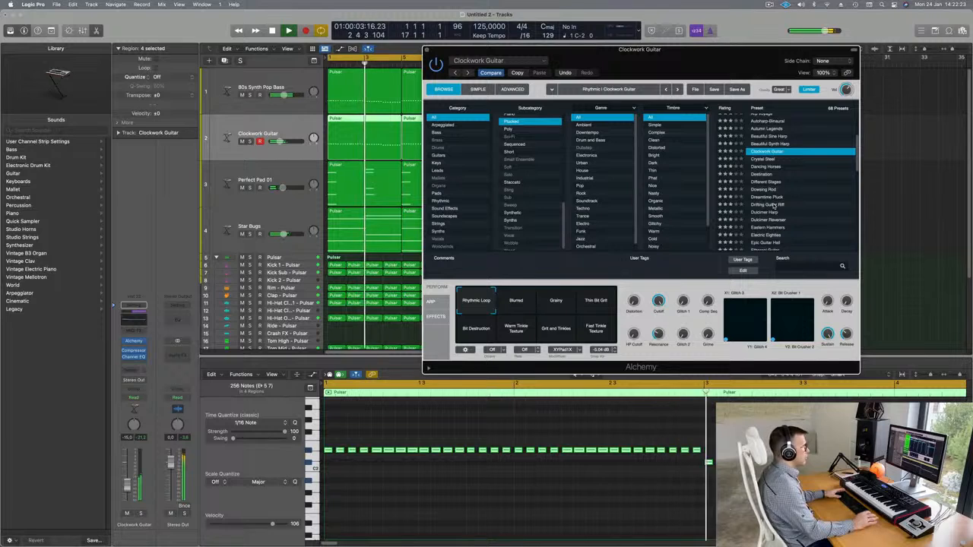
click(774, 205)
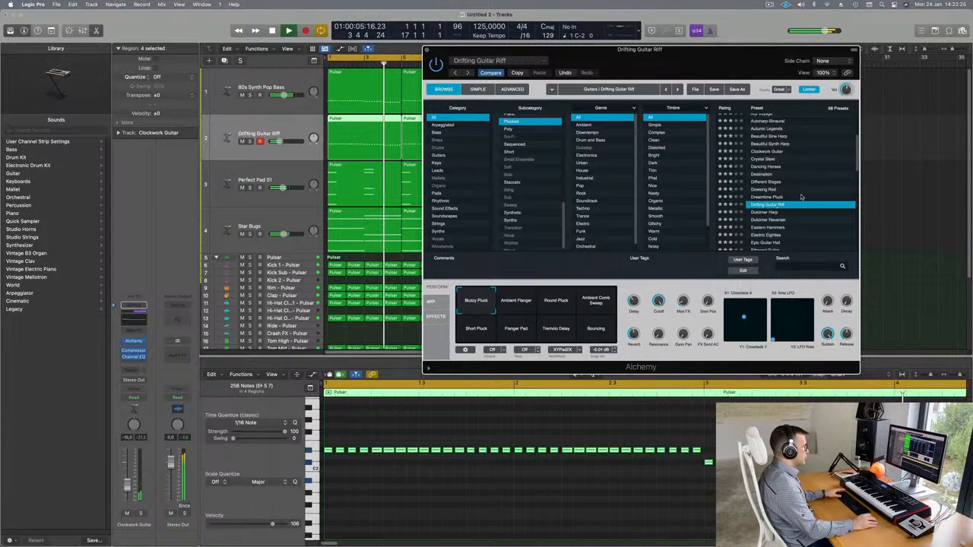
key(s)
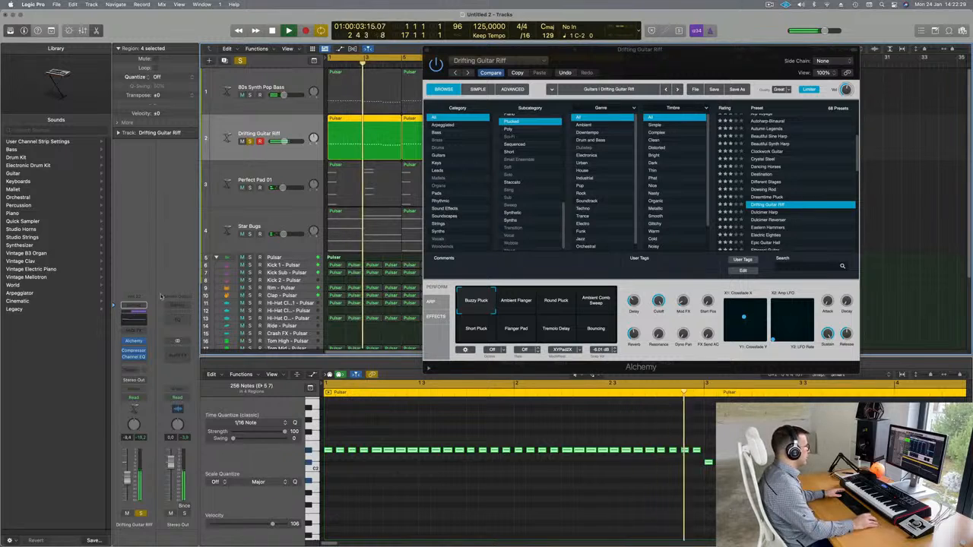
Step: Audition the plucked presets Epic Guitar Hall and Guitar Avant-Garde on track 2
scroll(783, 205, down, 3)
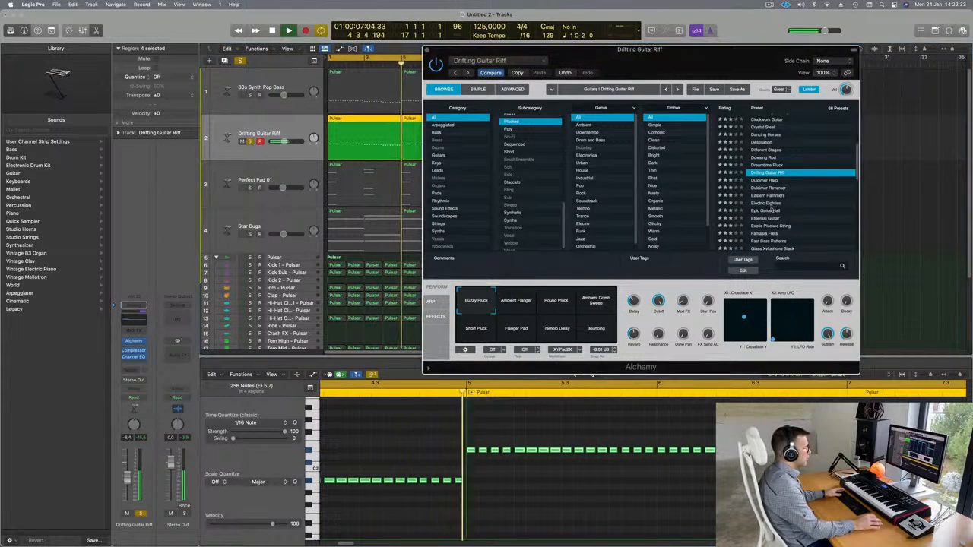
click(774, 211)
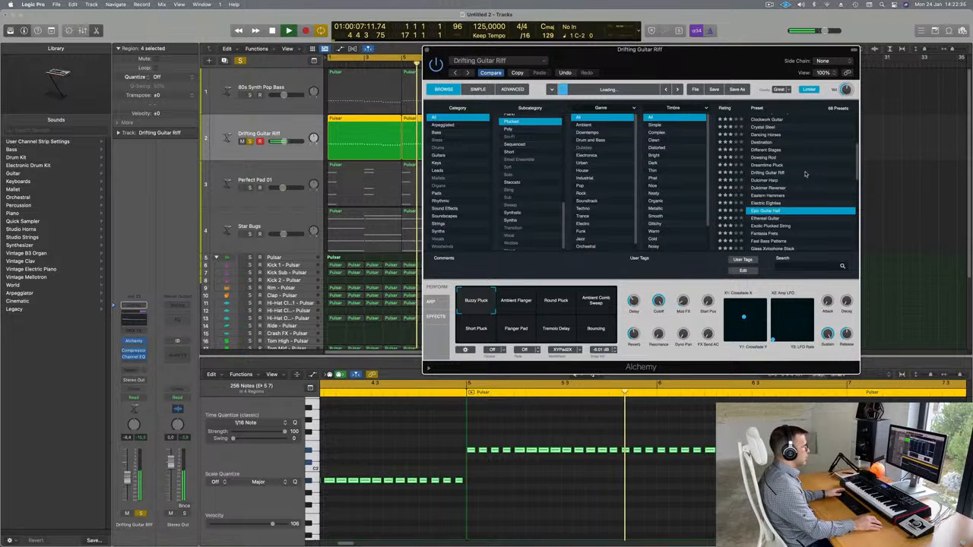
scroll(814, 179, down, 5)
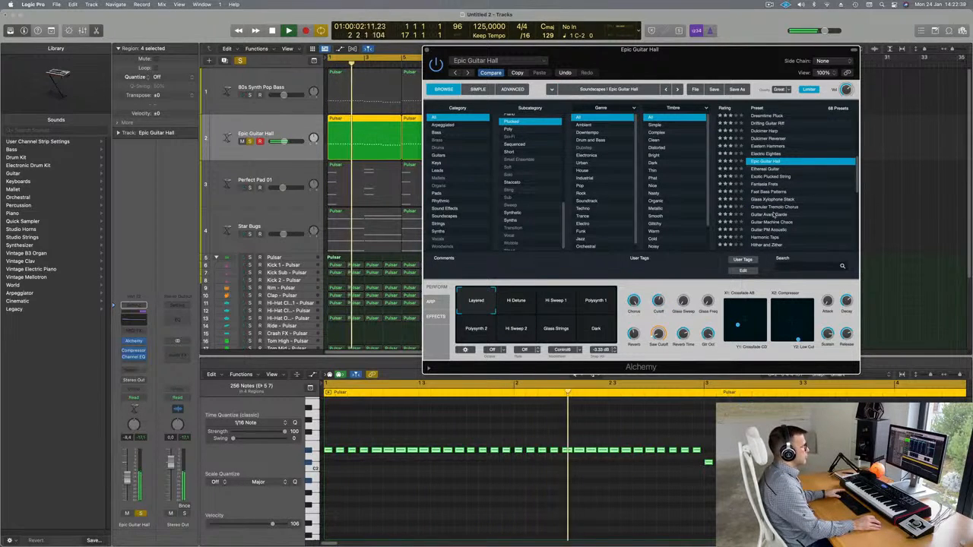
click(795, 214)
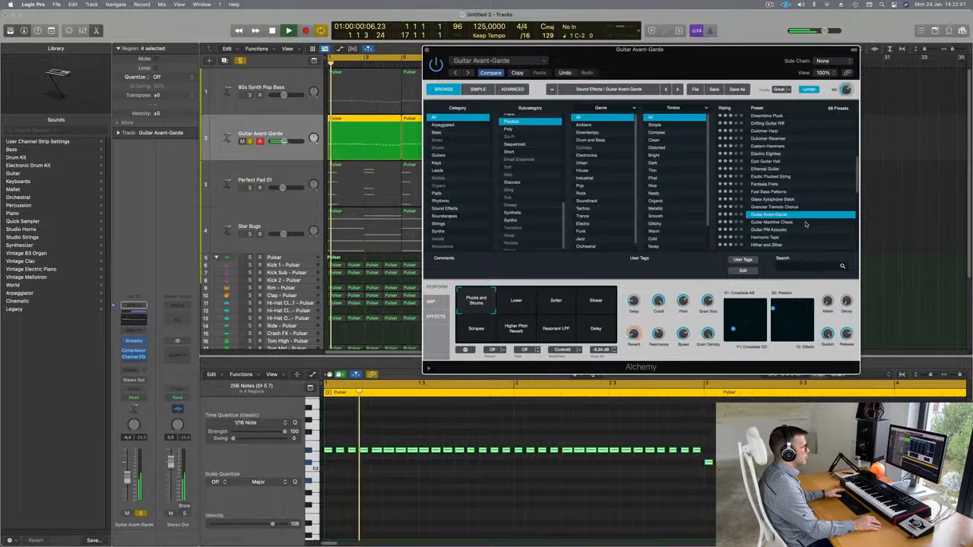
scroll(813, 190, down, 8)
scroll(807, 220, down, 3)
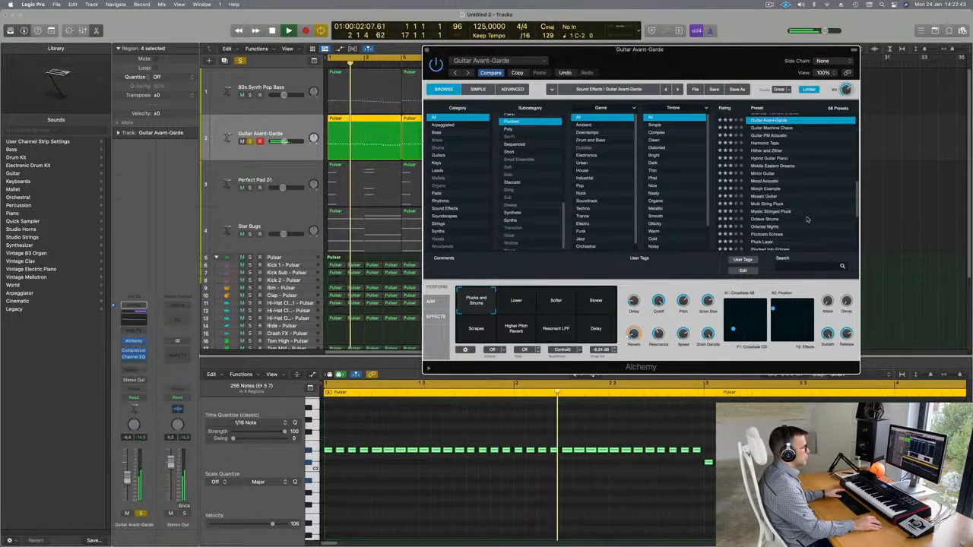
Step: Try the Mosaic Guitar and Oriental Nights presets, and load Pluck Layer as the sound of track 2
click(768, 181)
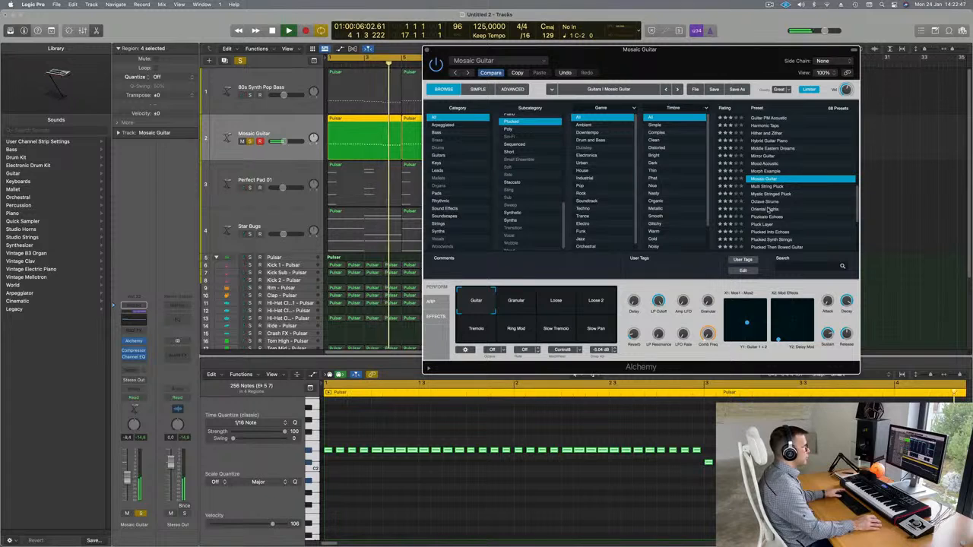
click(768, 209)
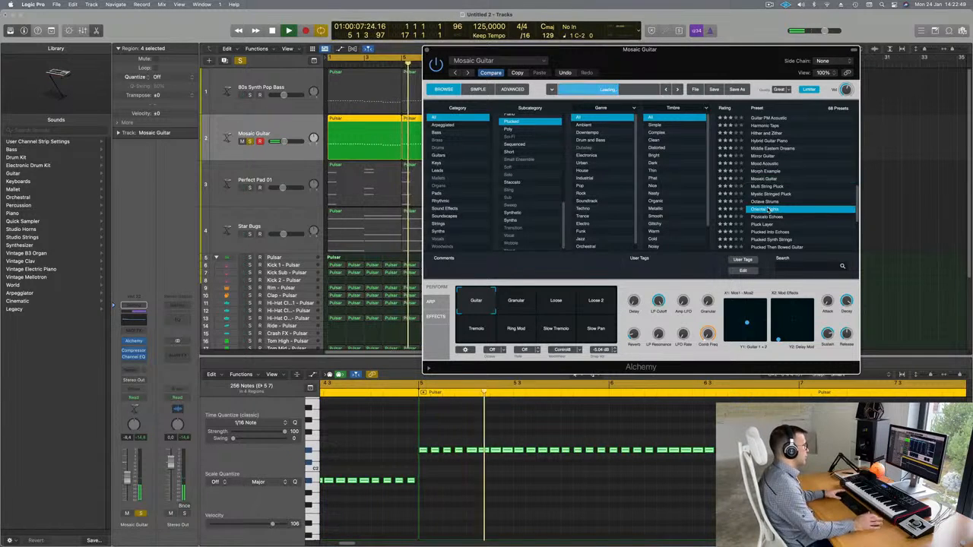
scroll(799, 191, down, 2)
click(764, 197)
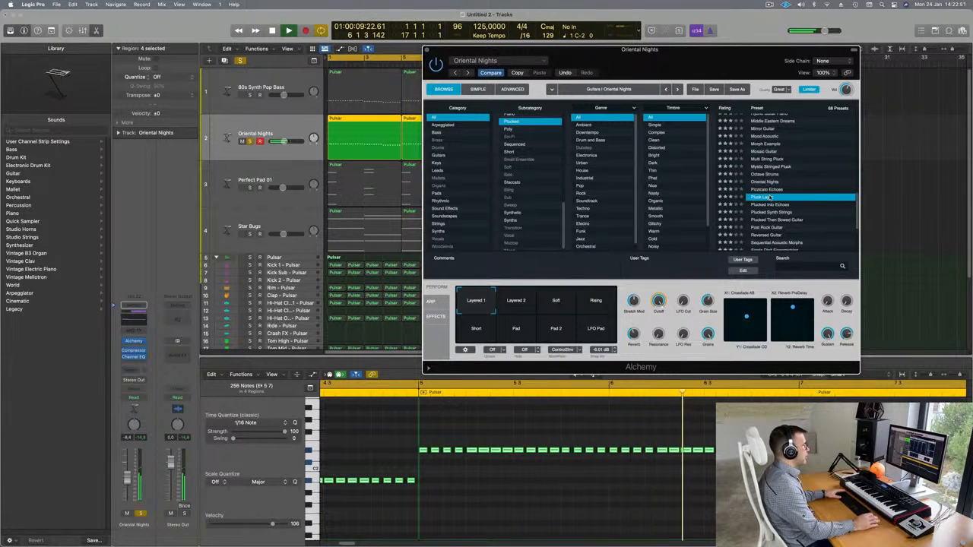
Step: Unsolo the Pluck Layer track and replay the arrangement, muting and unmuting the track to compare the mix
key(Return)
key(Return)
click(140, 513)
key(Return)
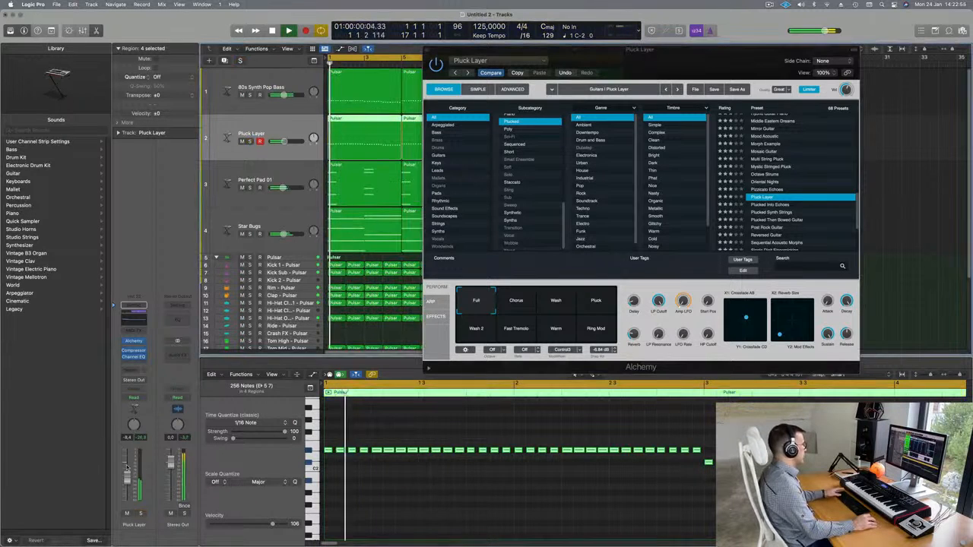
click(126, 513)
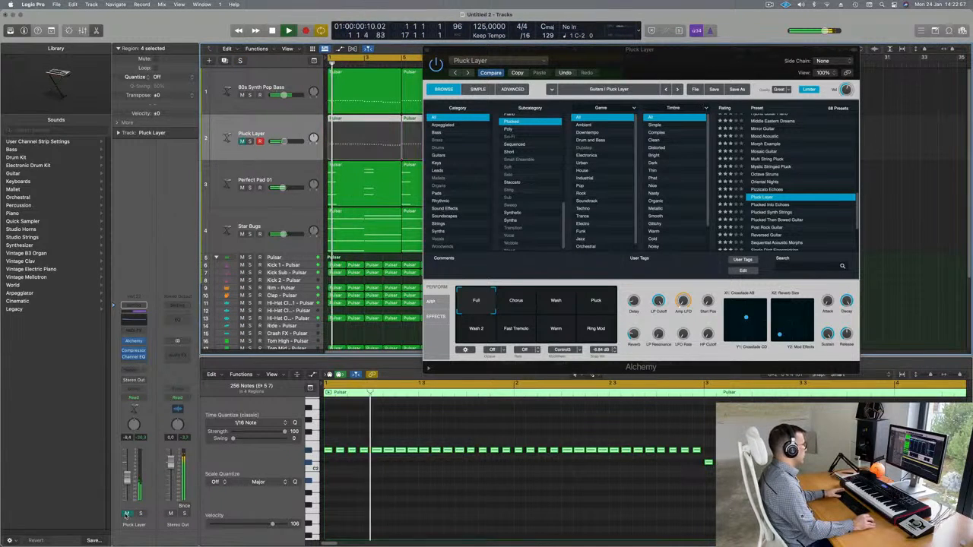
click(126, 514)
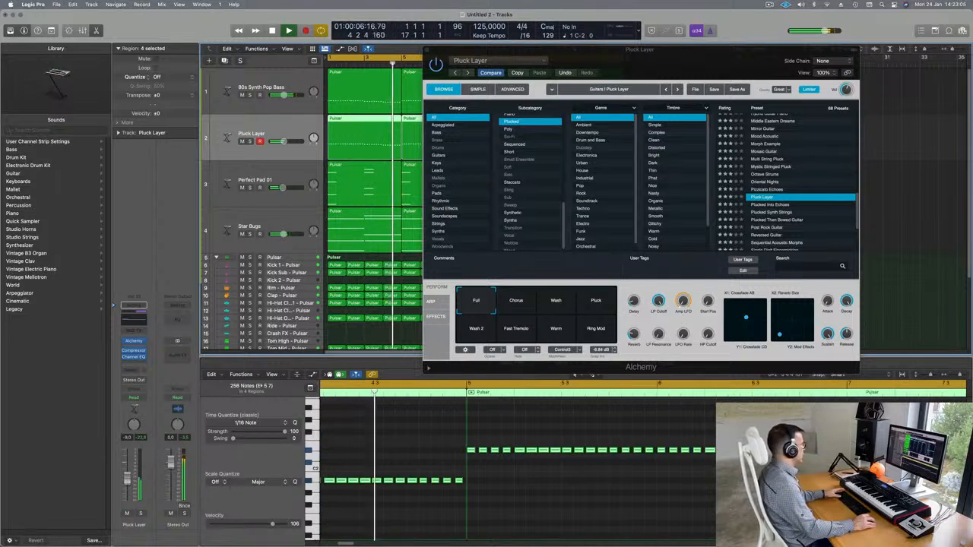
Step: Try the Chorus, Wash and Pluck variations of the Pluck Layer preset, return to Full, and close the synth window
click(516, 301)
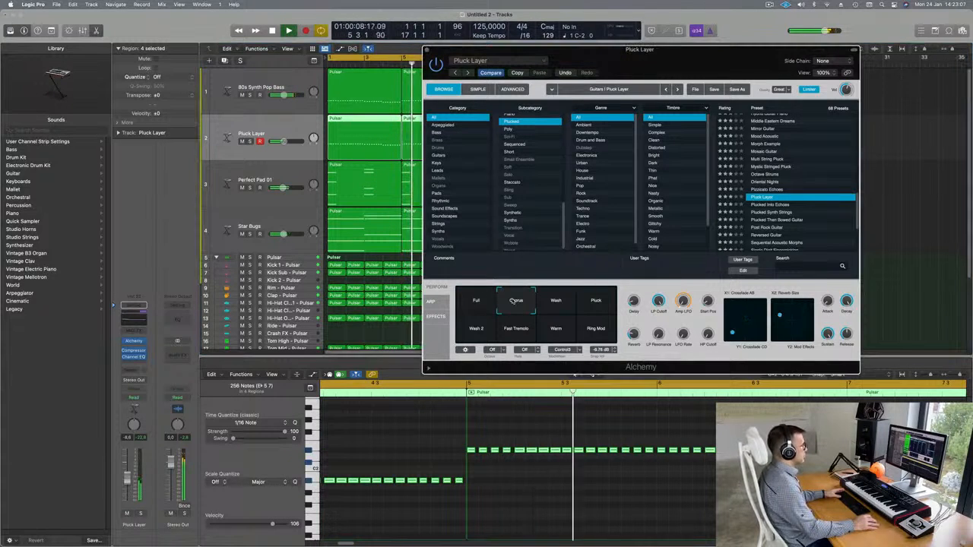
click(553, 302)
click(595, 301)
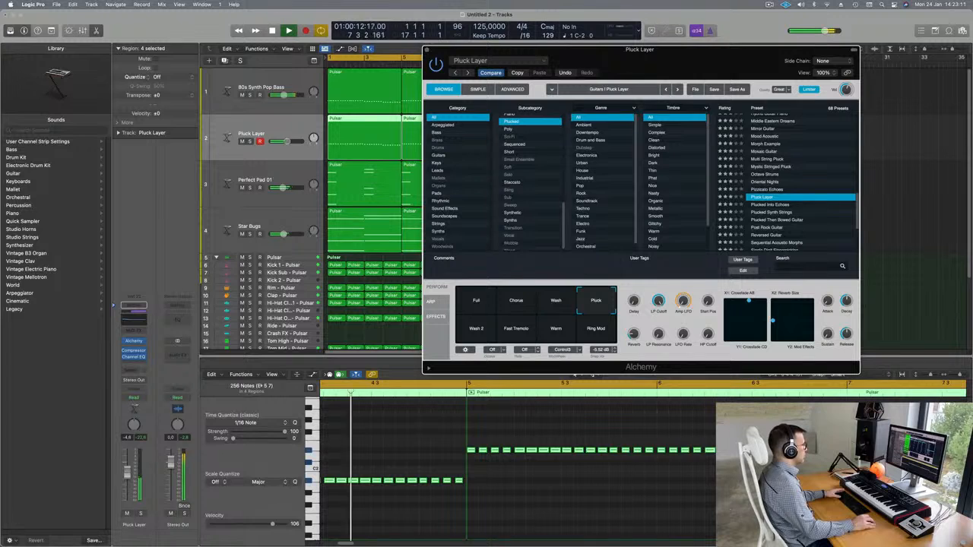
click(476, 302)
key(Return)
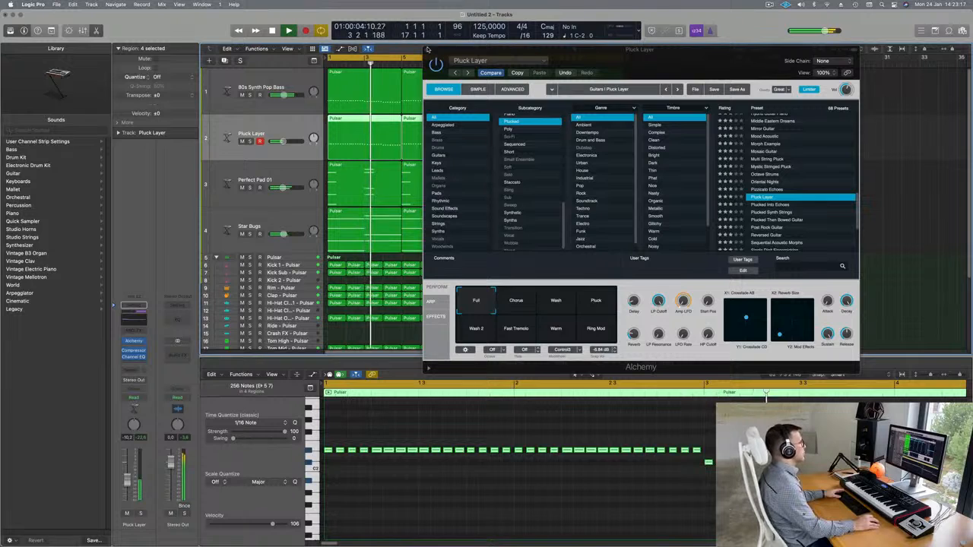
click(428, 49)
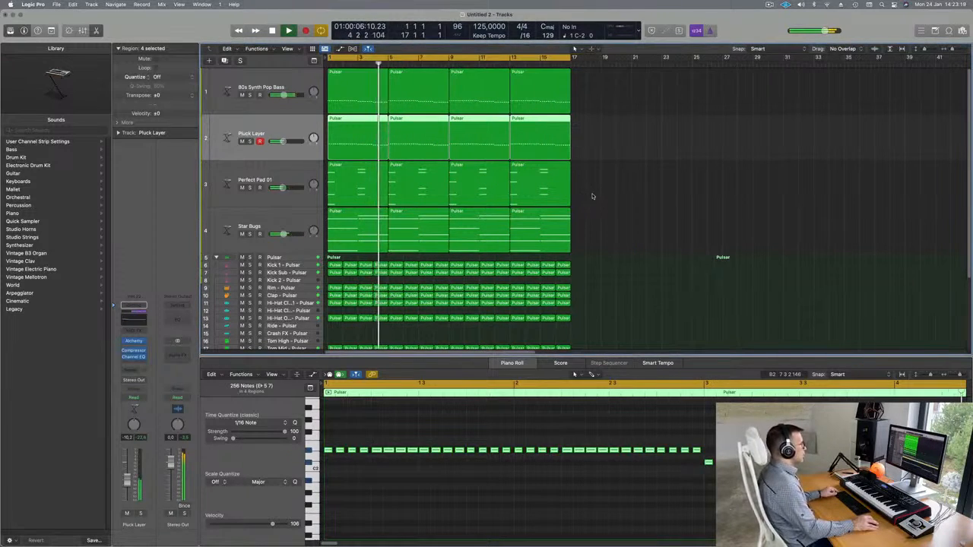
Step: Replay the arrangement from the start and compare the mix with the Pluck Layer track muted, unmuted and soloed
key(super+Left)
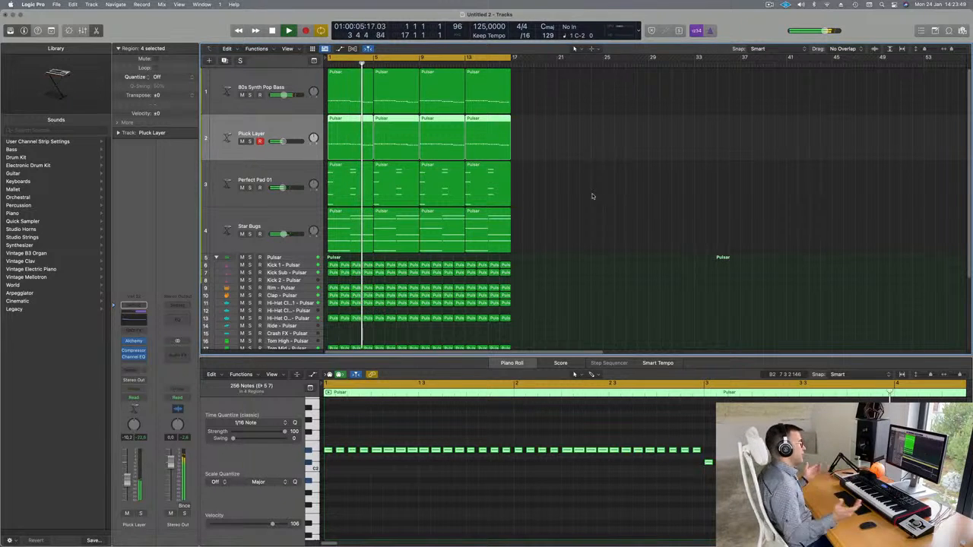
click(584, 205)
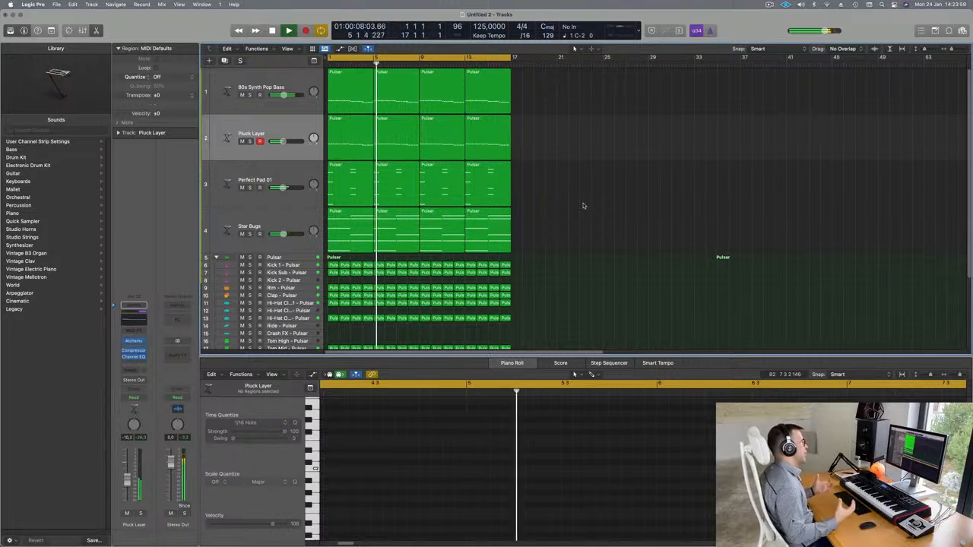
key(Return)
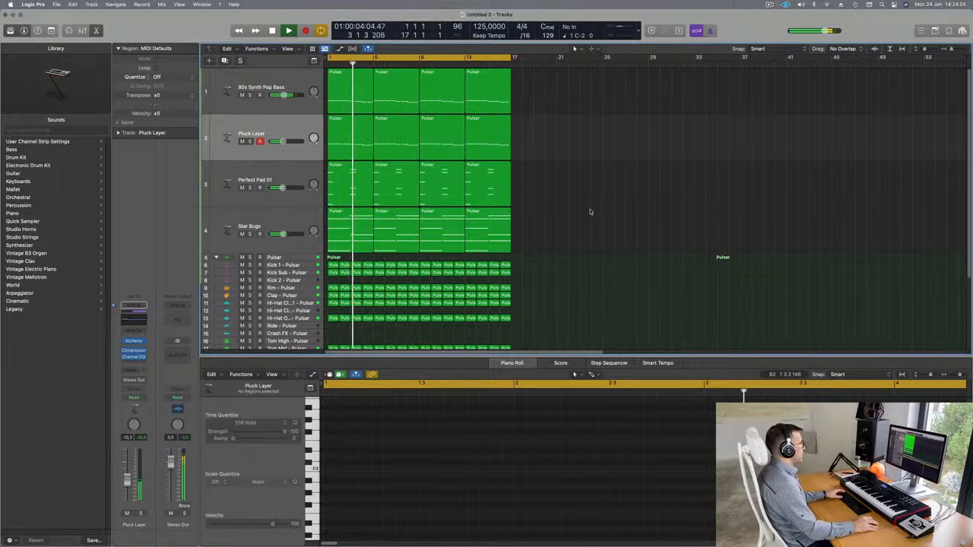
key(Return)
click(242, 141)
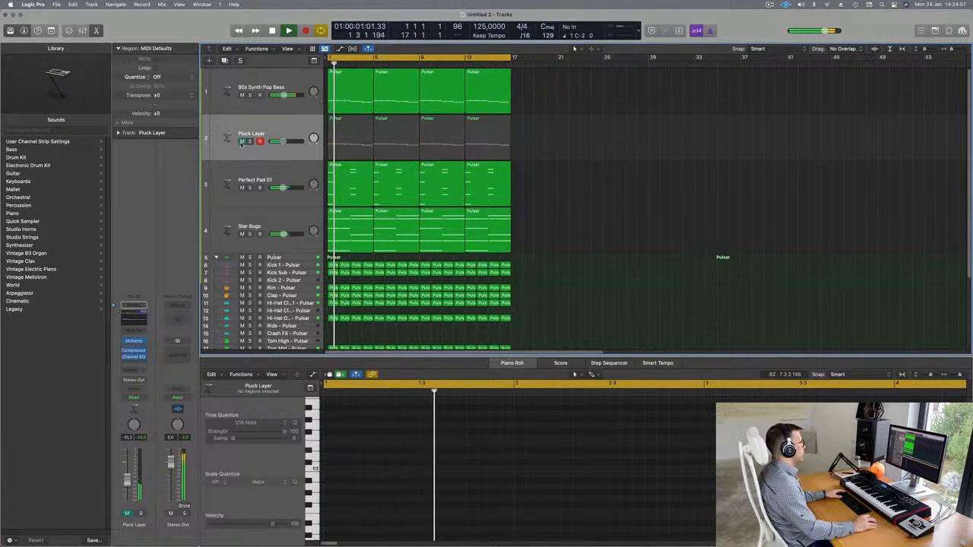
click(242, 142)
click(249, 142)
click(249, 143)
key(Return)
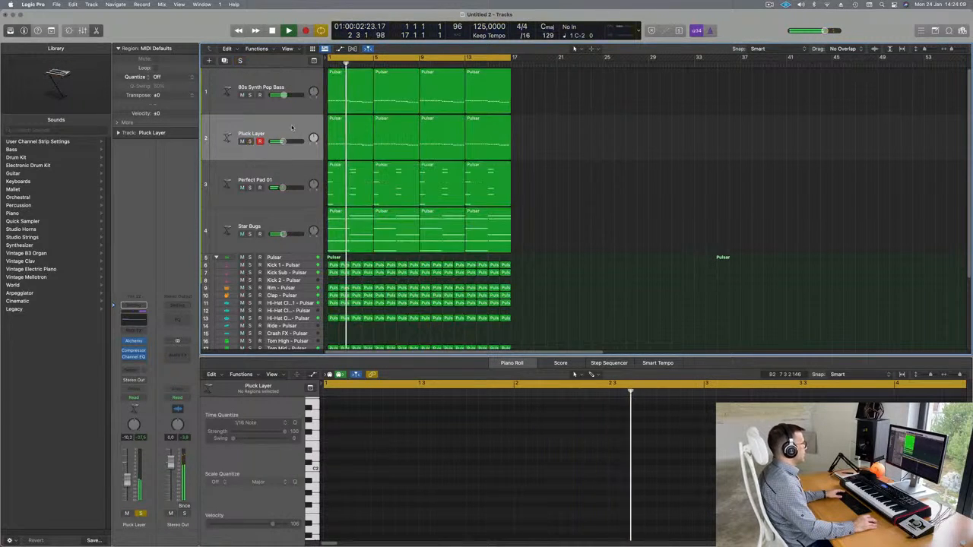
click(290, 128)
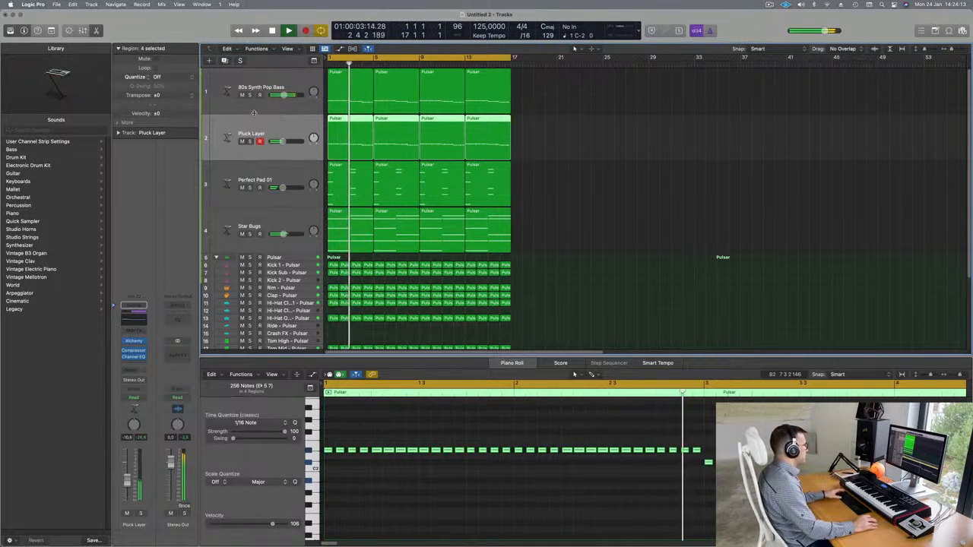
Step: Open the Alchemy synth of the Star Bugs track and set its Cutoff to about 27 %
key(Return)
click(277, 228)
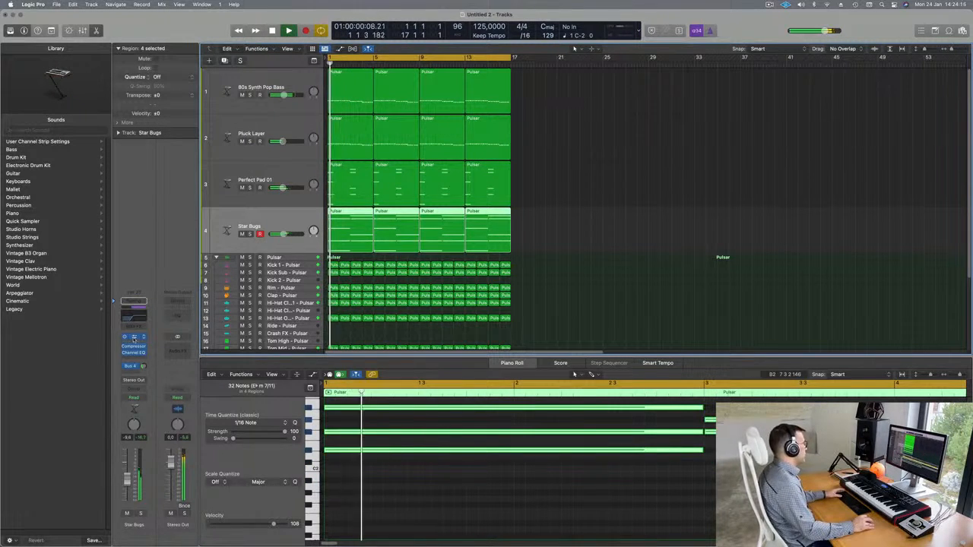
key(v)
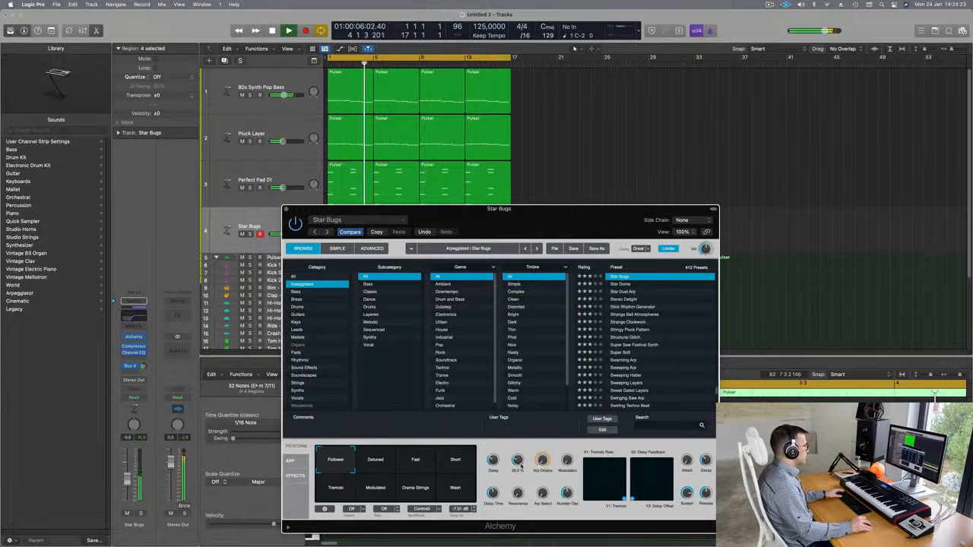
key(Return)
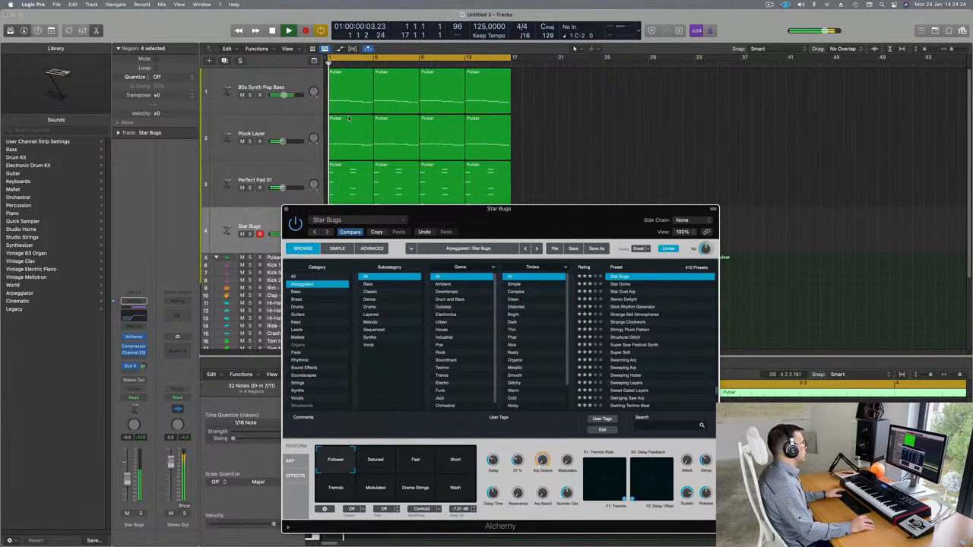
Step: Open the 80s Synth Pop Bass synth and lower its Cutoff to about 23 %, soloing the track while adjusting
click(281, 81)
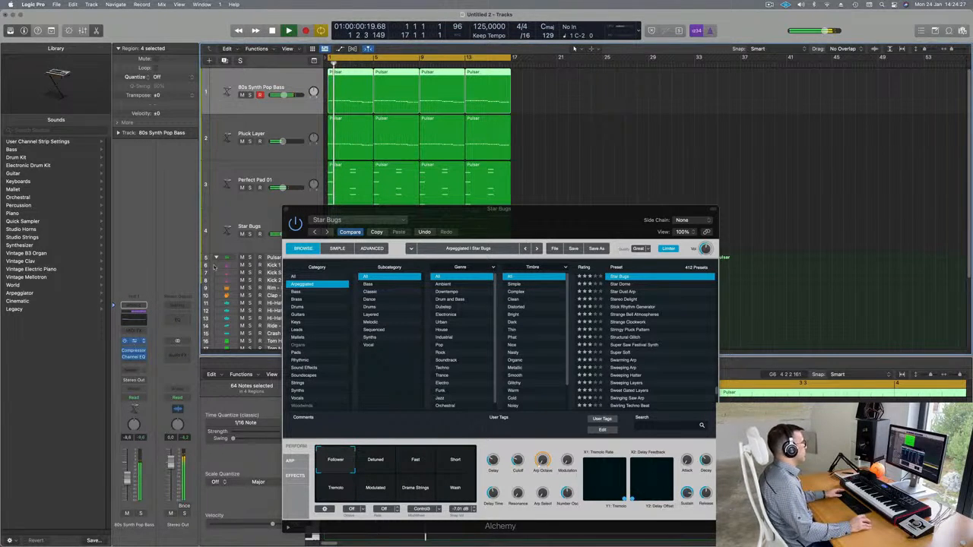
drag(541, 264, 579, 127)
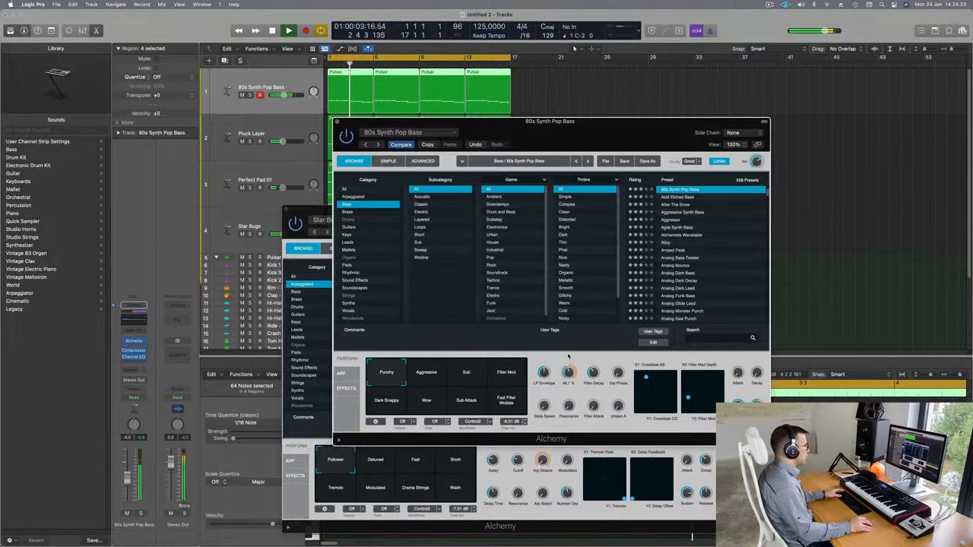
click(142, 513)
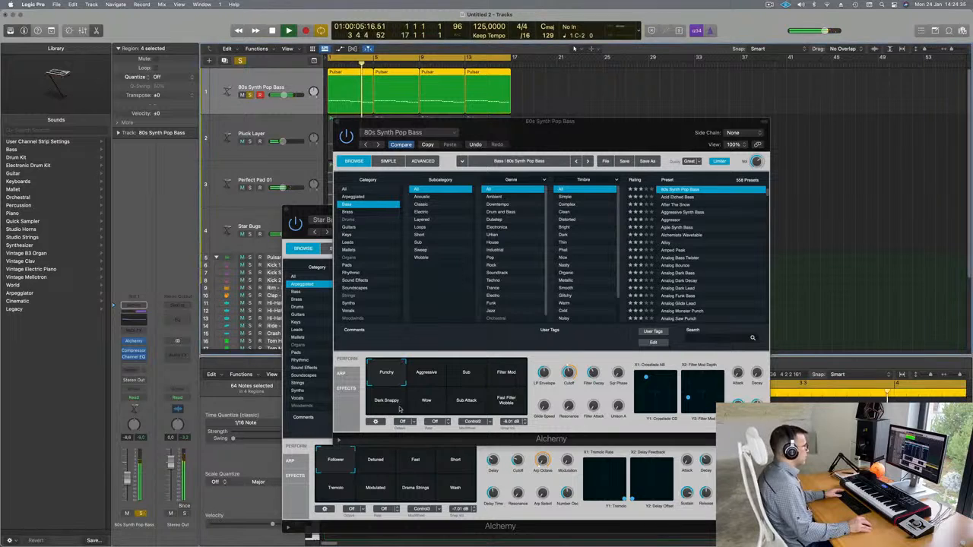
click(572, 386)
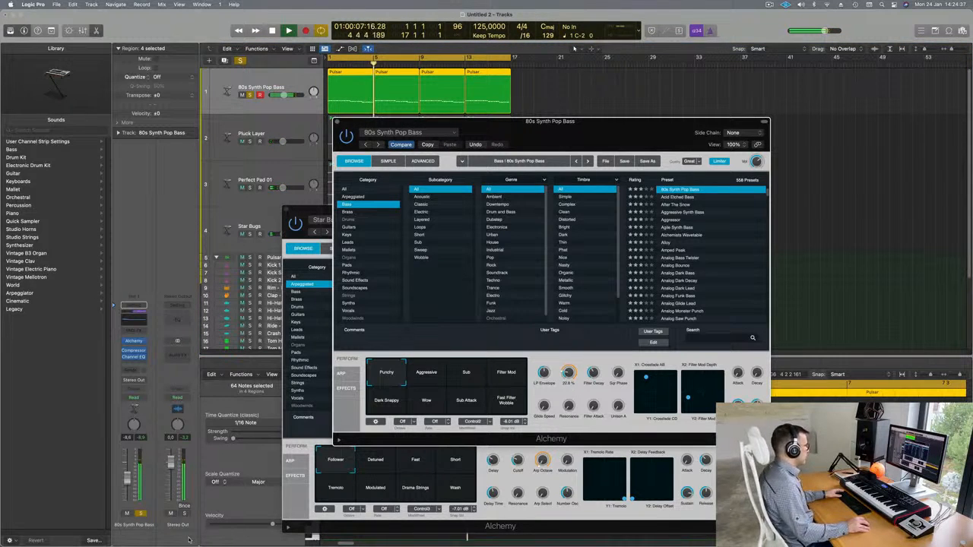
click(140, 513)
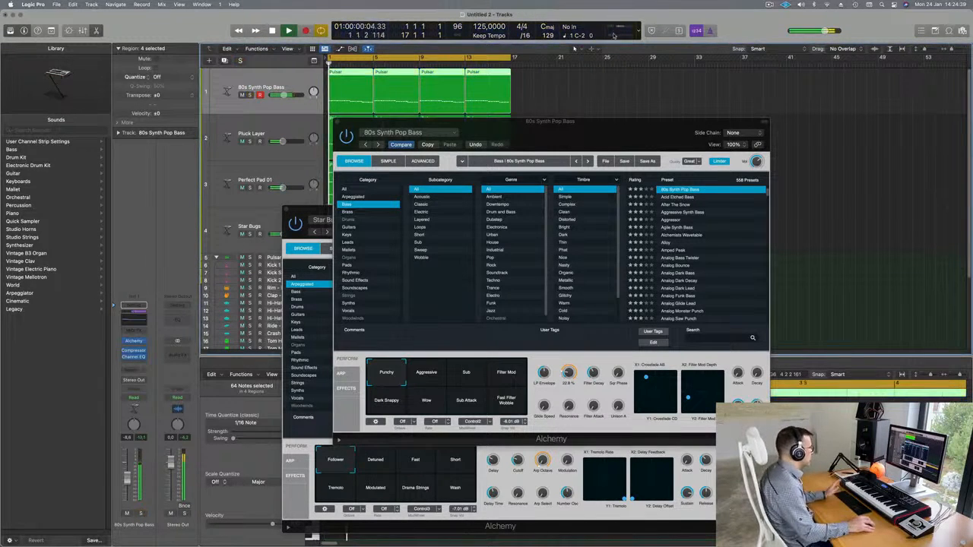
Step: Close the Alchemy windows of the 80s Synth Pop Bass and Star Bugs tracks
drag(528, 119, 432, 134)
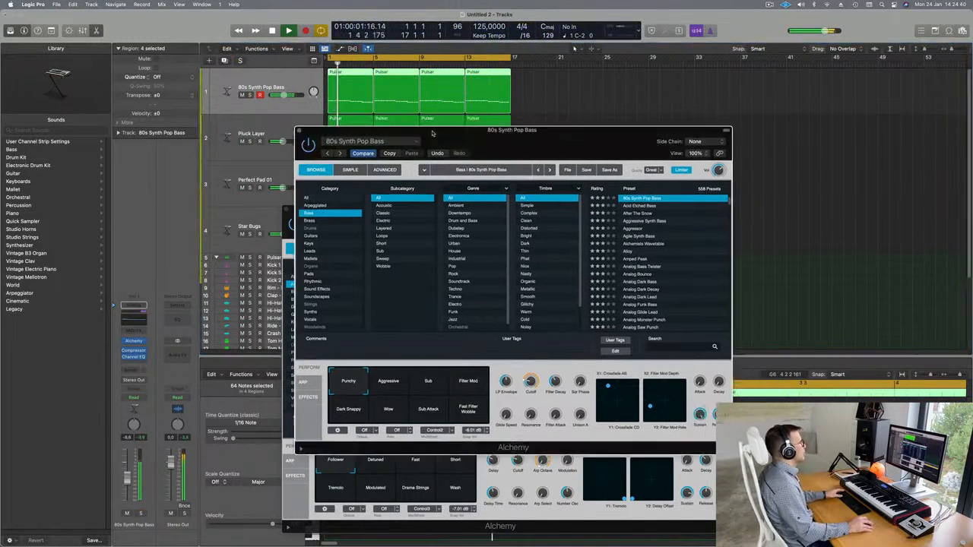
click(300, 132)
drag(434, 210, 398, 209)
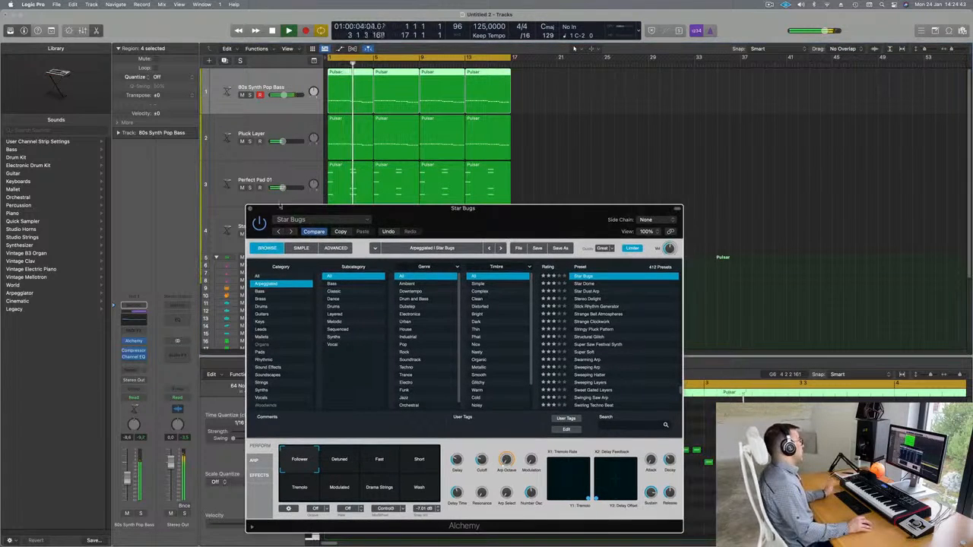
click(250, 209)
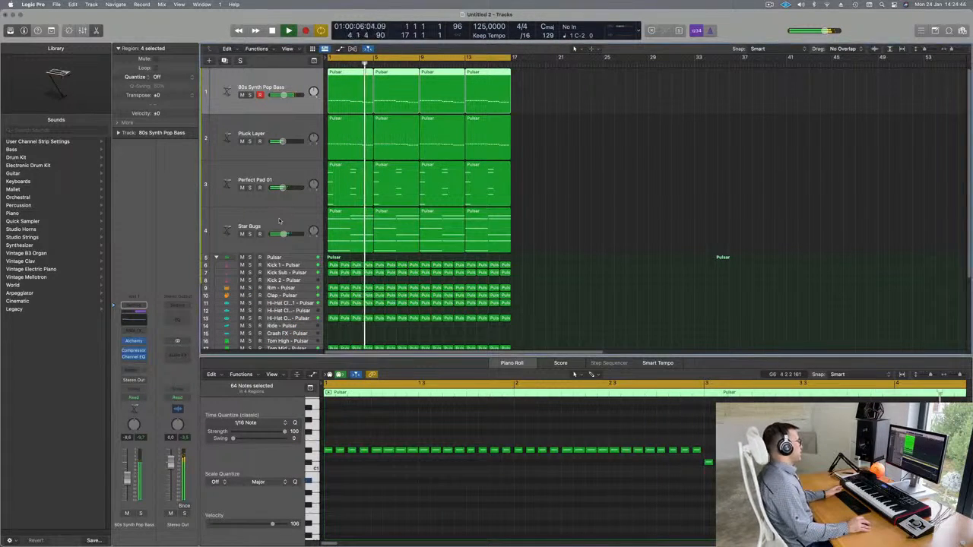
Step: Duplicate the Star Bugs track without its regions and raise the new track's volume to about -4.6 dB
click(236, 219)
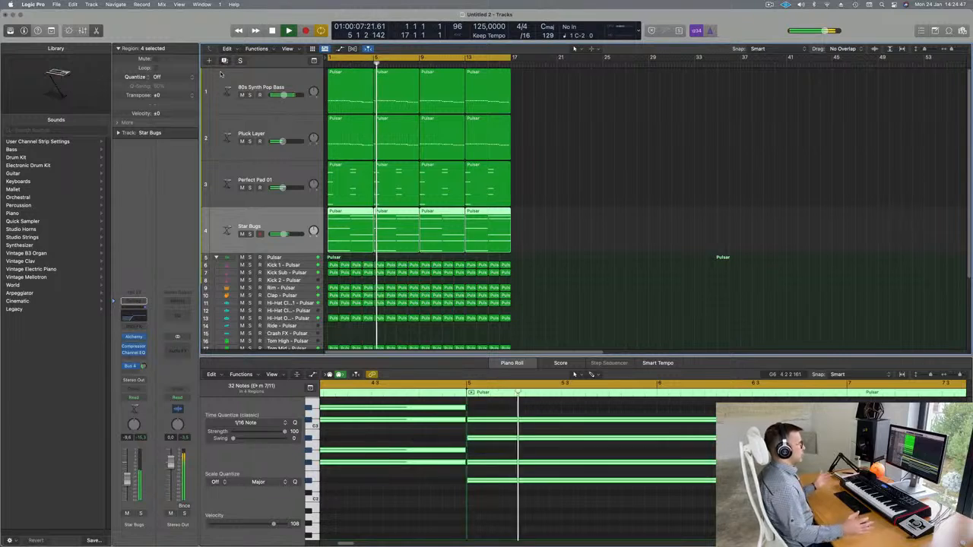
key(super+d)
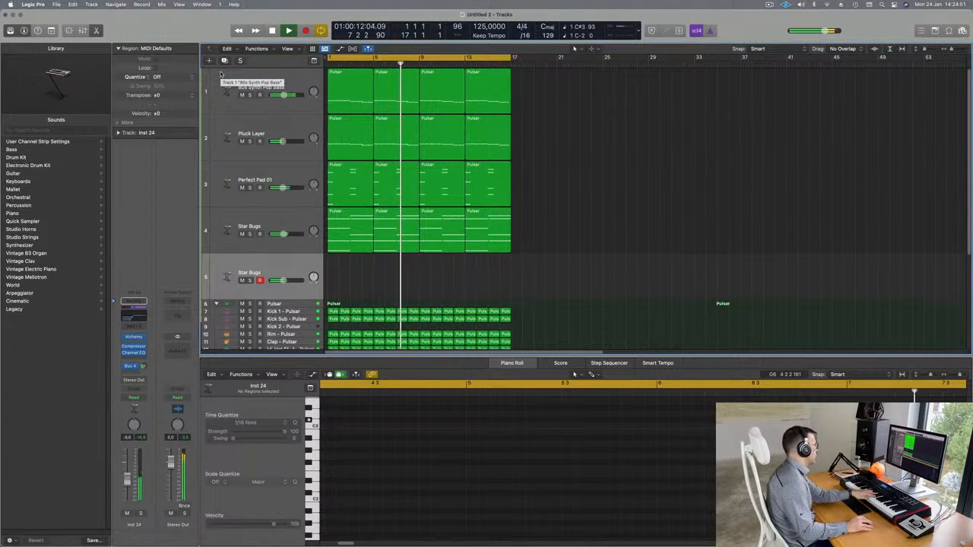
drag(127, 481, 128, 473)
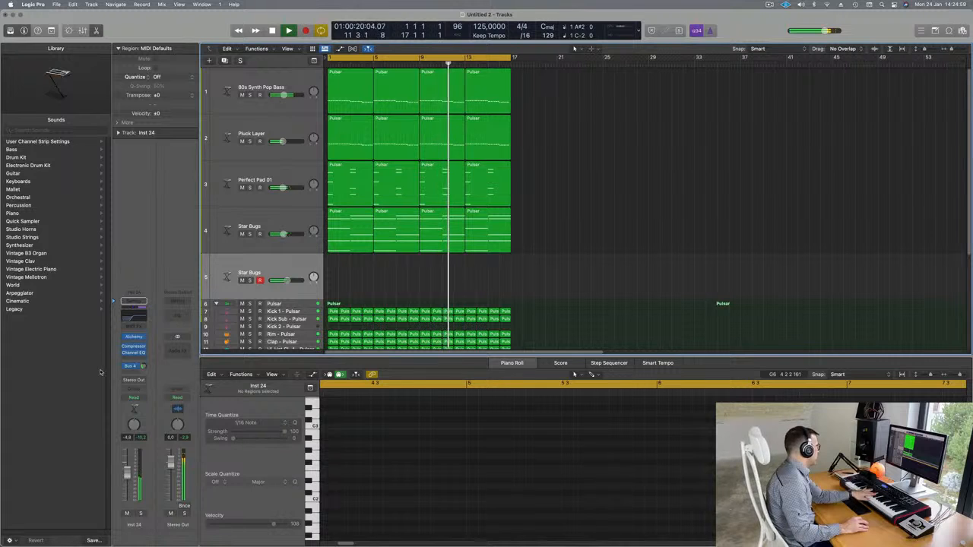
Step: Turn off the Alchemy arpeggiator on the duplicated Star Bugs track, adjust its Bus 4 send and raise its volume to about -2.2 dB
click(134, 337)
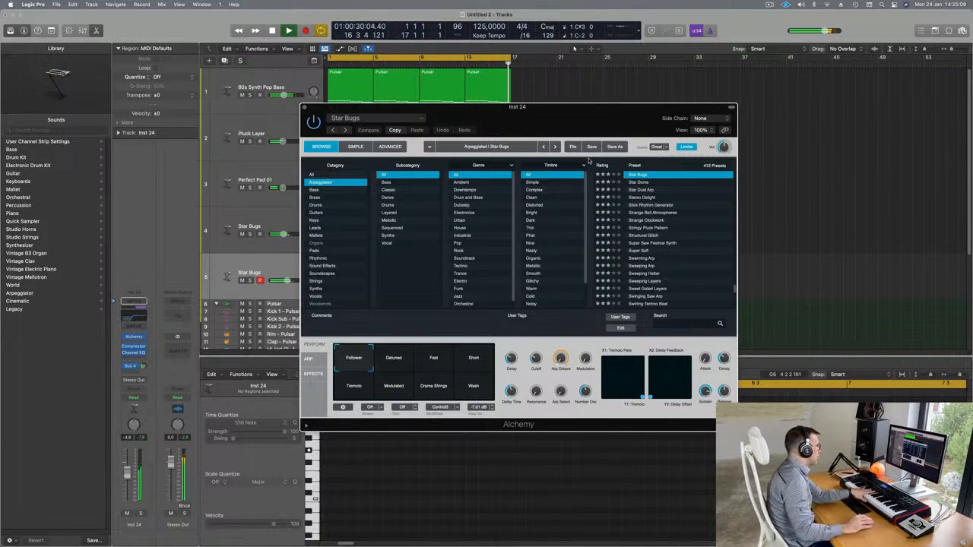
click(310, 360)
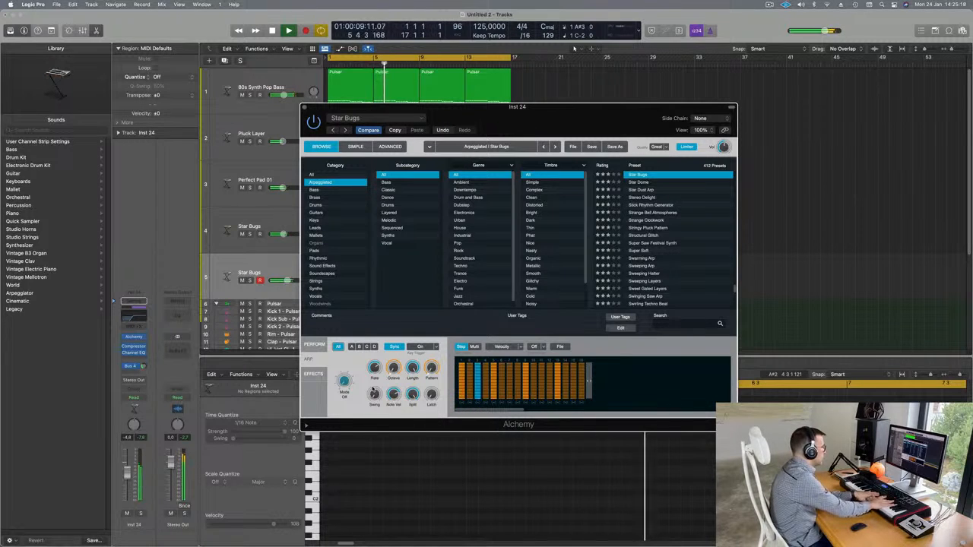
click(142, 366)
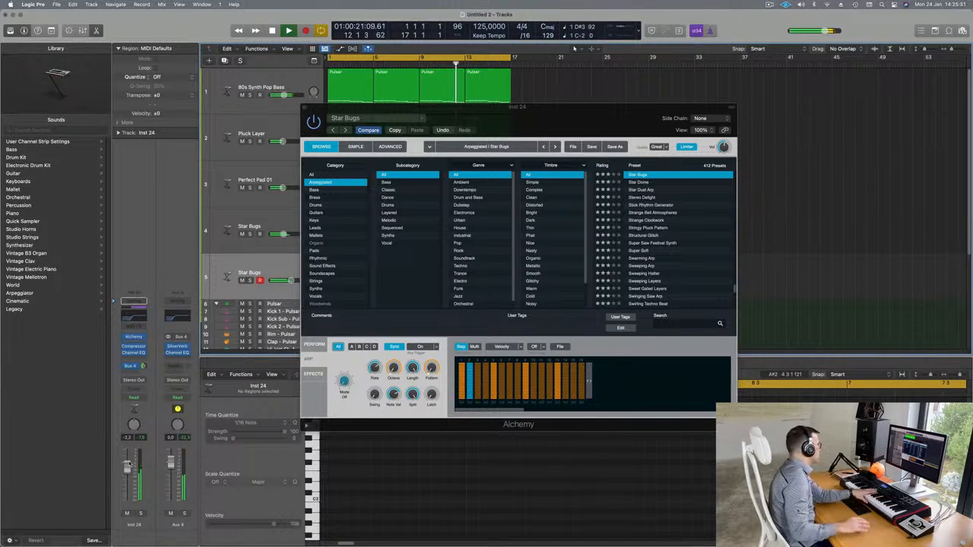
Step: In the duplicated track's Channel EQ, boost the high shelf to +6.4 dB and set its frequency to 5200 Hz
click(137, 314)
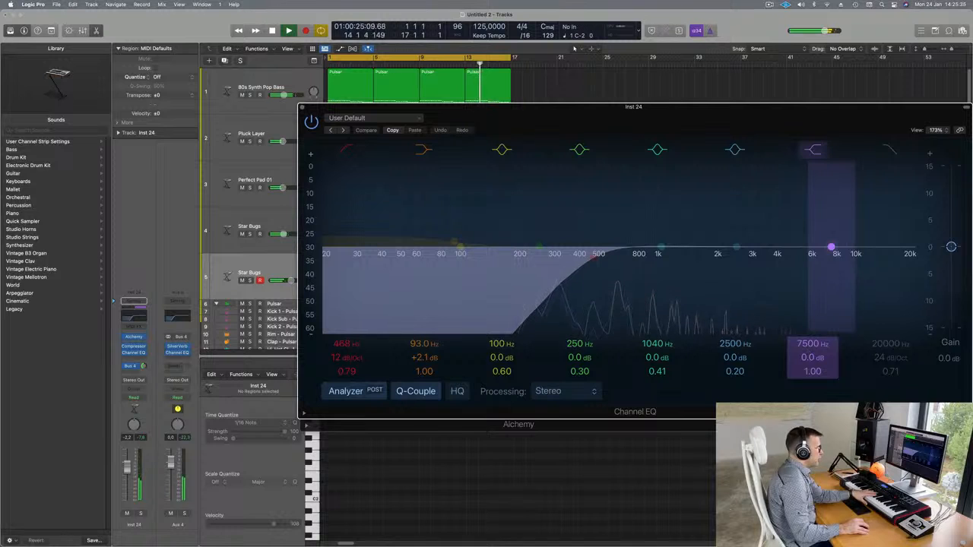
scroll(808, 356, up, 8)
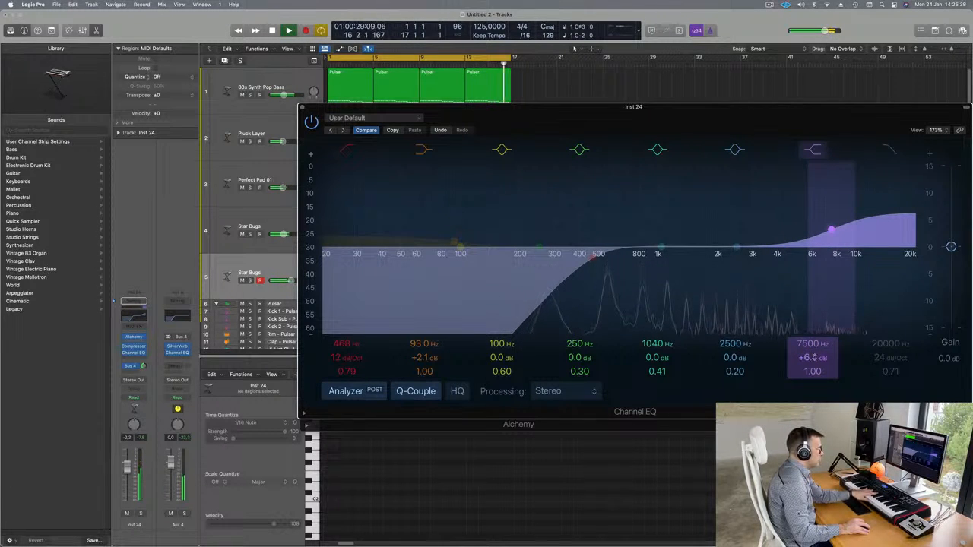
drag(814, 346, 814, 365)
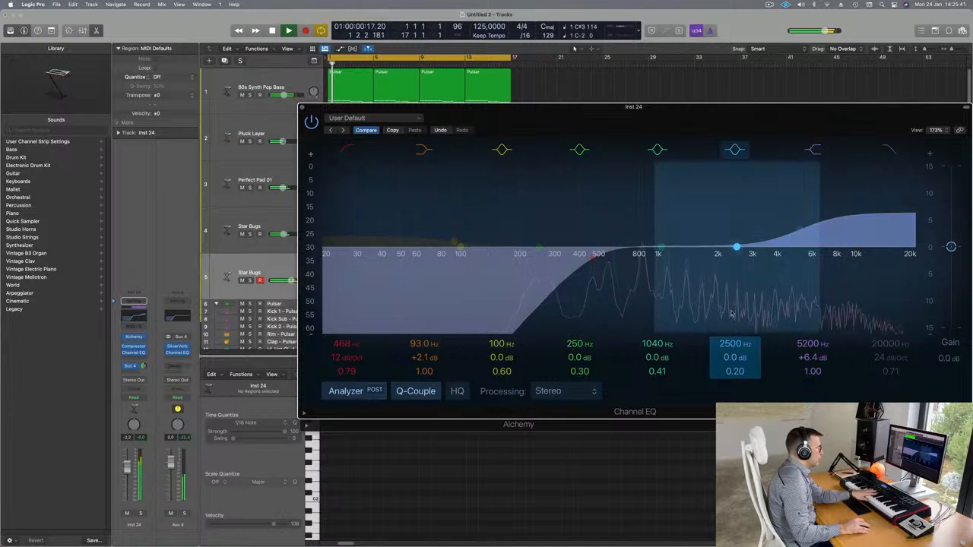
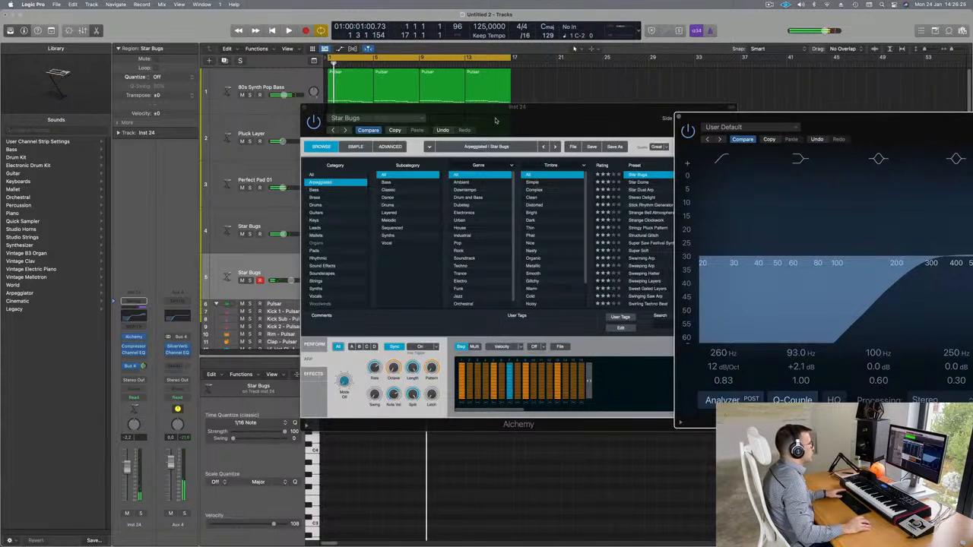
Step: Move the recorded Star Bugs region to bar 1 and quantize its notes to 1/16 in the Piano Roll
drag(494, 120, 494, 299)
drag(385, 258, 336, 263)
key(space)
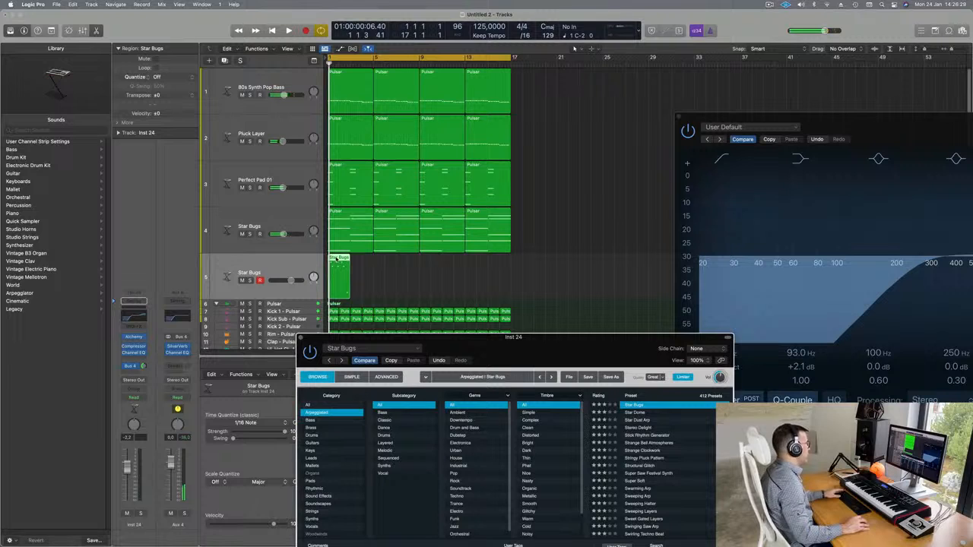
key(e)
key(e)
drag(459, 343, 898, 156)
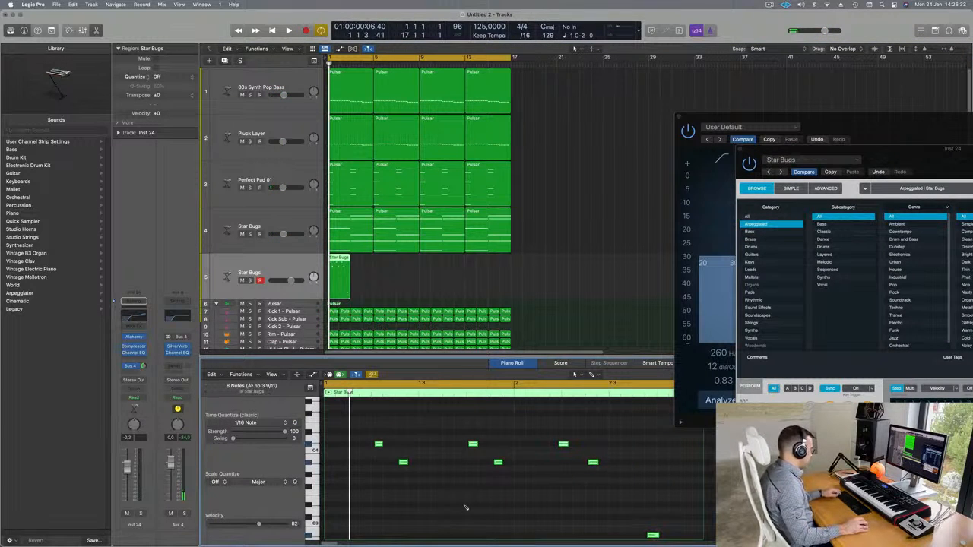
key(space)
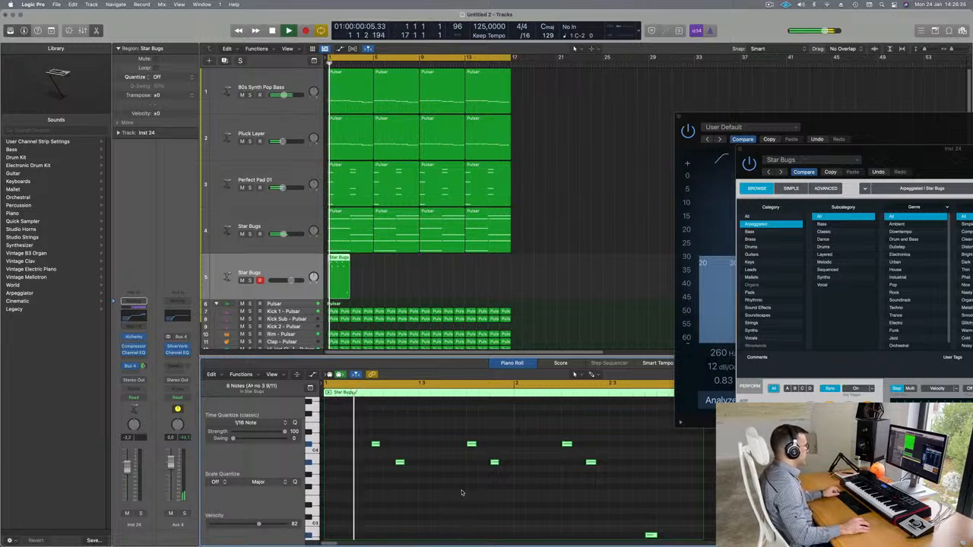
Step: Try the last two notes of the Star Bugs region at a higher pitch and delete them
key(super+Left)
key(super+Left)
key(super+Left)
key(super+Right)
scroll(472, 503, down, 2)
key(space)
drag(516, 501, 534, 417)
key(space)
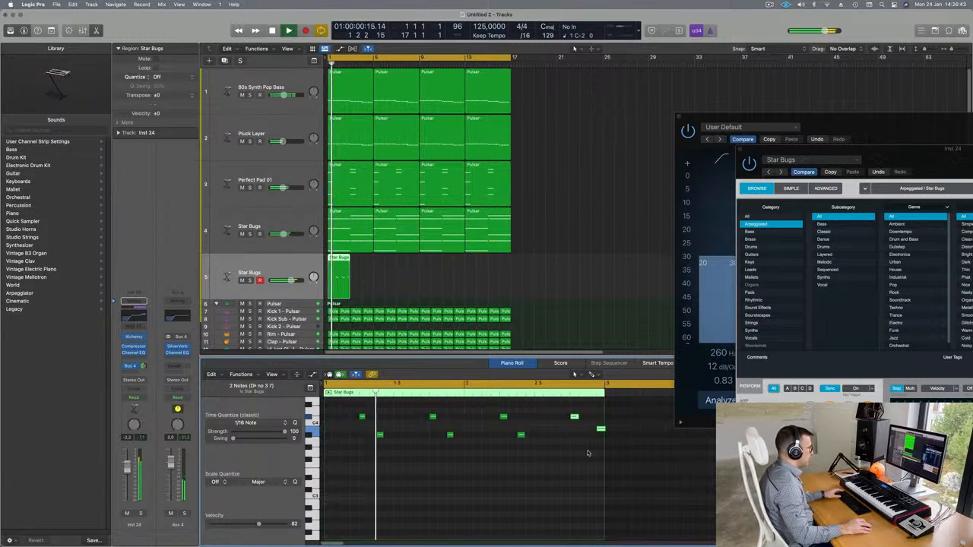
scroll(556, 457, left, 2)
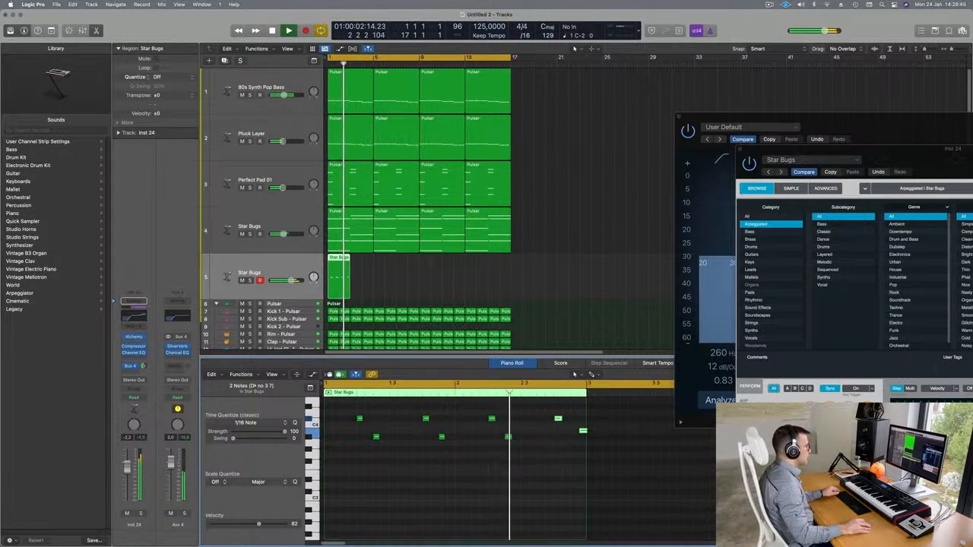
scroll(557, 441, left, 2)
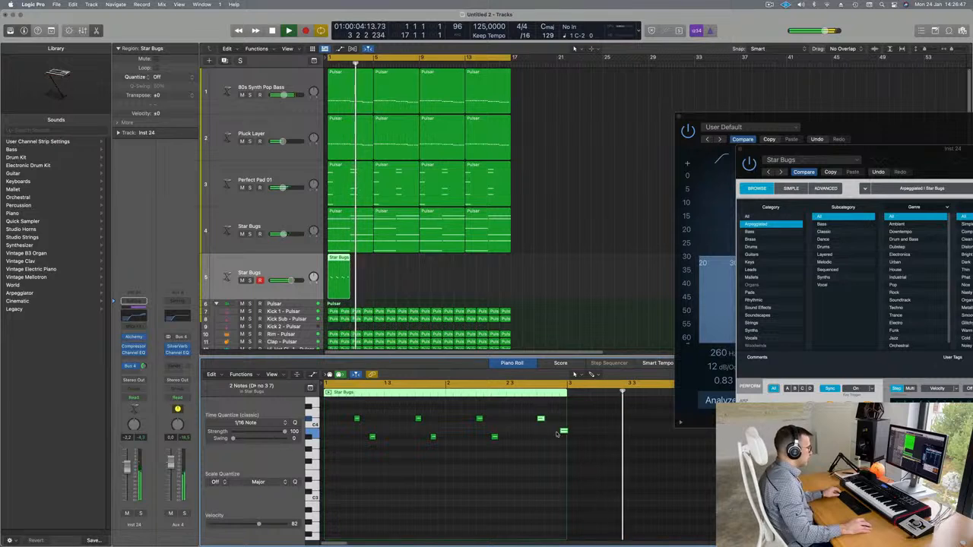
key(Delete)
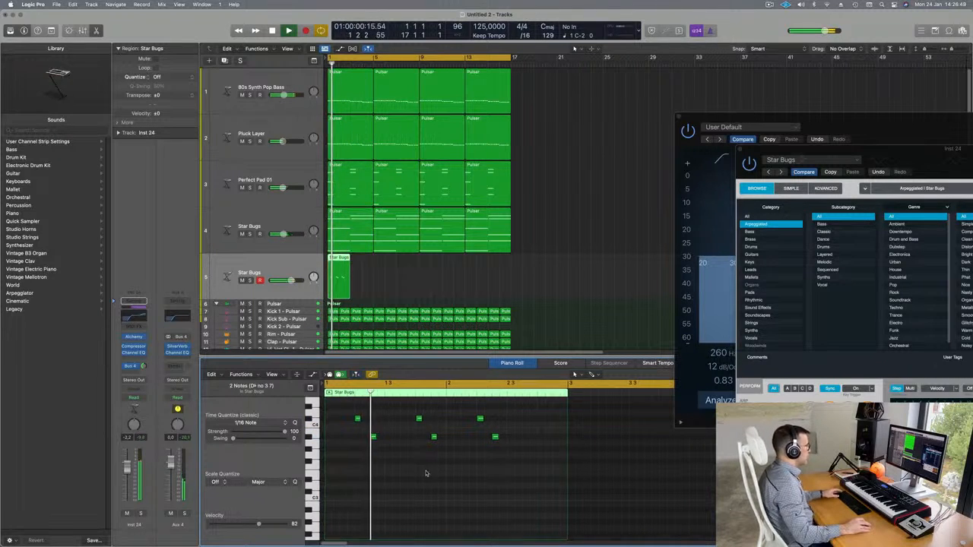
Step: Add two copied notes at the end of the Star Bugs region and transpose the last one up five semitones
click(479, 419)
drag(479, 419, 544, 437)
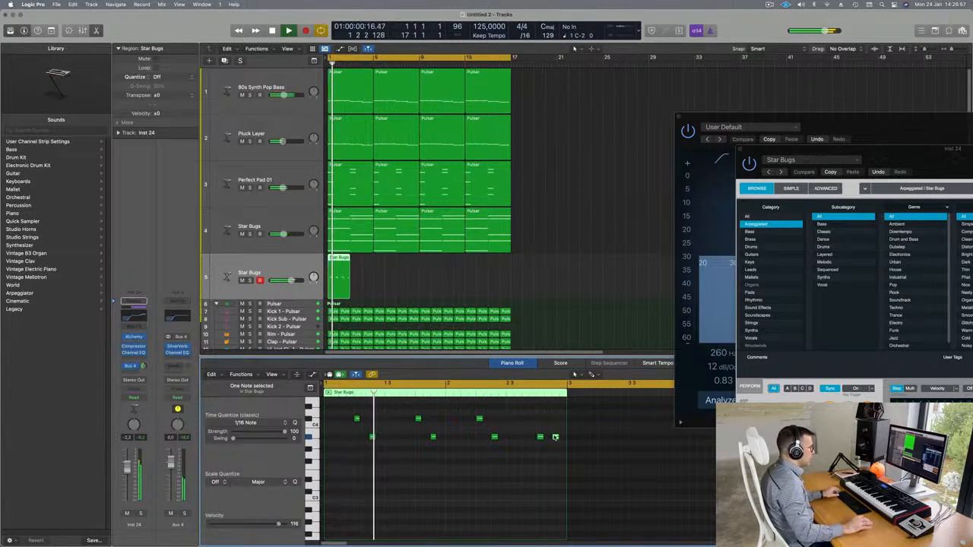
key(alt+Up)
key(alt+Up)
key(alt+Up)
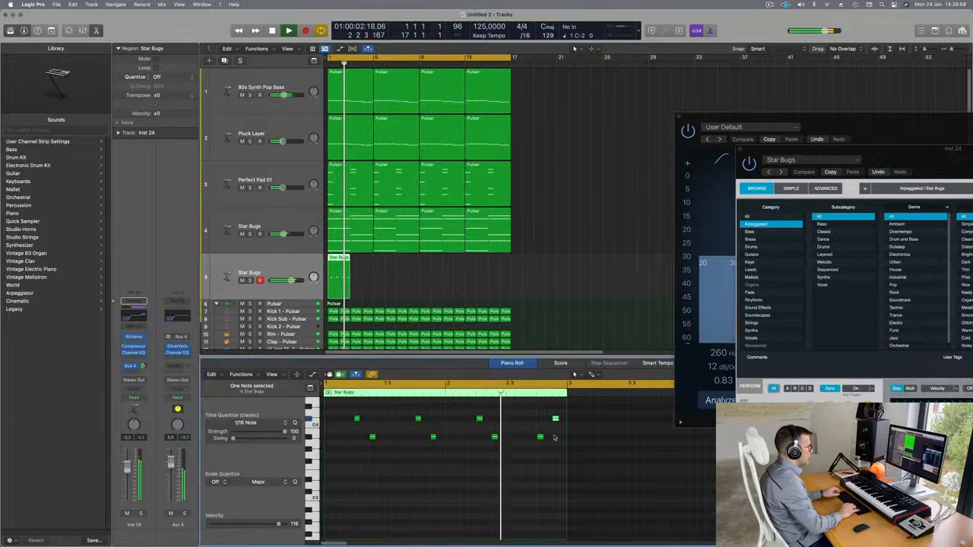
key(alt+Up)
key(alt+Up)
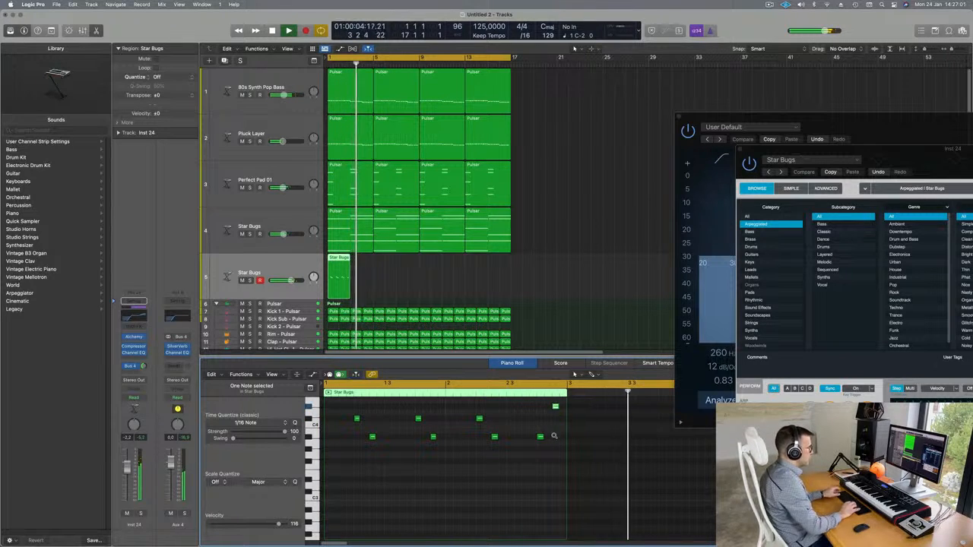
Step: Repeat the edited Star Bugs region seven times to fill its track up to bar 17
drag(772, 156, 538, 70)
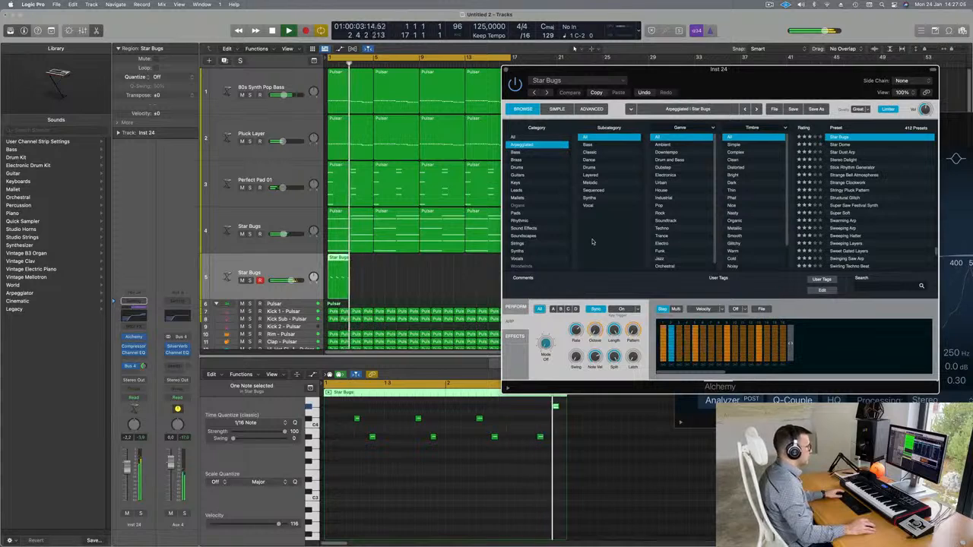
mouse_move(405, 262)
mouse_down()
mouse_move(348, 300)
mouse_move(318, 290)
mouse_up()
key(super+r)
key(super+r)
key(super+r)
key(super+r)
key(super+r)
key(super+r)
key(super+r)
drag(547, 70, 706, 108)
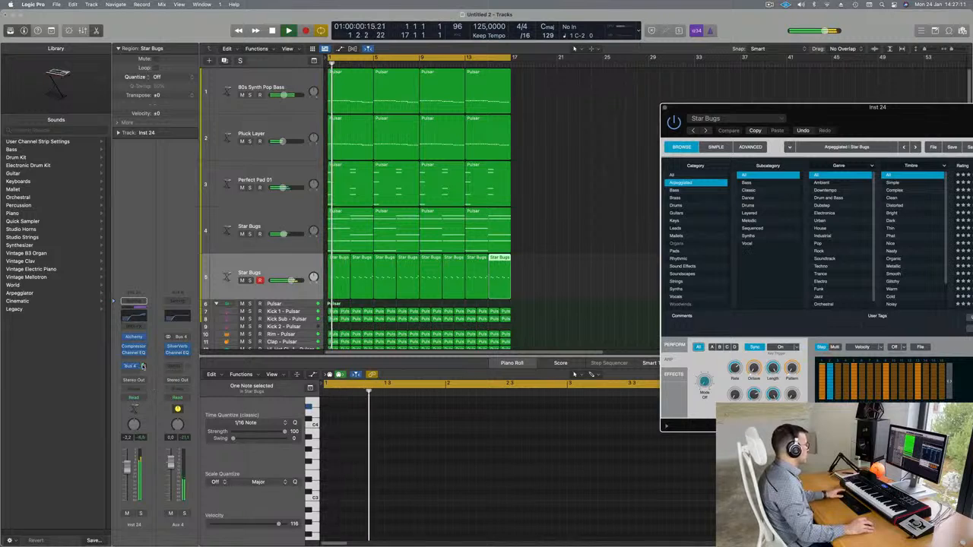
Step: Readjust the Bus 4 send amount on the new Star Bugs track
drag(143, 367, 143, 366)
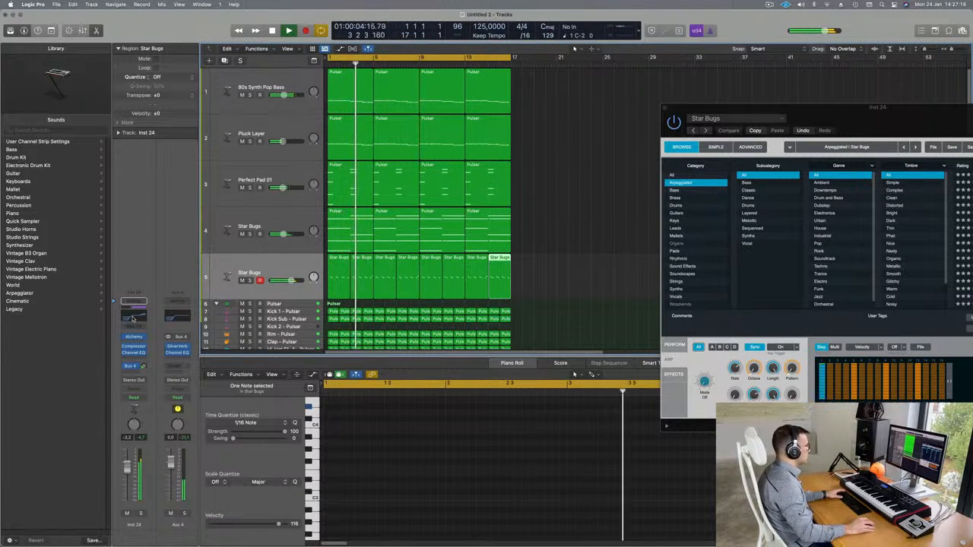
drag(884, 117, 627, 100)
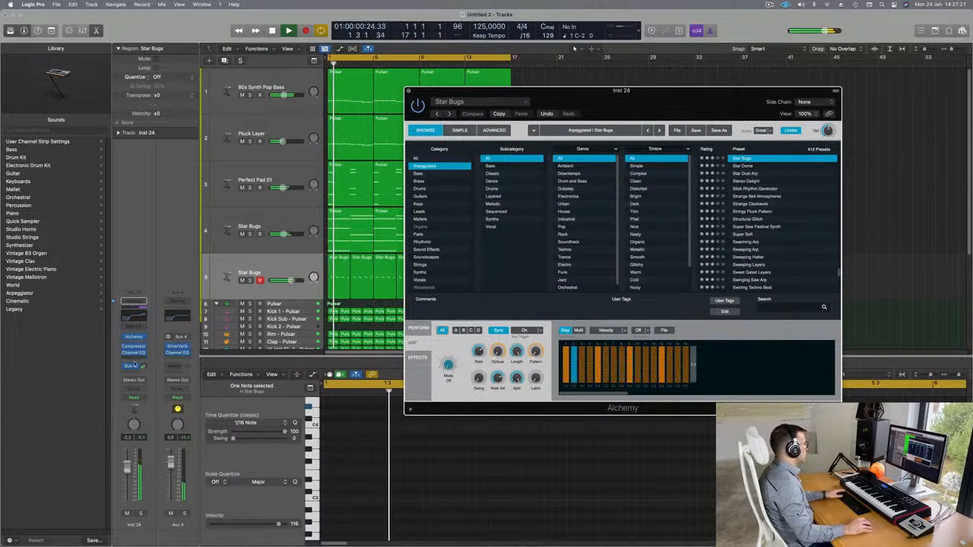
drag(143, 367, 143, 362)
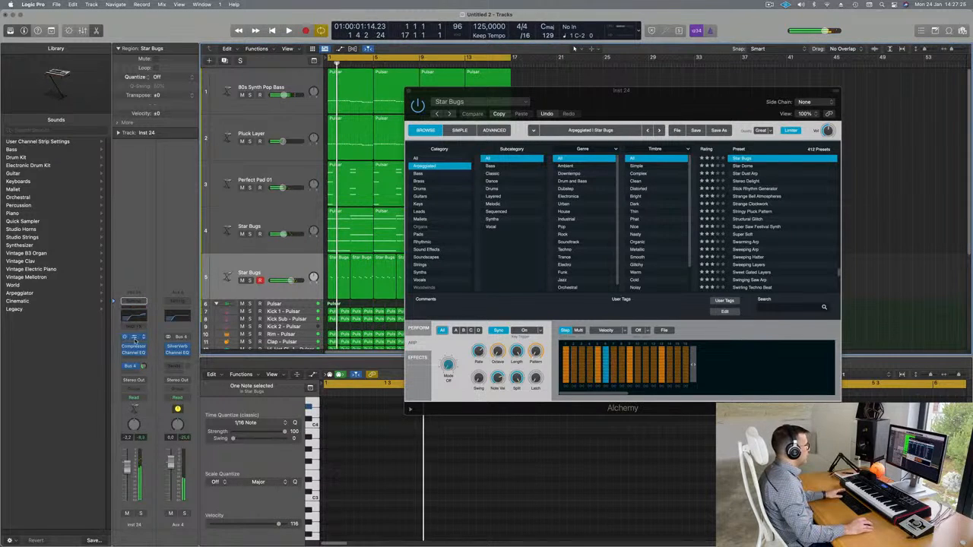
Step: In the track's Channel EQ, set the low cut to 800 Hz and the high shelf gain to +0.4 dB
click(133, 352)
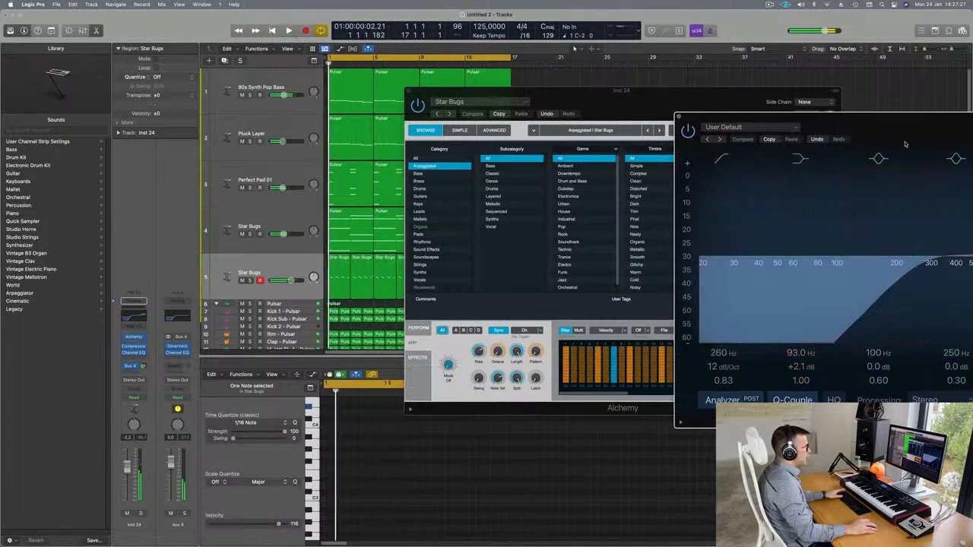
drag(922, 124, 383, 116)
drag(648, 360, 648, 379)
drag(380, 256, 481, 259)
key(Return)
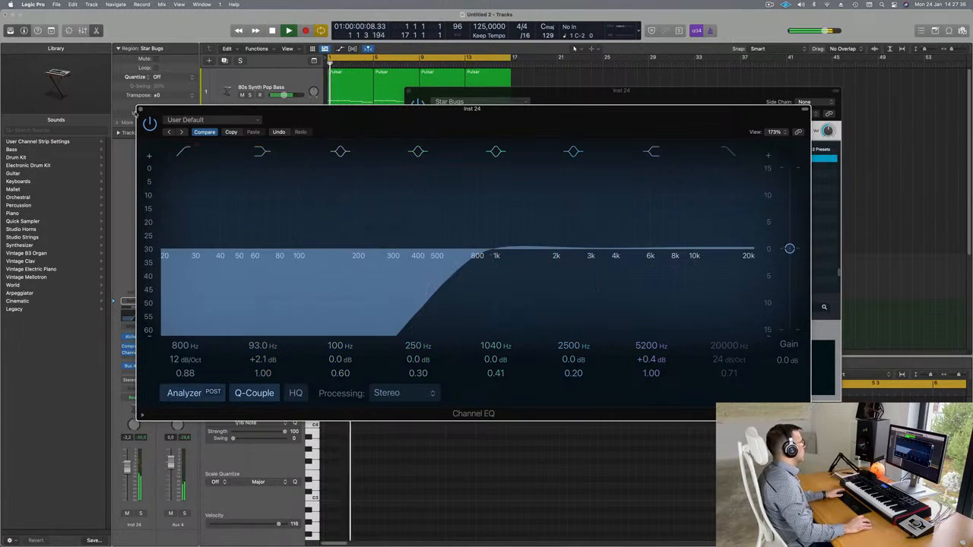
click(140, 111)
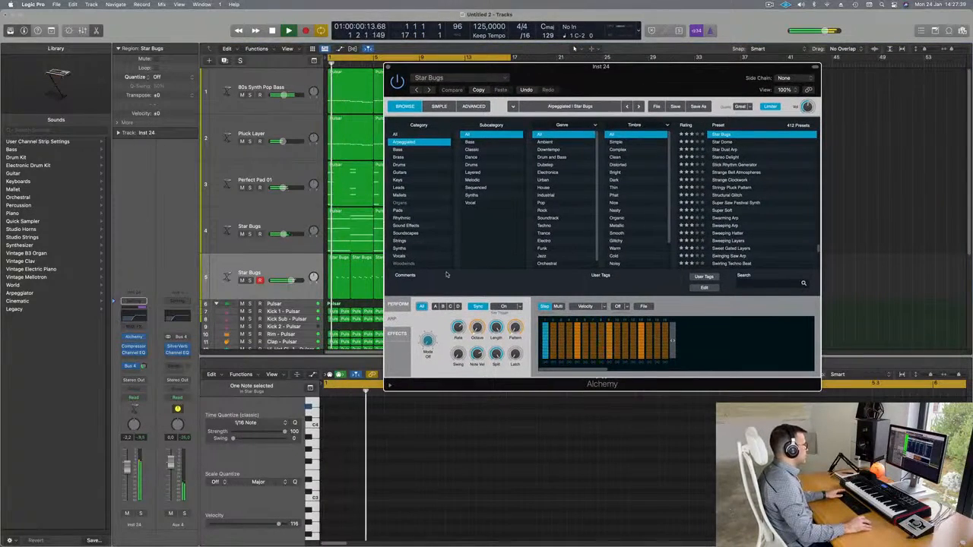
Step: Audition the Alchemy performance snapshots from Detuned through Wash and return to Follower
click(397, 304)
click(477, 322)
click(517, 322)
click(554, 328)
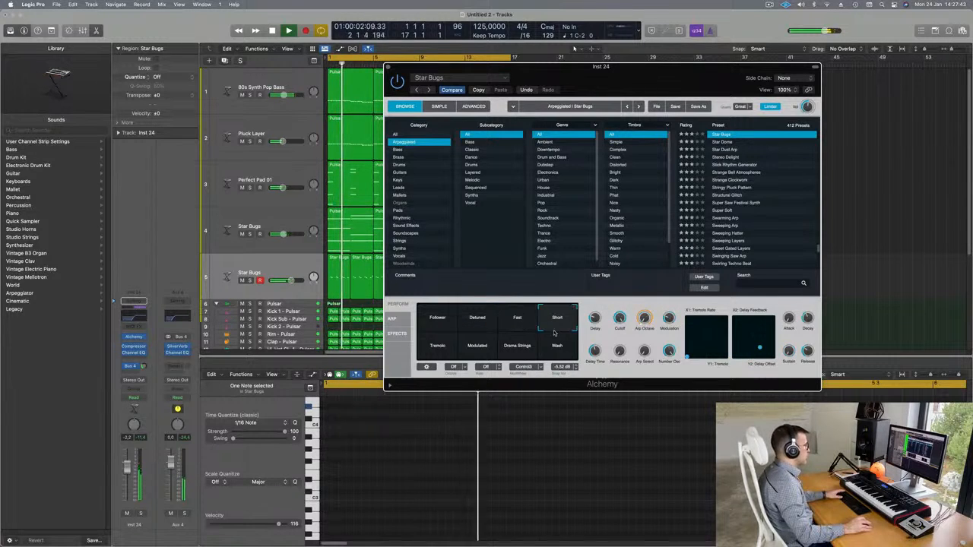
click(438, 344)
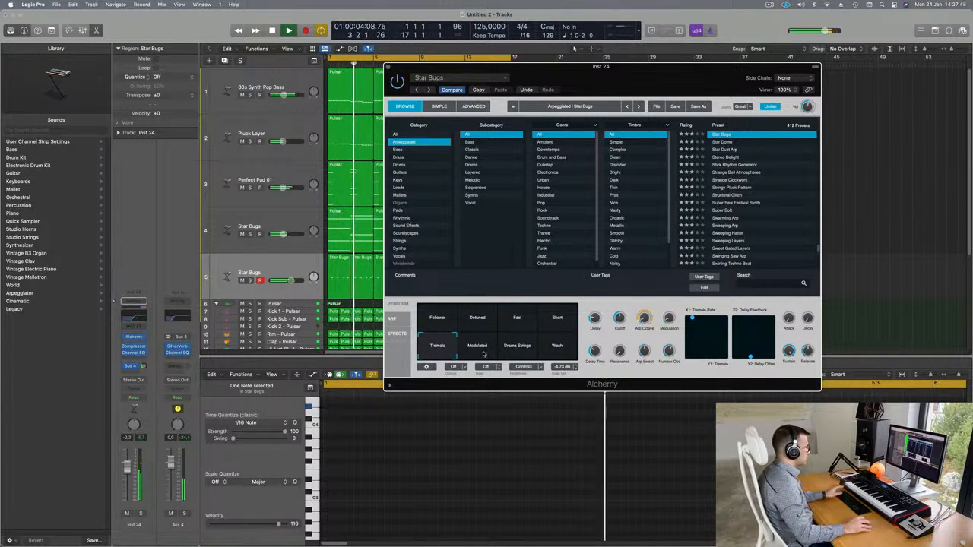
click(484, 352)
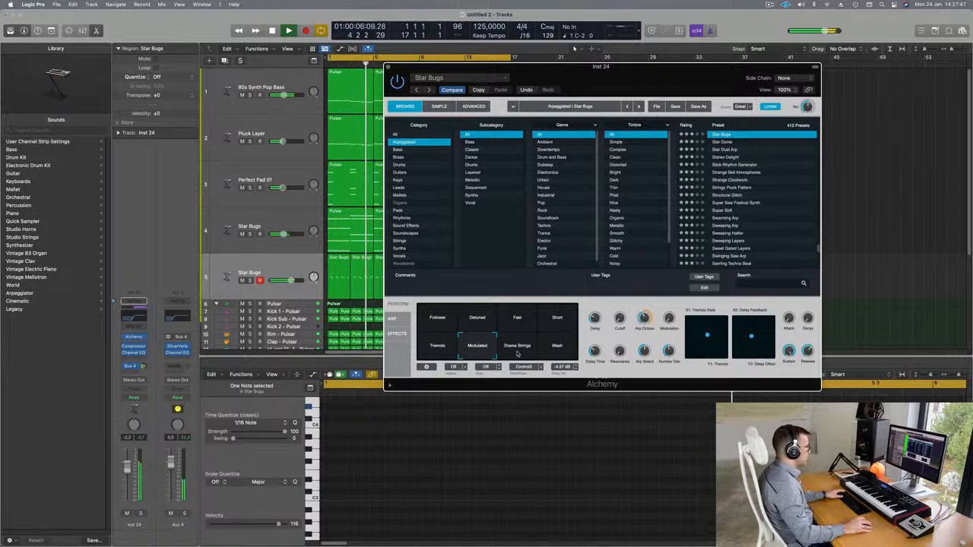
click(519, 352)
click(561, 354)
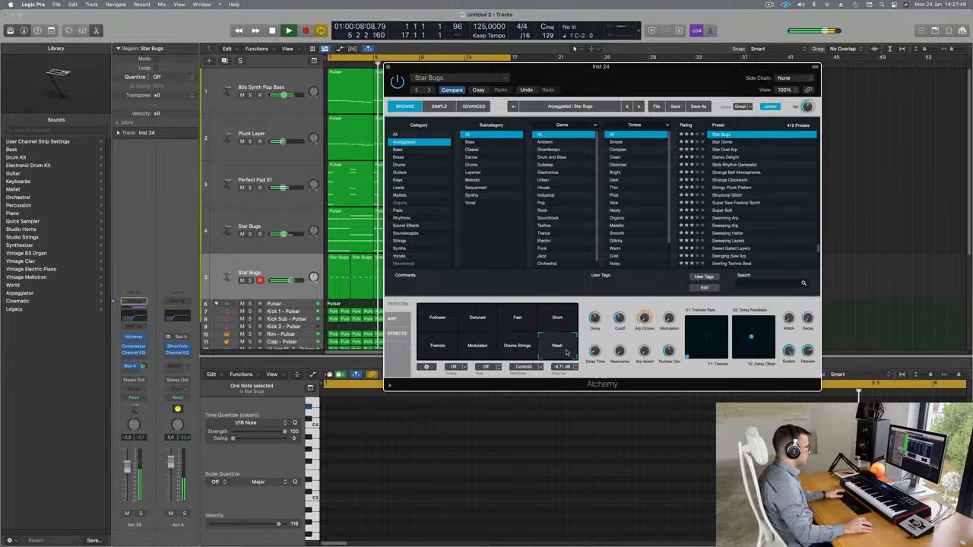
click(439, 322)
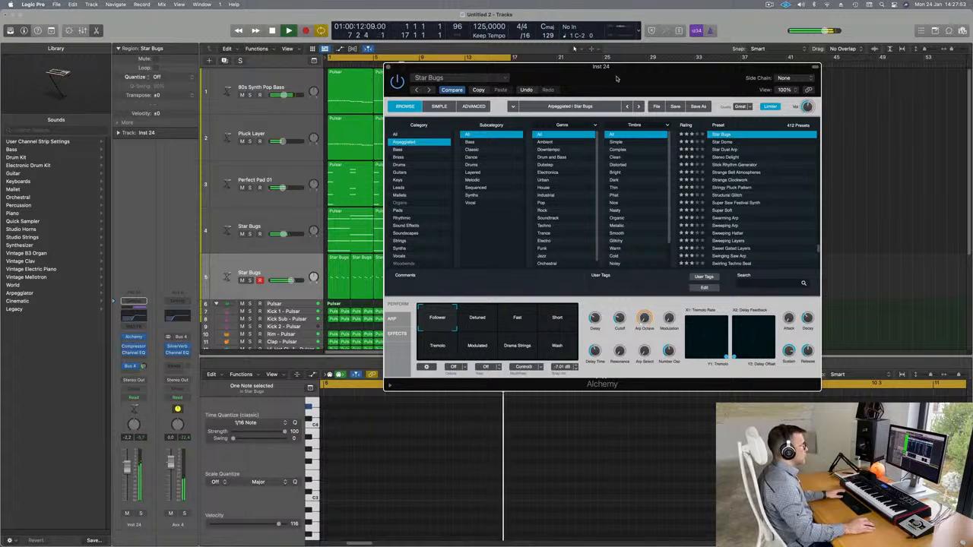
Step: Adjust Alchemy's delay feedback pad, Arp Octave and Delay amount, and set the Cutoff to about 47 %
drag(613, 83, 600, 64)
drag(721, 334, 724, 307)
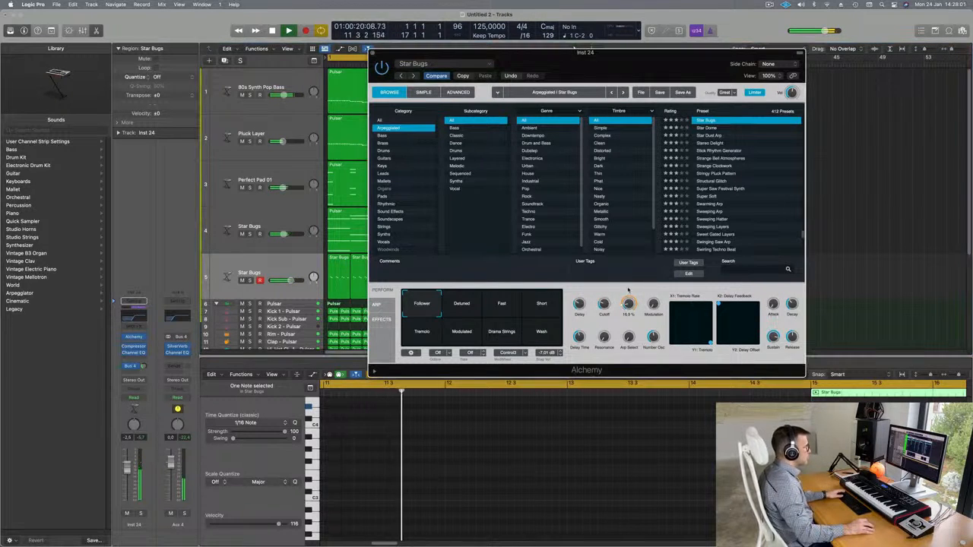
drag(628, 282, 603, 312)
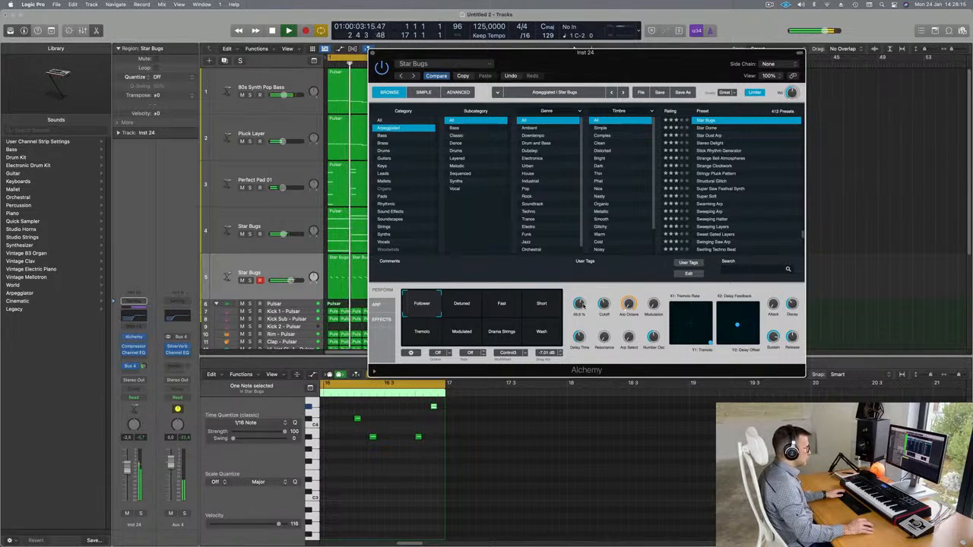
drag(581, 305, 581, 312)
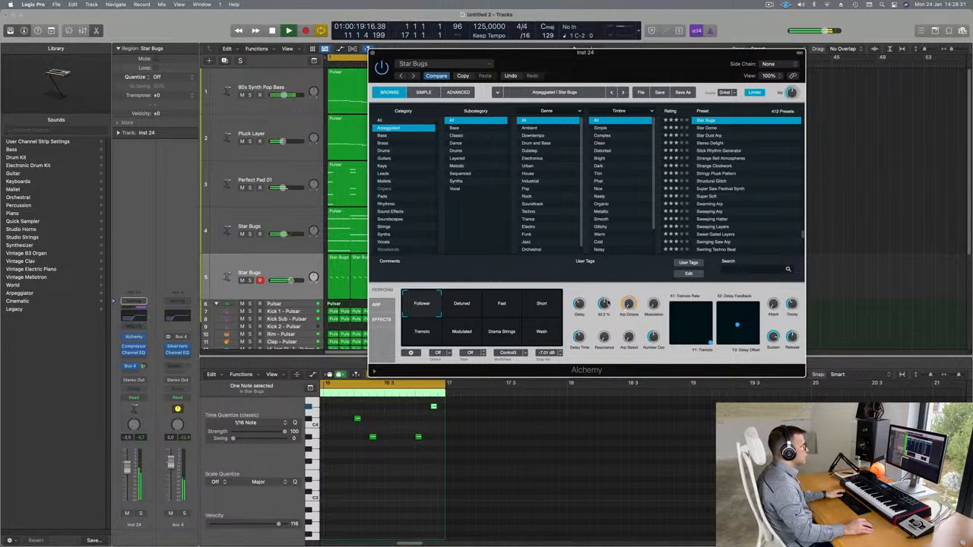
Step: Lower the new Star Bugs track's volume to about -4.6 dB, moving the Alchemy window clear of the regions
drag(669, 77, 829, 71)
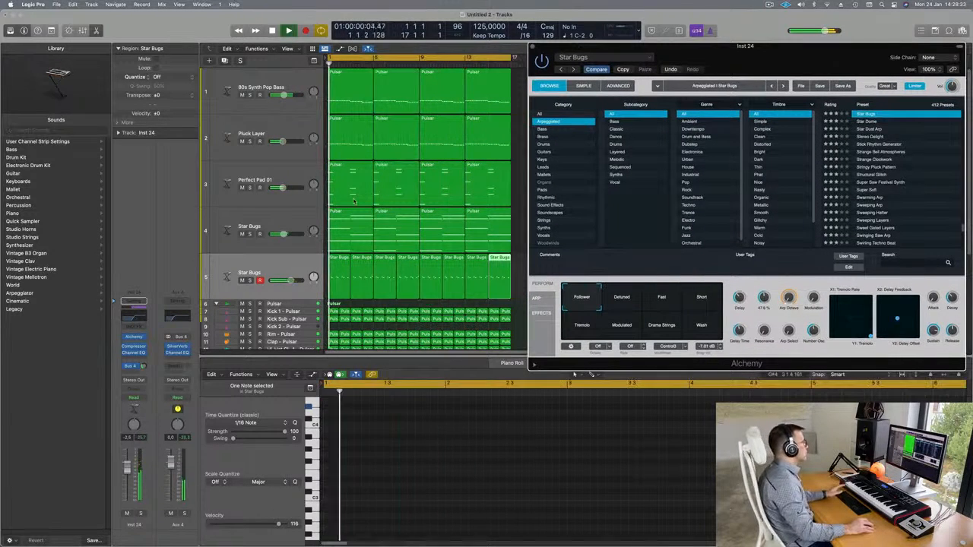
drag(127, 469, 129, 475)
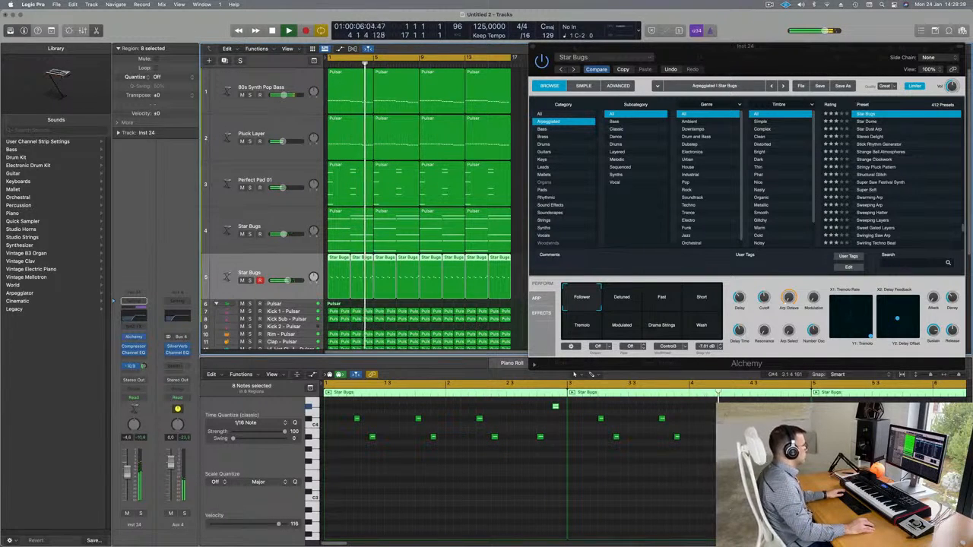
Step: Adjust the Star Bugs track's Bus 4 send, then the Aux 4 Compressor's threshold and set its output gain to +2.0 dB
drag(143, 367, 144, 370)
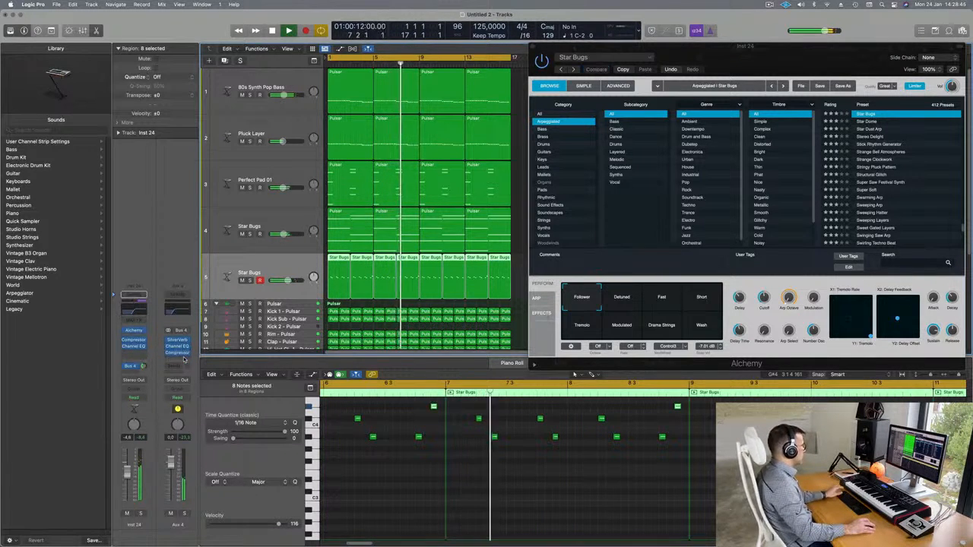
click(177, 353)
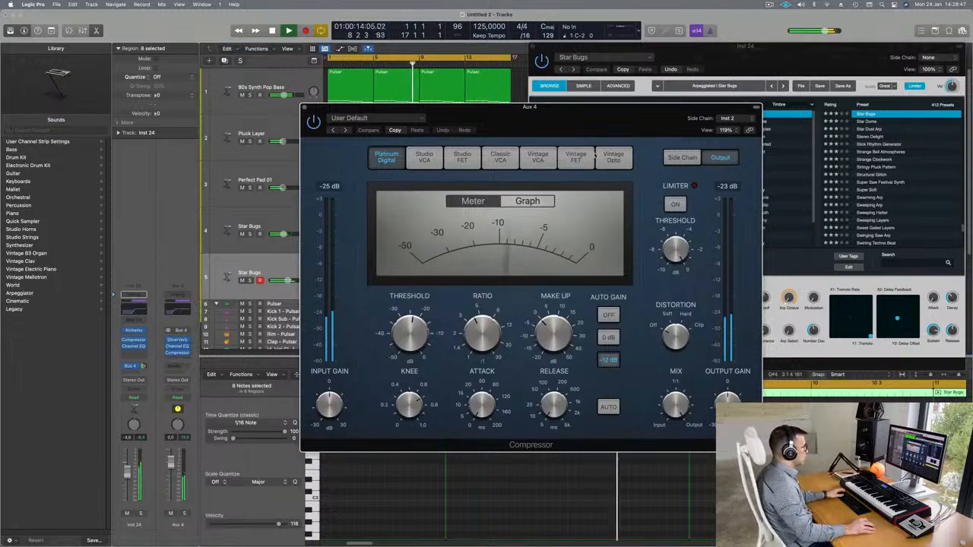
mouse_move(416, 329)
mouse_down()
mouse_move(413, 322)
mouse_move(411, 333)
mouse_up()
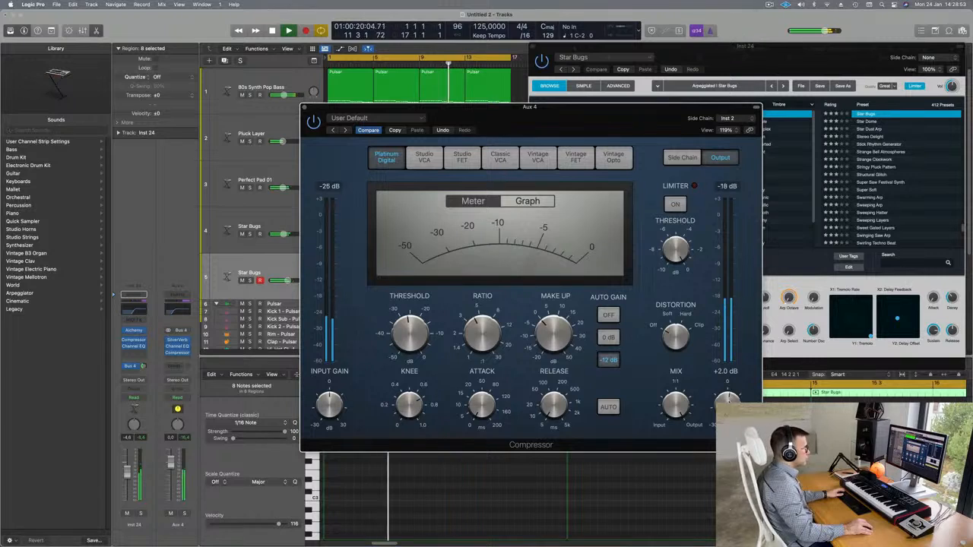
drag(533, 119, 562, 161)
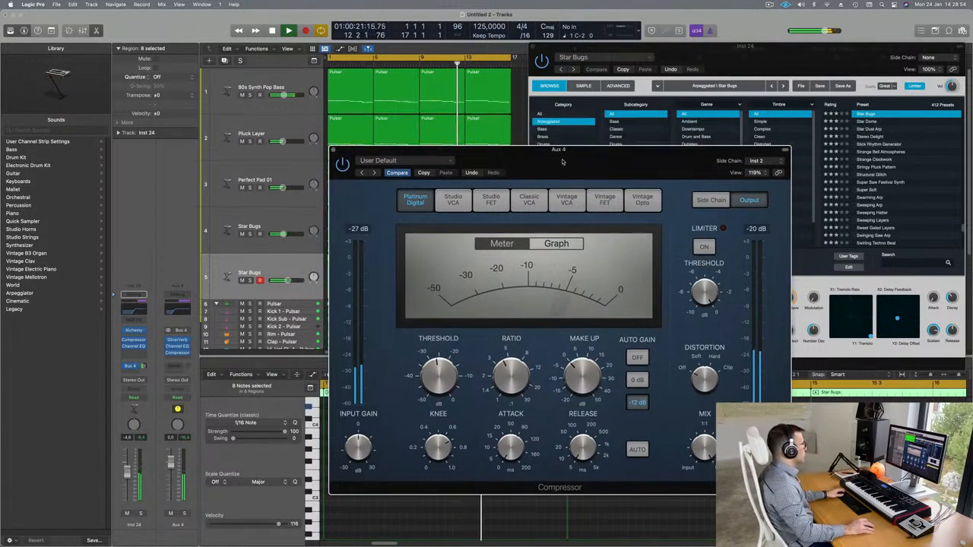
click(332, 150)
Step: Clear the Alchemy window off the arrangement and deselect all regions
drag(532, 47, 334, 145)
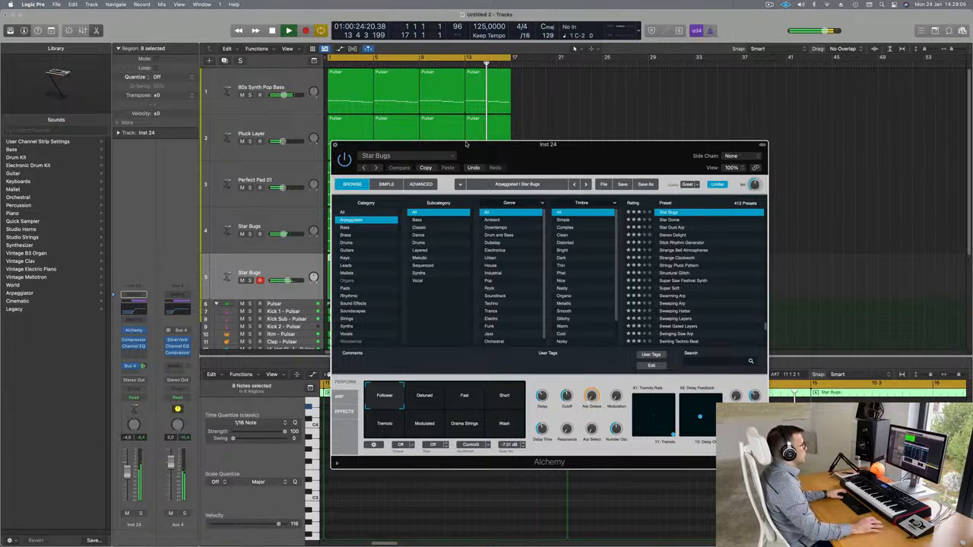
drag(535, 149, 812, 120)
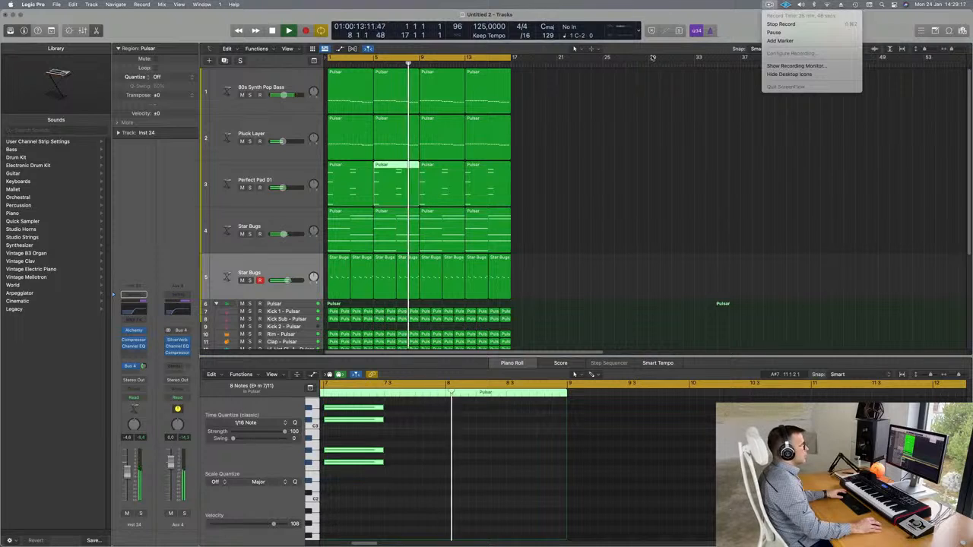
click(591, 164)
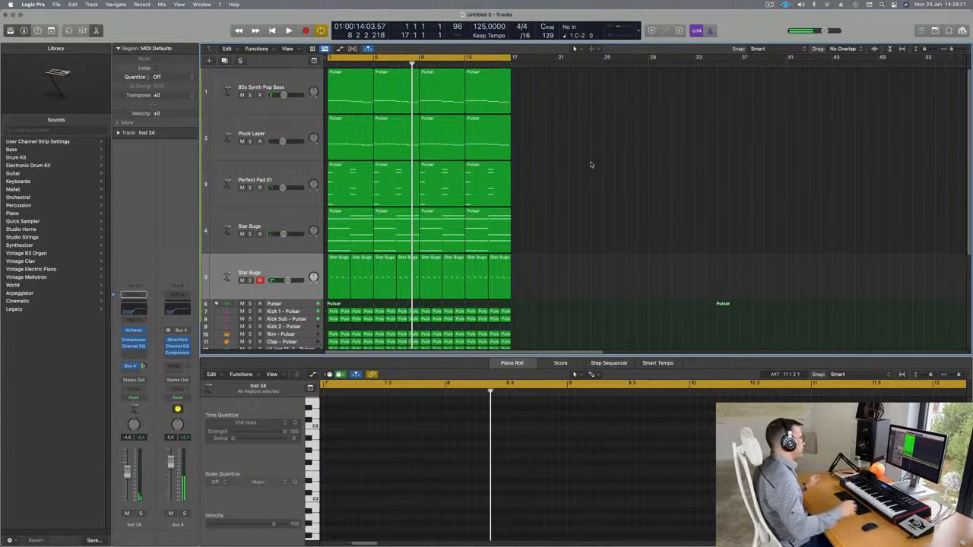
Step: Lower the second Star Bugs track's volume to about -6.4 dB and restart playback from the beginning
key(space)
key(space)
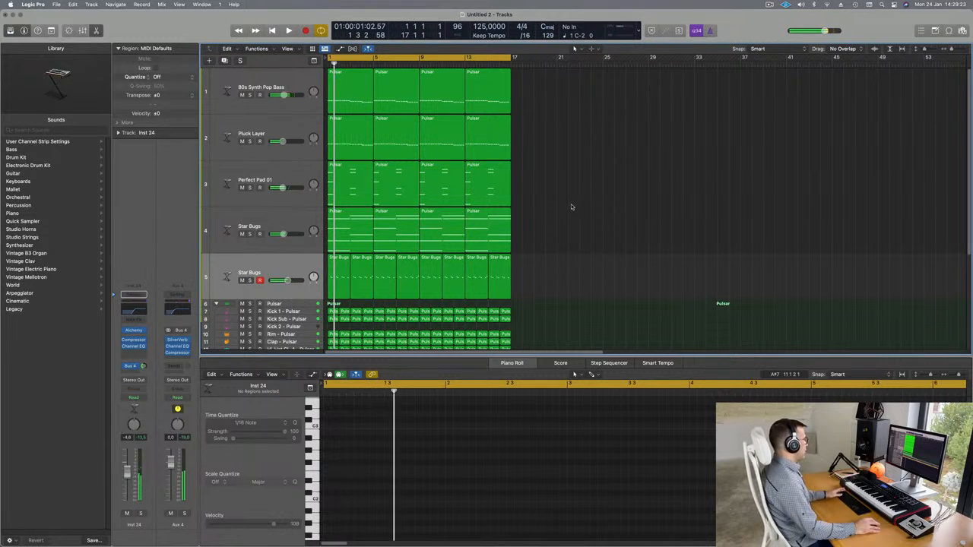
click(286, 266)
key(space)
key(space)
key(space)
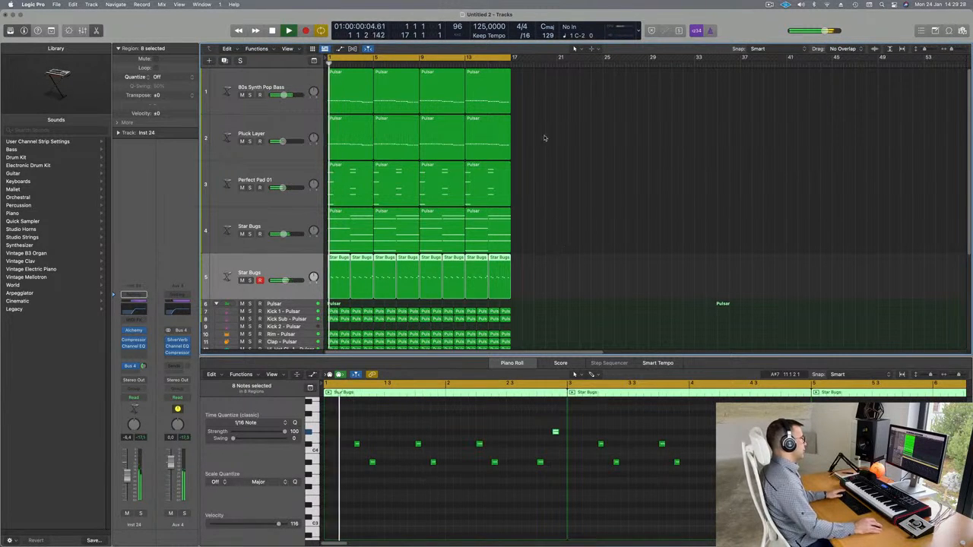
Step: Show the secondary ruler and repeat all tracks' regions three times, extending the arrangement to bar 65
click(295, 50)
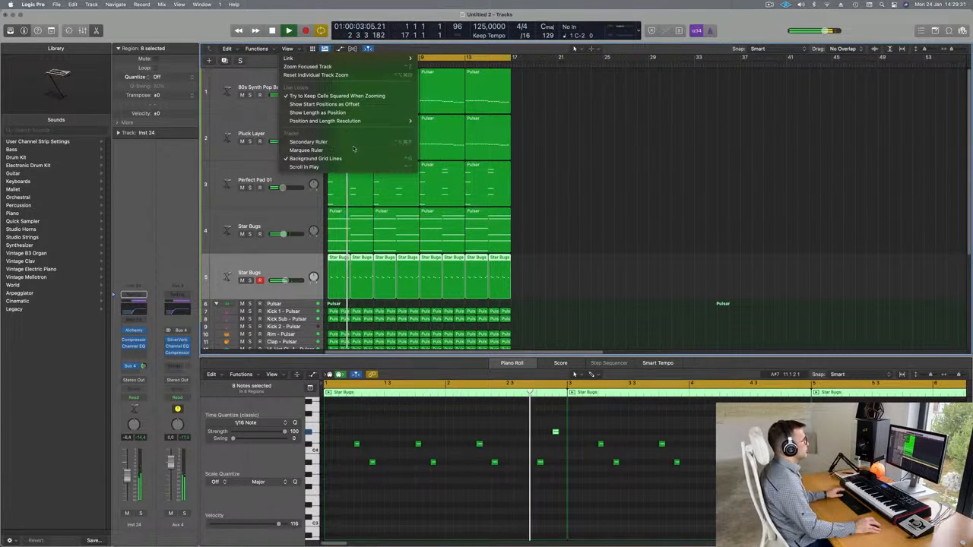
click(324, 152)
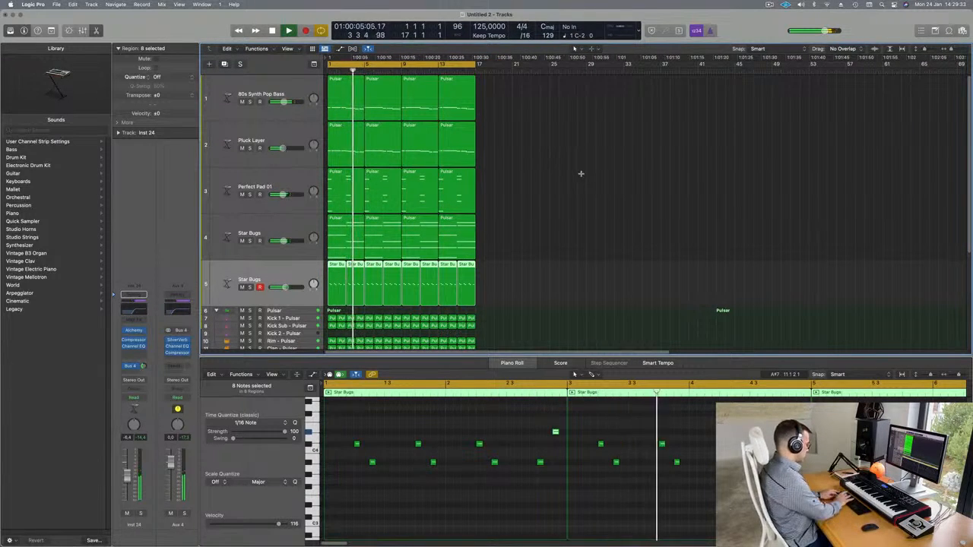
key(super+r)
key(super+r)
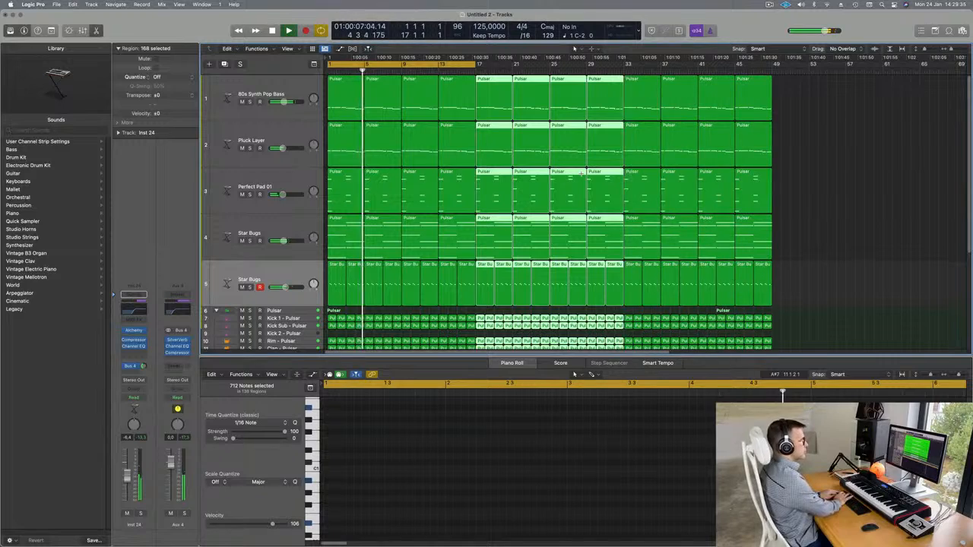
key(super+r)
key(super+Left)
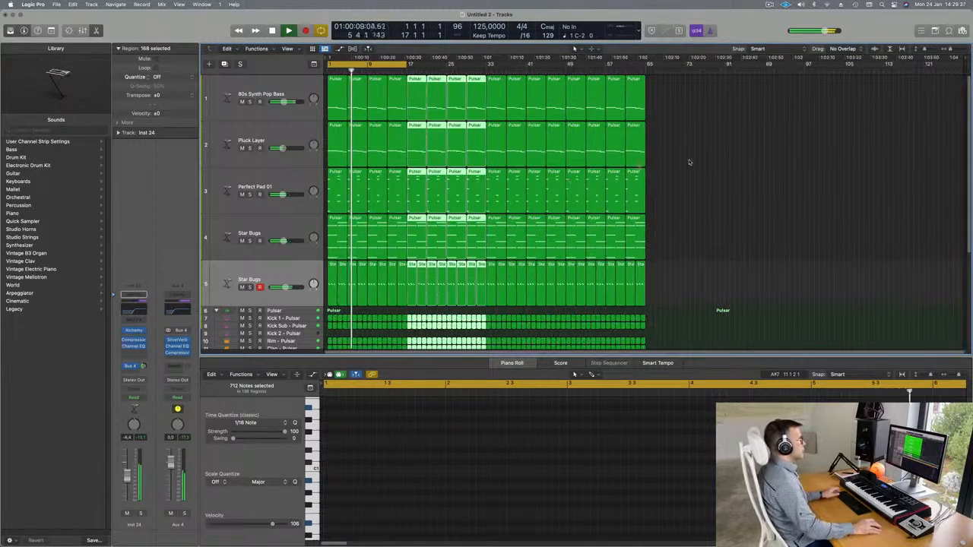
click(780, 194)
key(super+Right)
key(super+Right)
key(super+Left)
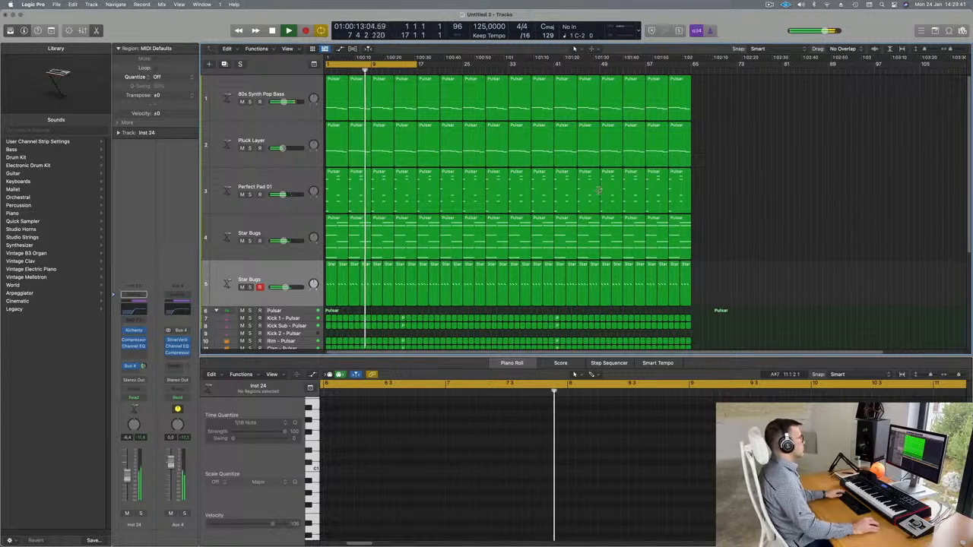
Step: Delete the first four regions of the upper Star Bugs track, covering bars 1 to 17, and play from the start
key(space)
key(Return)
key(space)
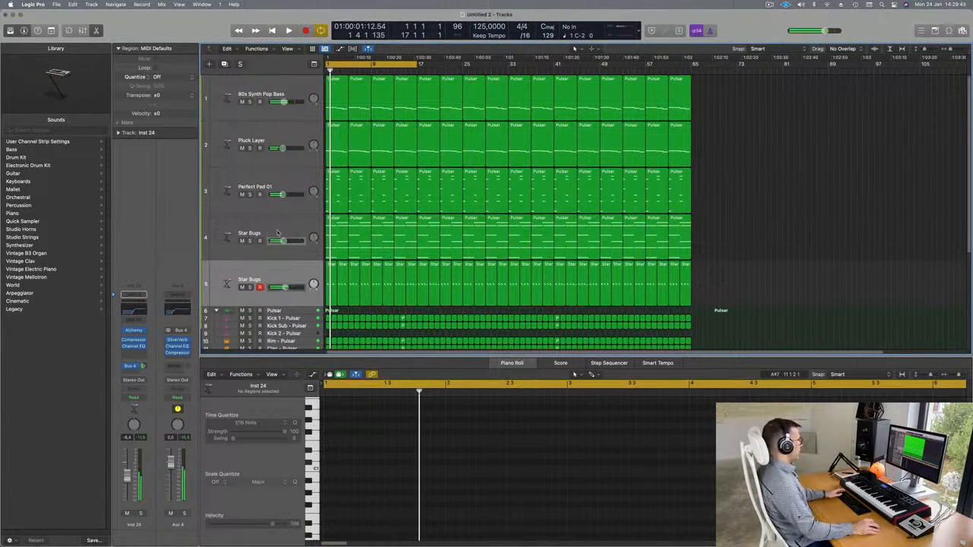
click(308, 226)
key(Return)
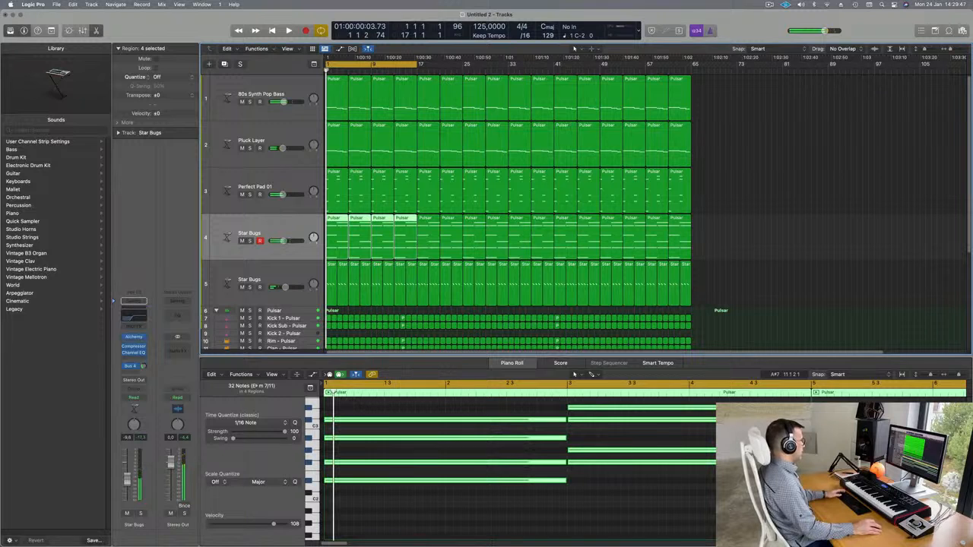
key(Delete)
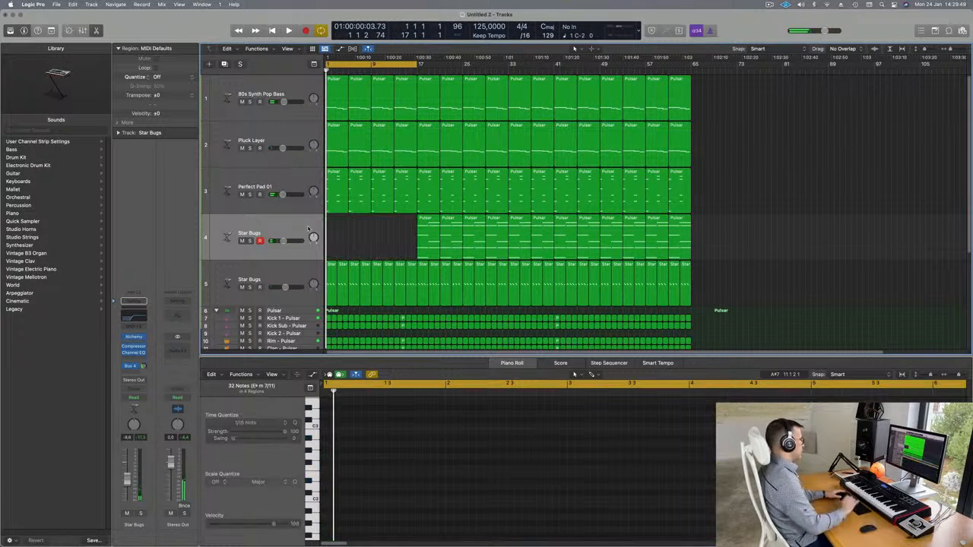
key(space)
key(Return)
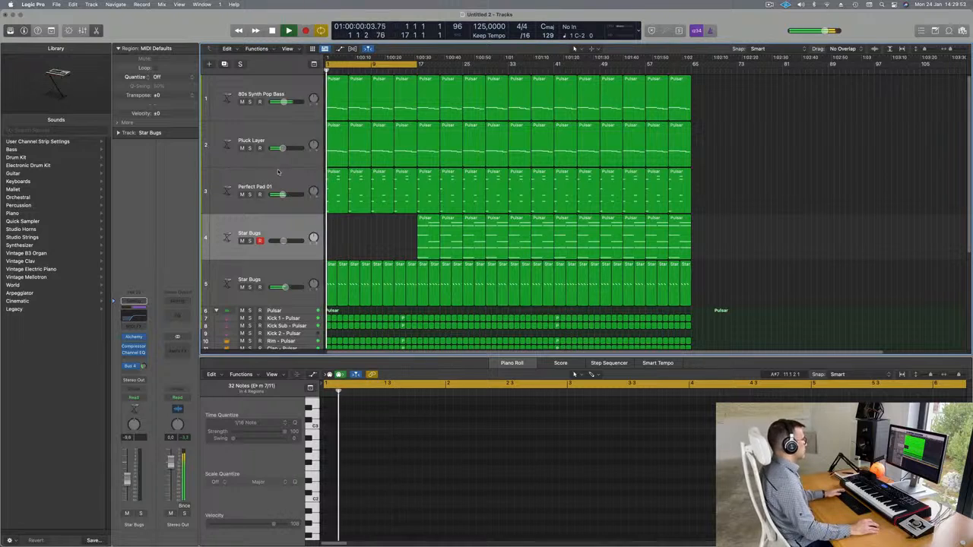
Step: Delete the lower Star Bugs track's regions before bar 17 and listen from the start
drag(335, 256, 418, 304)
key(Delete)
key(space)
key(Return)
key(space)
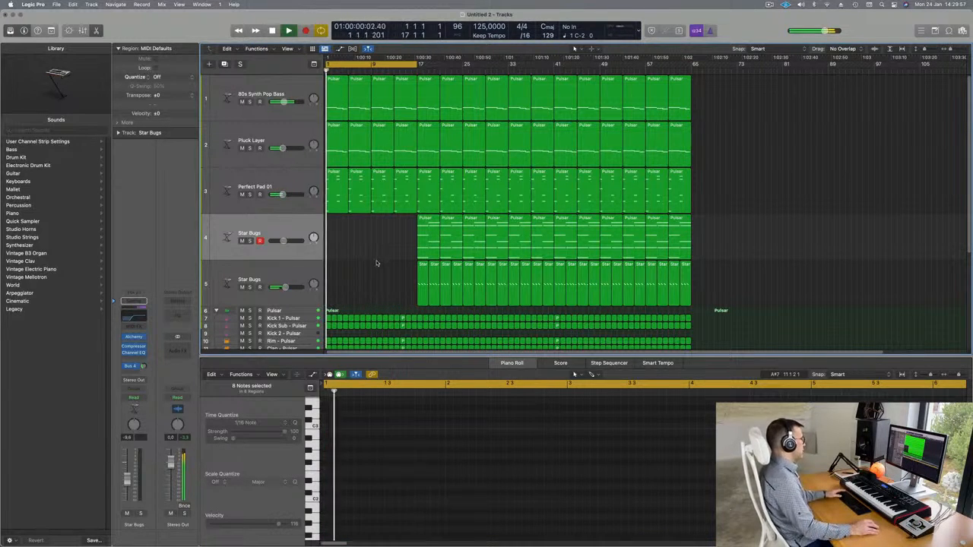
Step: Mute the Pluck Layer track and delete its four regions before bar 17
click(278, 132)
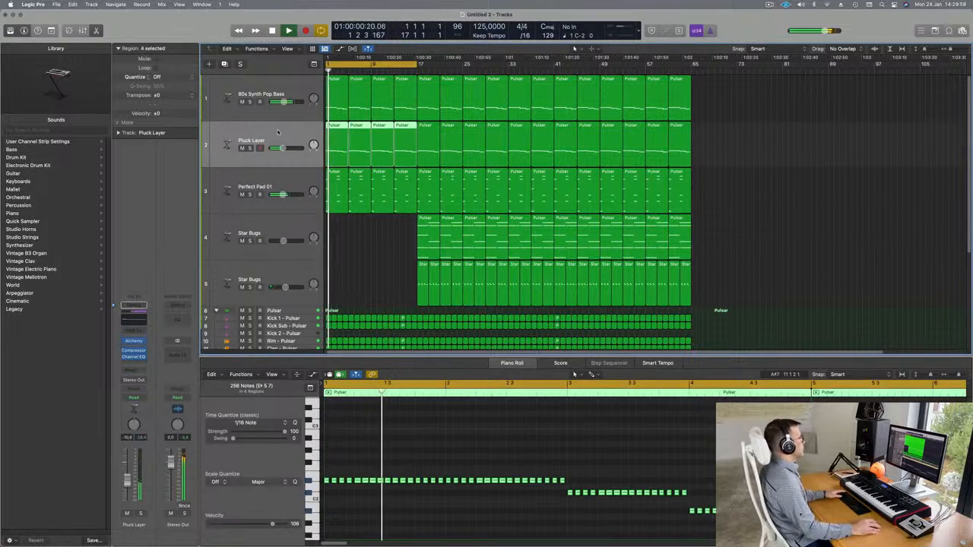
click(242, 148)
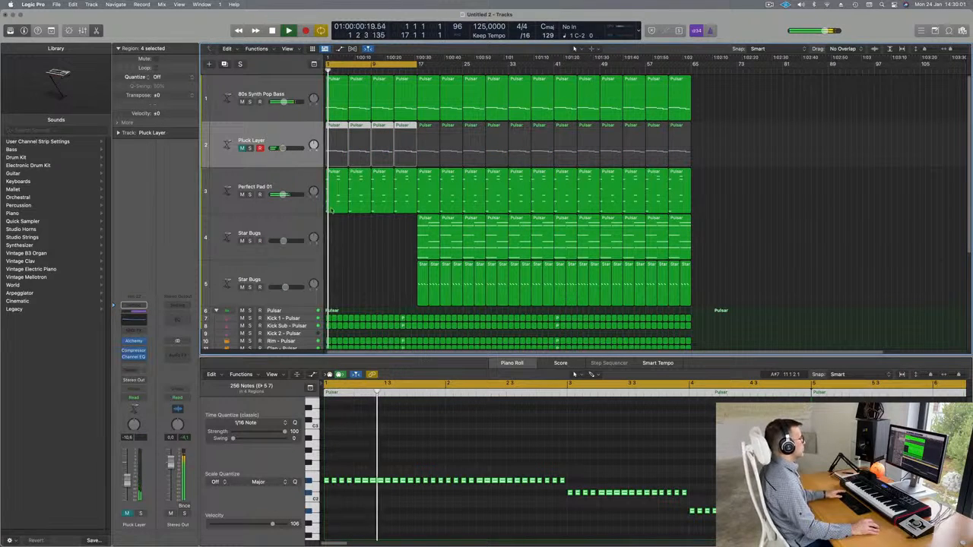
click(339, 130)
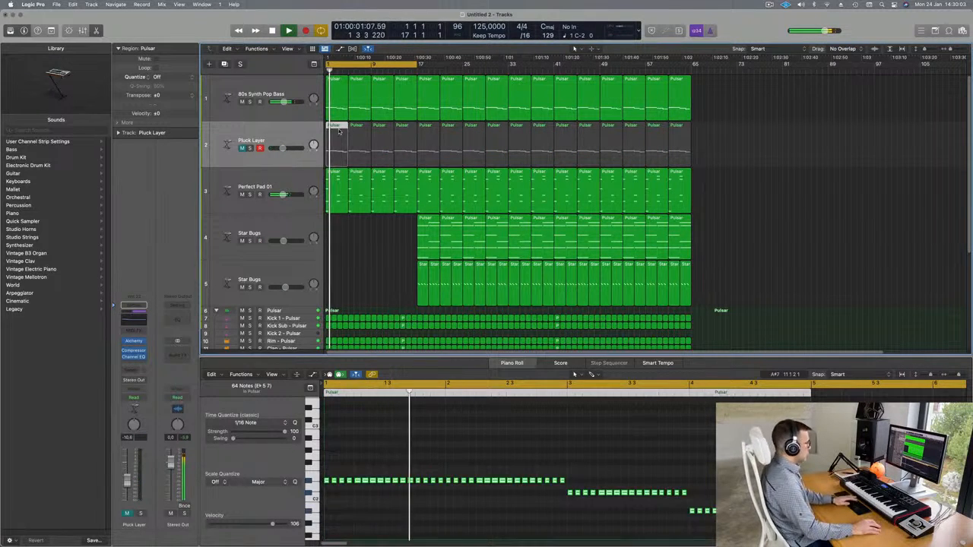
key(Delete)
click(364, 131)
key(Delete)
click(378, 130)
key(Delete)
click(403, 133)
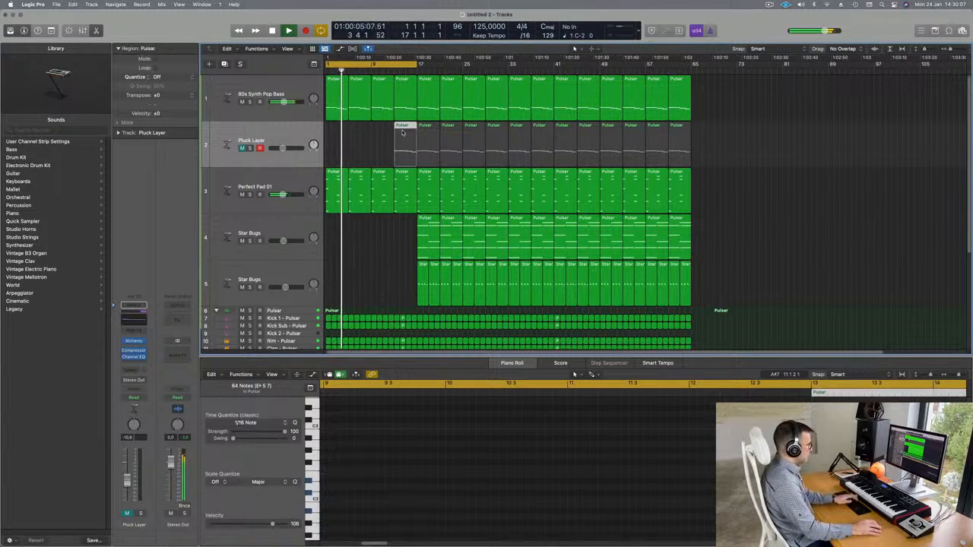
key(Delete)
key(space)
Step: Select the 80s Synth Pop Bass track, unmute Pluck Layer and play from the beginning
click(282, 89)
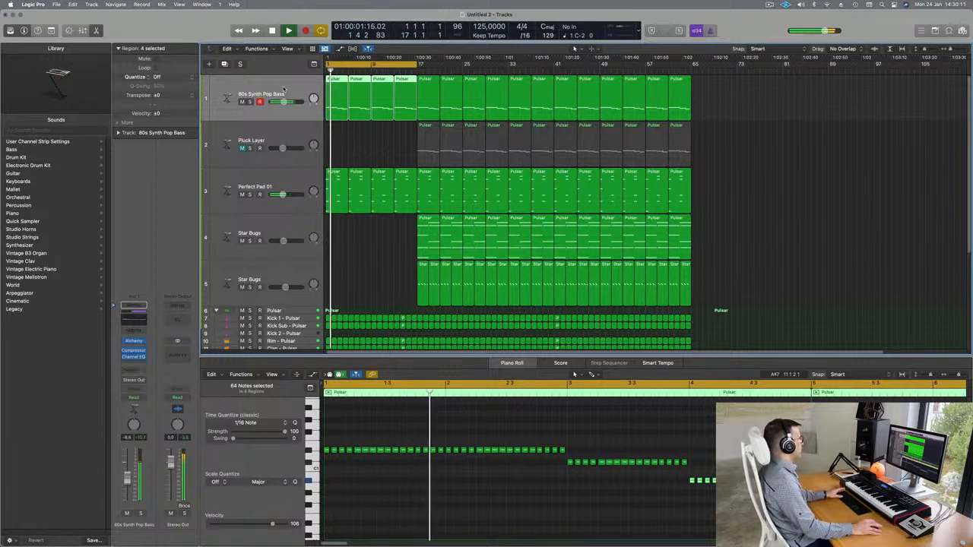
click(242, 148)
key(Return)
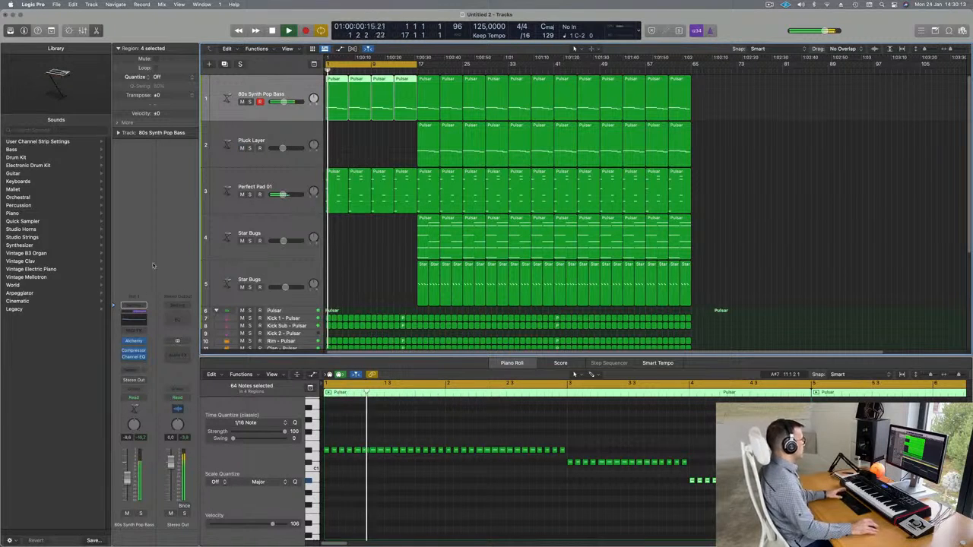
Step: Set 80s Synth Pop Bass to Touch automation, move Alchemy's Cutoff during playback to register it, and show the automation lanes
click(134, 397)
click(136, 407)
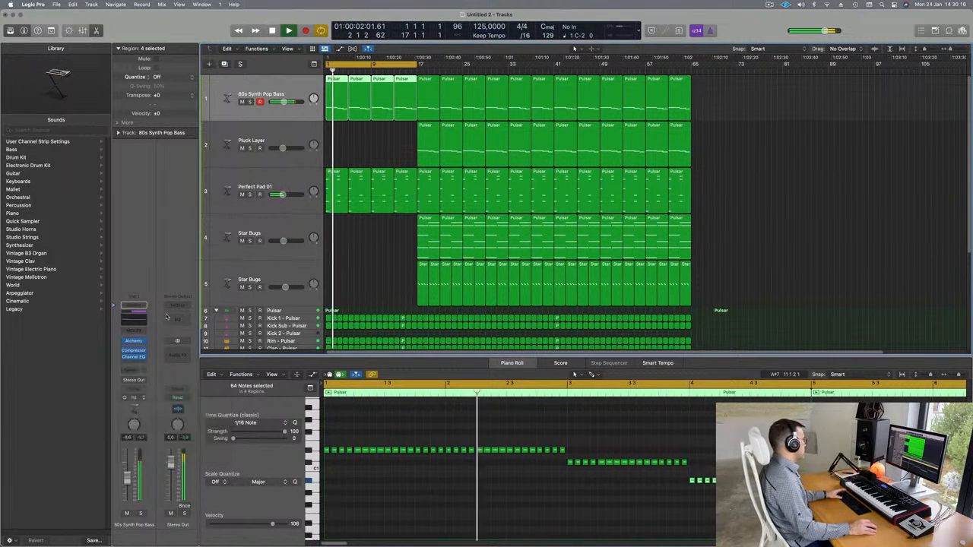
click(134, 342)
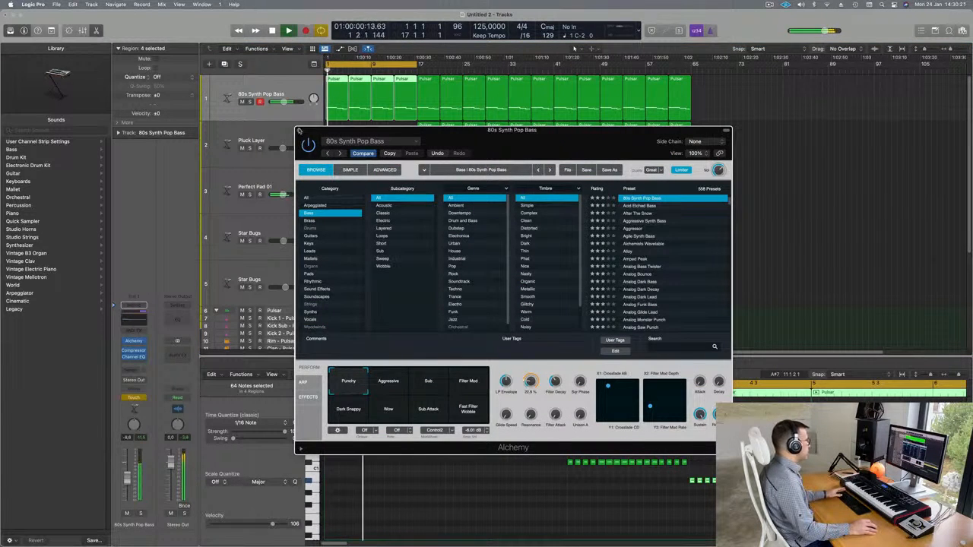
key(super+w)
key(a)
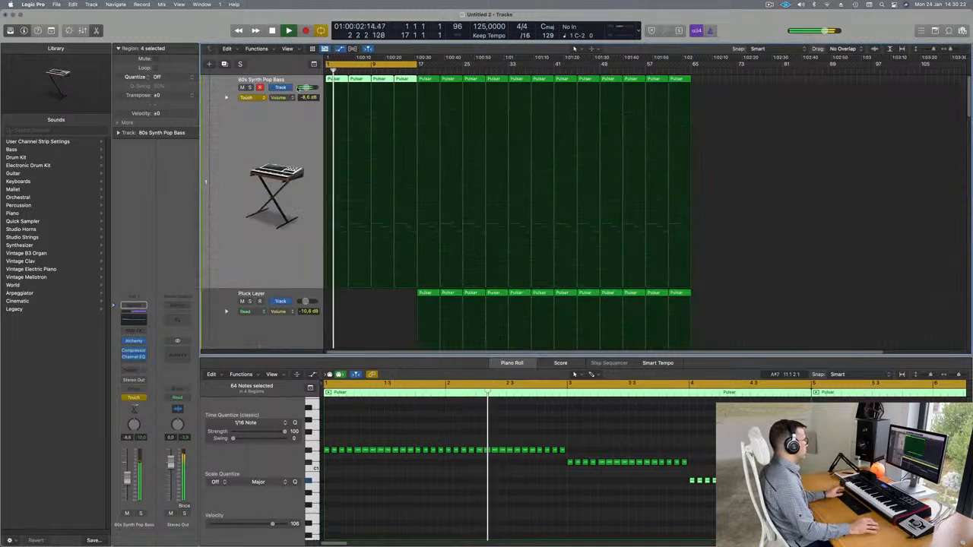
Step: Return 80s Synth Pop Bass to Read automation and display its Alchemy Cutoff lane
click(261, 98)
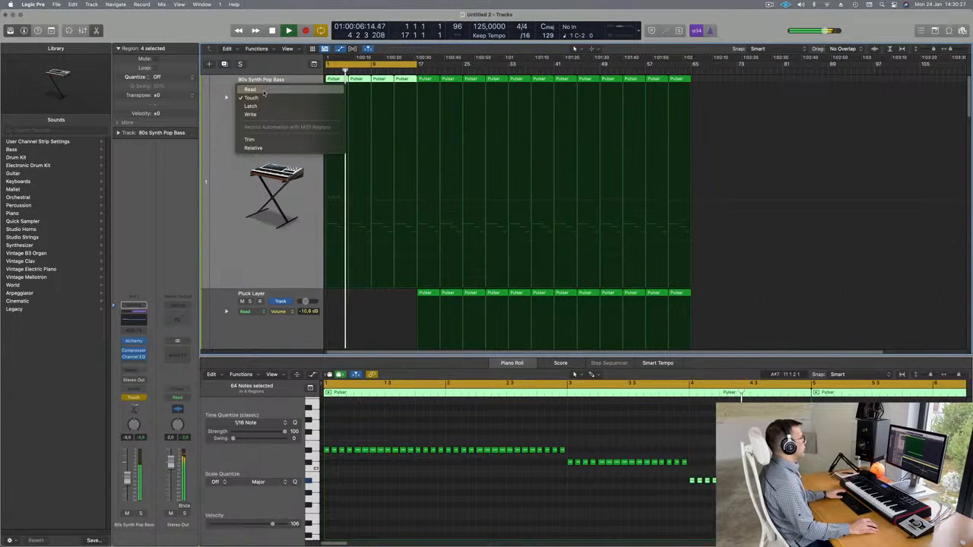
click(258, 89)
click(283, 99)
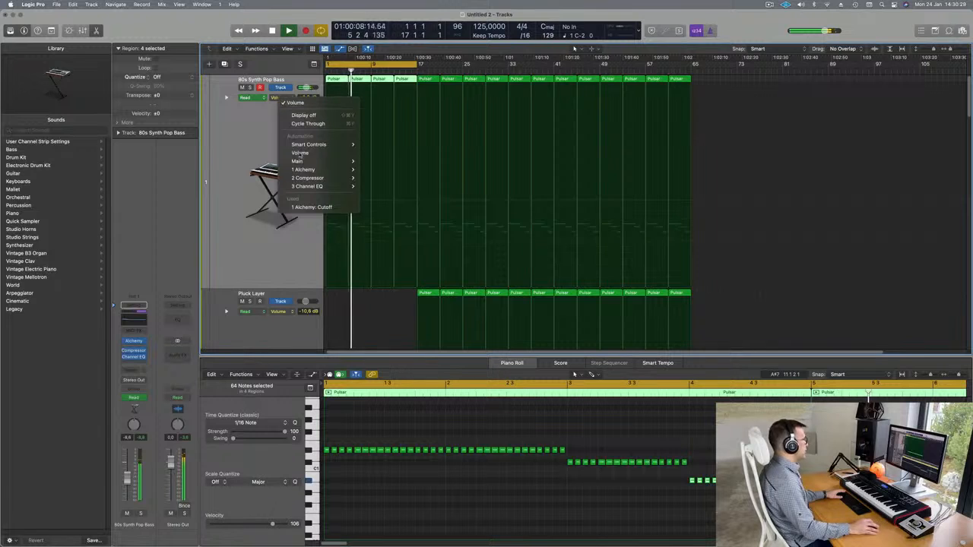
click(313, 206)
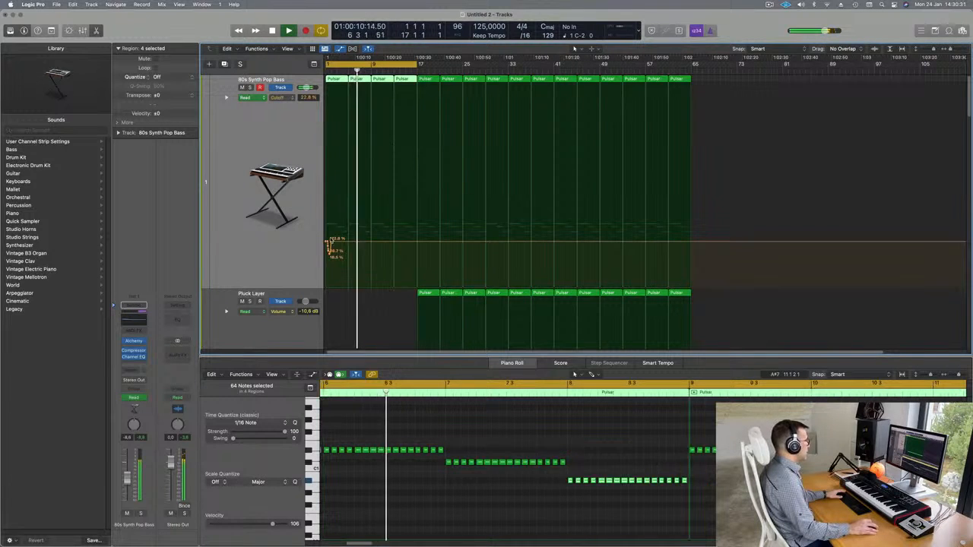
Step: Shape the bass Cutoff automation as a ramp from about 20 % at bar 1 to 25.4 % just before bar 9
mouse_move(336, 242)
mouse_down()
mouse_move(308, 244)
mouse_move(330, 248)
mouse_up()
key(Return)
click(373, 243)
key(space)
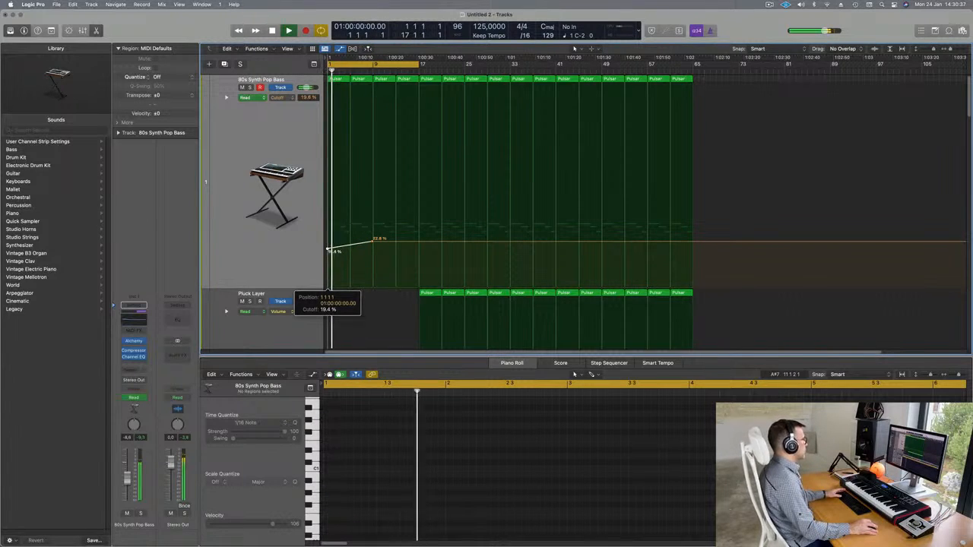
drag(328, 247, 372, 235)
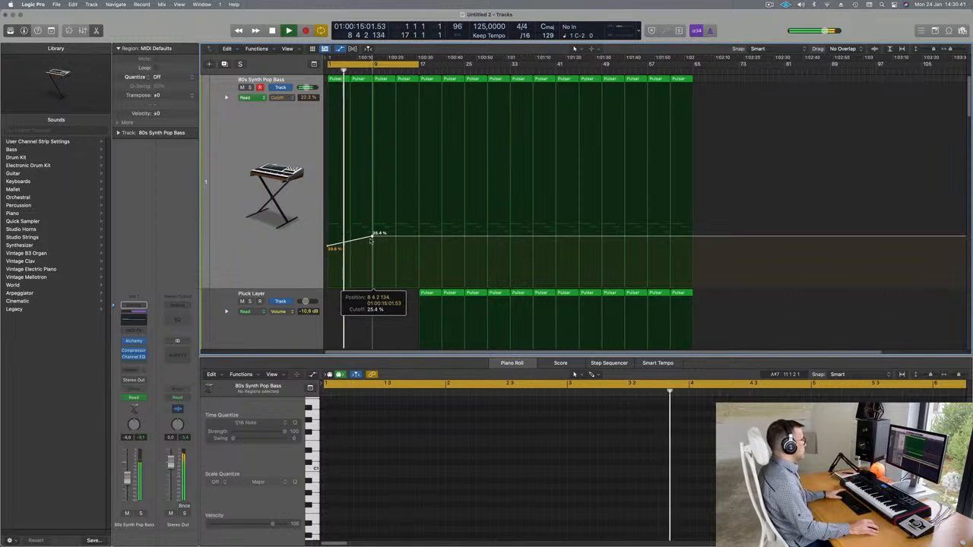
Step: Select the Perfect Pad 01 track and lower its volume to -14.2 dB while playing from the beginning
scroll(266, 223, down, 5)
scroll(266, 223, down, 5)
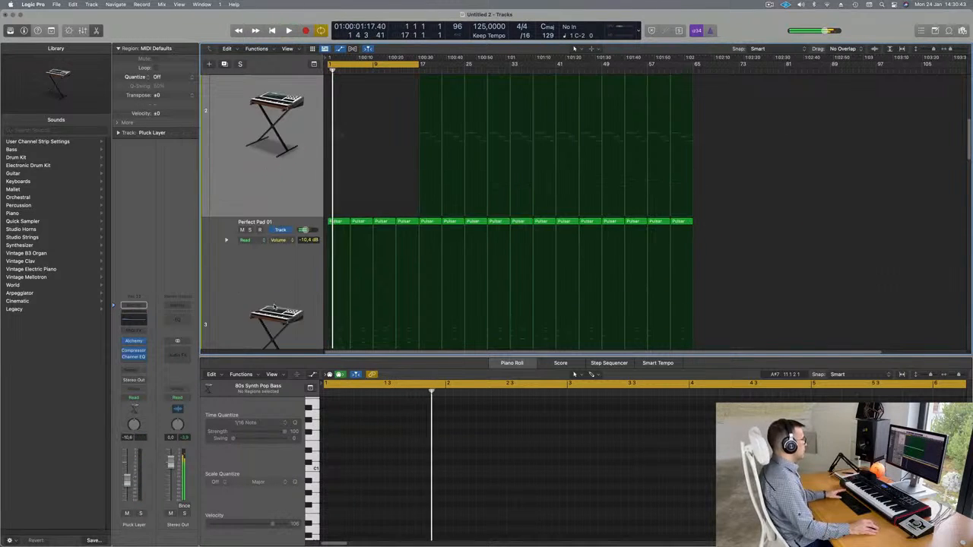
click(267, 175)
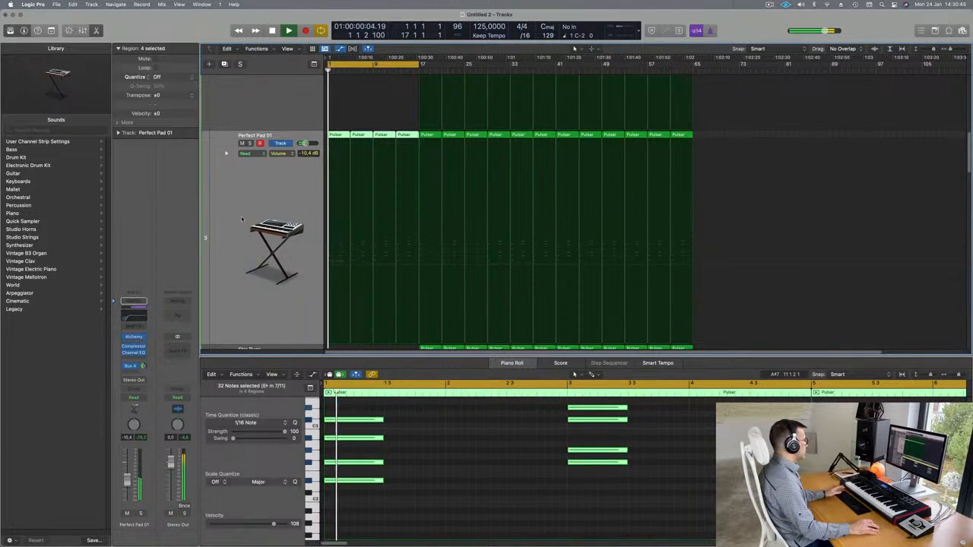
click(140, 514)
click(141, 515)
key(Return)
key(Return)
drag(127, 482, 127, 487)
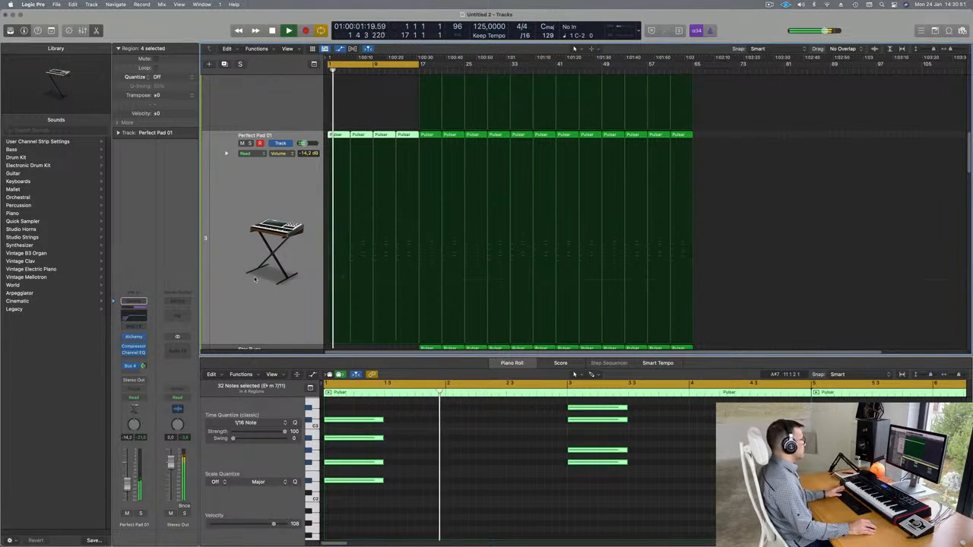
Step: Delete the second chord's four notes, at bar 3, from the first Perfect Pad 01 region
scroll(509, 220, down, 4)
key(Return)
scroll(510, 220, up, 3)
scroll(509, 221, up, 1)
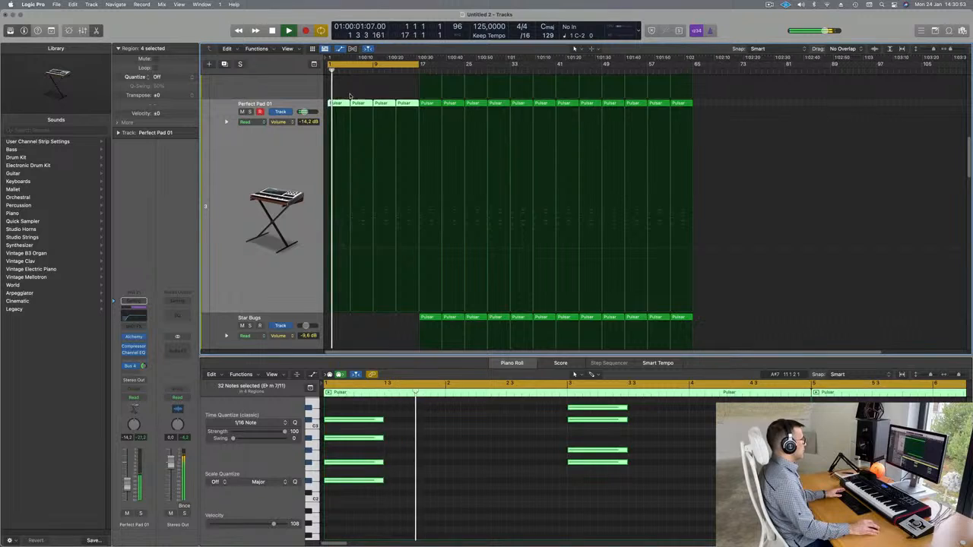
click(353, 89)
click(341, 110)
key(space)
scroll(610, 520, down, 3)
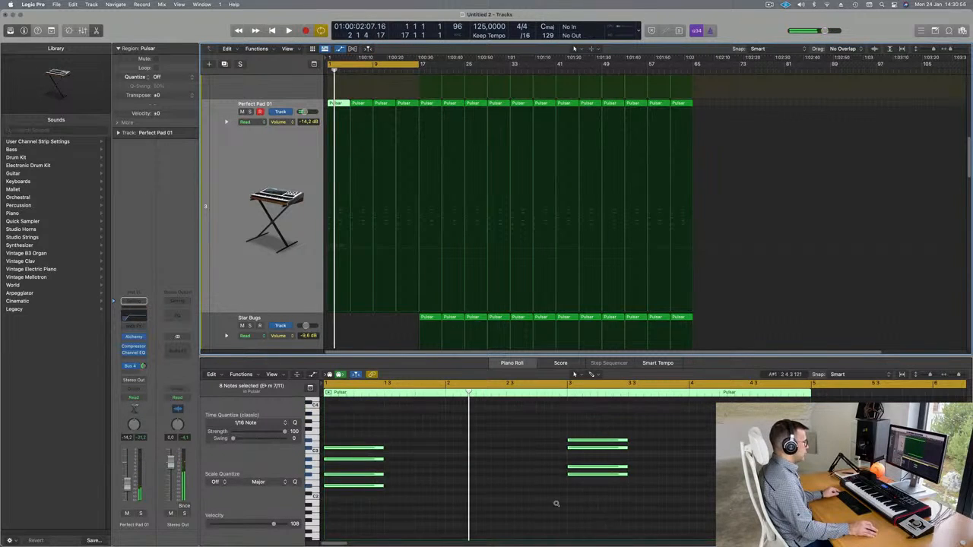
scroll(556, 504, left, 2)
drag(526, 429, 593, 505)
key(Delete)
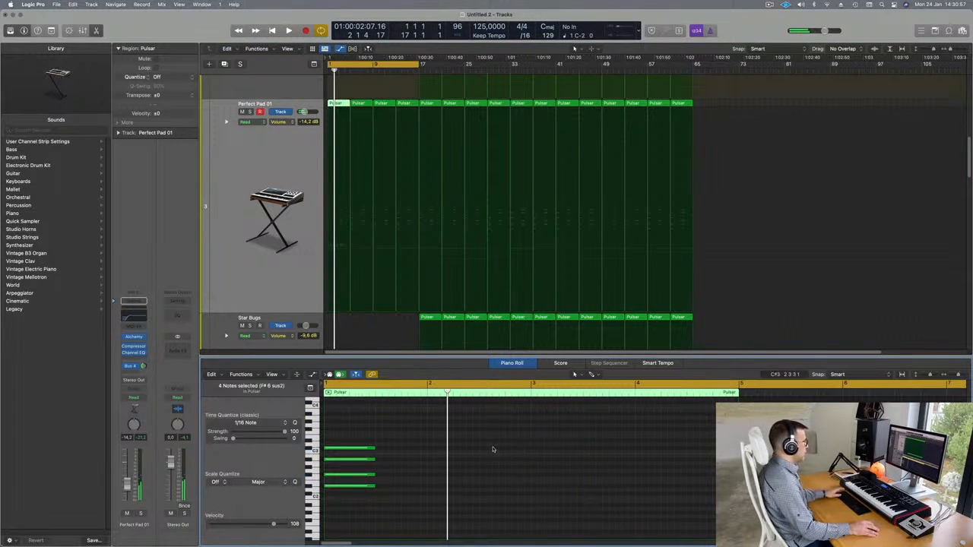
Step: Remove the track 8 kick regions from bar 1 up to bar 17 in the Pulsar kit
scroll(491, 449, down, 5)
key(space)
scroll(374, 228, up, 1)
scroll(375, 228, down, 3)
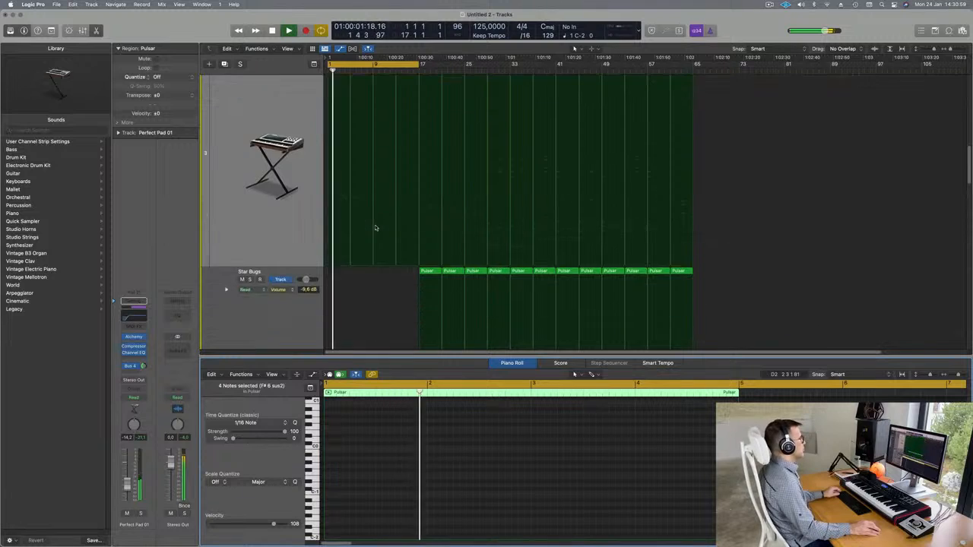
scroll(376, 225, down, 5)
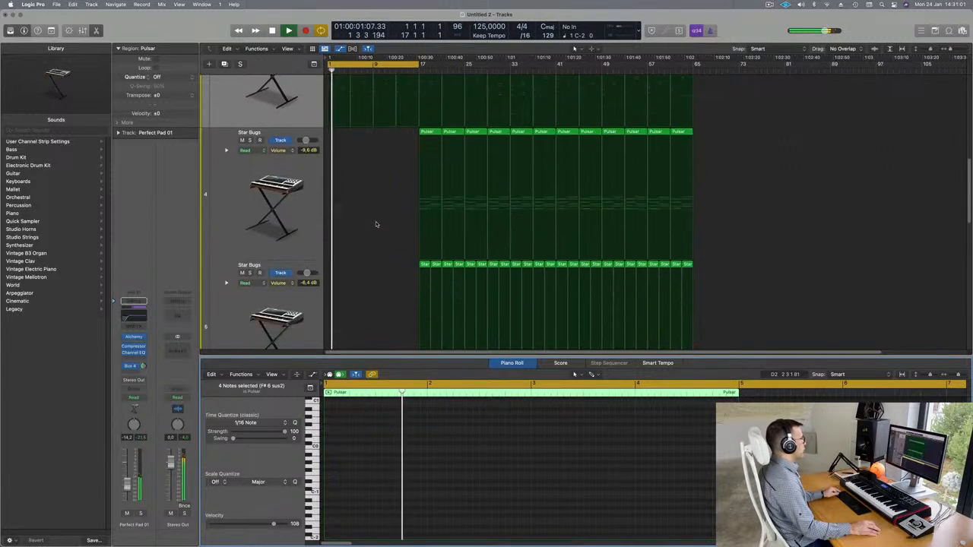
scroll(376, 225, down, 4)
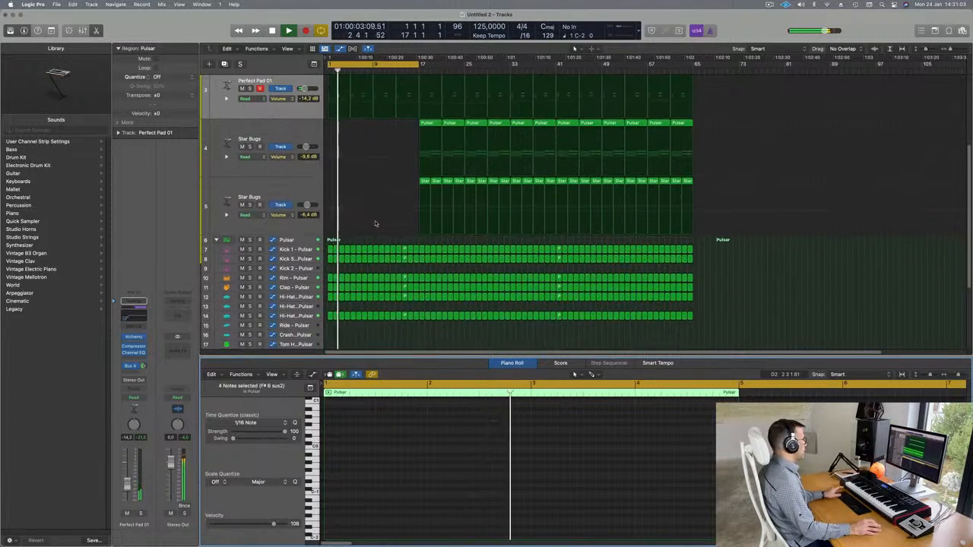
drag(333, 268, 415, 265)
key(Delete)
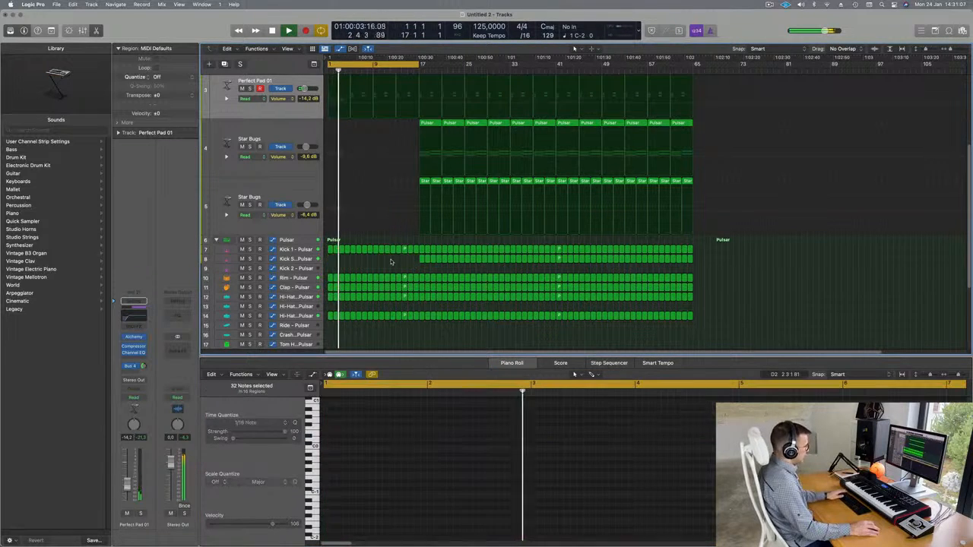
Step: Delete the Rim and Clap regions of the Pulsar kit from bar 1 up to bar 17
scroll(327, 254, down, 2)
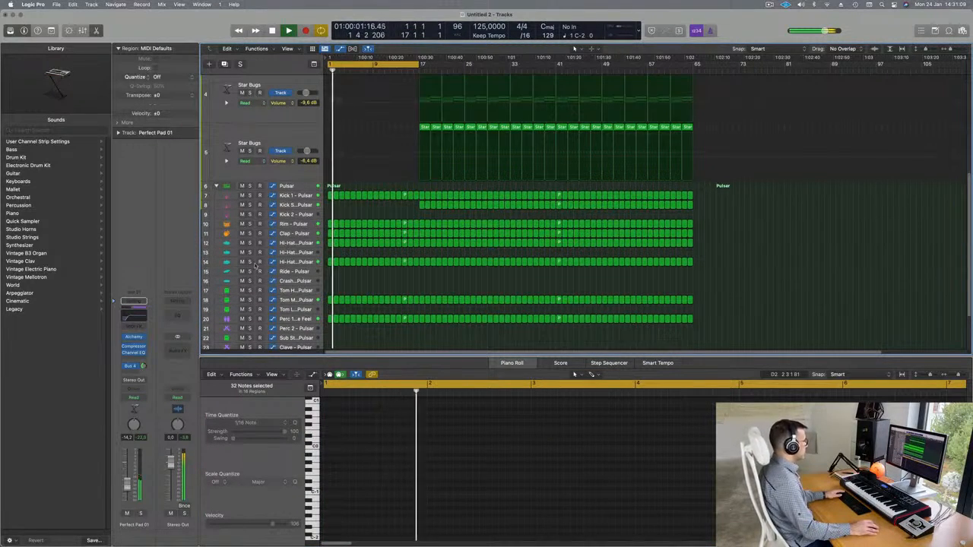
scroll(314, 291, down, 1)
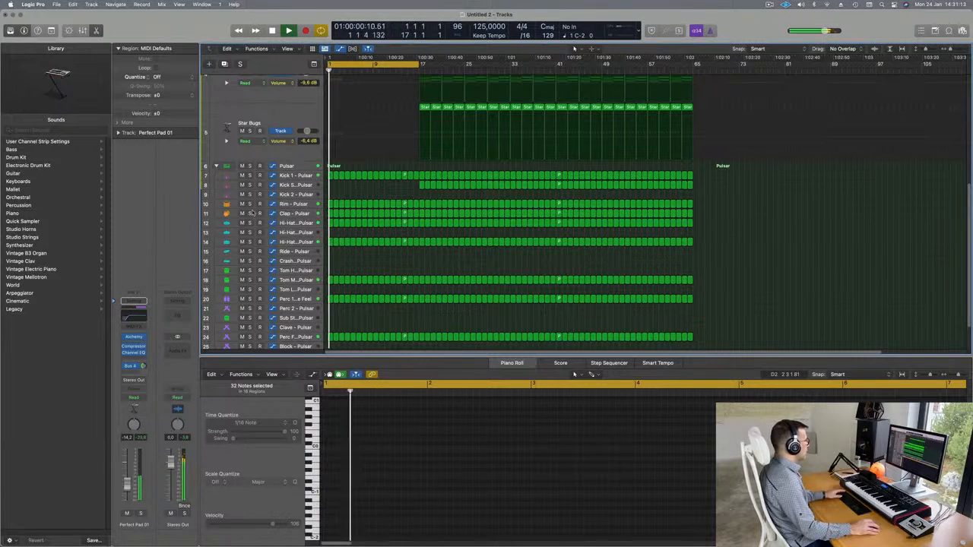
click(330, 203)
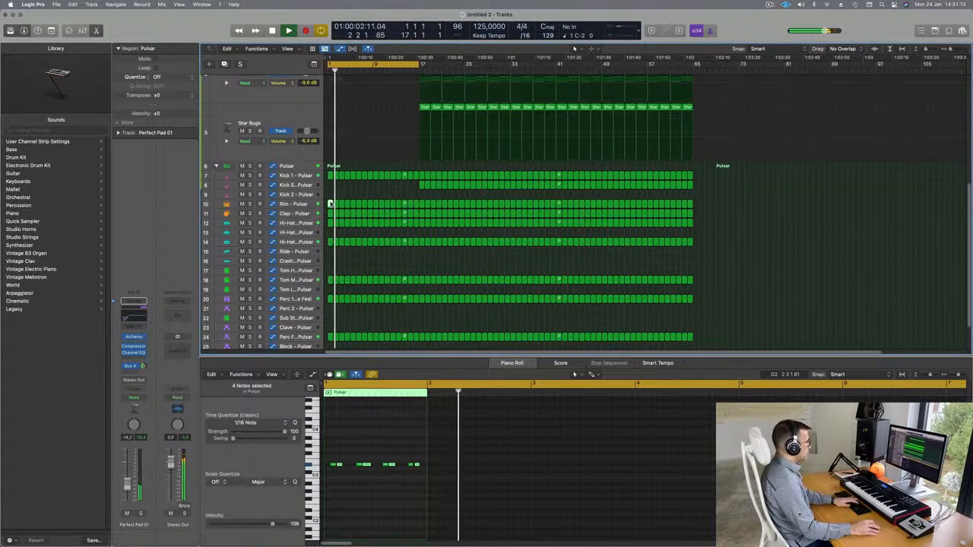
key(Delete)
drag(329, 204, 400, 200)
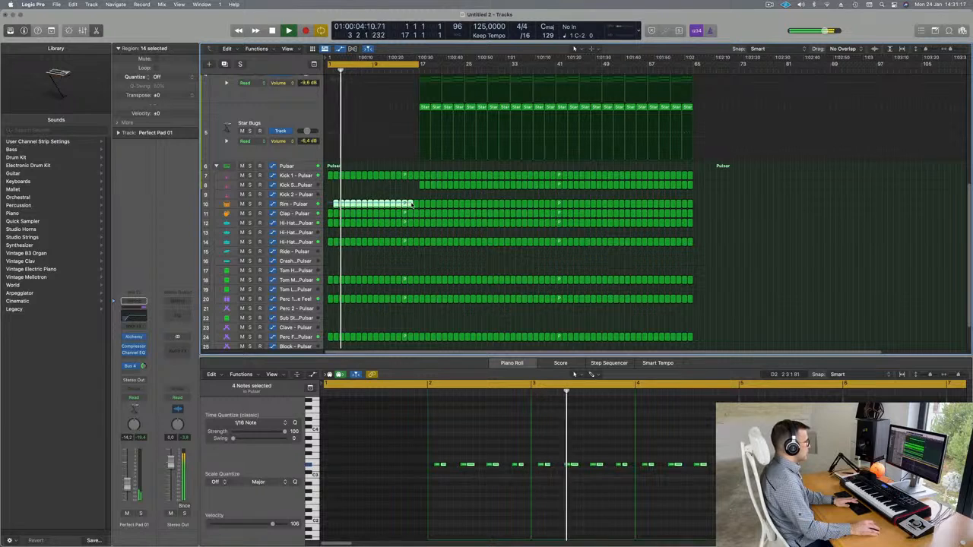
key(Delete)
key(Return)
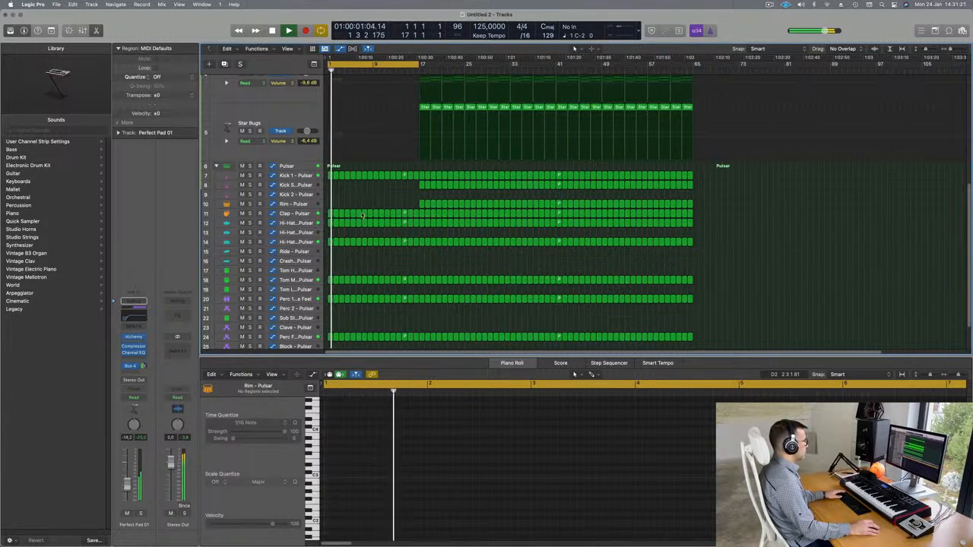
click(362, 215)
key(Delete)
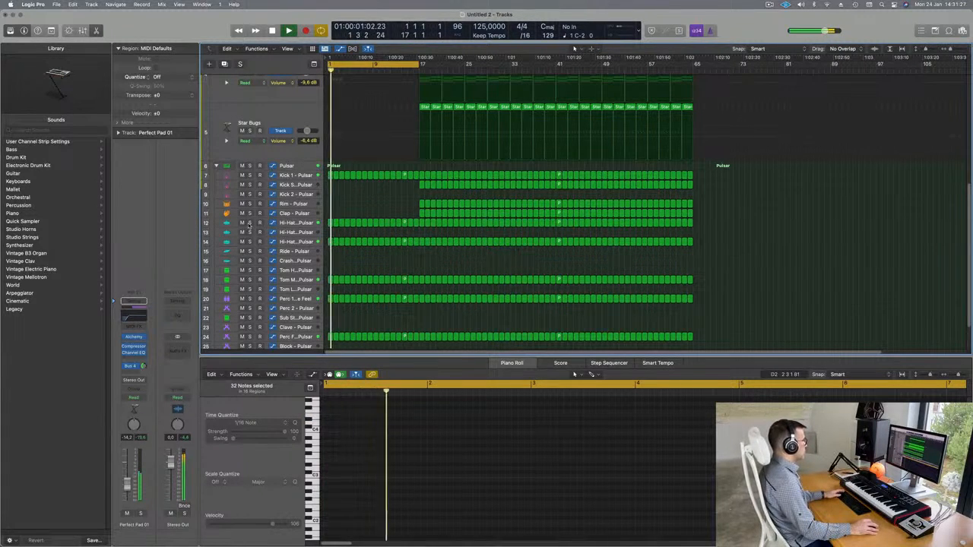
Step: Delete the Tom Mid, Perc 1 and Perc FX regions from bar 1 up to bar 17
scroll(321, 259, down, 1)
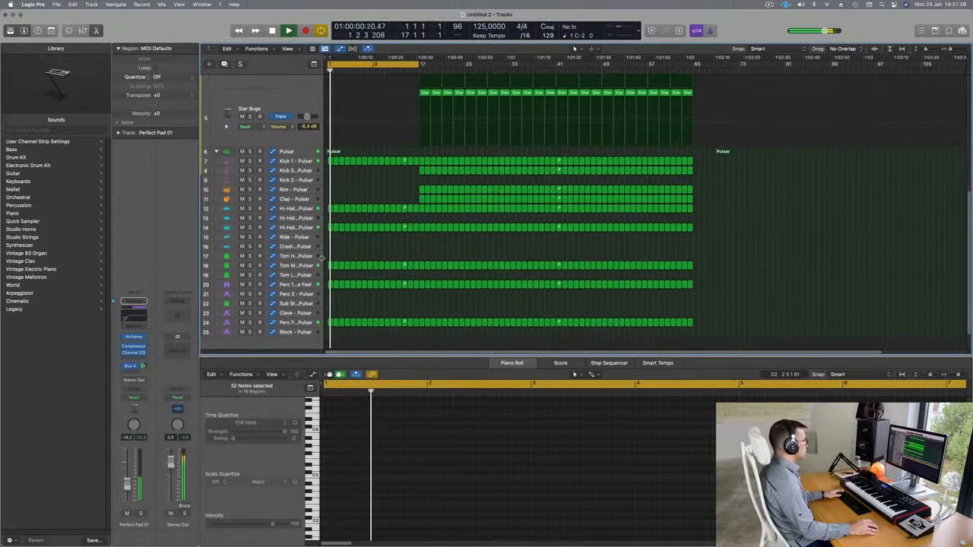
drag(327, 263, 416, 292)
key(Delete)
key(space)
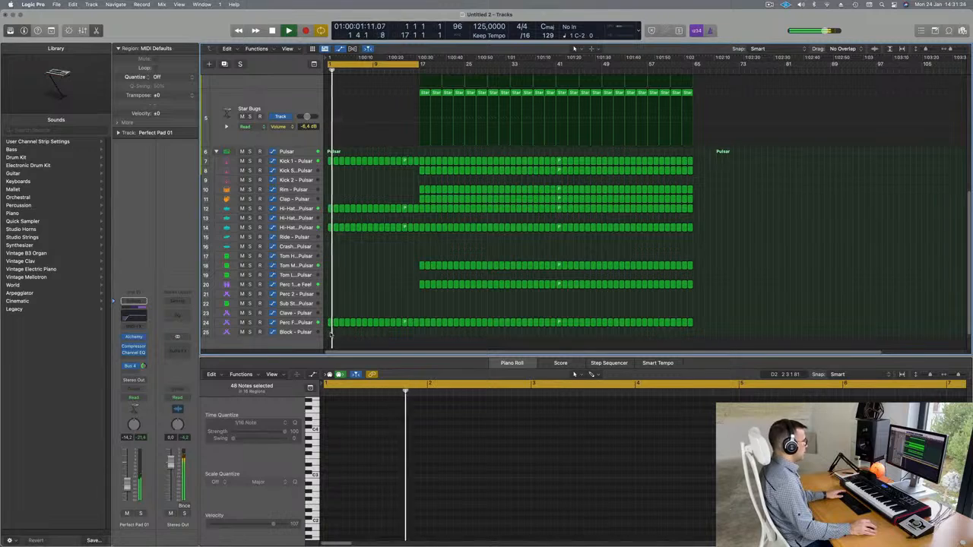
drag(328, 333, 417, 326)
key(Delete)
key(Return)
Step: Select the main Pulsar drum kit track and play the thinned opening from the beginning
scroll(396, 317, up, 3)
scroll(397, 310, up, 1)
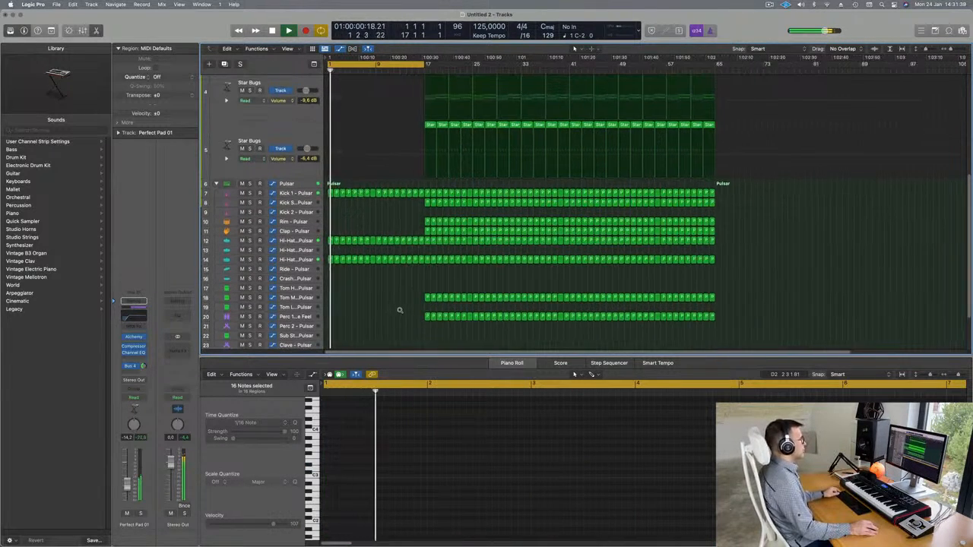
scroll(397, 308, up, 3)
scroll(387, 251, up, 2)
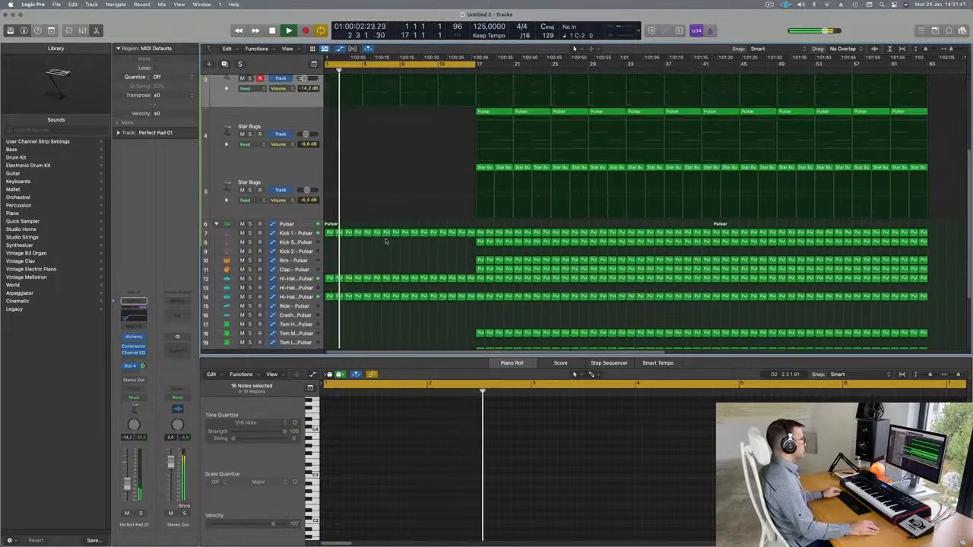
scroll(393, 259, up, 1)
scroll(423, 278, up, 2)
scroll(418, 277, down, 3)
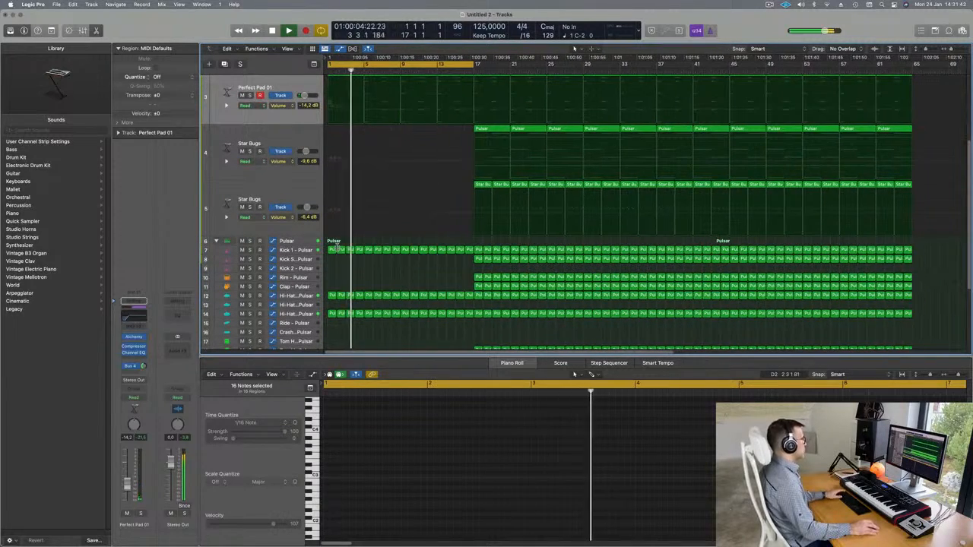
click(286, 241)
key(Return)
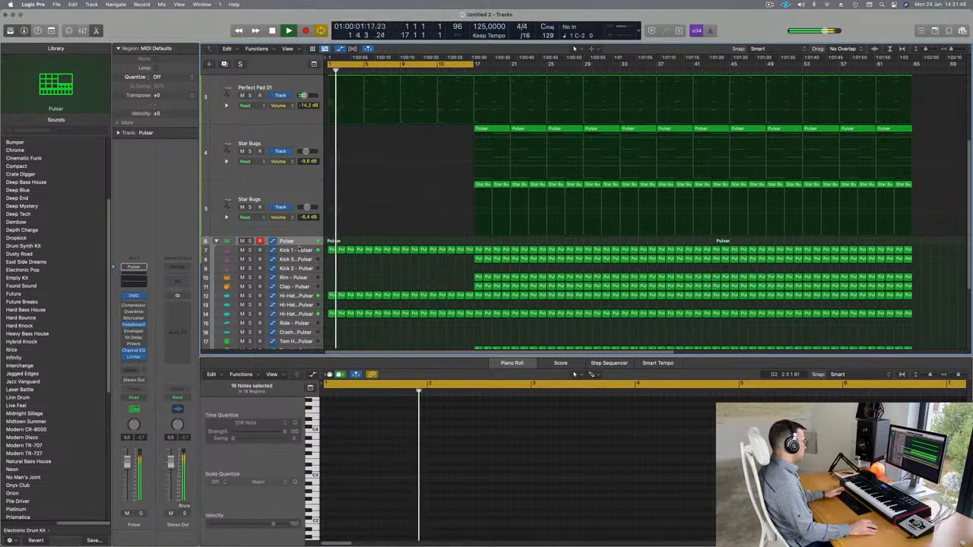
key(Return)
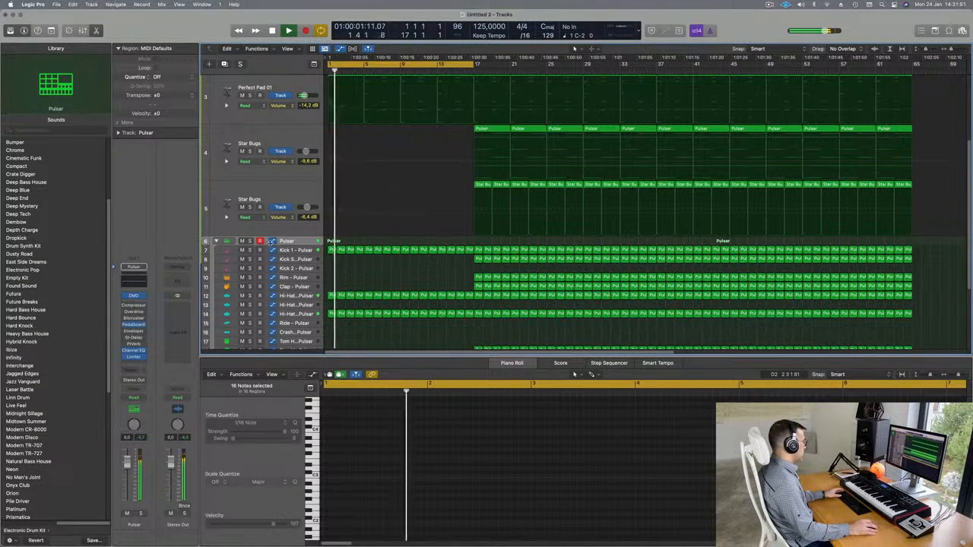
click(219, 242)
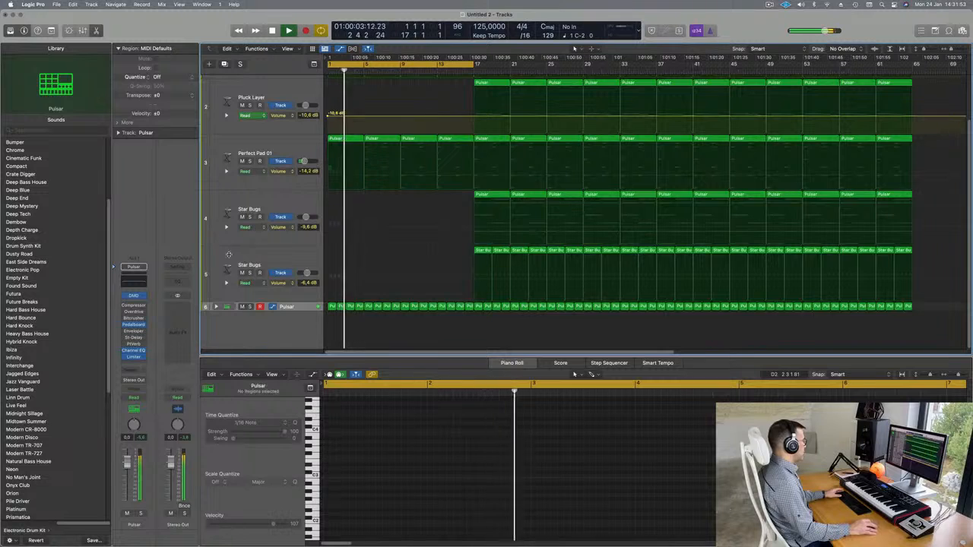
click(216, 307)
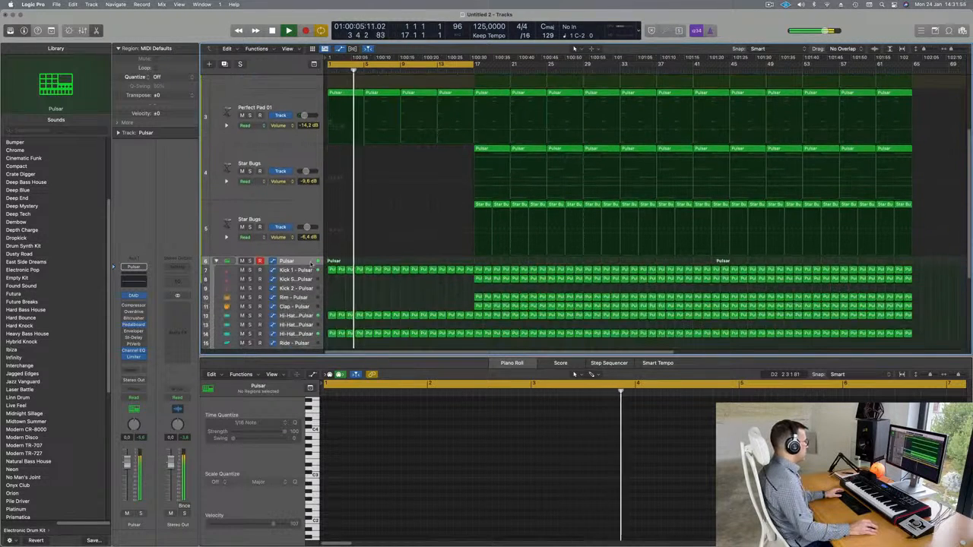
key(Return)
key(Return)
Step: Open Drum Machine Designer for the Pulsar kit, try its Lo Cut Filter and return the playhead to bar 1
click(133, 295)
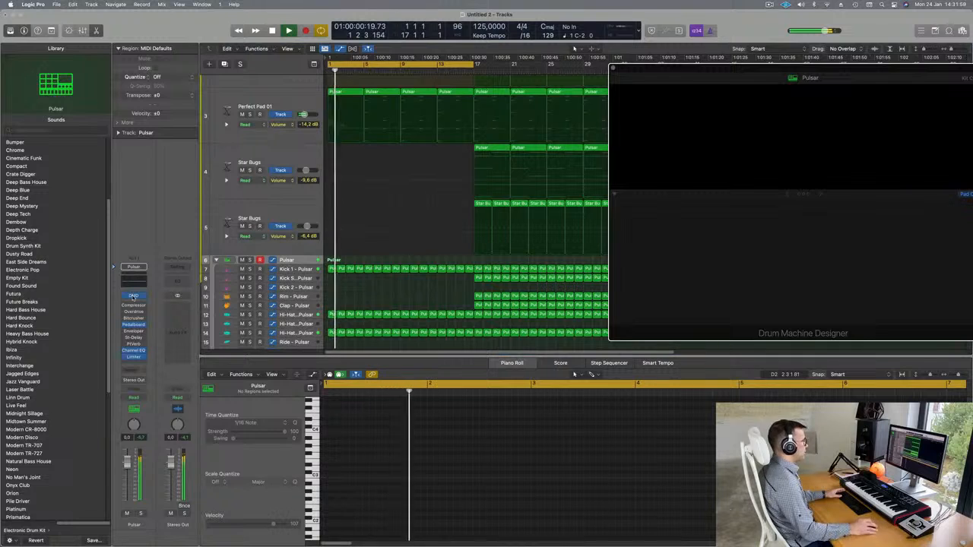
drag(835, 73, 735, 70)
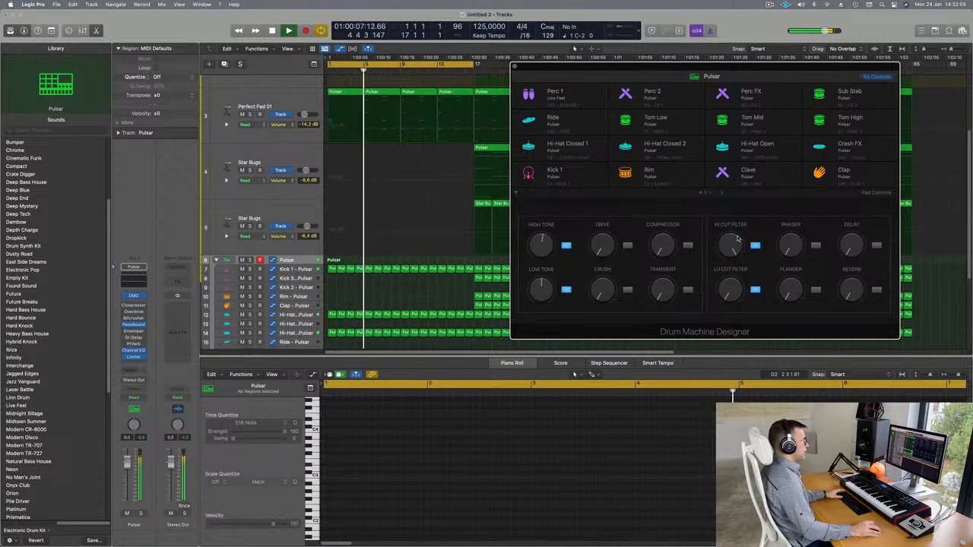
drag(730, 289, 730, 315)
key(space)
drag(747, 70, 714, 70)
key(Return)
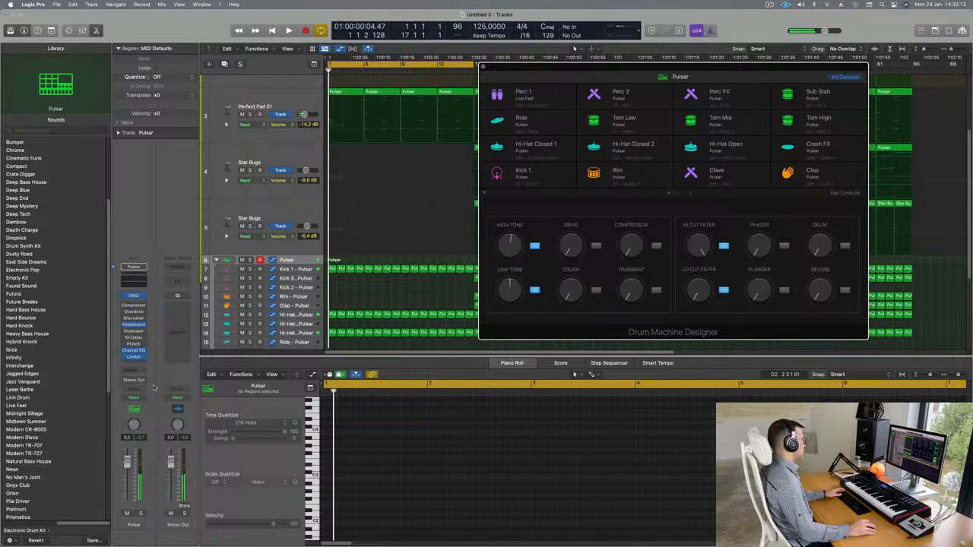
Step: Set Pulsar to Touch automation and raise the Lo Cut Filter to about 375 Hz during playback to register it
click(135, 398)
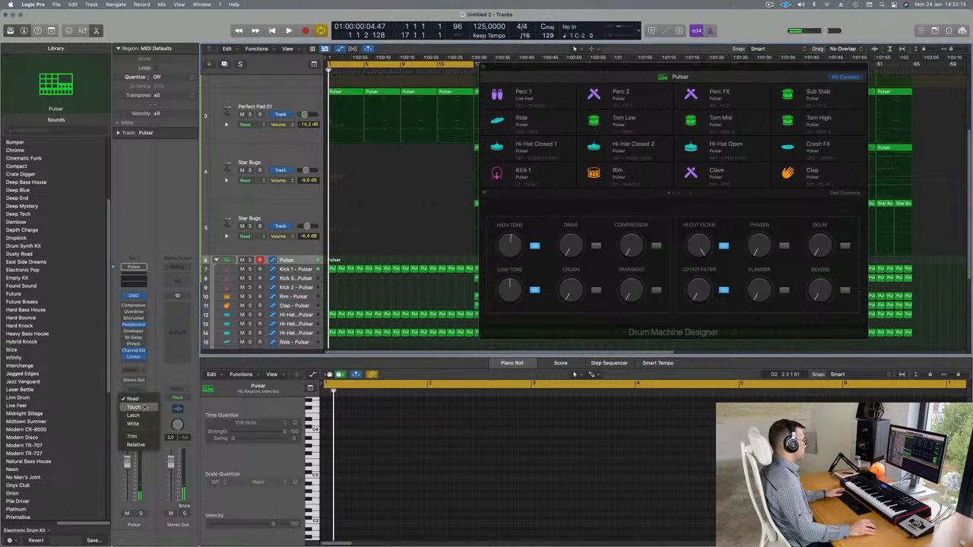
click(141, 408)
key(space)
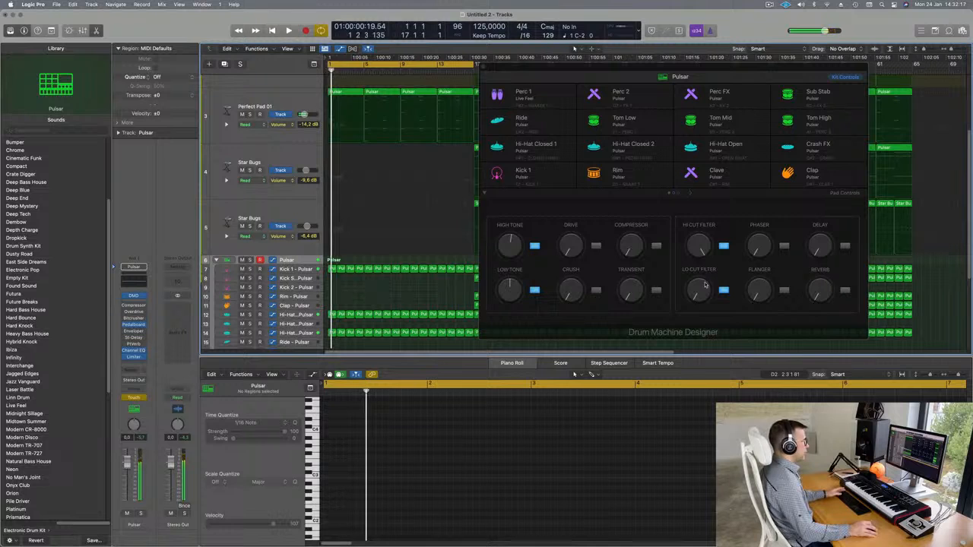
drag(702, 298, 703, 259)
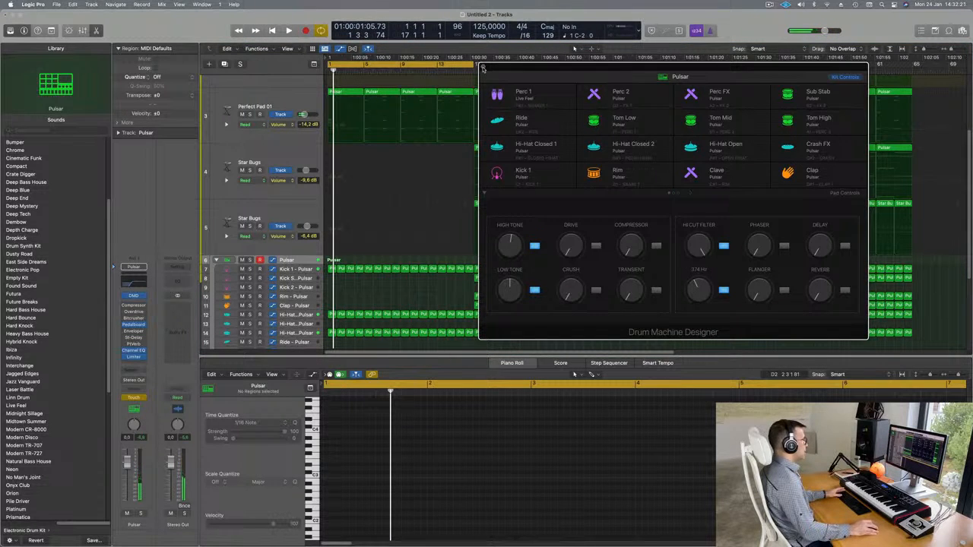
Step: Close Drum Machine Designer, show the toolbar and turn on Track Zoom to enlarge Pulsar's automation lane
click(482, 67)
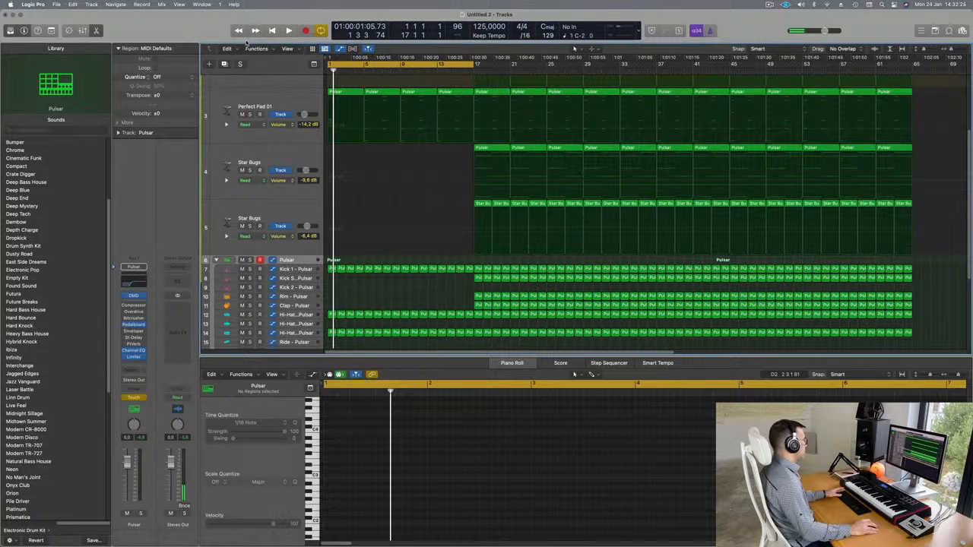
key(ctrl+alt+super+t)
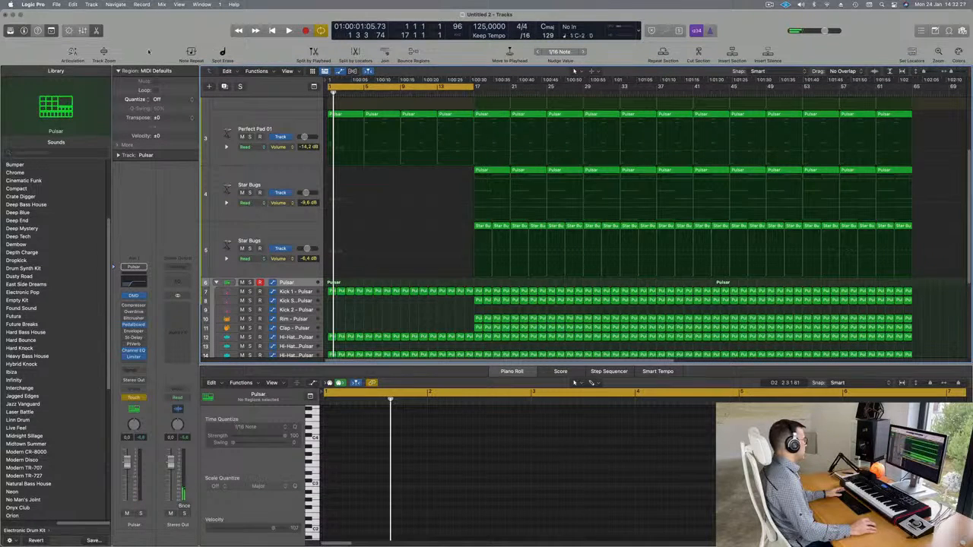
click(104, 52)
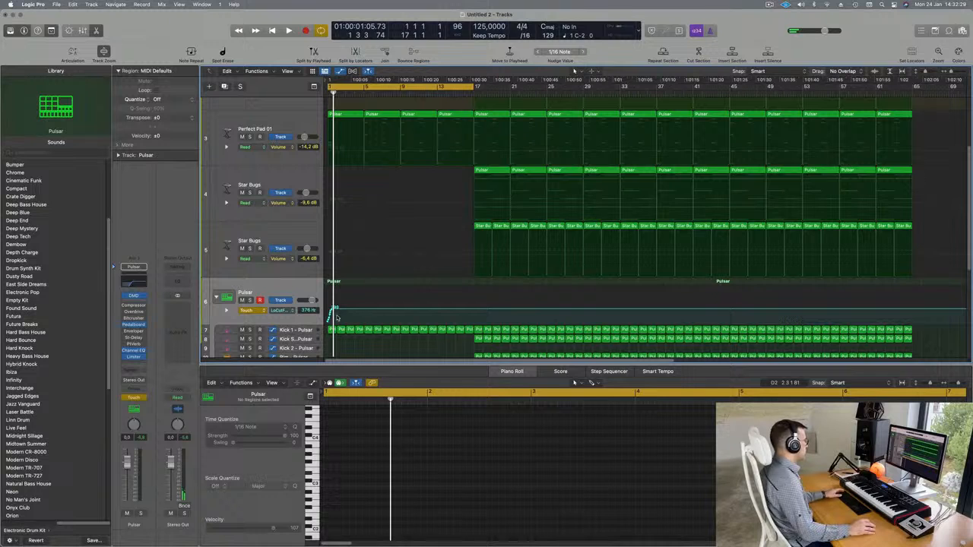
Step: Flatten Pulsar's Low Cut Filter automation to a constant 180 Hz from bar 1 and switch the track to Read automation
scroll(354, 322, up, 4)
drag(336, 308, 329, 311)
key(space)
click(250, 313)
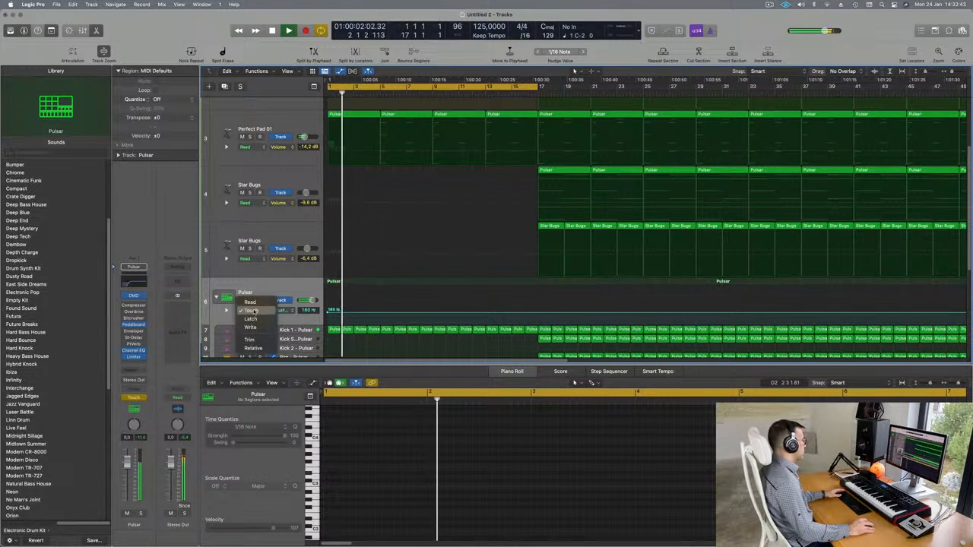
click(254, 303)
scroll(310, 277, up, 5)
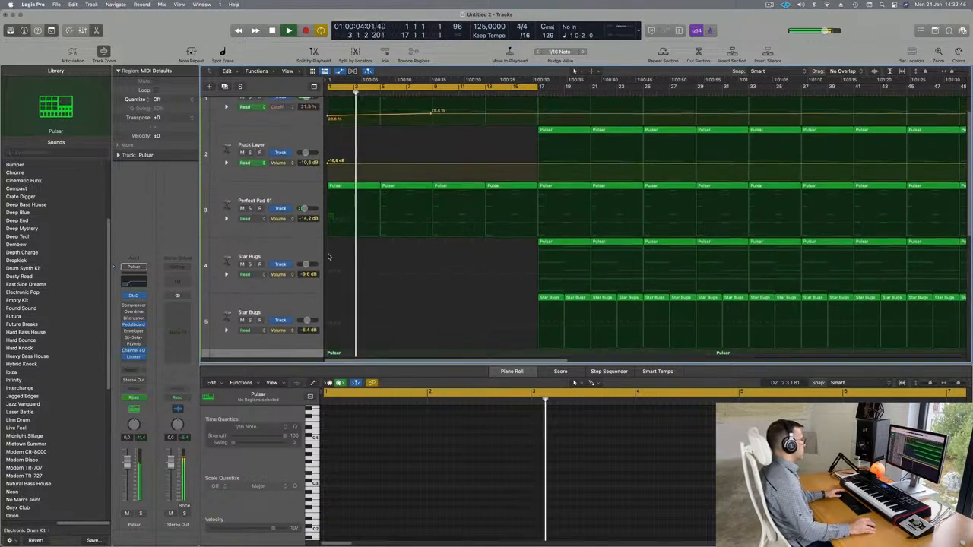
key(space)
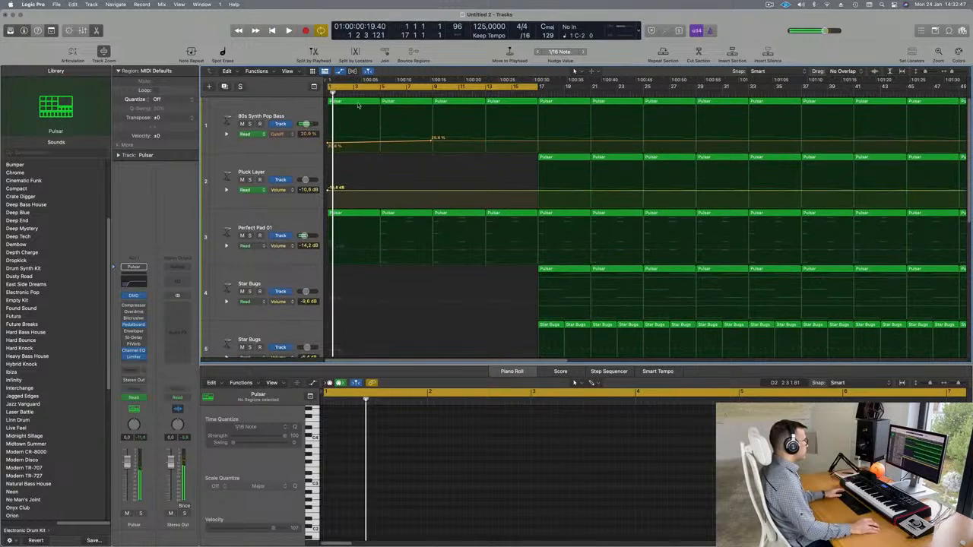
Step: Open the first 80s Synth Pop Bass region and delete its notes in bars 3 and 4
click(360, 103)
key(space)
key(space)
scroll(576, 478, down, 1)
drag(517, 466, 709, 501)
key(Delete)
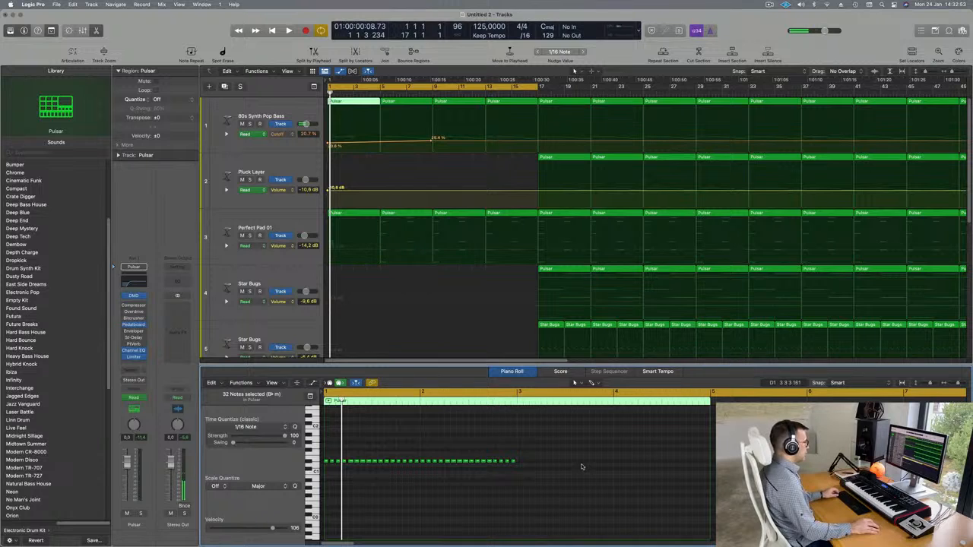
Step: Remove the first bass region's empty half and copy its remaining two bars to bar 3
click(363, 101)
key(Delete)
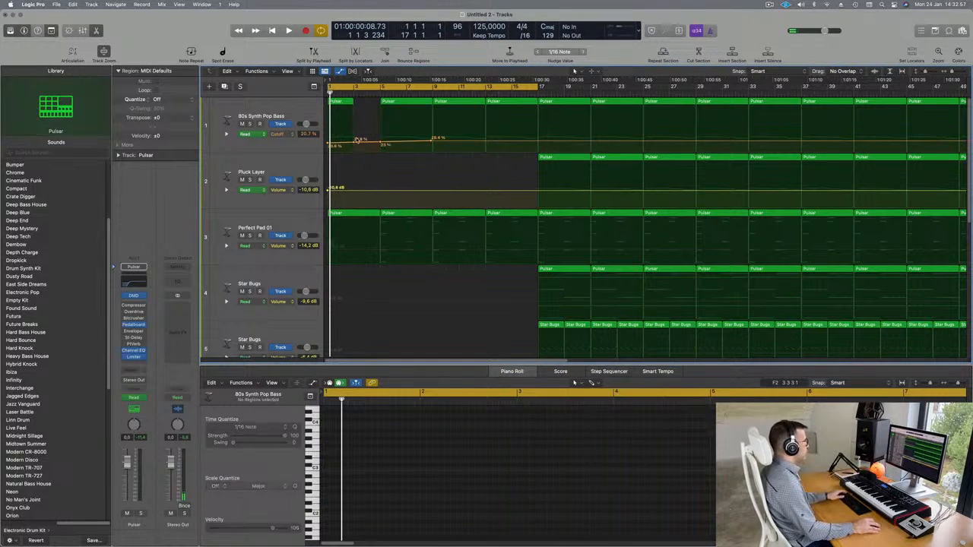
drag(341, 103, 365, 108)
key(space)
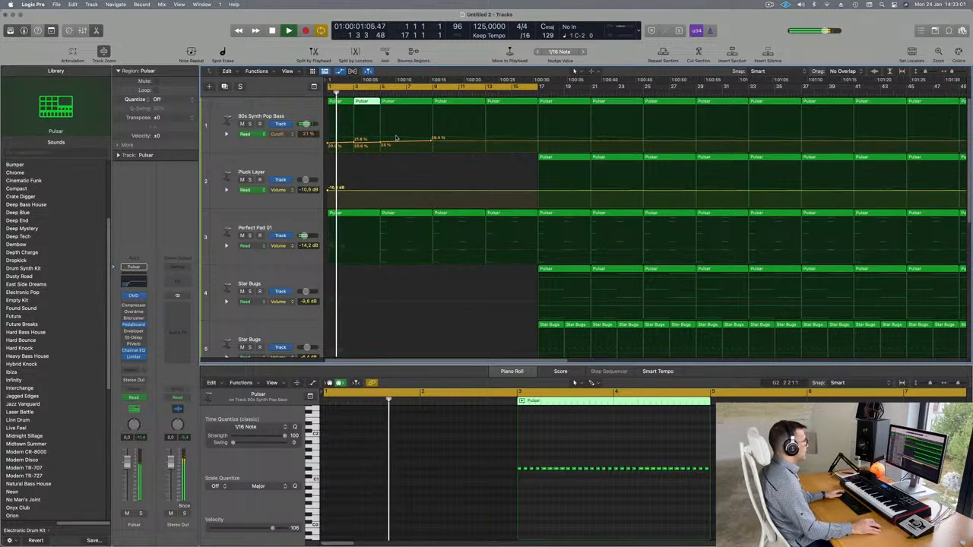
Step: Delete the bass regions between bars 5 and 13 and fill the gap with repeats of the opening two-bar regions
click(408, 101)
key(Delete)
drag(414, 100, 529, 97)
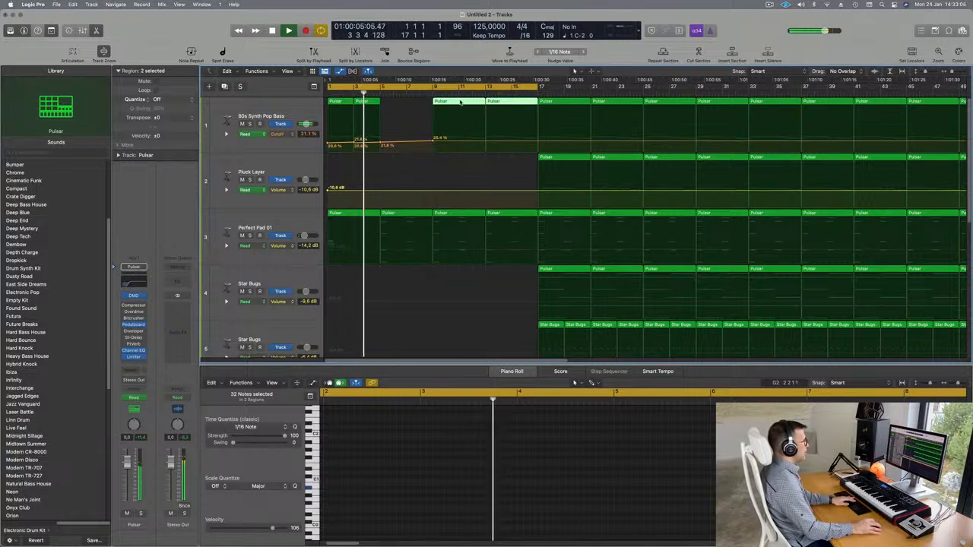
click(412, 100)
click(451, 101)
key(Delete)
drag(413, 101, 329, 102)
key(super+r)
key(super+r)
key(super+r)
key(super+z)
key(space)
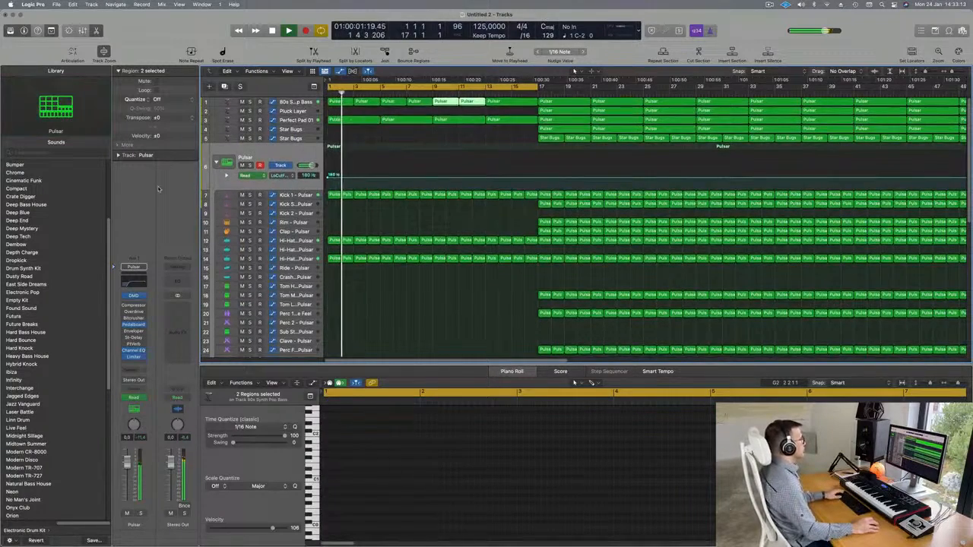
Step: Reshape the 80s Synth Pop Bass Cutoff automation to rise from bar 1 to bar 5 and drop to 14.1% there
click(296, 102)
key(Return)
drag(327, 138, 380, 134)
click(482, 136)
key(Return)
key(Return)
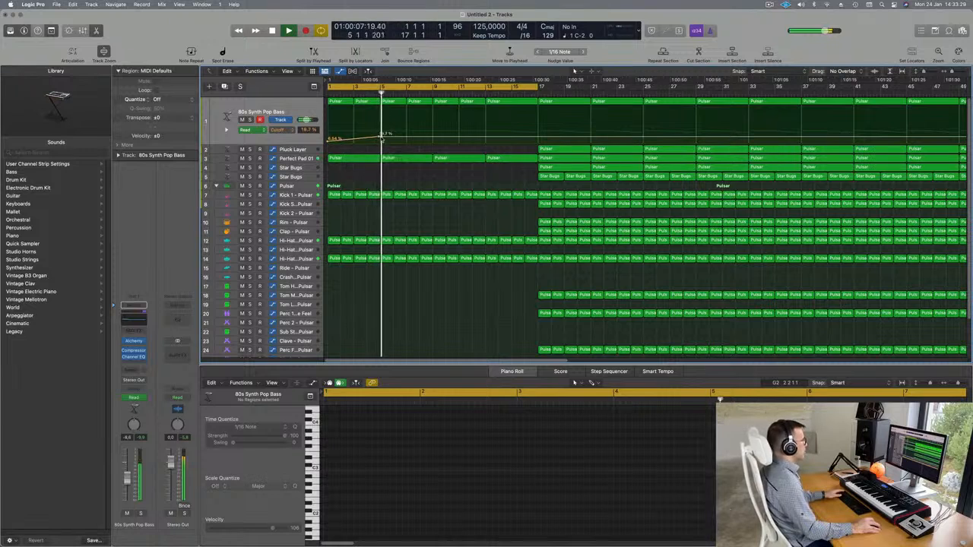
drag(381, 135, 381, 138)
key(Return)
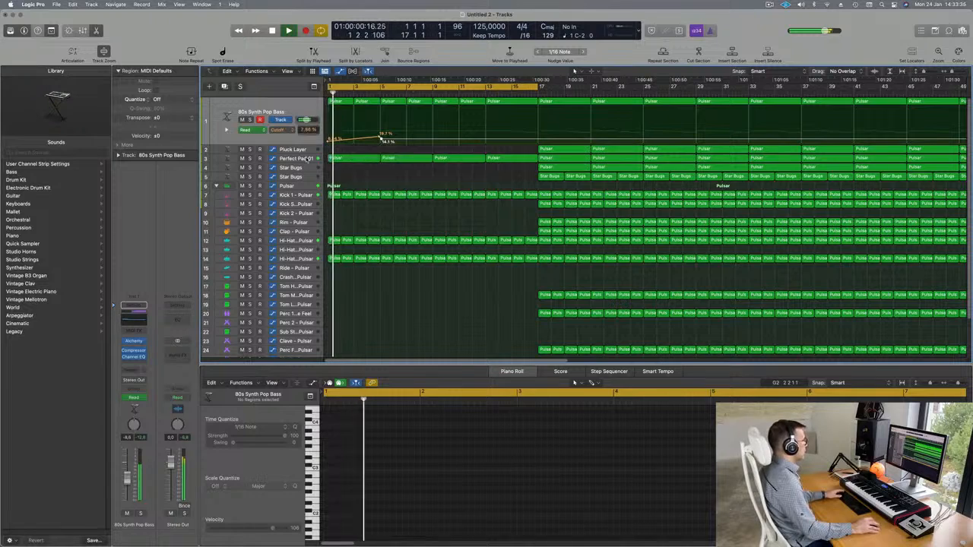
Step: Delete the Perfect Pad 01 regions starting at bars 5, 9 and 13
key(Down)
key(Down)
click(407, 120)
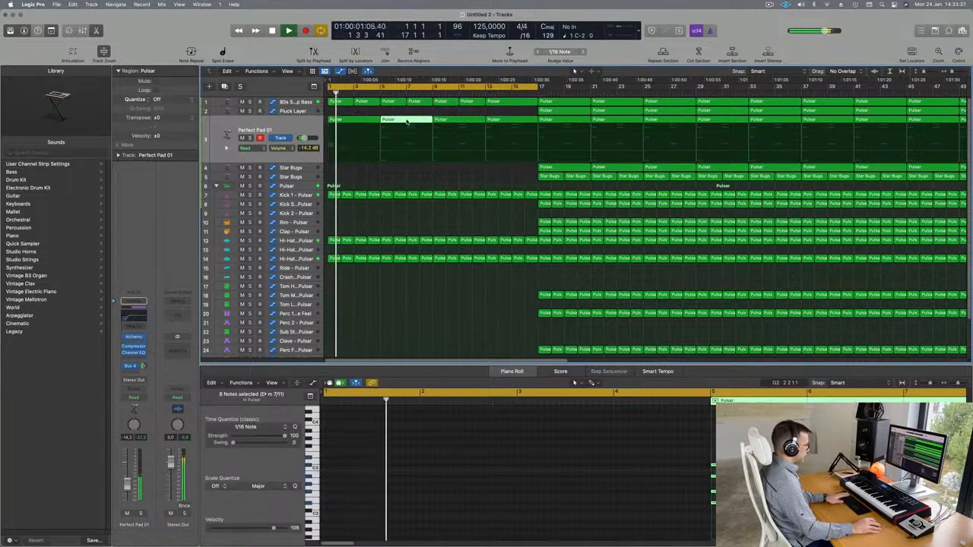
key(Delete)
click(466, 121)
key(Delete)
click(507, 120)
key(Delete)
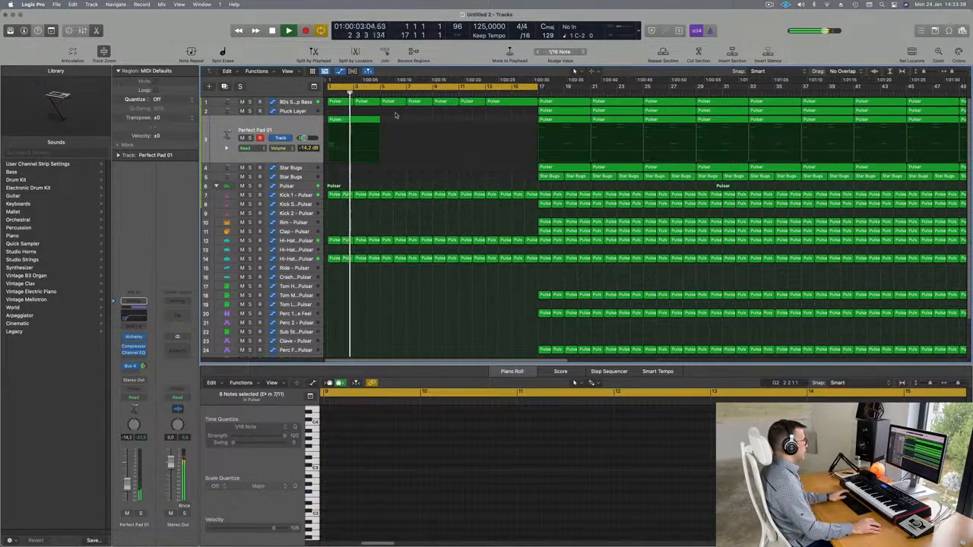
Step: Keep just the opening chord in Perfect Pad 01's first region, repeat that region up to bar 17 and play from the beginning
click(372, 119)
drag(371, 122, 450, 148)
scroll(435, 172, down, 3)
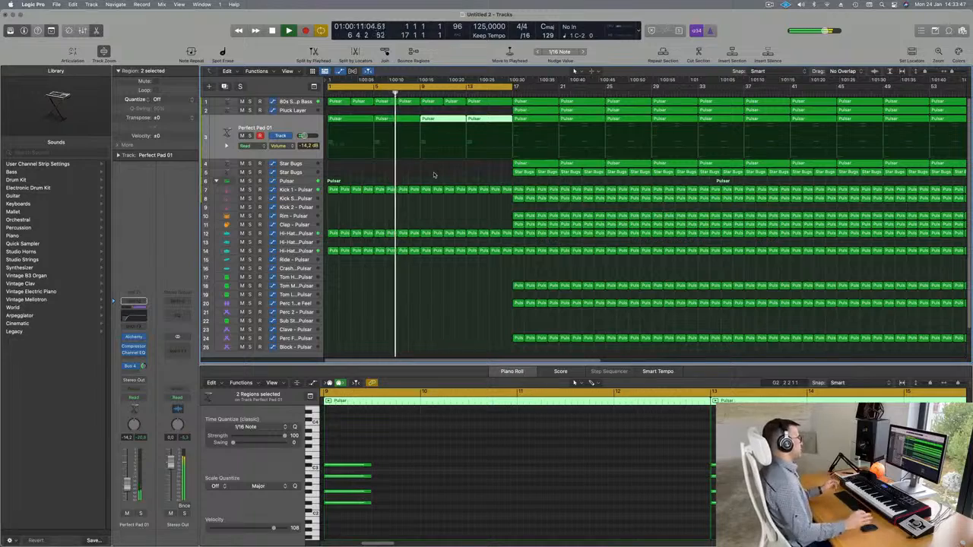
scroll(395, 194, down, 2)
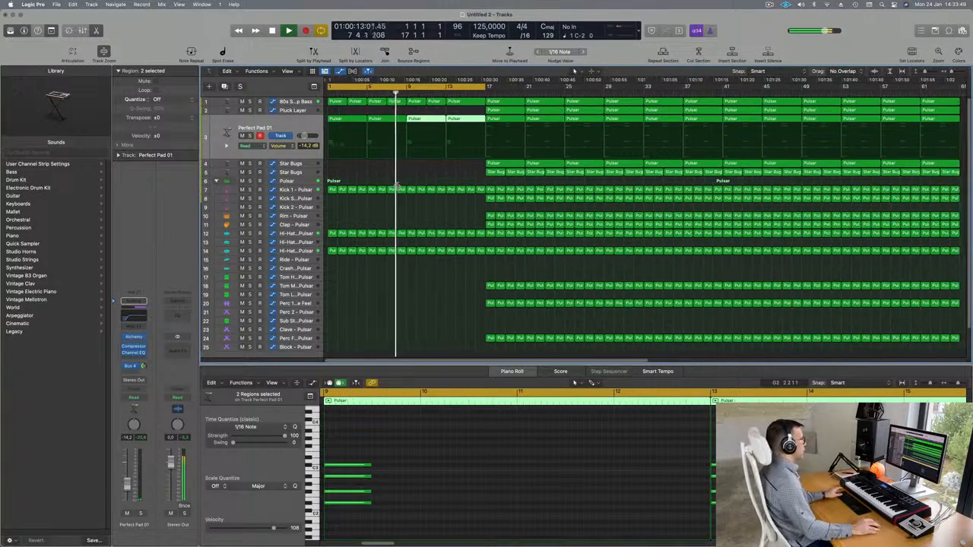
key(Return)
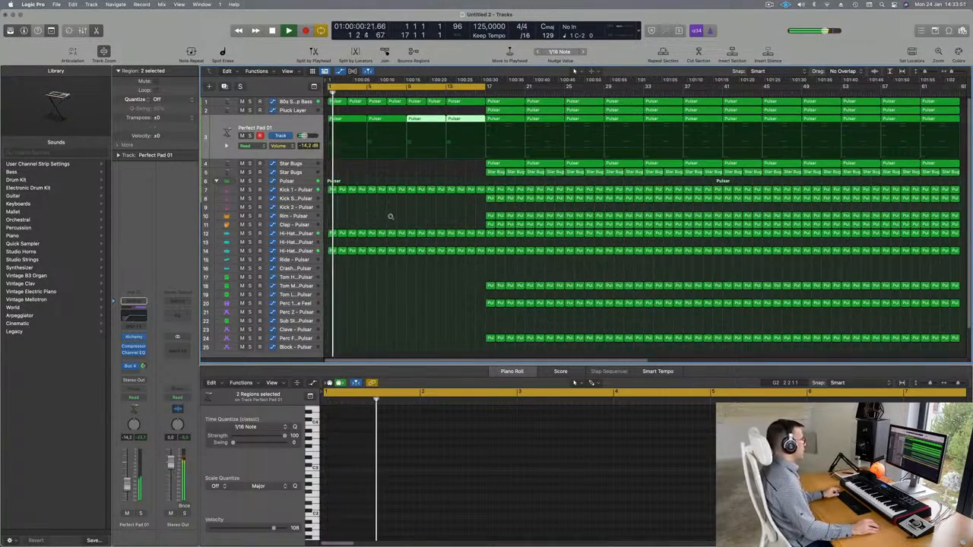
scroll(391, 213, up, 2)
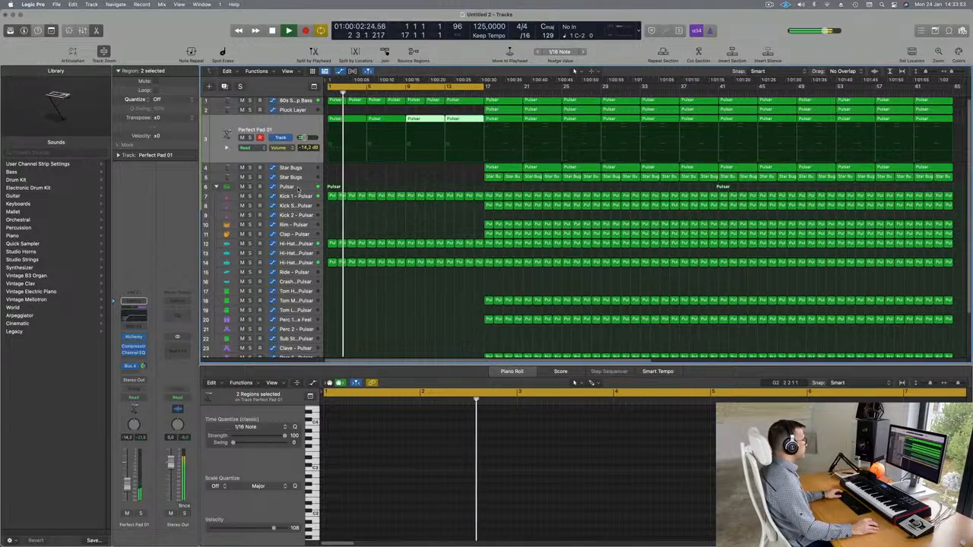
Step: Automate Pulsar's Low Cut Filter to fall from 180 Hz to 20 Hz just before bar 5 and jump back up at bar 5
click(298, 188)
key(Return)
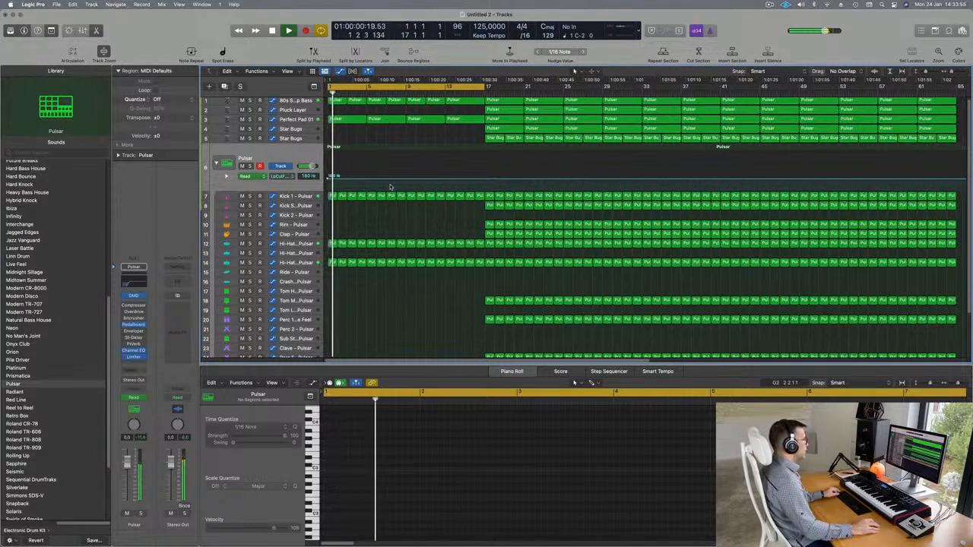
scroll(392, 187, up, 3)
click(397, 180)
drag(404, 182, 405, 191)
click(411, 180)
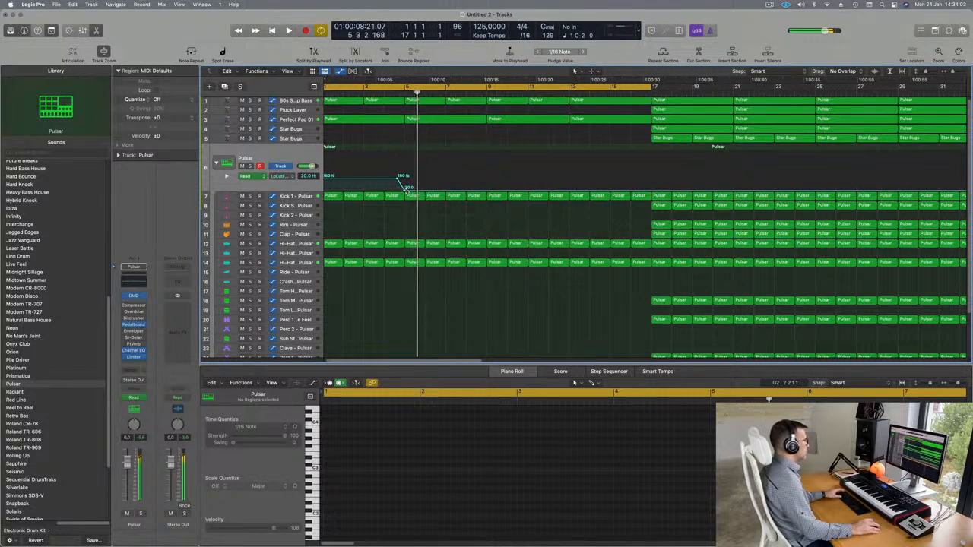
key(space)
drag(414, 190, 409, 179)
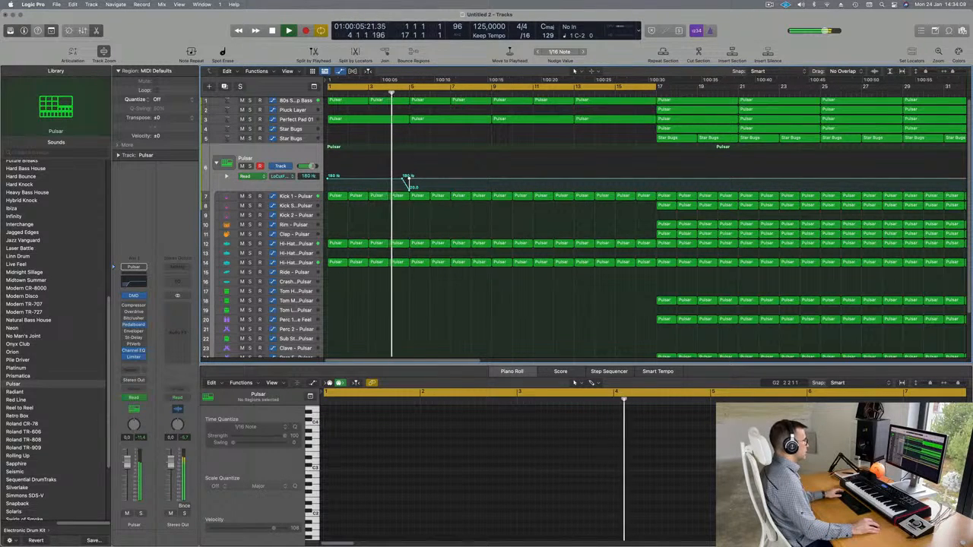
Step: Start Pulsar's first Low Cut Filter ramp earlier, near bar 4, and set the return point at bar 5 to 181 Hz
click(394, 178)
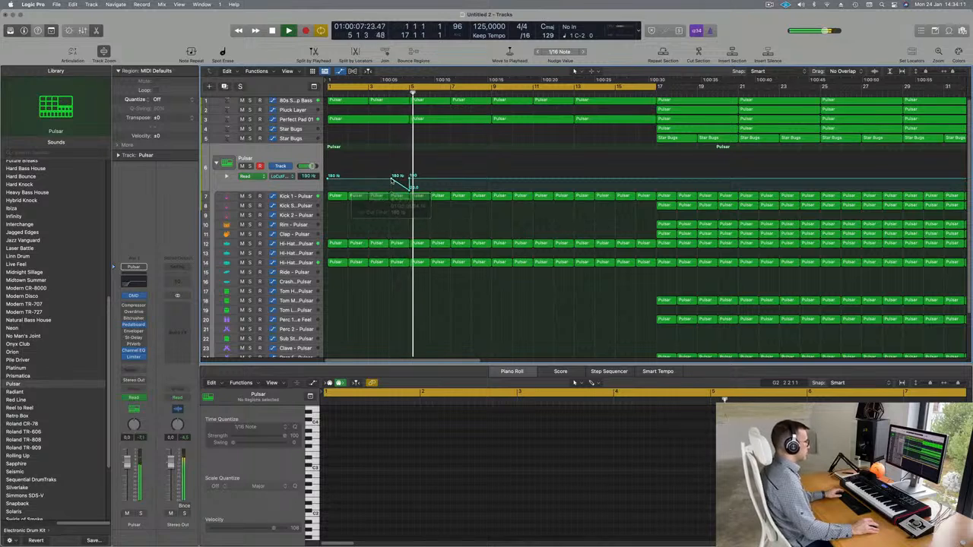
key(Return)
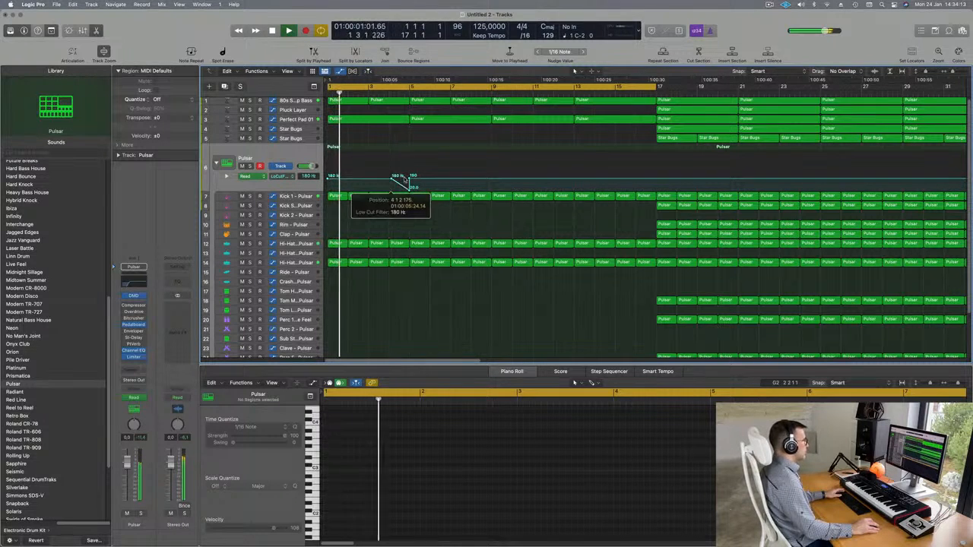
drag(410, 180, 409, 178)
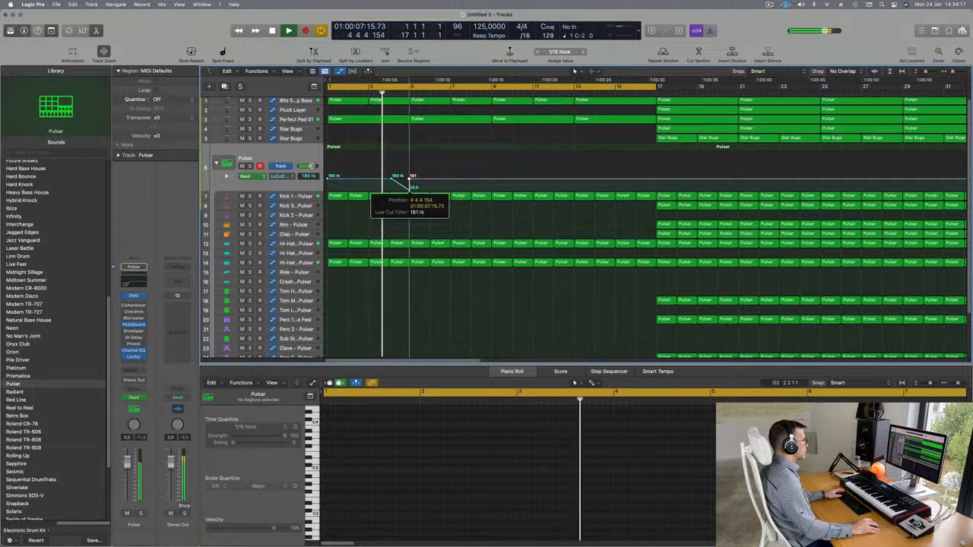
Step: Add a second Low Cut Filter ramp on Pulsar, falling from 181 Hz at bar 7 to 20 Hz at bar 9
key(super+Left)
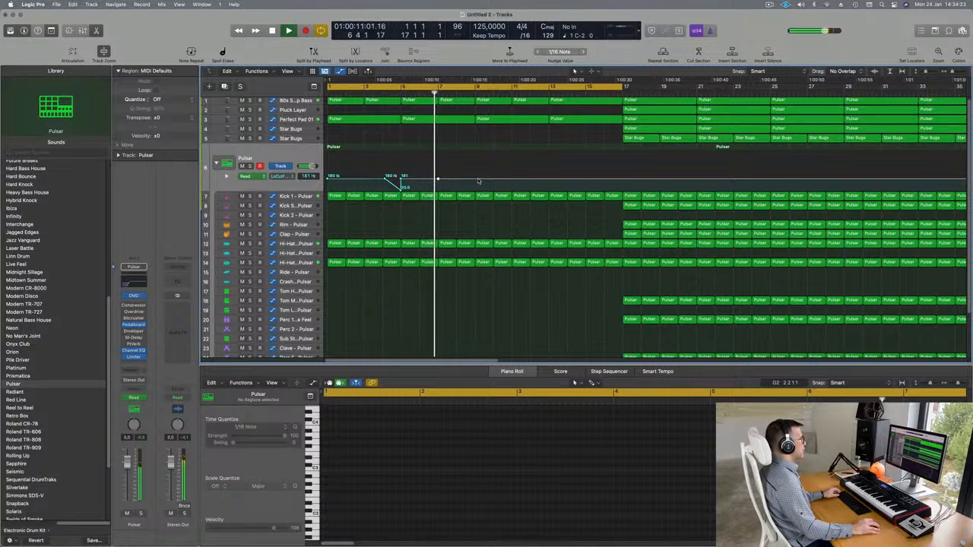
drag(477, 179, 477, 191)
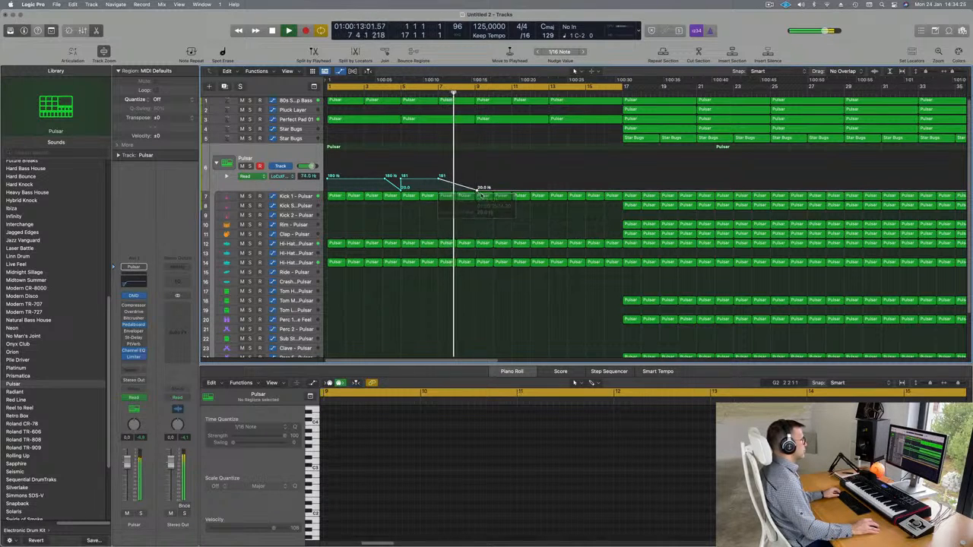
click(477, 191)
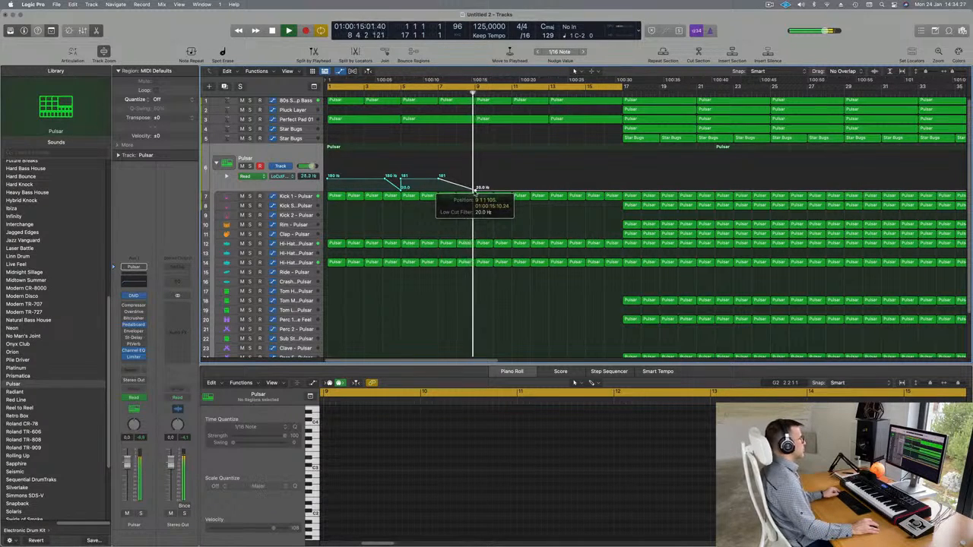
key(super+Left)
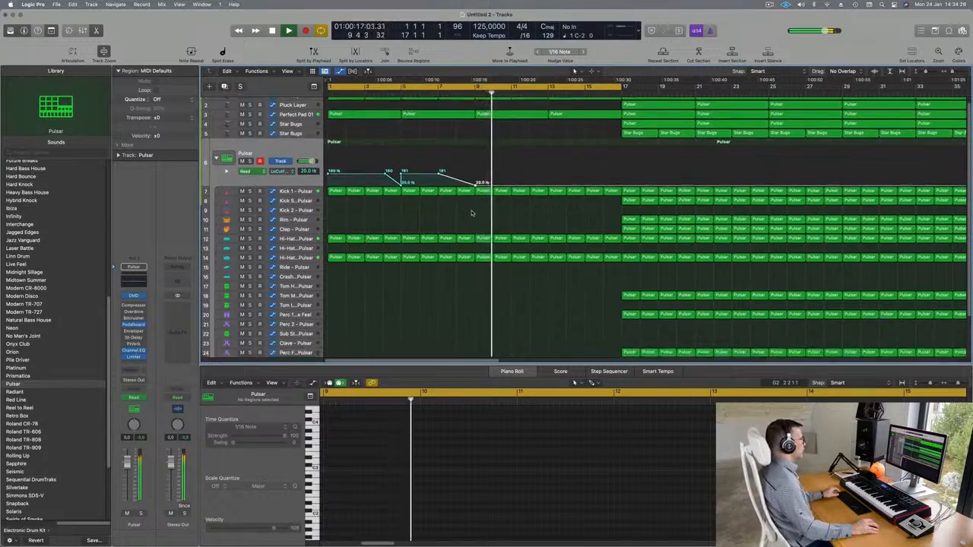
Step: Extend the 80s Synth Pop Bass Cutoff automation, rising through bar 9 to about 38% at bar 13 and falling to about 25% at bar 17
scroll(464, 220, down, 5)
scroll(448, 217, down, 5)
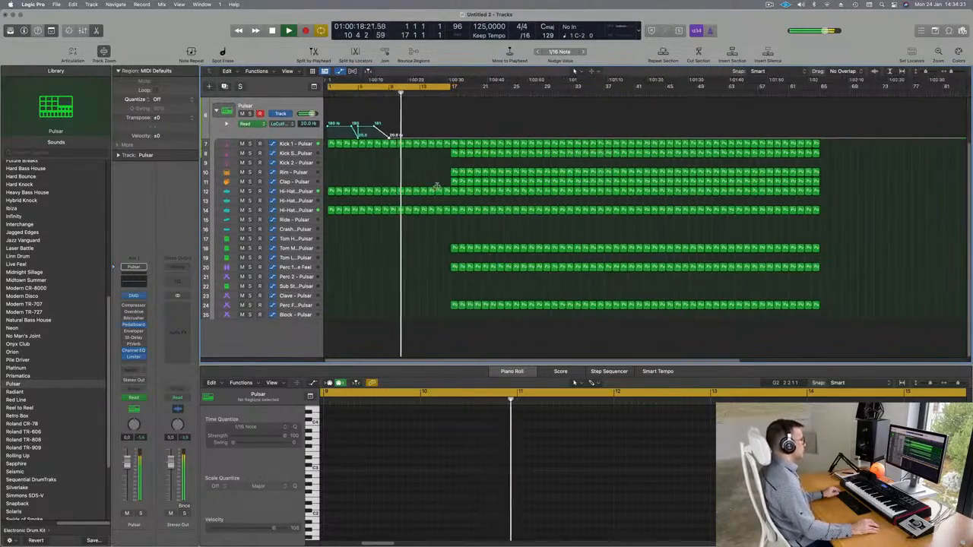
scroll(437, 187, up, 5)
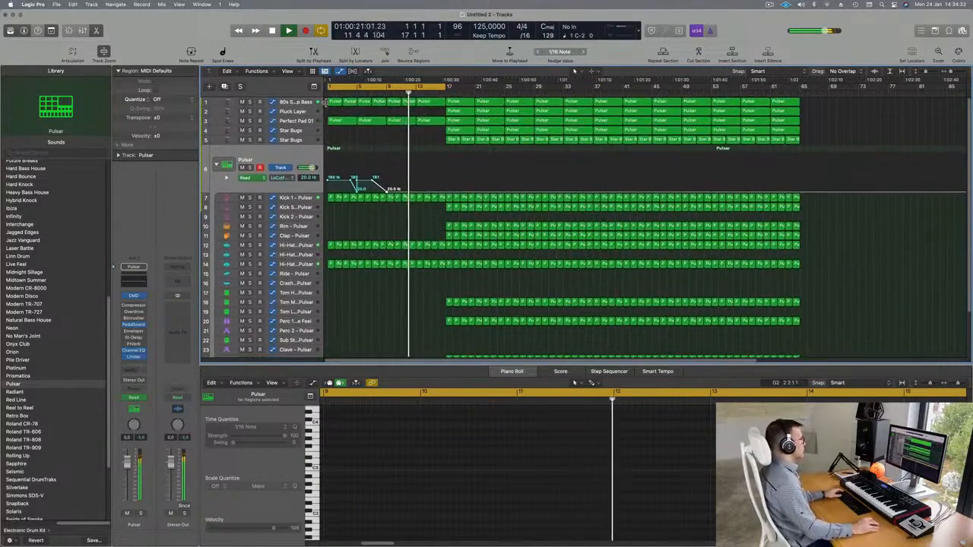
click(304, 102)
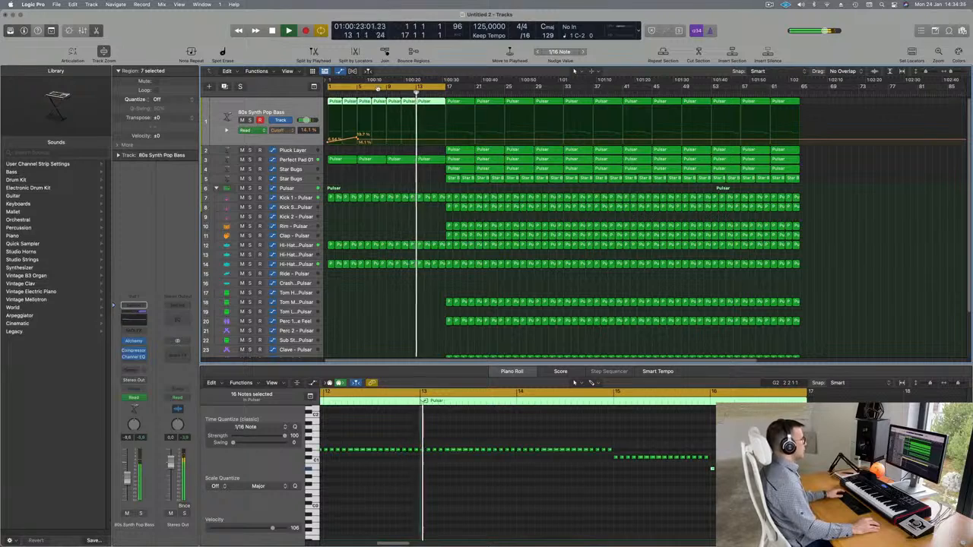
key(Return)
scroll(370, 152, up, 5)
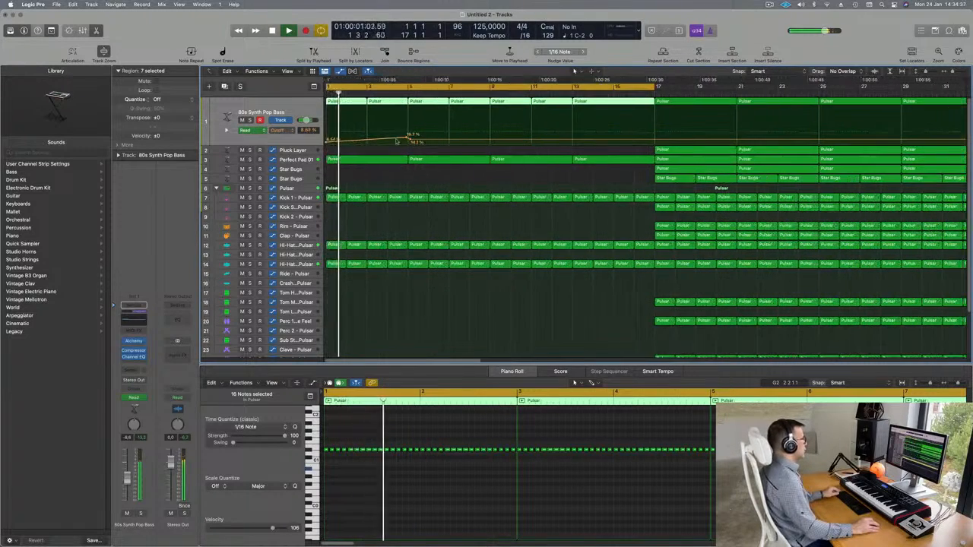
click(298, 189)
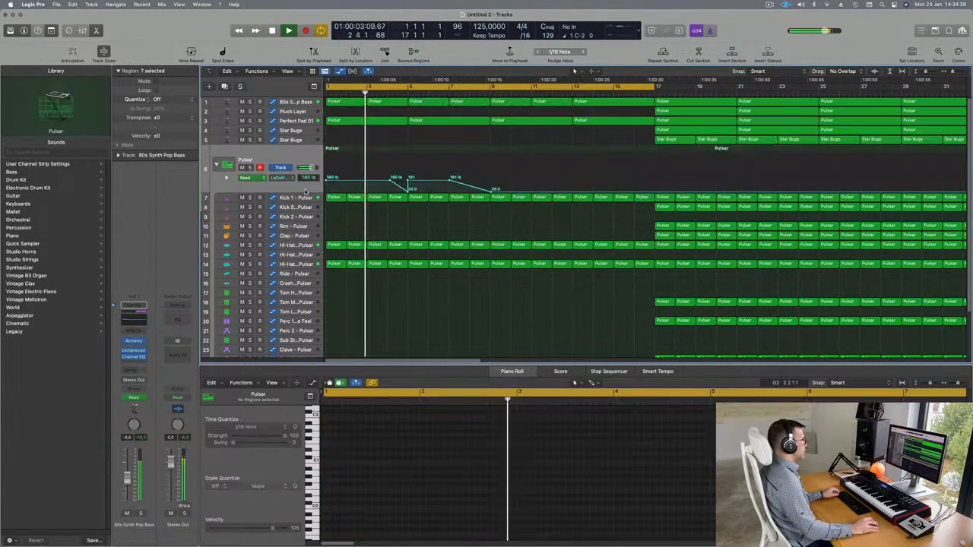
click(303, 121)
click(300, 102)
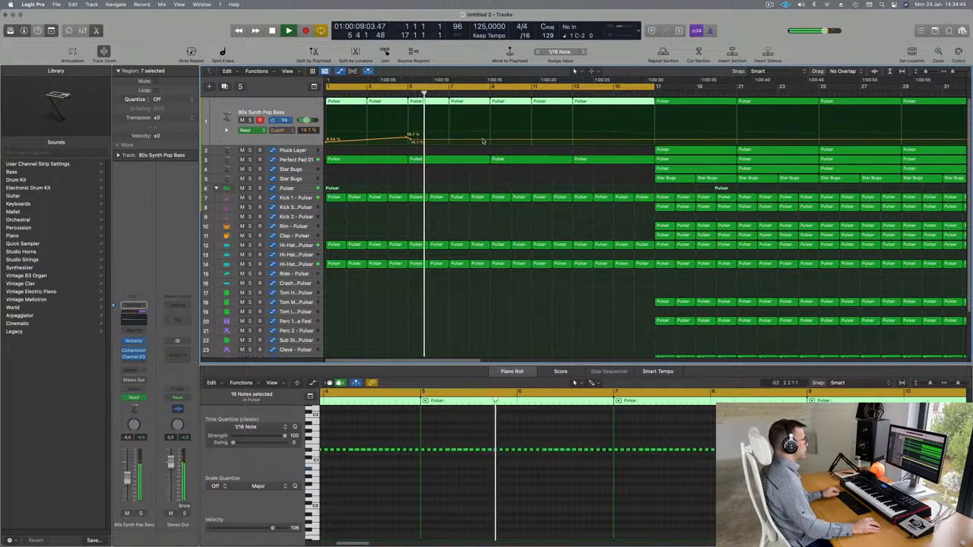
drag(493, 141, 572, 131)
drag(655, 132, 654, 138)
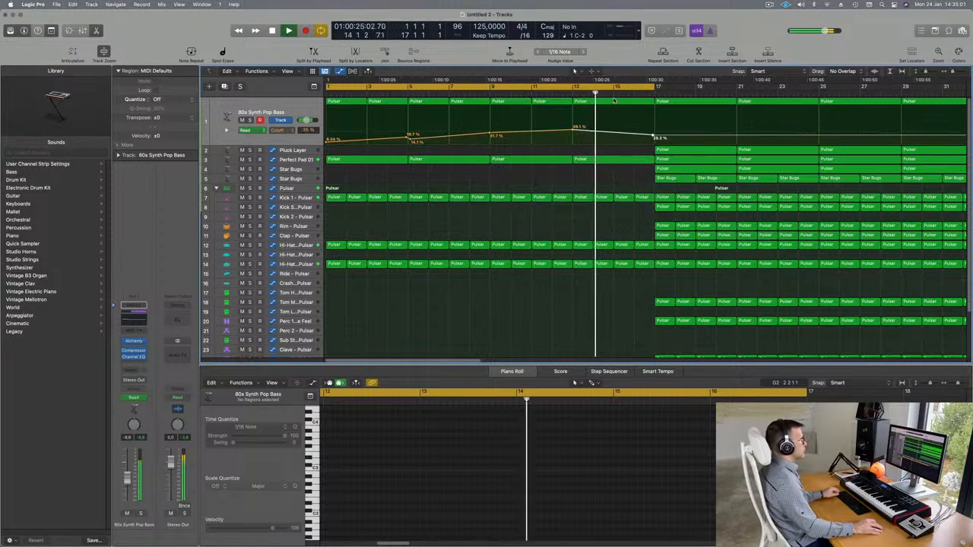
Step: Delete the Perfect Pad 01 region between bars 13 and 17
click(595, 162)
key(Delete)
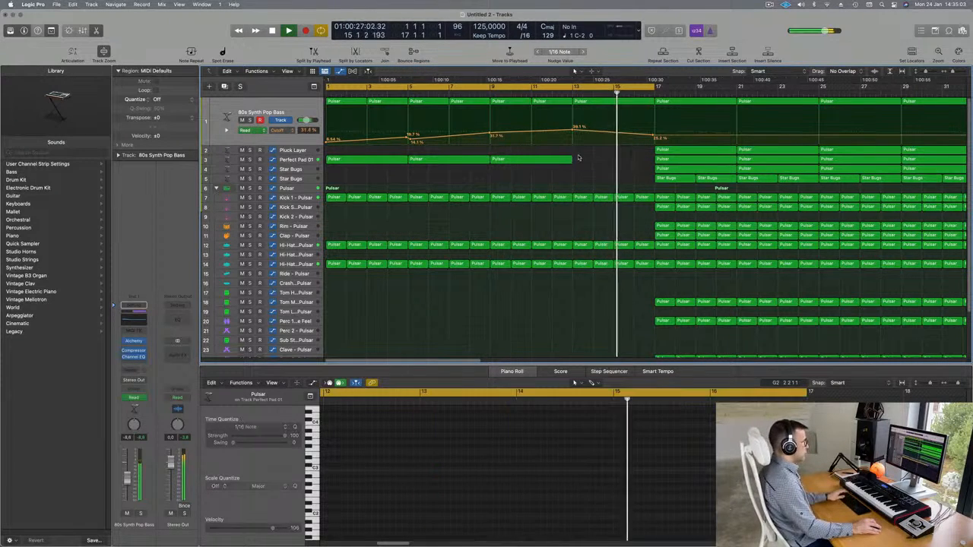
scroll(595, 173, down, 2)
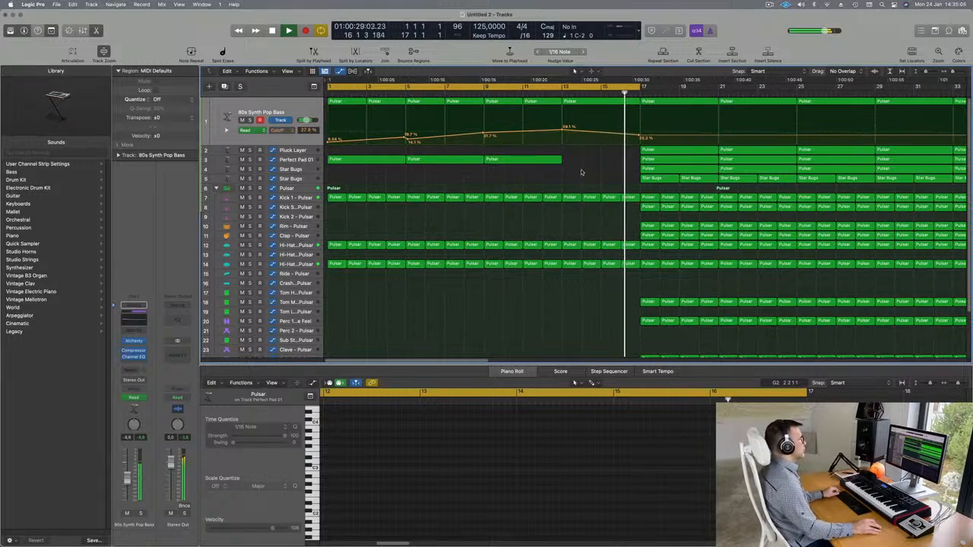
Step: Delete the Pulsar hi-hat regions on tracks 12 and 14 between bars 13 and 17, keeping the kick
scroll(556, 126, down, 2)
click(506, 93)
scroll(510, 179, down, 1)
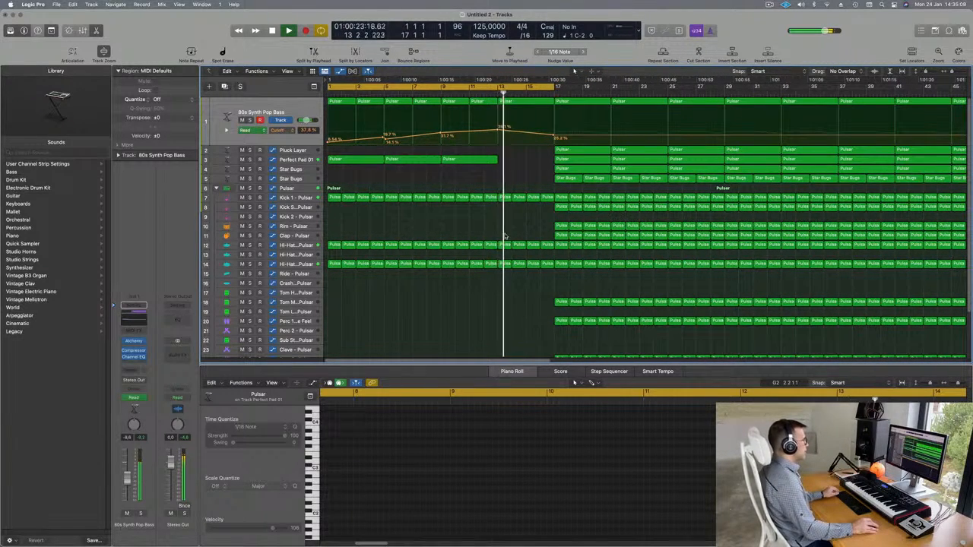
drag(502, 237, 555, 272)
key(Delete)
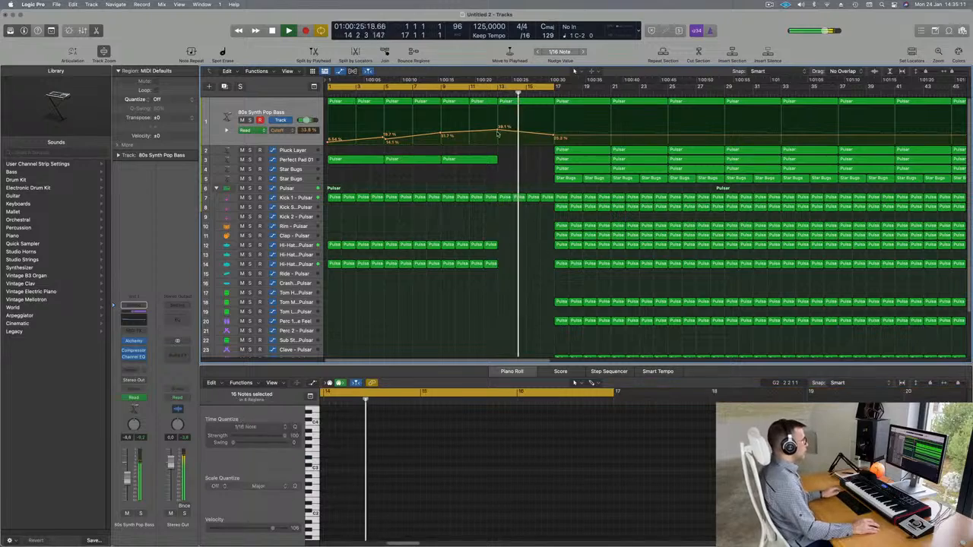
Step: Play the thinned-out passage from bar 12 towards bar 17 and hide the track automation
click(483, 92)
scroll(501, 205, down, 2)
scroll(477, 216, down, 3)
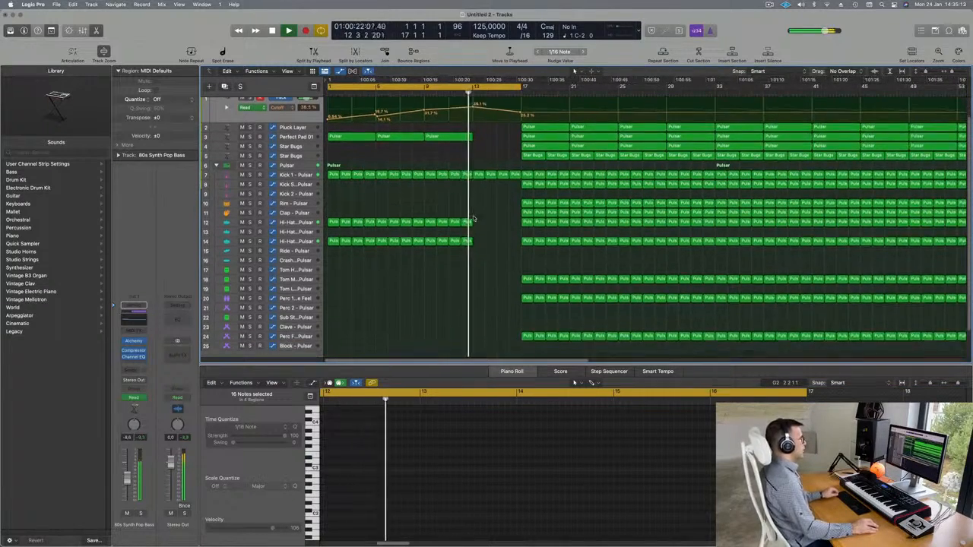
scroll(485, 216, up, 3)
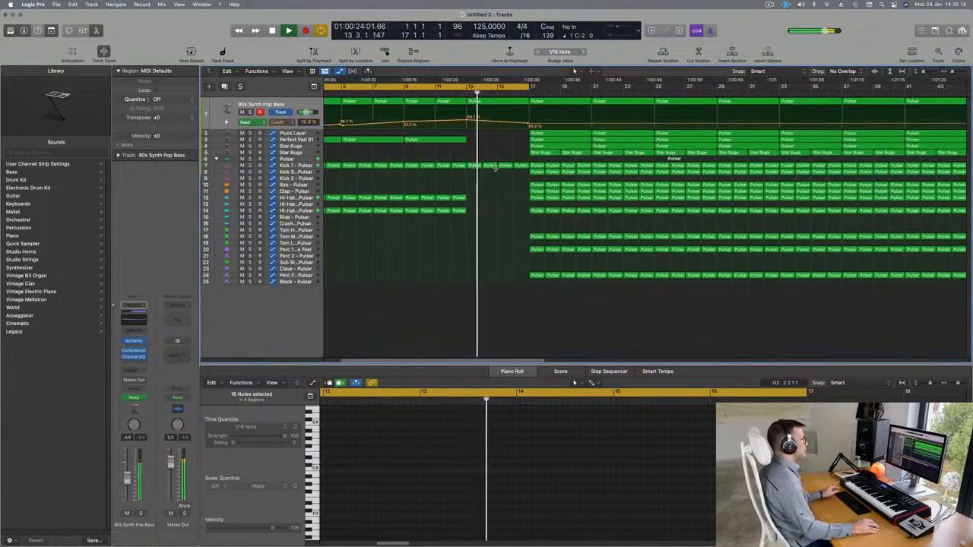
scroll(497, 168, down, 1)
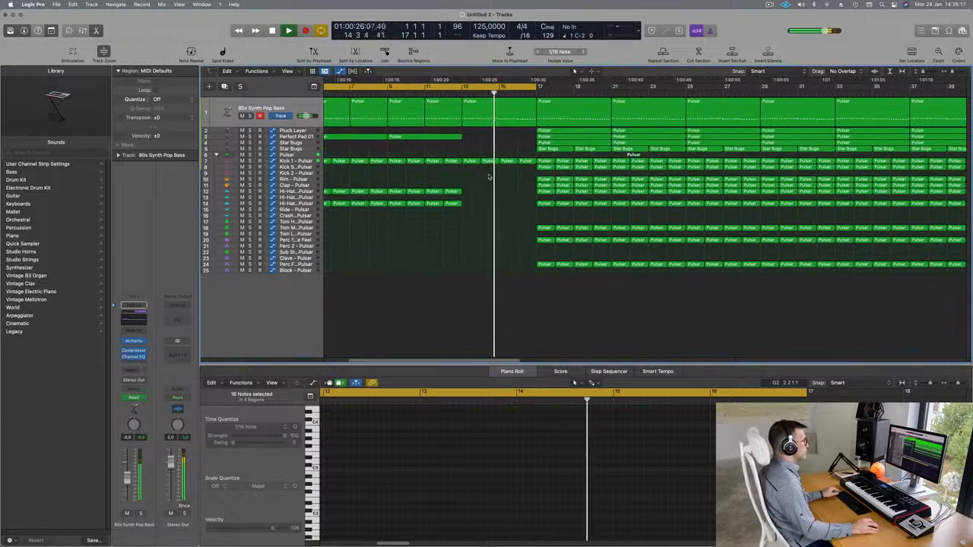
scroll(492, 187, down, 2)
scroll(492, 187, down, 1)
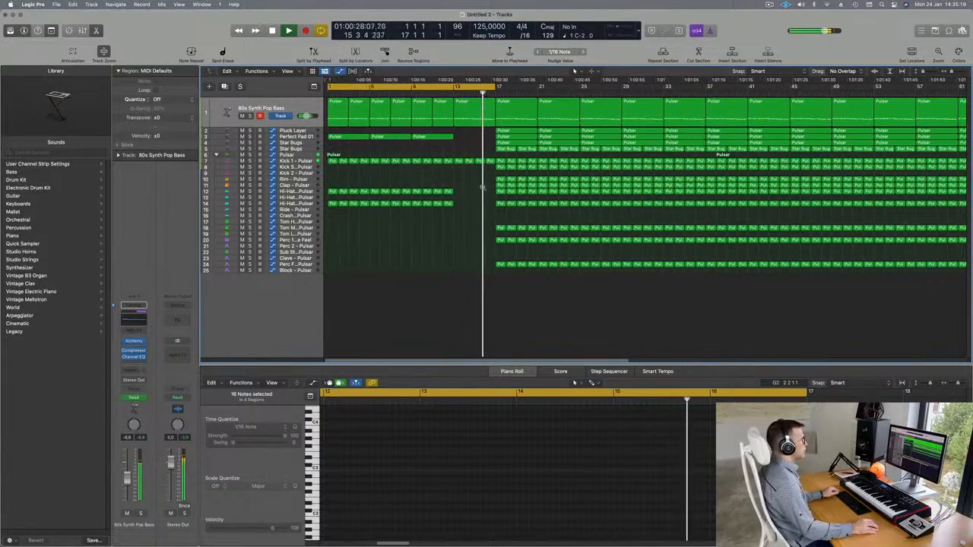
scroll(463, 190, down, 1)
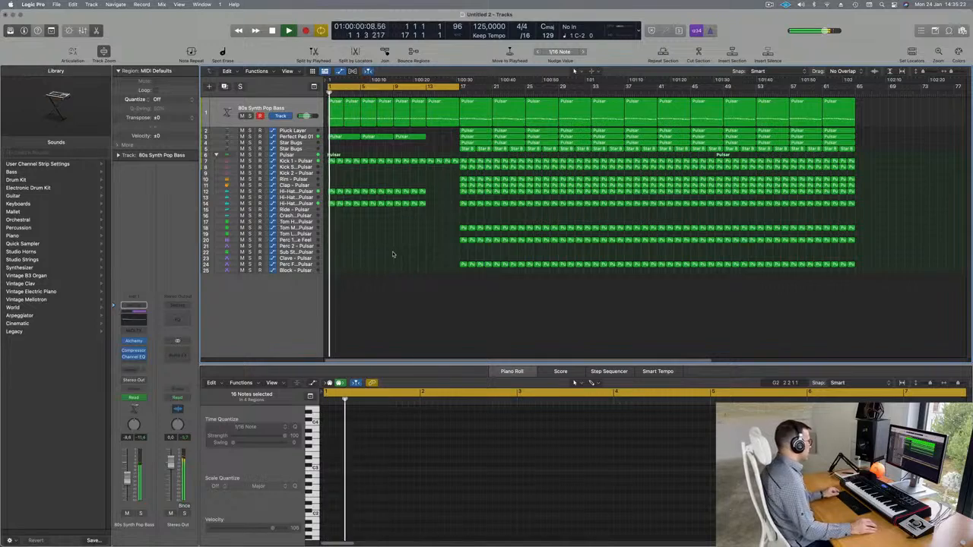
Step: Add a one-bar region at bar 1 on the Crash FX - Pulsar track with a single short note at its start, and play it
scroll(393, 251, up, 2)
scroll(392, 252, up, 3)
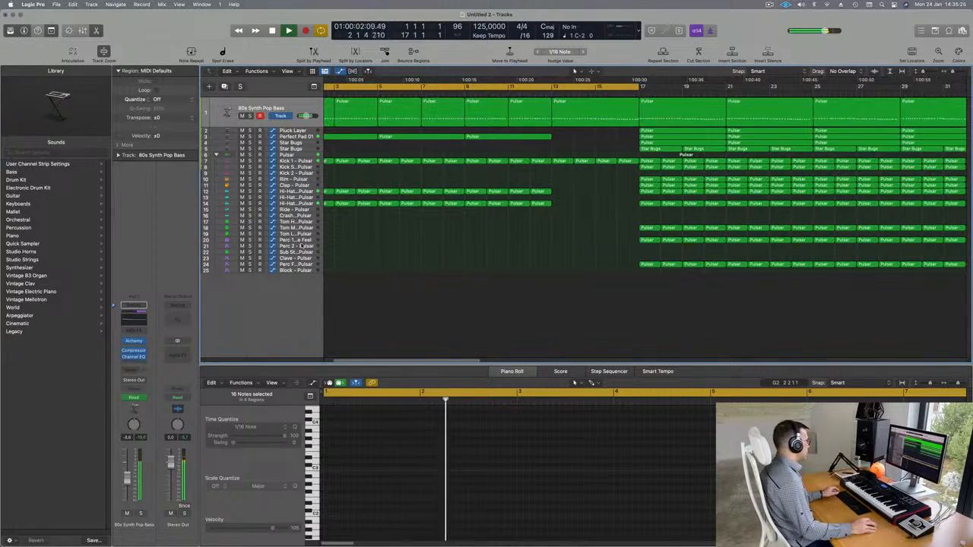
scroll(402, 231, up, 1)
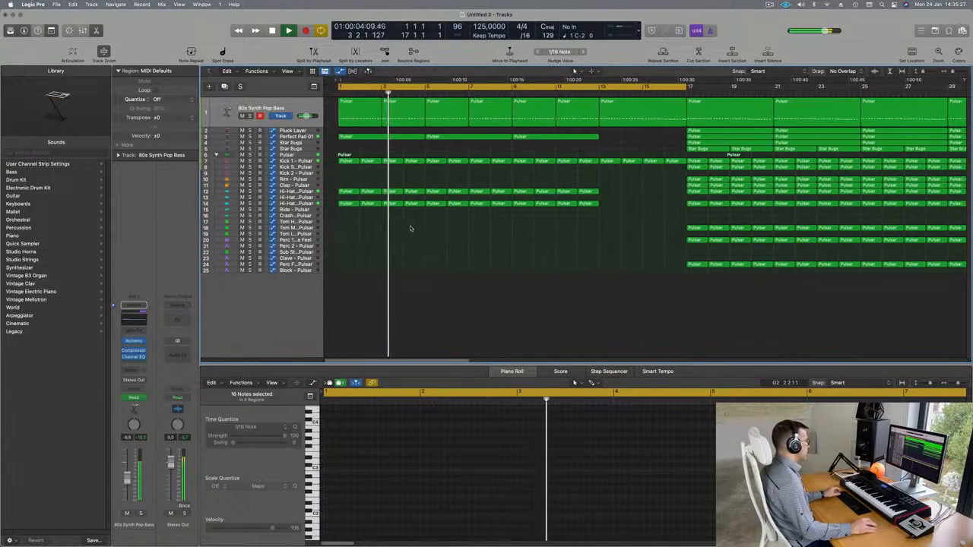
click(336, 205)
drag(333, 217, 335, 217)
drag(359, 454, 420, 467)
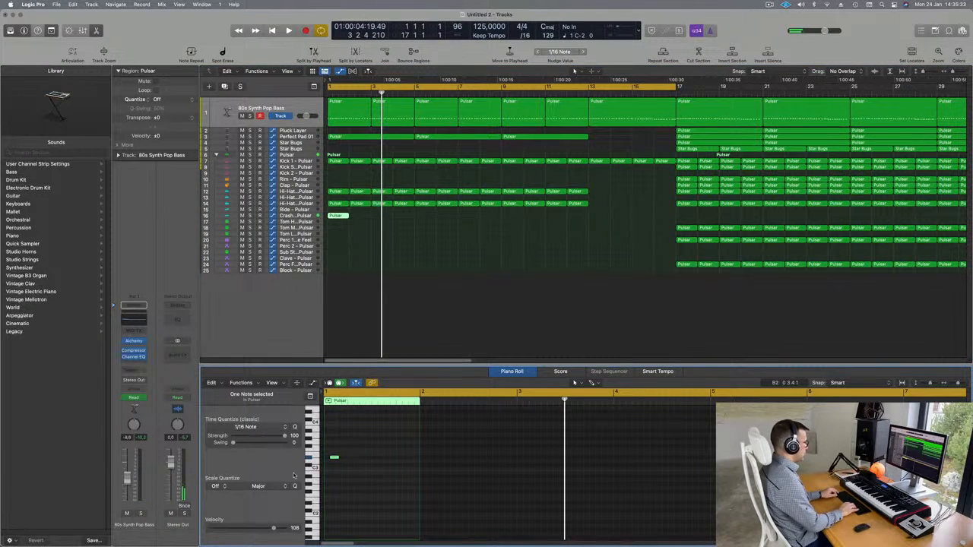
key(space)
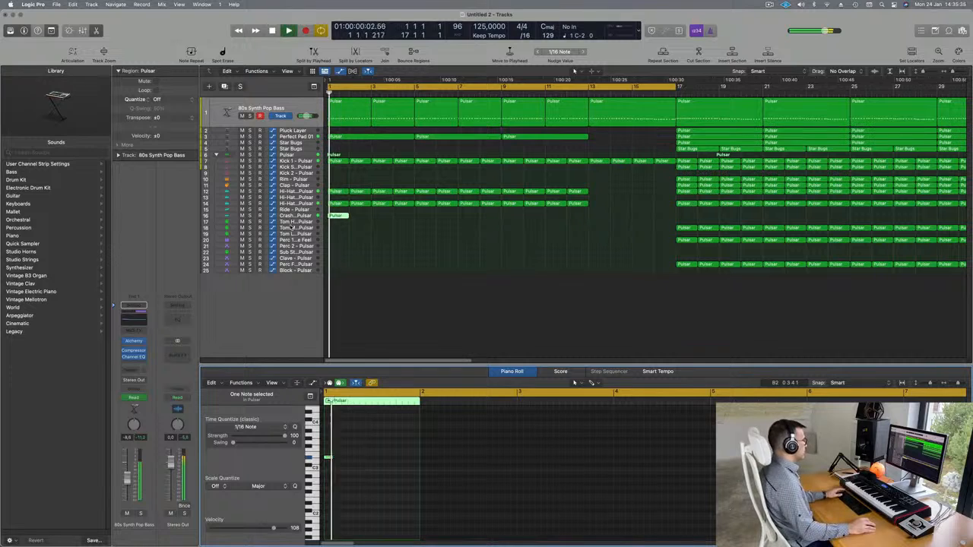
Step: Select the Crash FX - Pulsar track and copy its crash region from bar 1 to bar 13
click(303, 217)
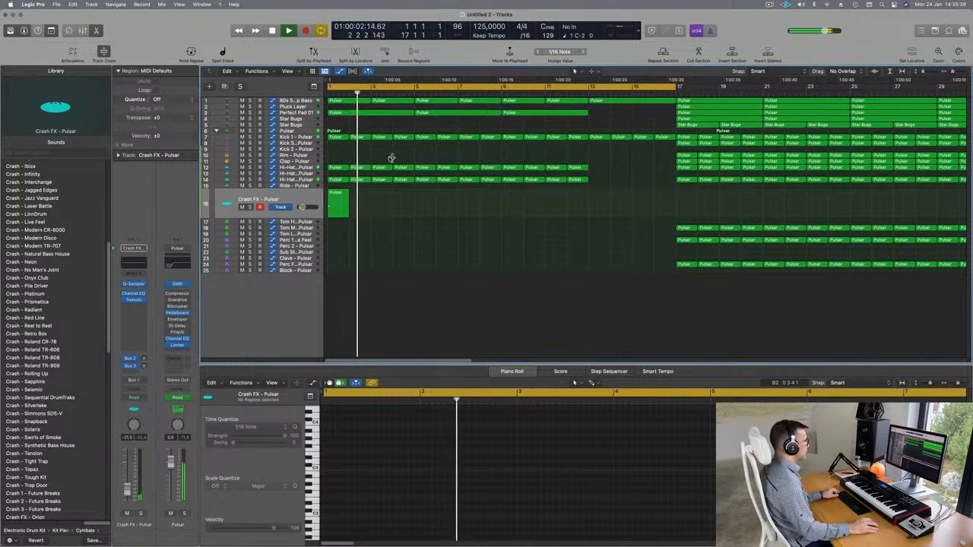
drag(337, 196, 598, 202)
scroll(598, 201, down, 5)
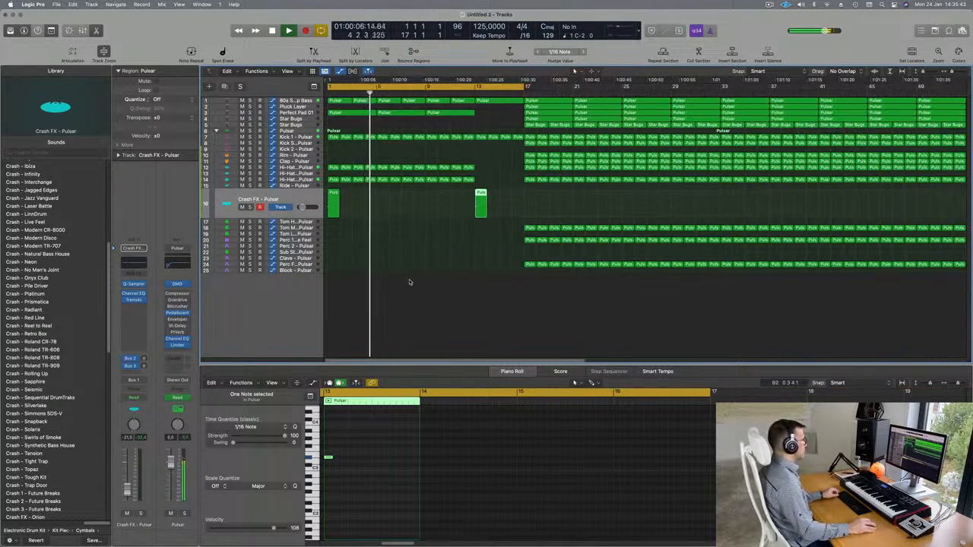
scroll(409, 282, up, 2)
scroll(408, 281, down, 2)
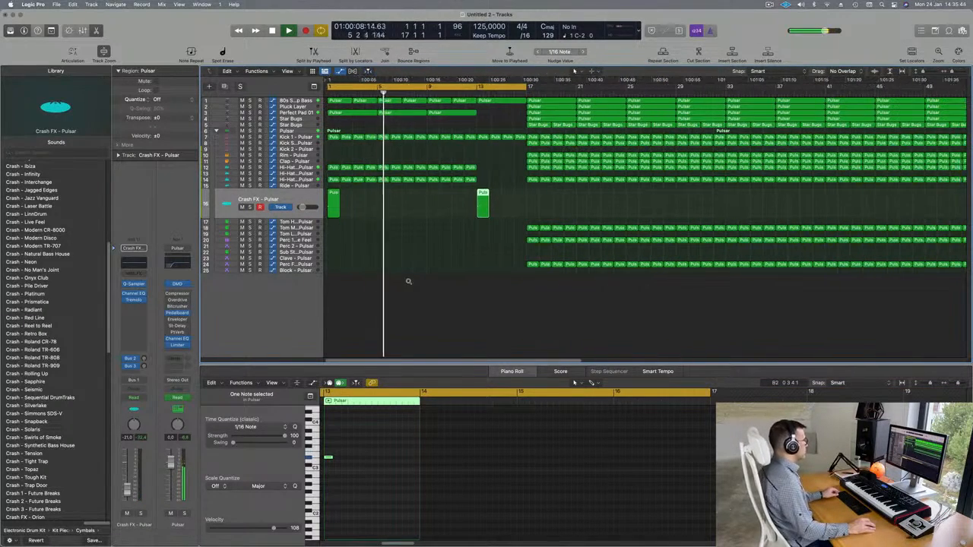
Step: Copy the bar 1 crash region to bar 9 on the Sub Stab - Pulsar track and play from about bar 8
click(300, 251)
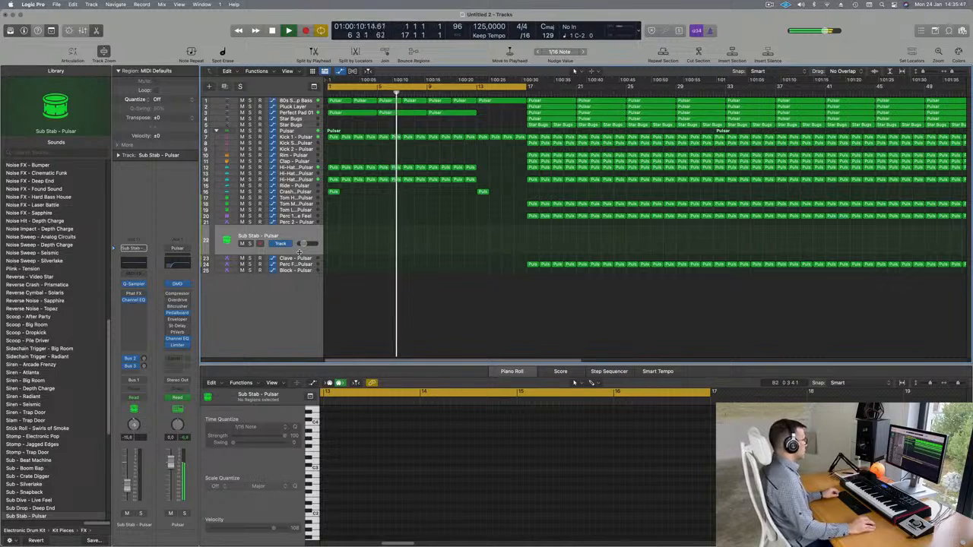
click(333, 192)
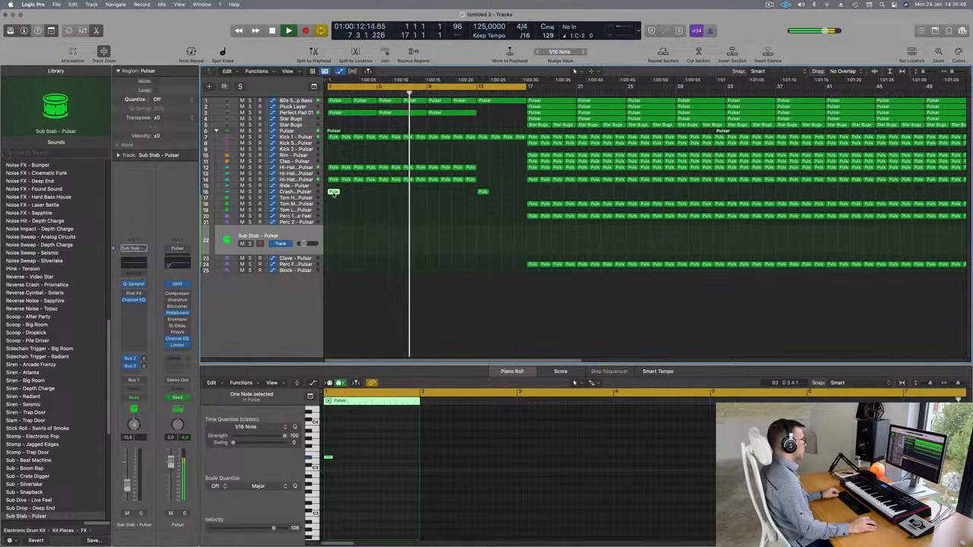
drag(333, 192, 435, 231)
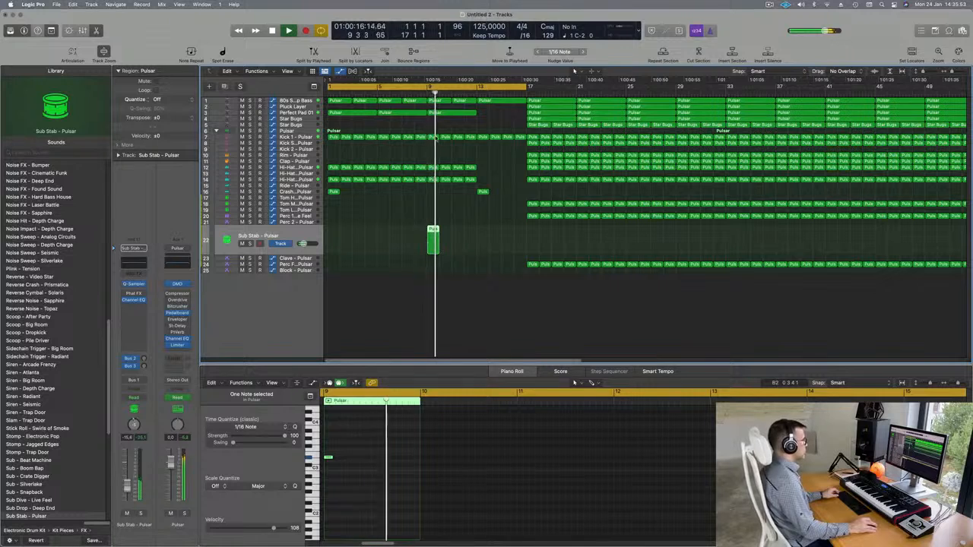
click(410, 94)
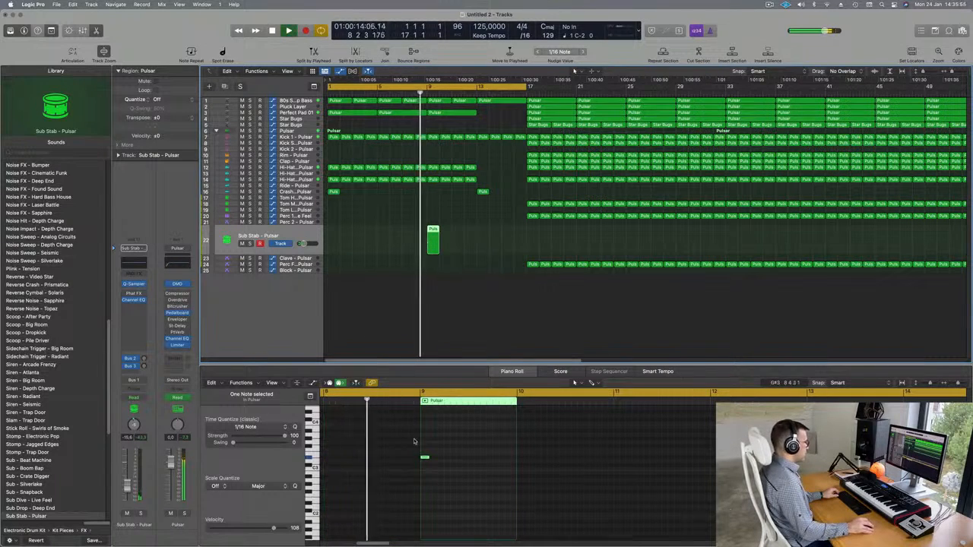
Step: Try the Sub Stab region's note in other octaves in the Piano Roll
drag(439, 445, 424, 462)
key(alt+shift+Down)
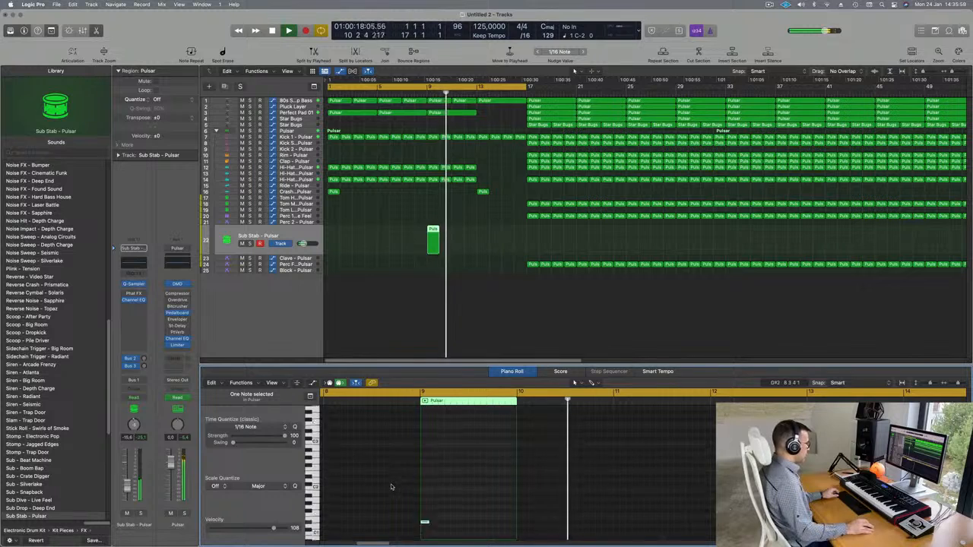
scroll(392, 487, up, 10)
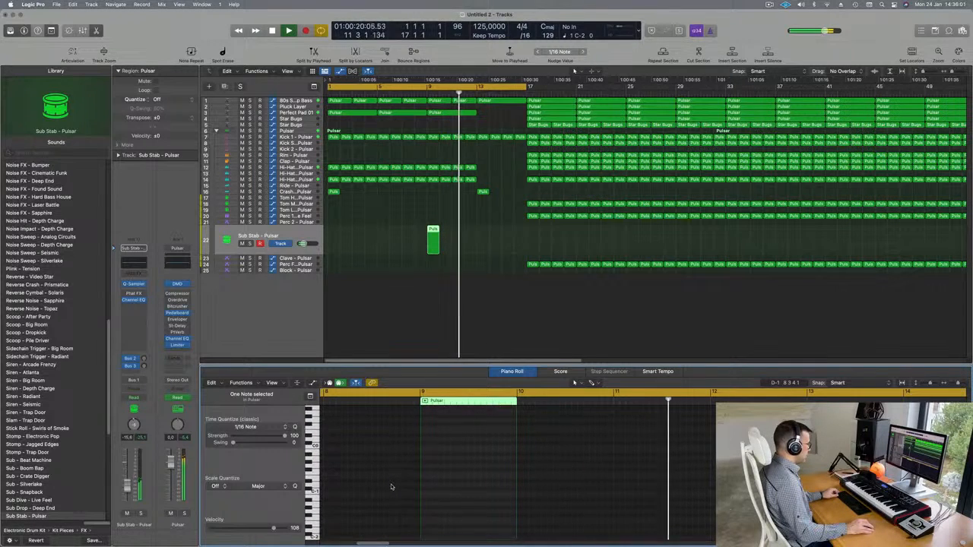
scroll(392, 487, up, 8)
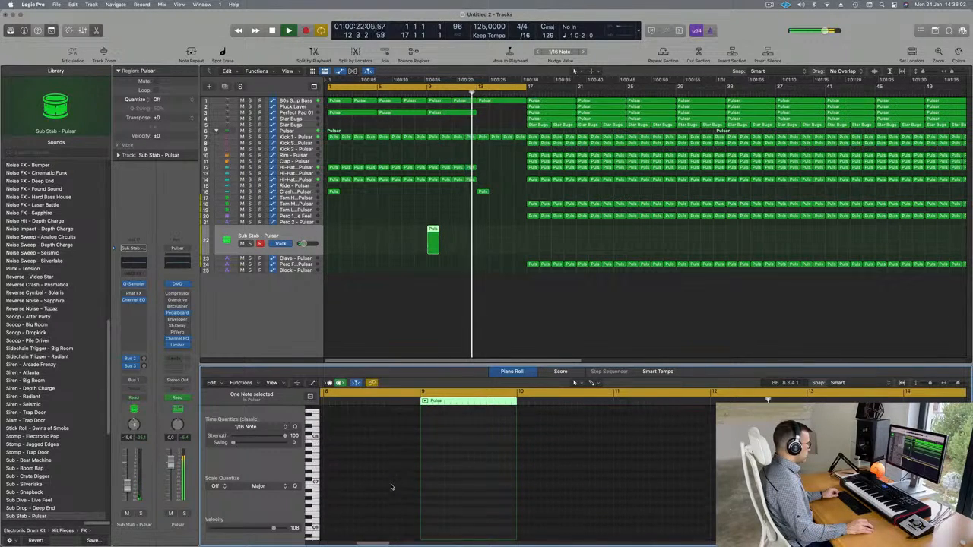
scroll(395, 483, up, 3)
scroll(395, 485, down, 10)
scroll(395, 485, down, 5)
drag(394, 485, 448, 544)
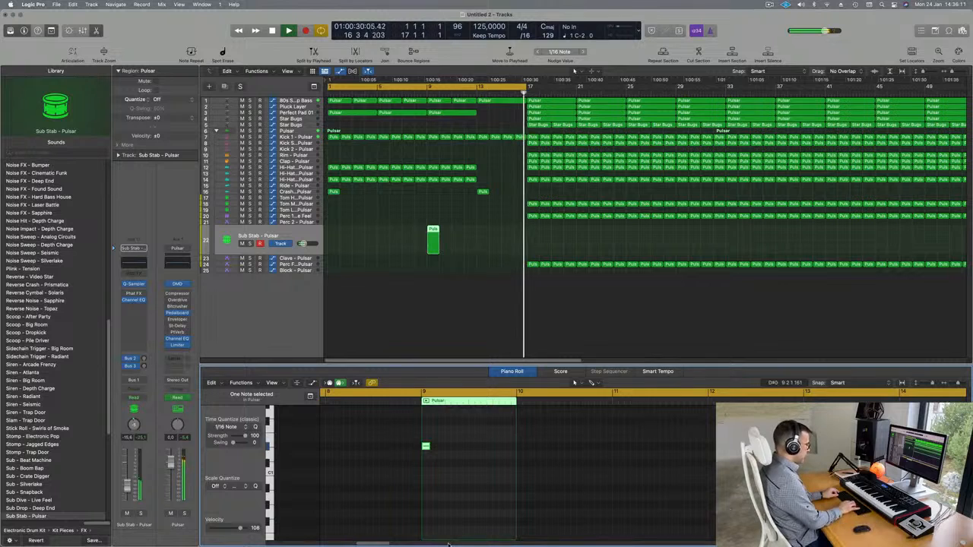
scroll(403, 515, up, 6)
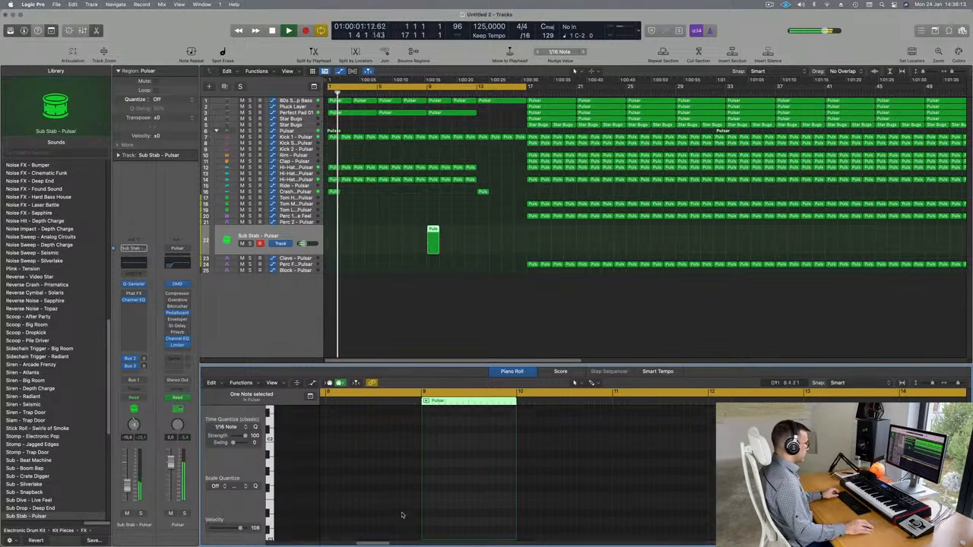
Step: Solo the Sub Stab - Pulsar track just before bar 9 and raise its volume
click(419, 93)
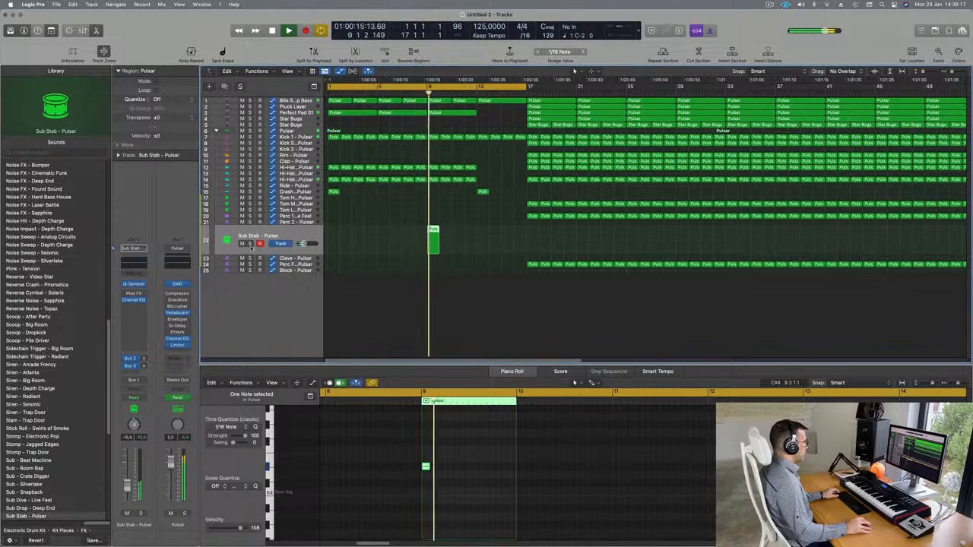
click(250, 244)
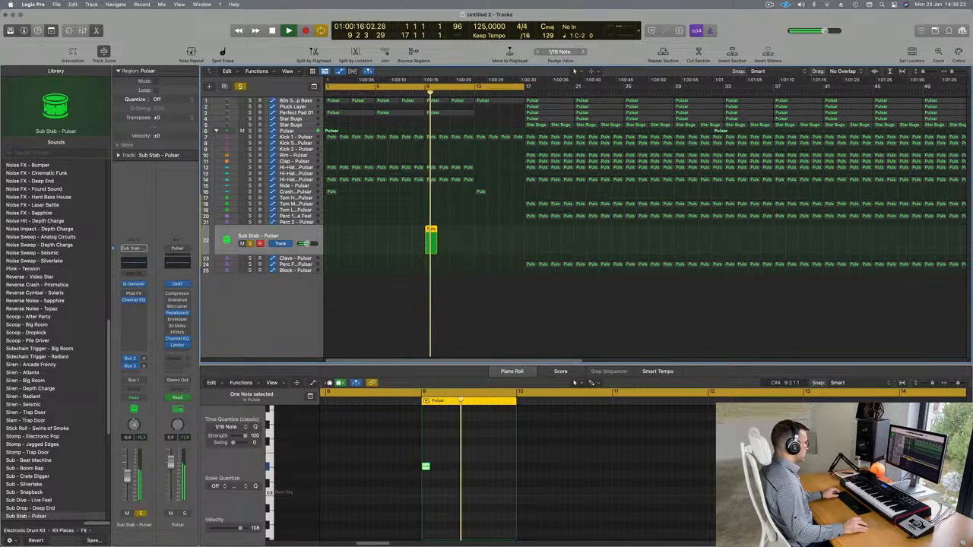
Step: Audition the Sub Dive - Live Feel, Sub Stab - Pulsar and Sub Drop - Deep End sounds on the soloed track at bar 9
scroll(66, 434, down, 5)
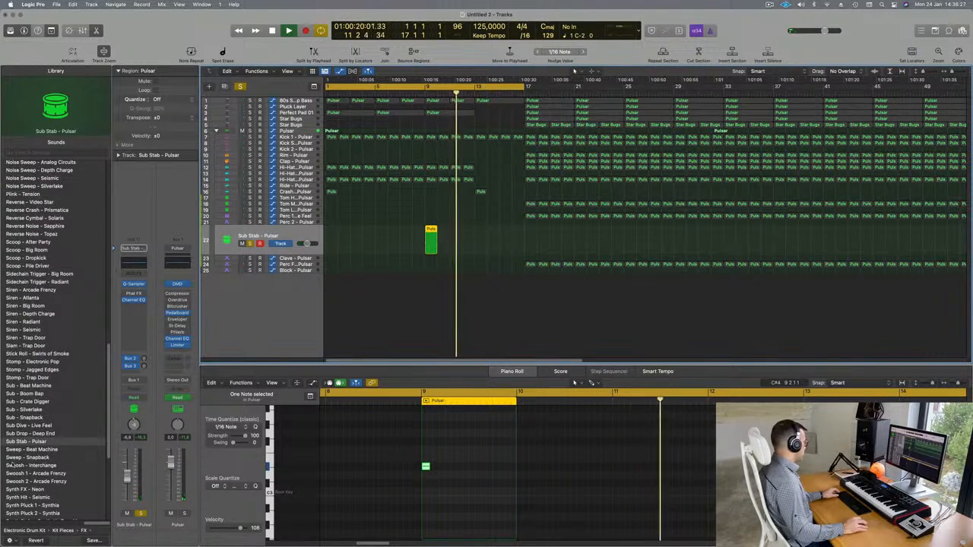
click(30, 426)
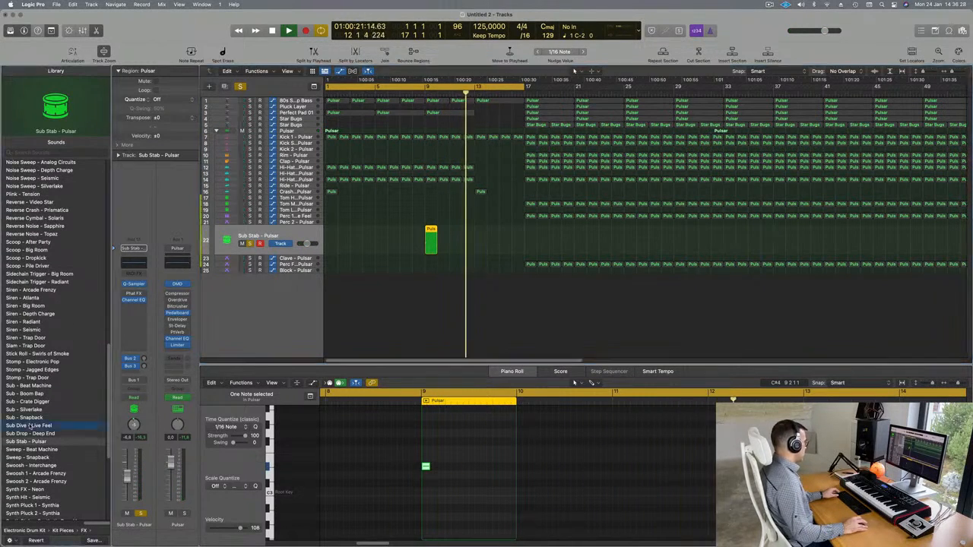
click(419, 93)
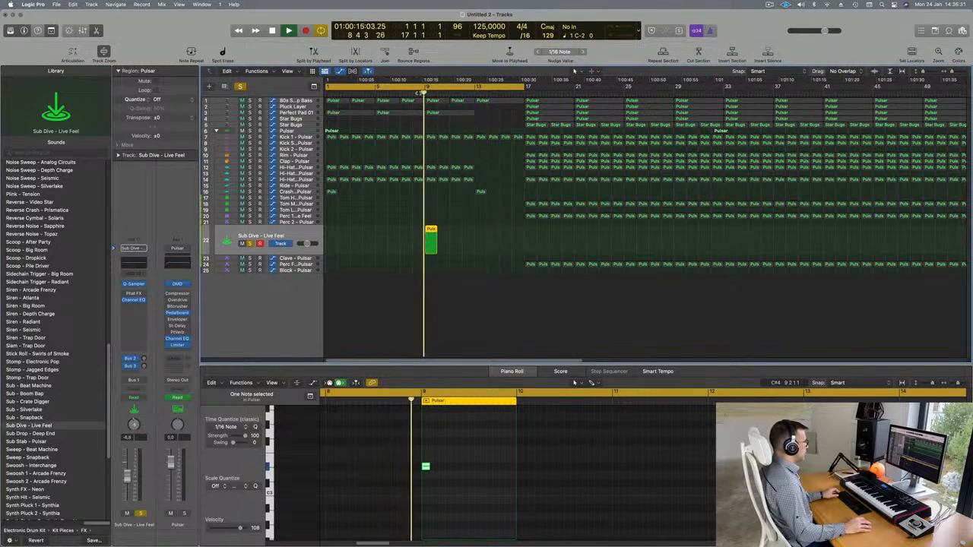
click(34, 441)
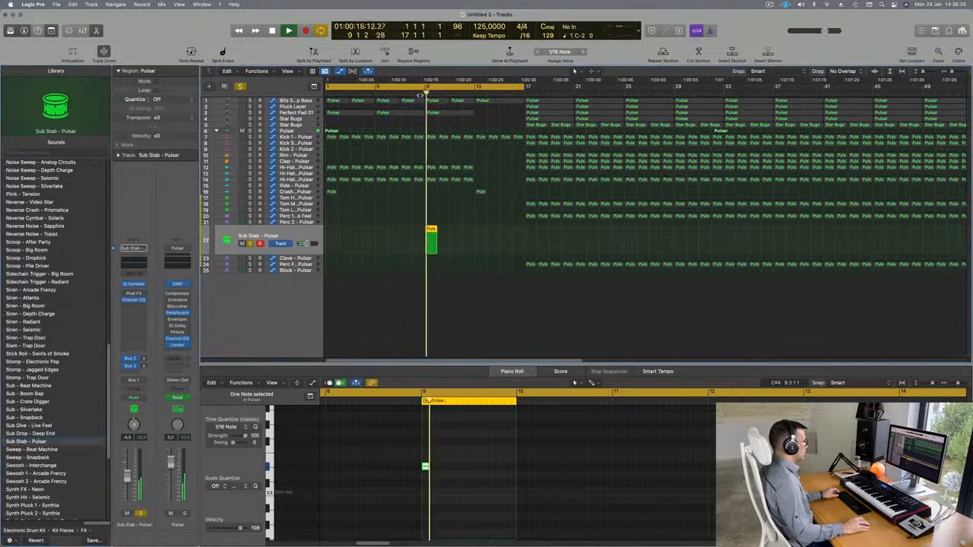
click(34, 434)
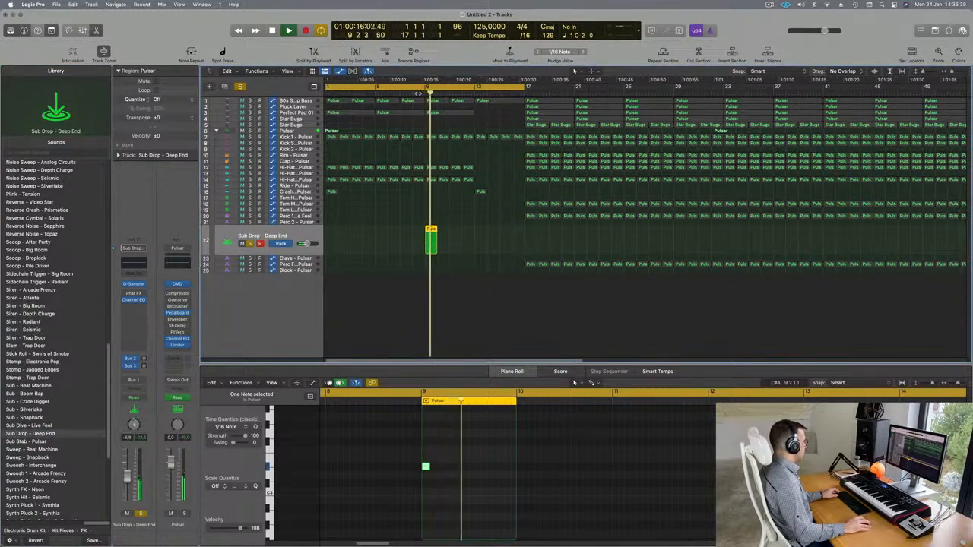
Step: Load the Reverse Cymbal - Solaris sound on track 22 and play it from bar 9
scroll(56, 404, down, 10)
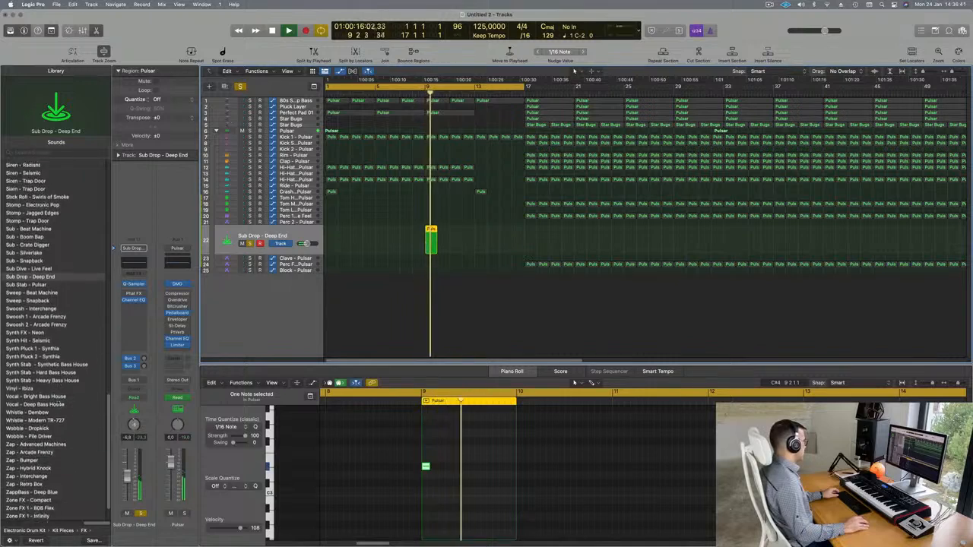
scroll(58, 404, up, 15)
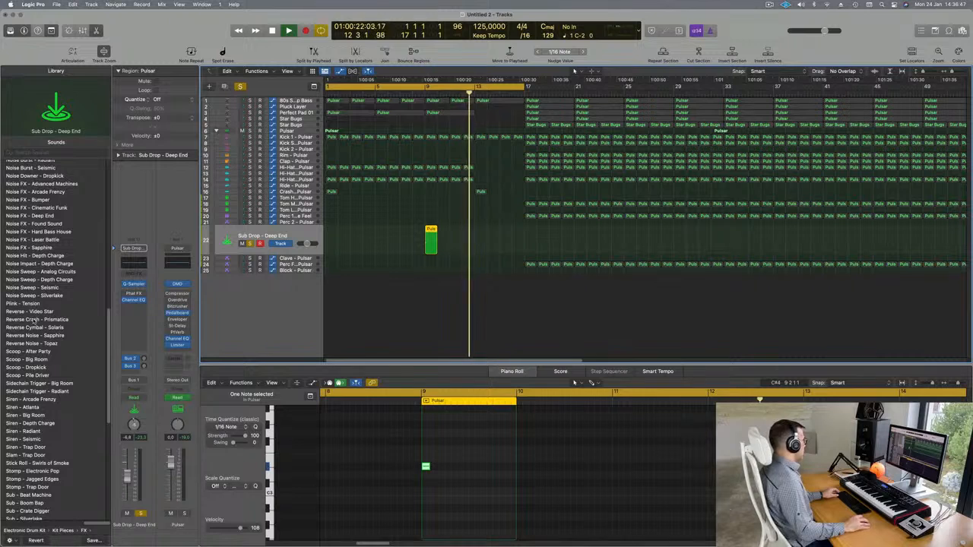
click(34, 328)
click(425, 91)
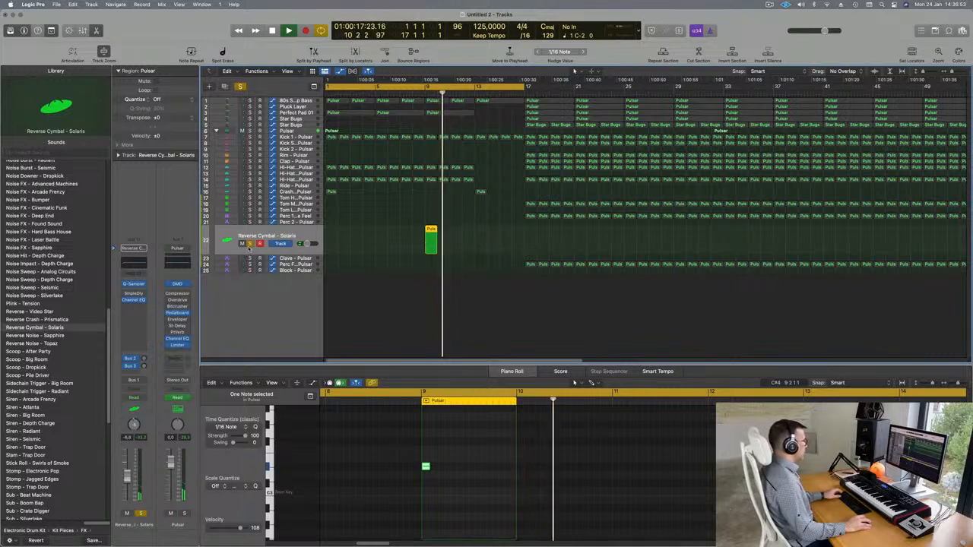
Step: Turn off the solo on Reverse Cymbal - Solaris and play it in the full mix from before bar 9, restarting at bar 1
key(super+a)
click(413, 92)
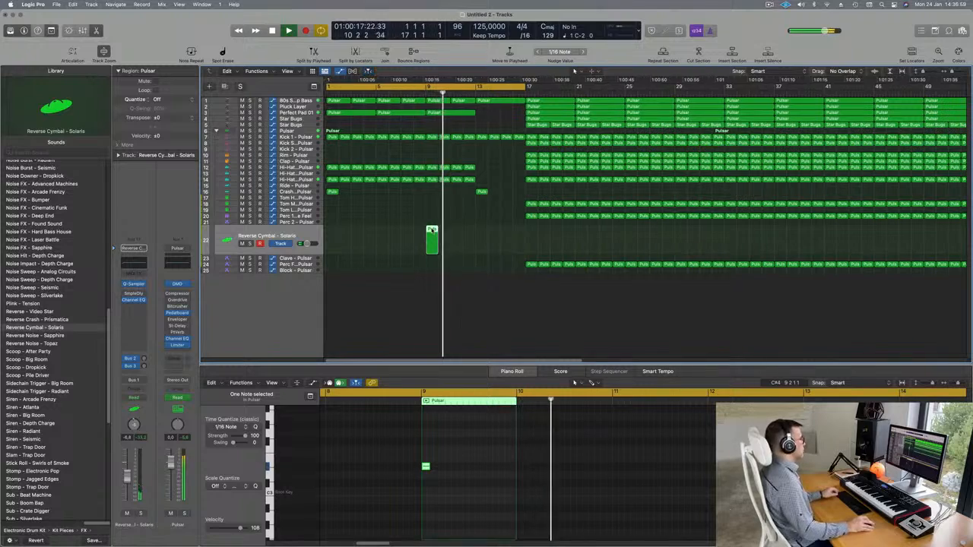
key(Return)
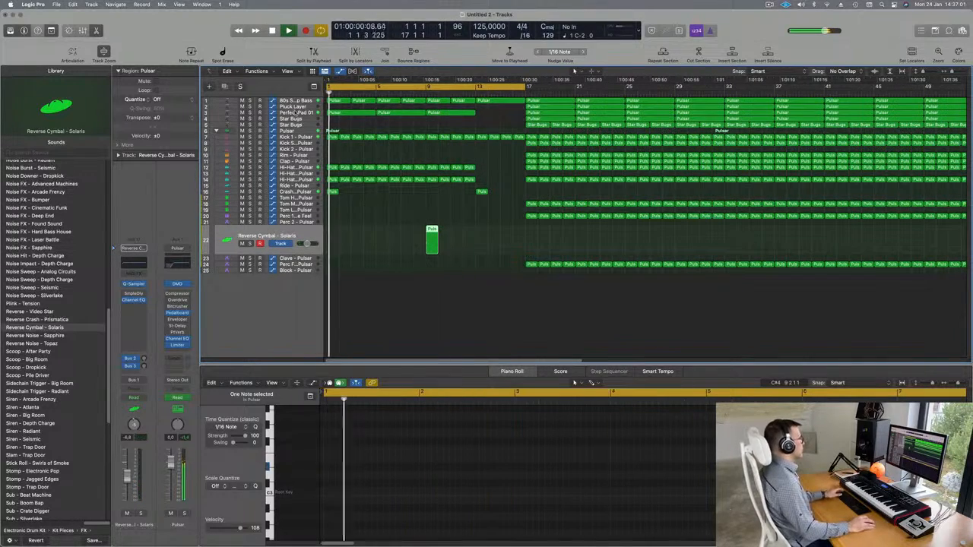
Step: Select the 80s Synth Pop Bass track and play the opening from bar 1, examining how the intro layers lead toward bar 13
click(297, 102)
key(space)
key(space)
scroll(366, 254, down, 5)
scroll(367, 254, up, 4)
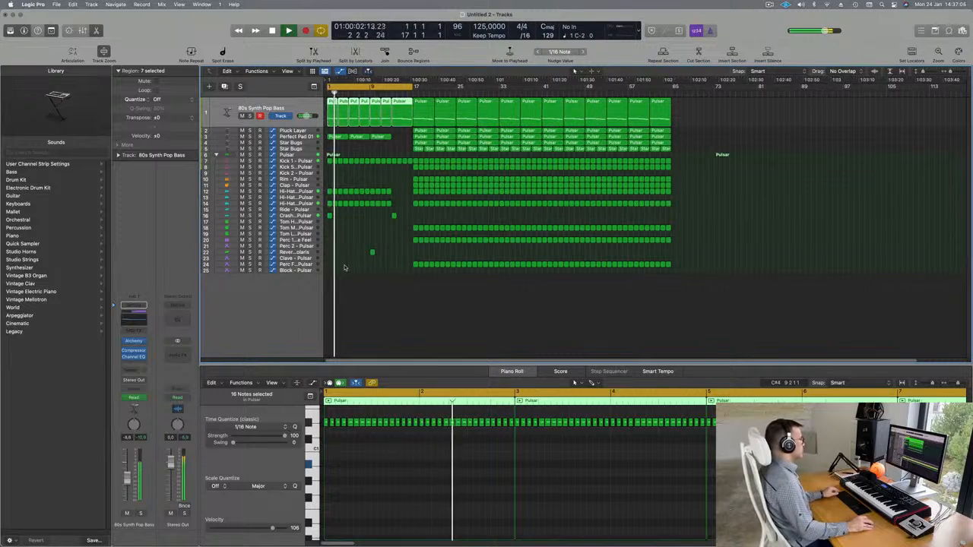
scroll(346, 268, down, 1)
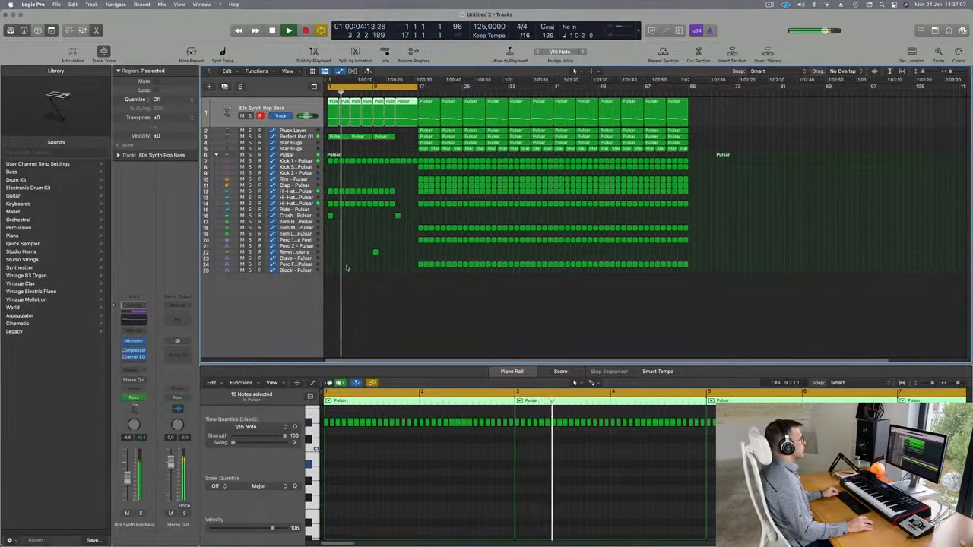
click(769, 5)
click(780, 40)
scroll(514, 226, up, 3)
scroll(513, 226, right, 1)
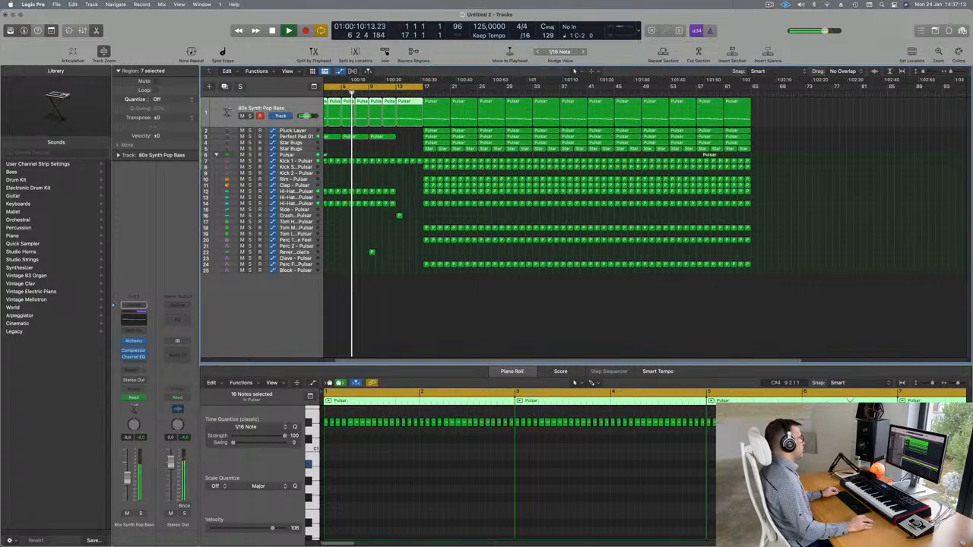
scroll(388, 176, down, 5)
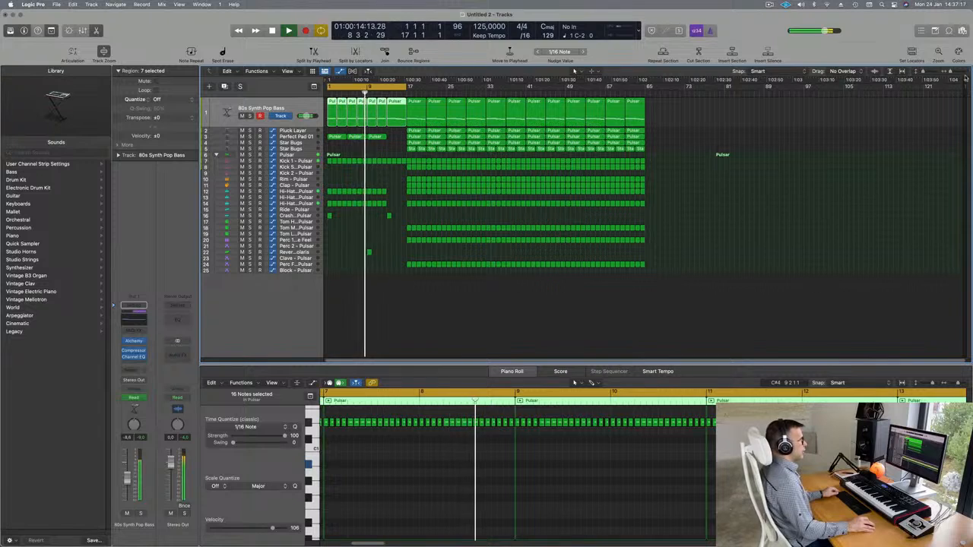
drag(964, 79, 660, 112)
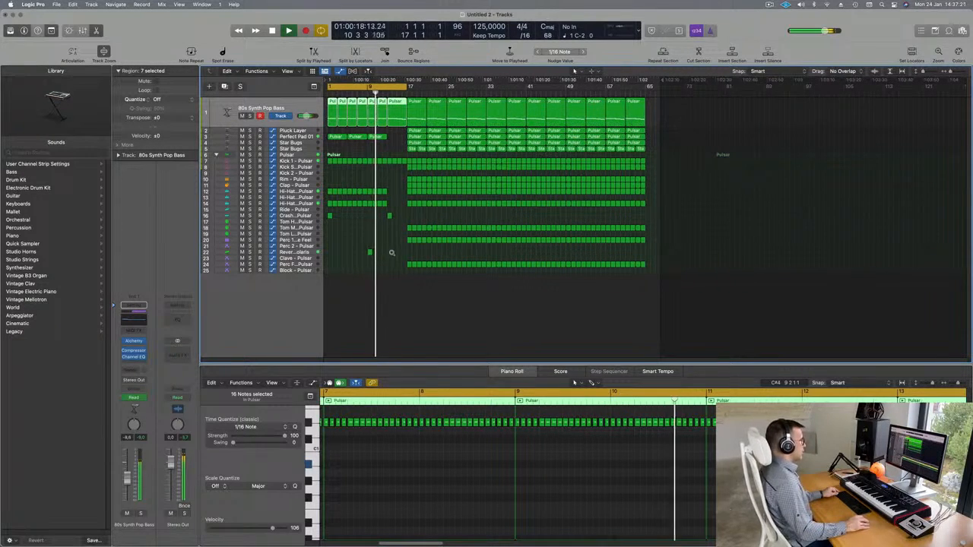
scroll(411, 253, up, 5)
scroll(432, 253, up, 2)
scroll(450, 252, down, 3)
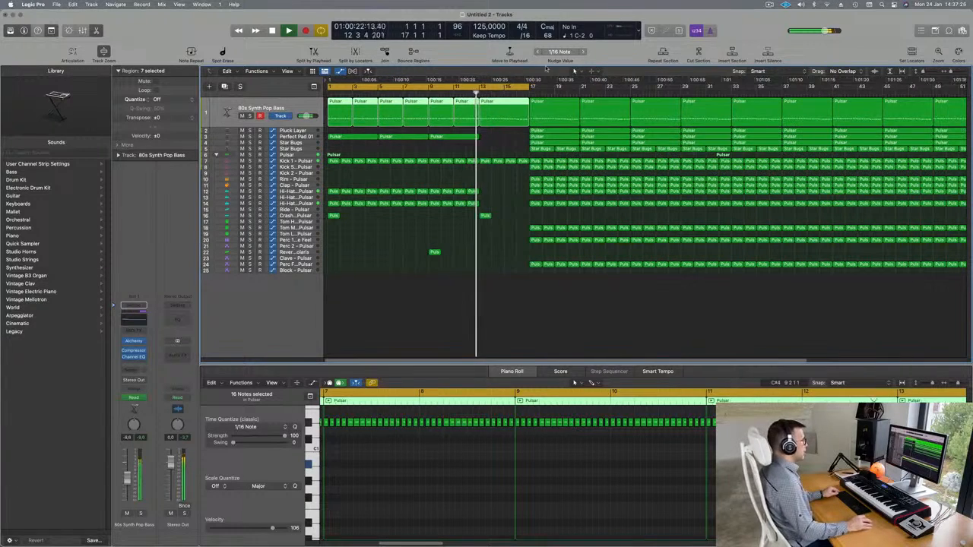
Step: Set the cycle range to bars 17–33 and copy the crash region from bar 13 to bar 17
drag(504, 83, 704, 92)
scroll(486, 228, down, 3)
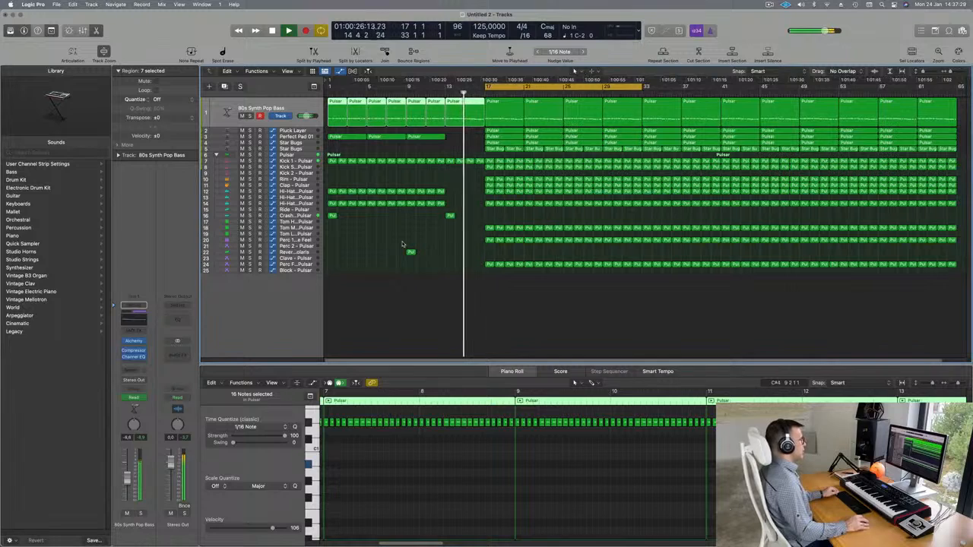
scroll(403, 244, down, 2)
scroll(402, 244, up, 1)
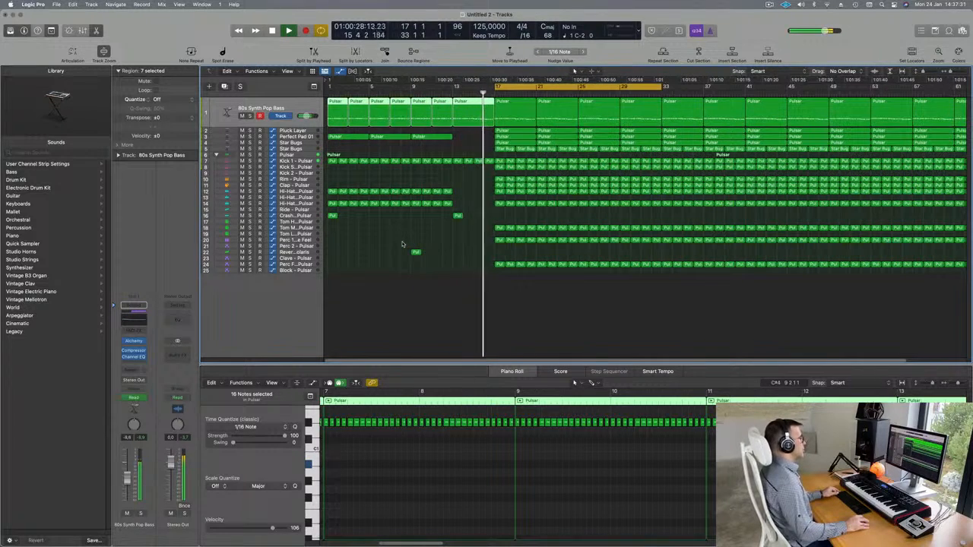
scroll(403, 244, up, 1)
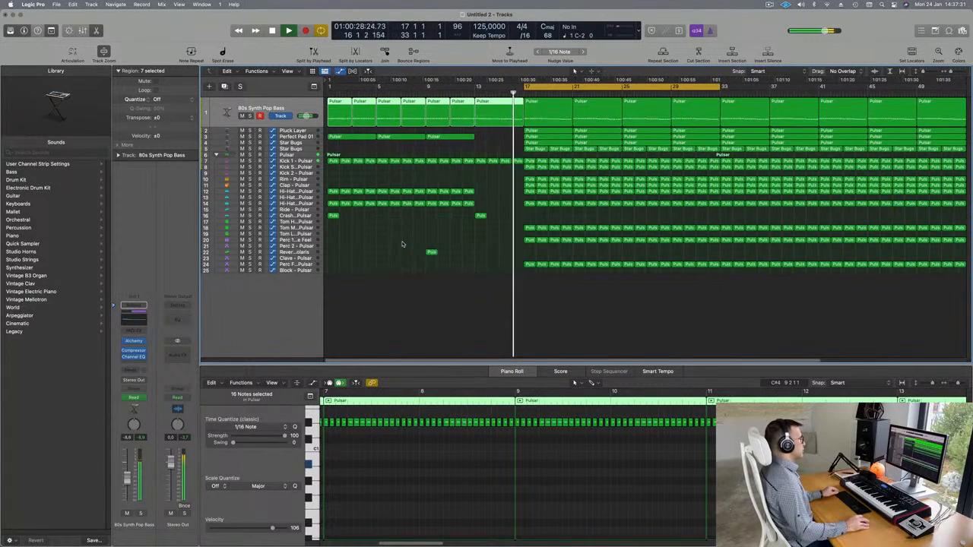
click(480, 217)
drag(480, 216, 529, 217)
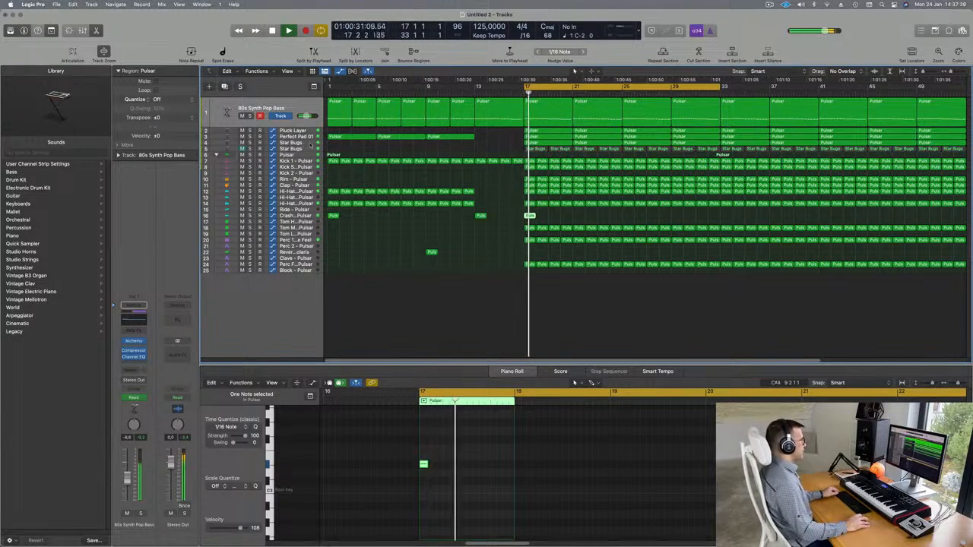
Step: Mute the Pluck Layer track and replay the section from just before bar 17, checking the Perfect Pad 01 and Star Bugs tracks
click(303, 144)
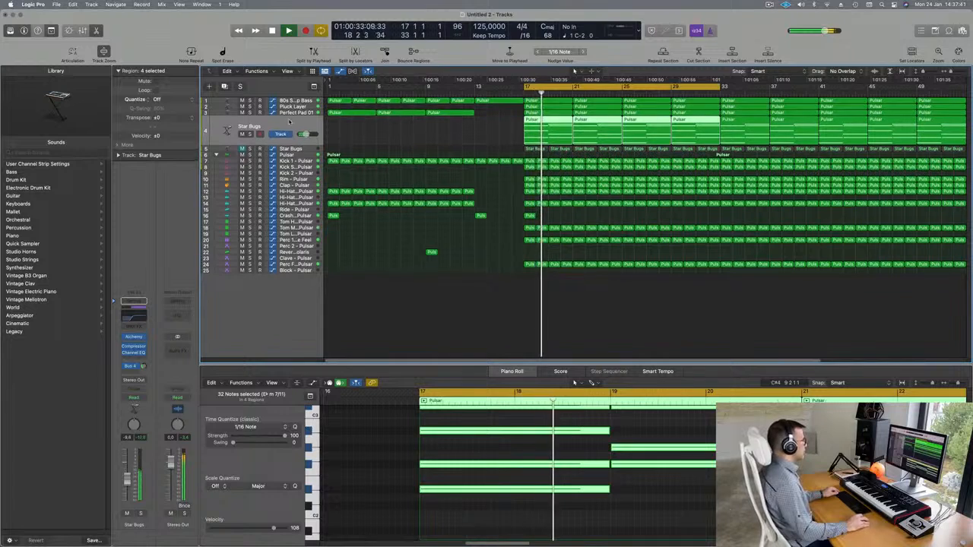
click(251, 107)
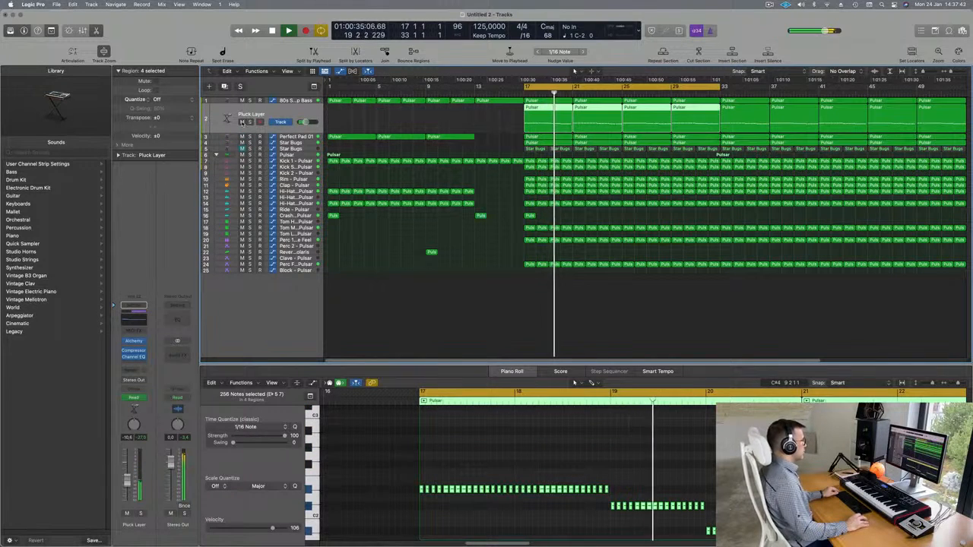
click(242, 122)
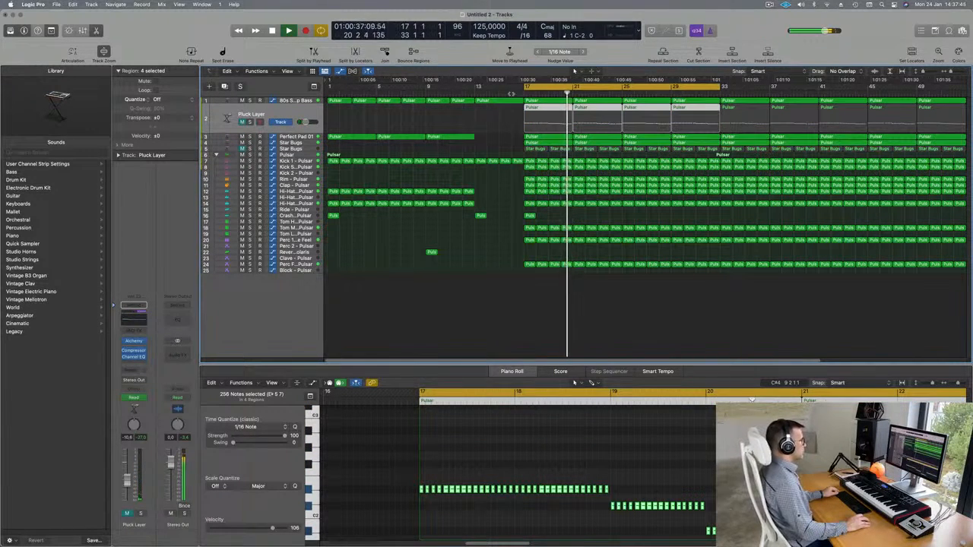
click(518, 95)
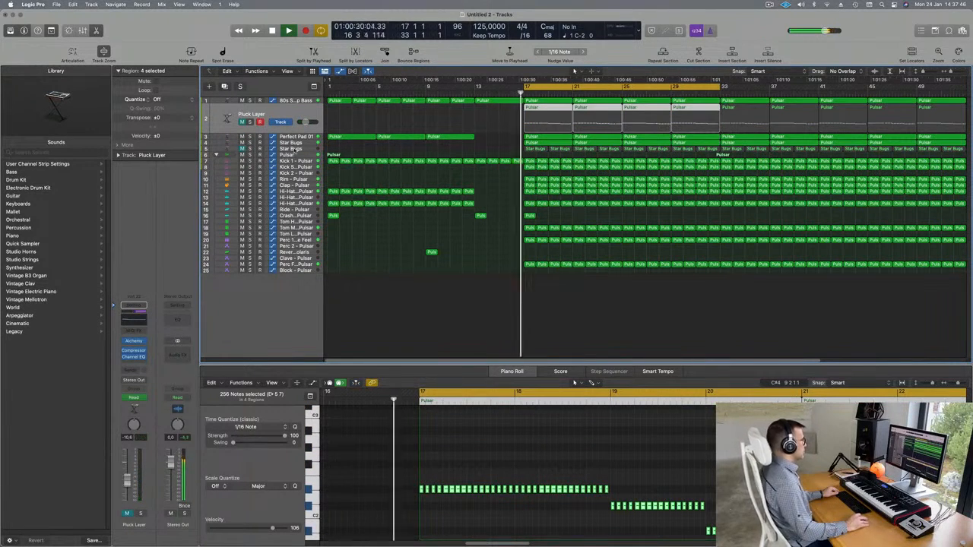
click(300, 139)
click(298, 144)
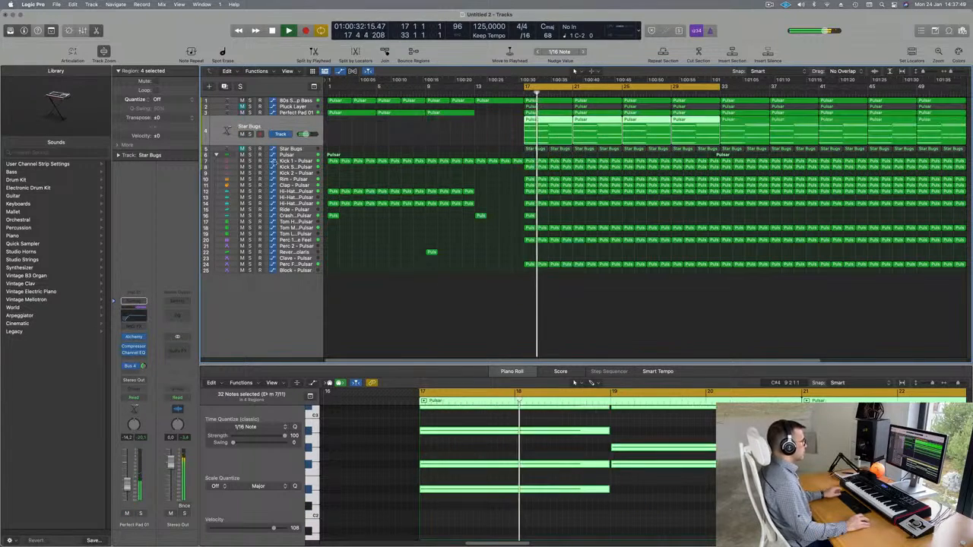
Step: Show automation and shape the 80s Synth Pop Bass cutoff after bar 17, dipping it at bar 21 and setting 25.2 % at bar 25
click(304, 101)
key(a)
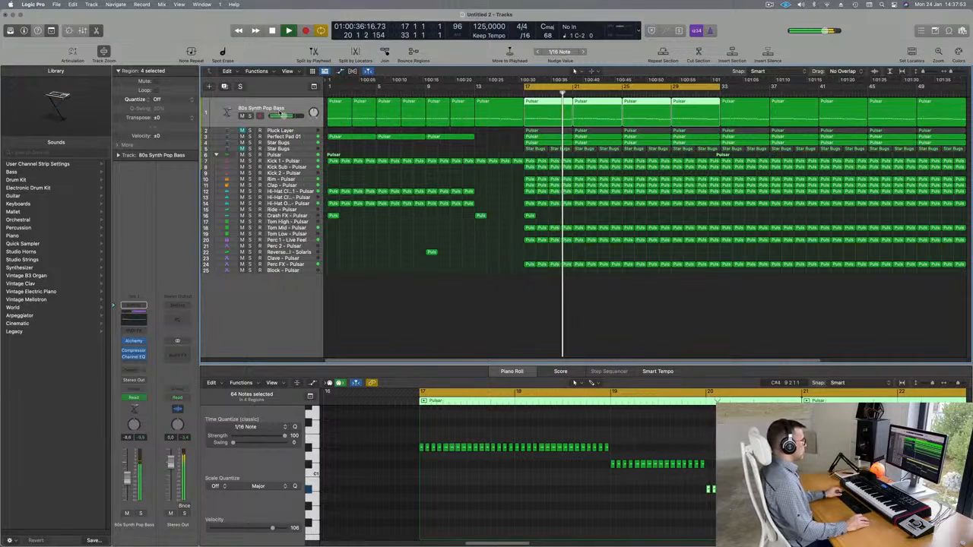
key(a)
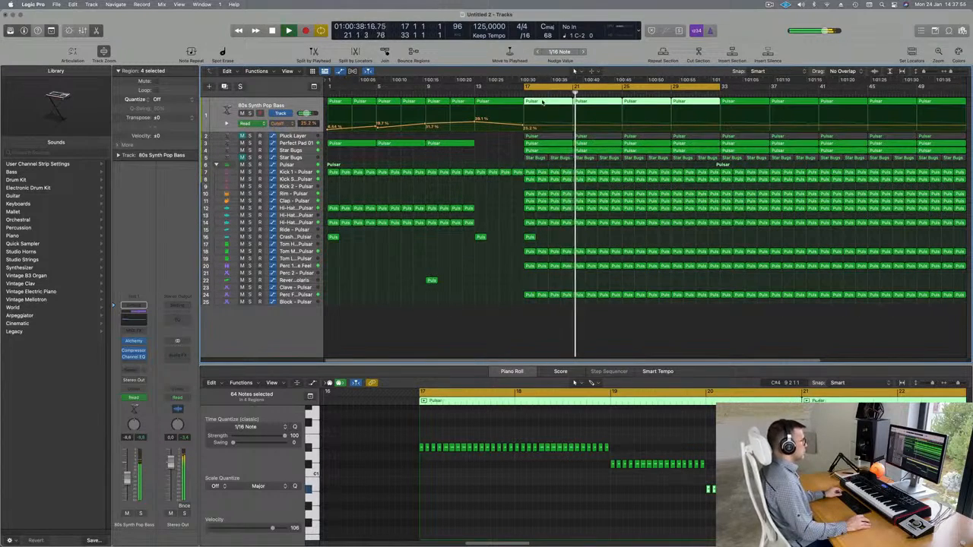
click(521, 94)
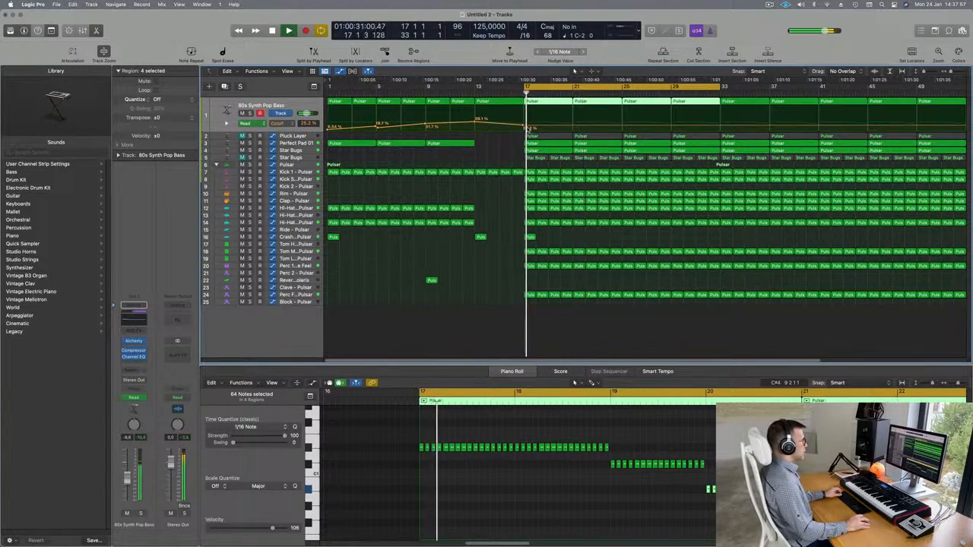
click(574, 128)
click(574, 127)
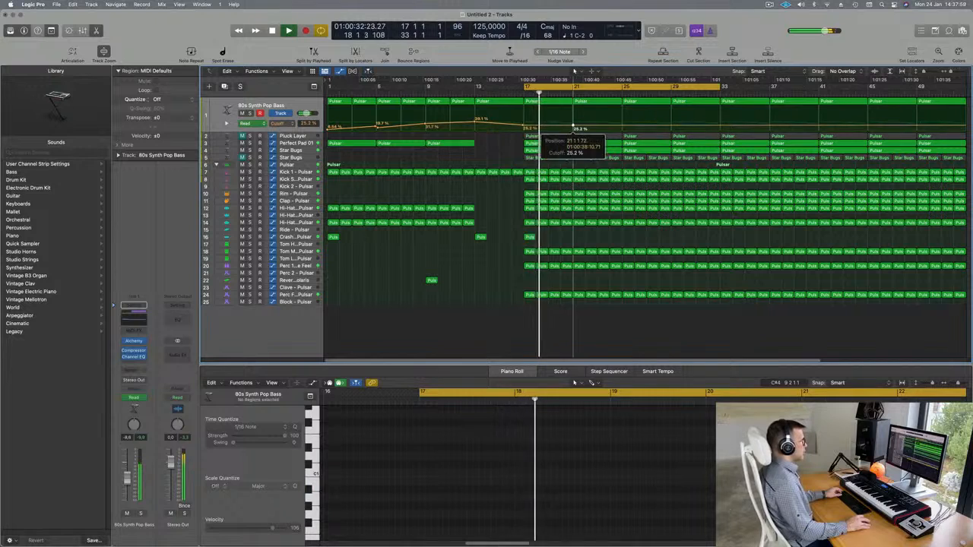
click(628, 123)
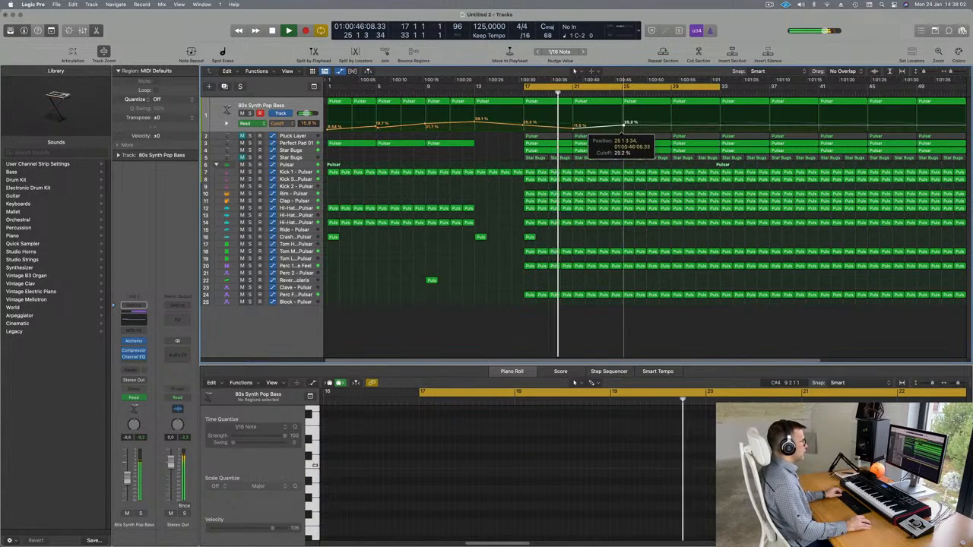
Step: Set the Star Bugs track on row 4 to Touch automation and record a cutoff movement in its Alchemy instrument from bar 17
click(291, 151)
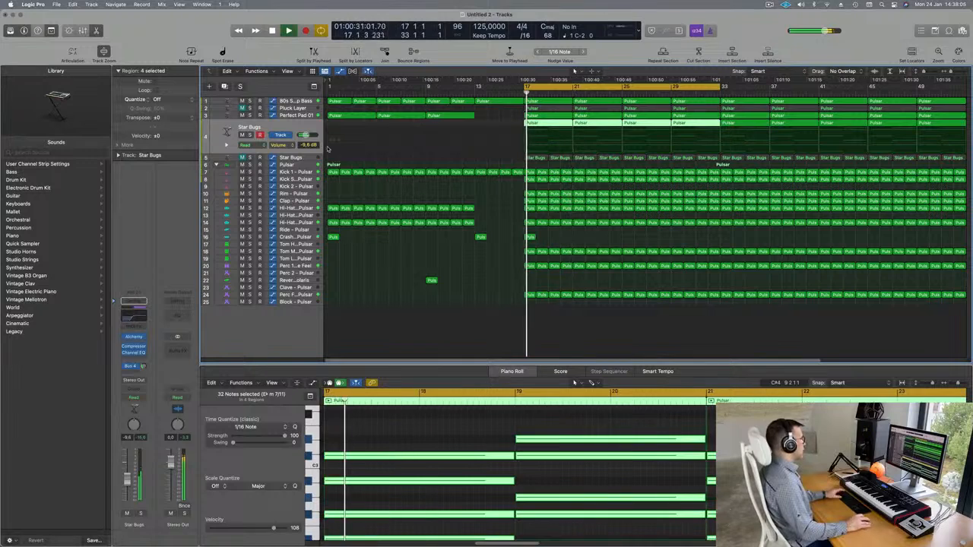
click(137, 398)
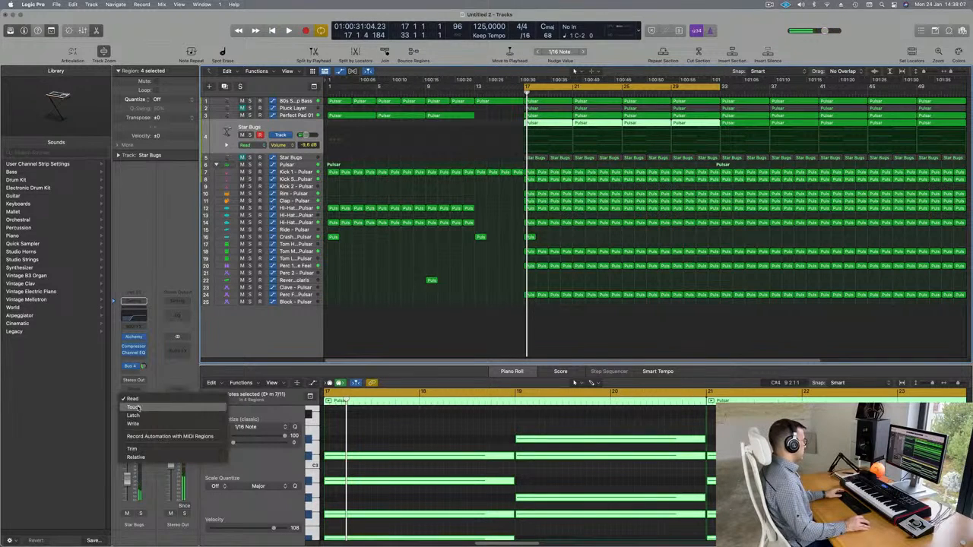
click(138, 409)
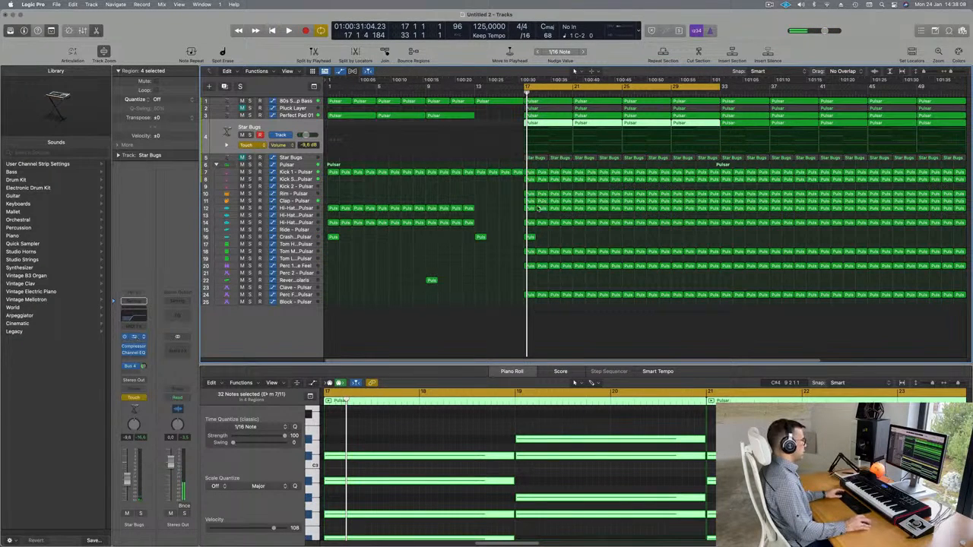
key(space)
drag(480, 461, 480, 457)
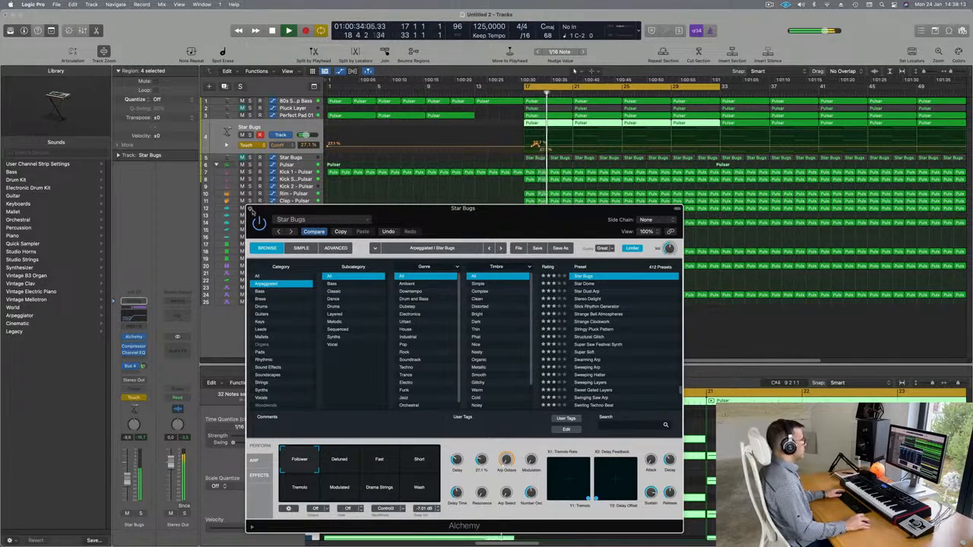
click(250, 209)
Step: Shape the Star Bugs cutoff automation with 27.1 % at bar 17, a rise to 47.6 % at bar 21 and a point at bar 25
click(529, 148)
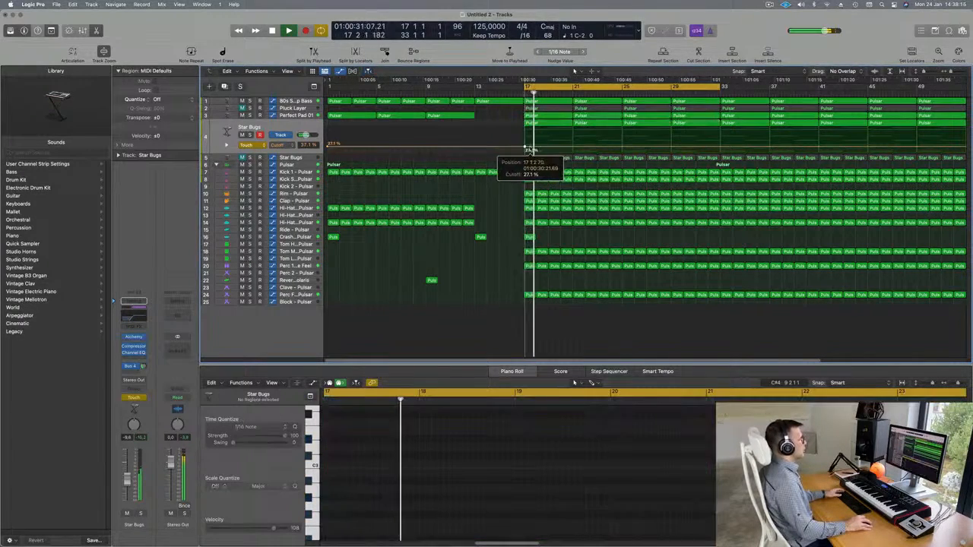
click(574, 147)
drag(573, 148, 575, 138)
click(624, 144)
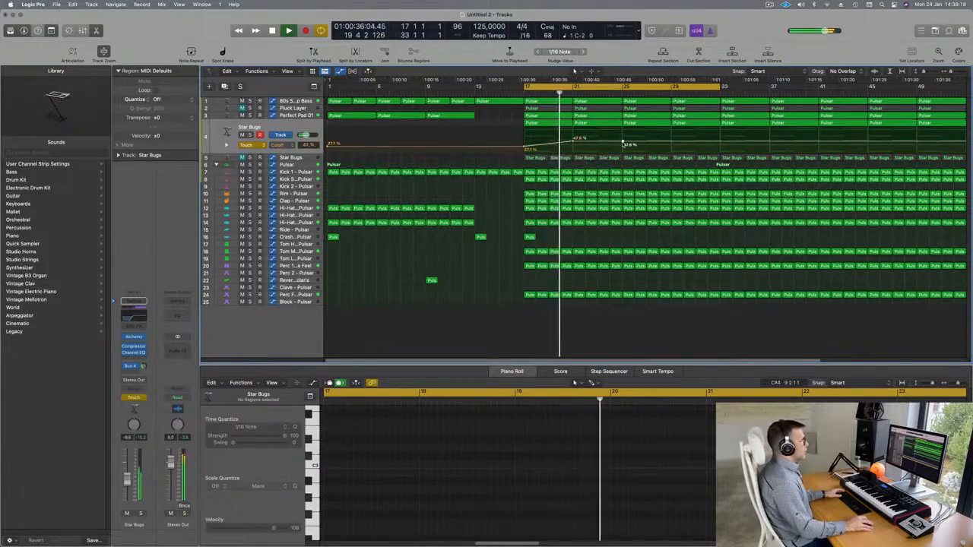